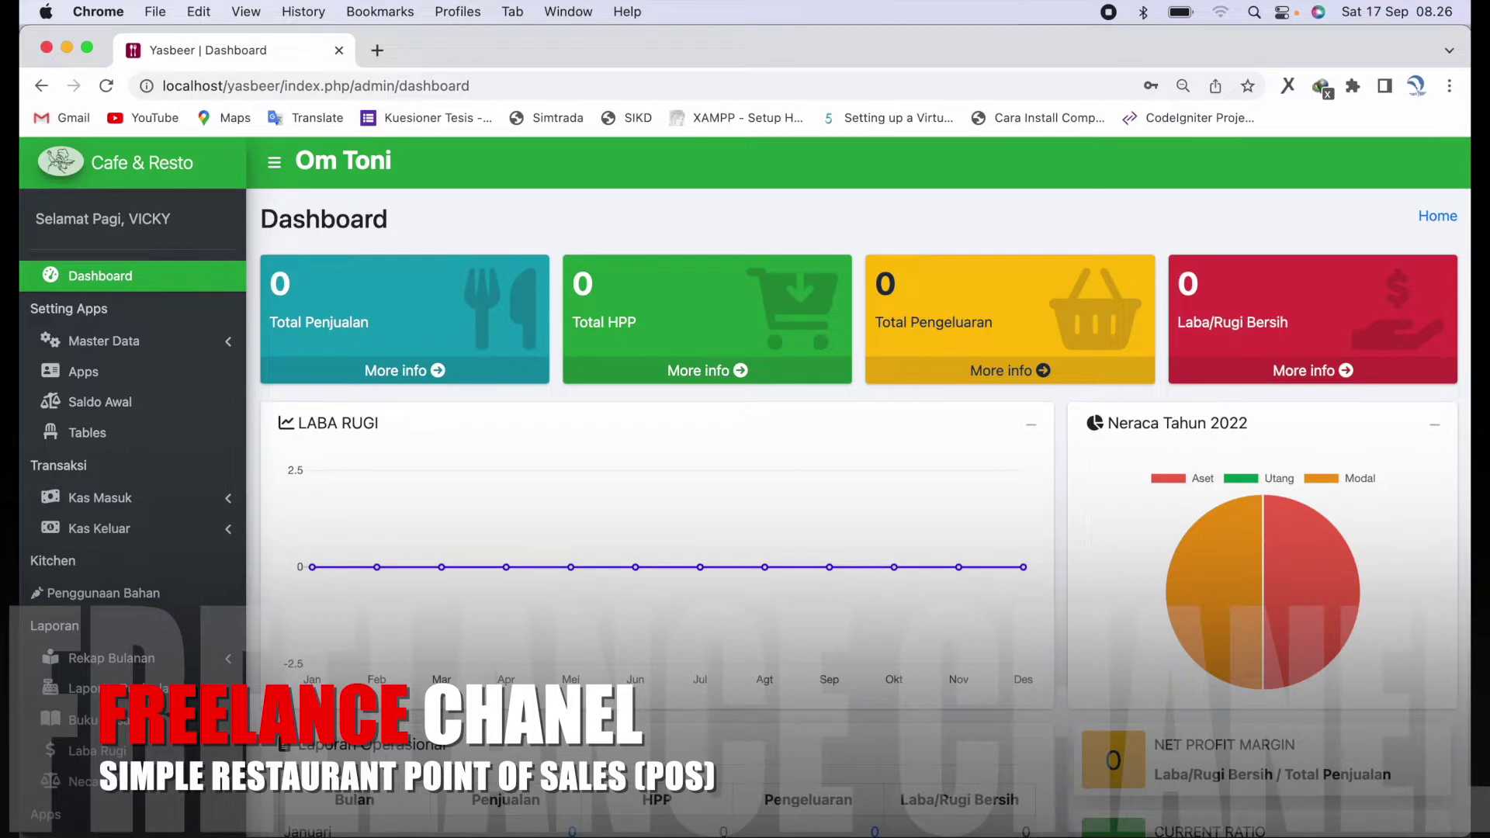
- Open Master Data > Akun and browse the Akun, Jenis Akun and Rincian Akun tabs
scroll(838, 593, down, 3)
scroll(839, 592, down, 10)
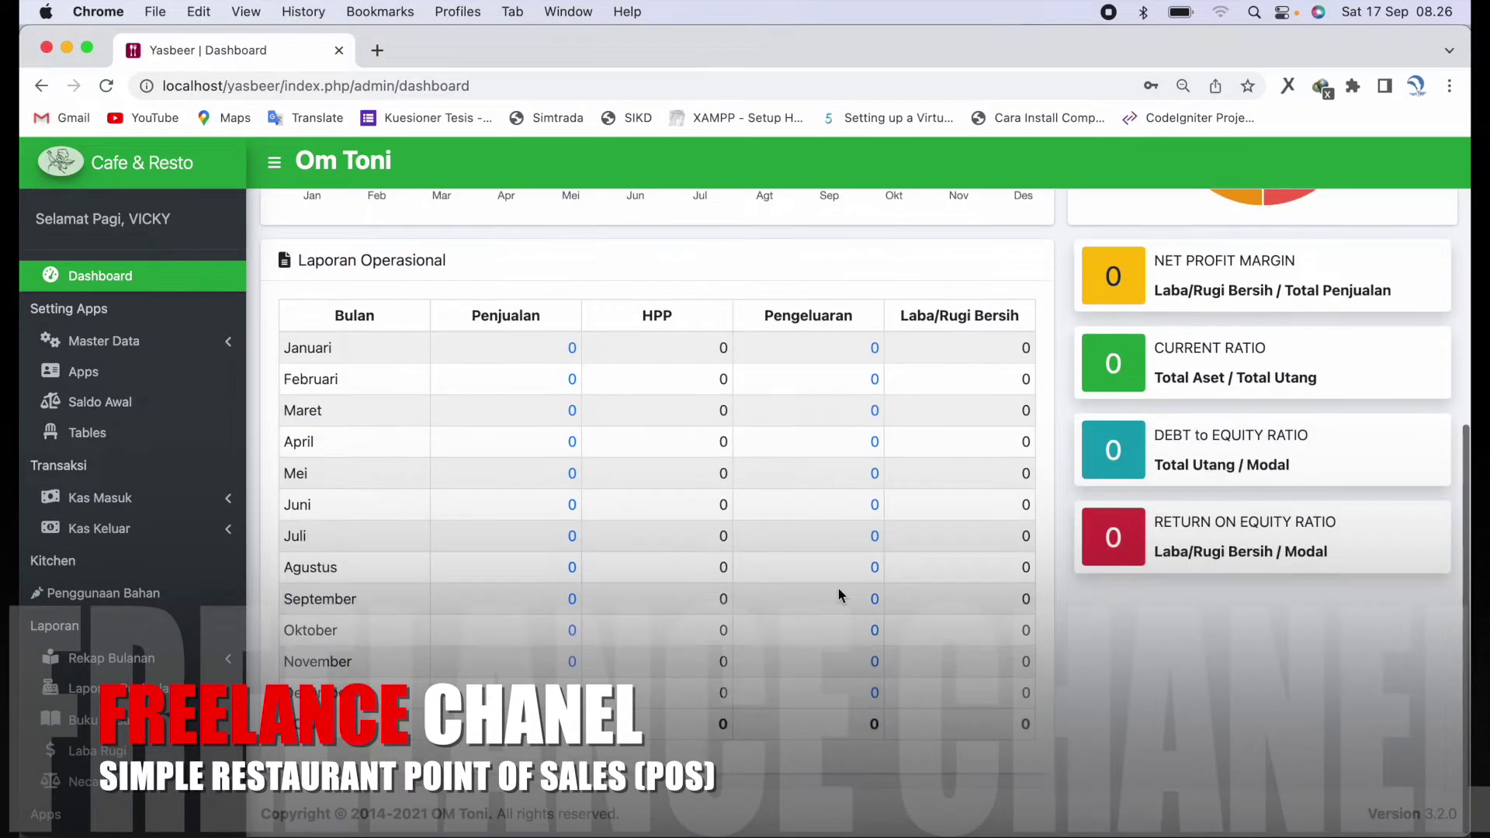
scroll(839, 590, up, 8)
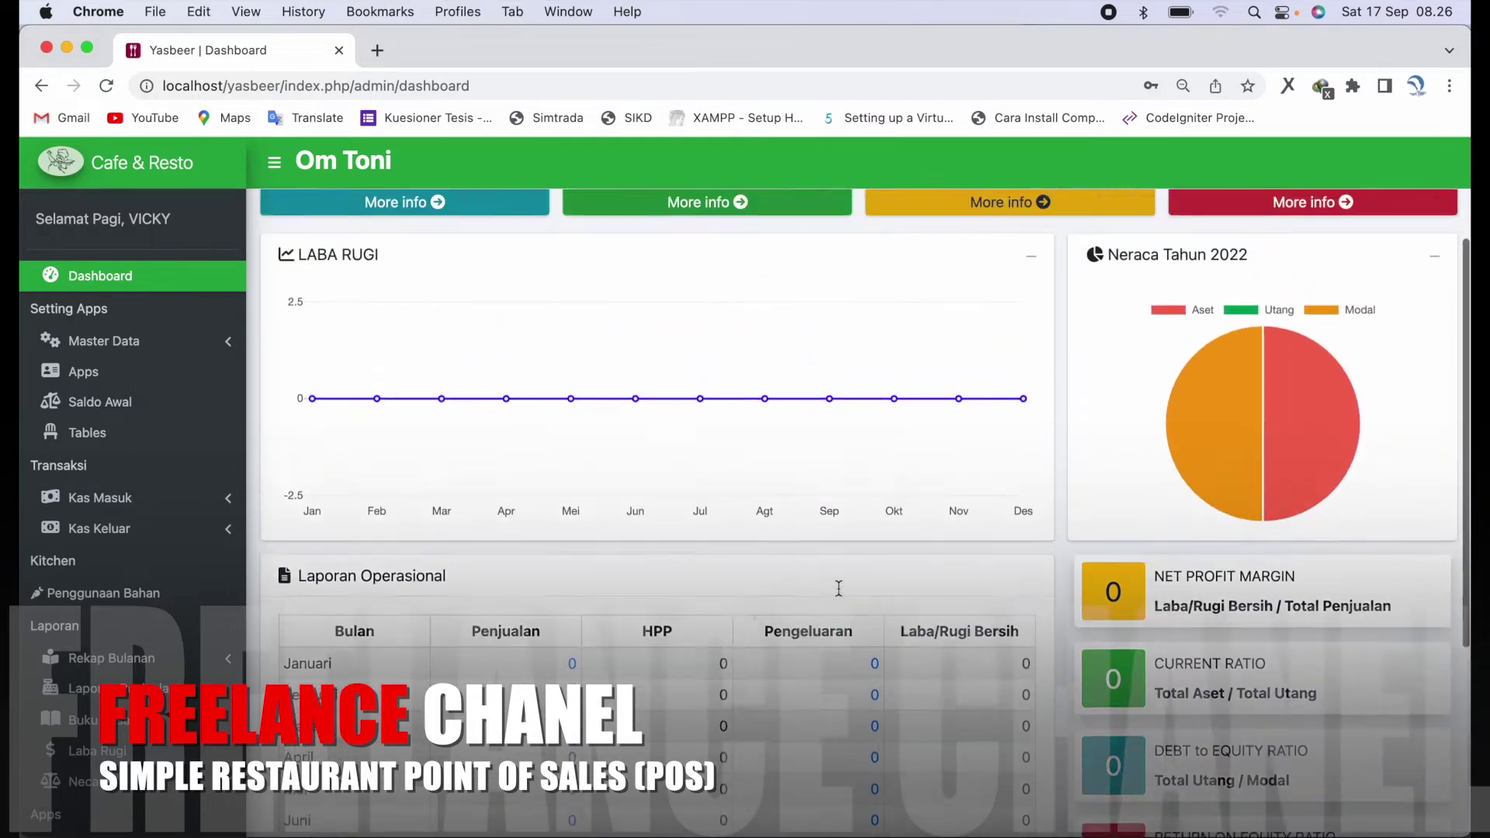
scroll(839, 588, up, 5)
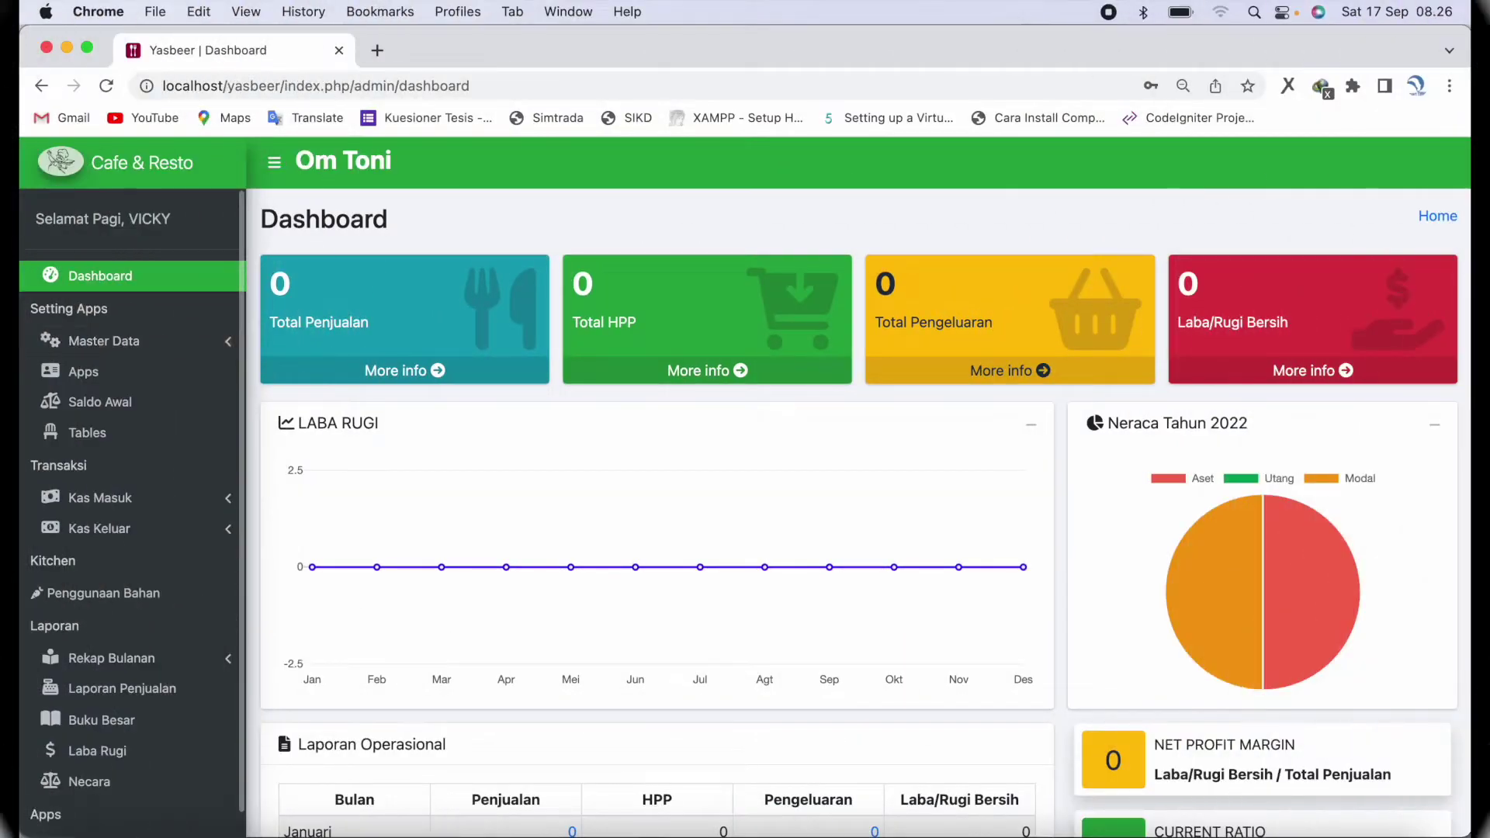
click(183, 343)
click(182, 374)
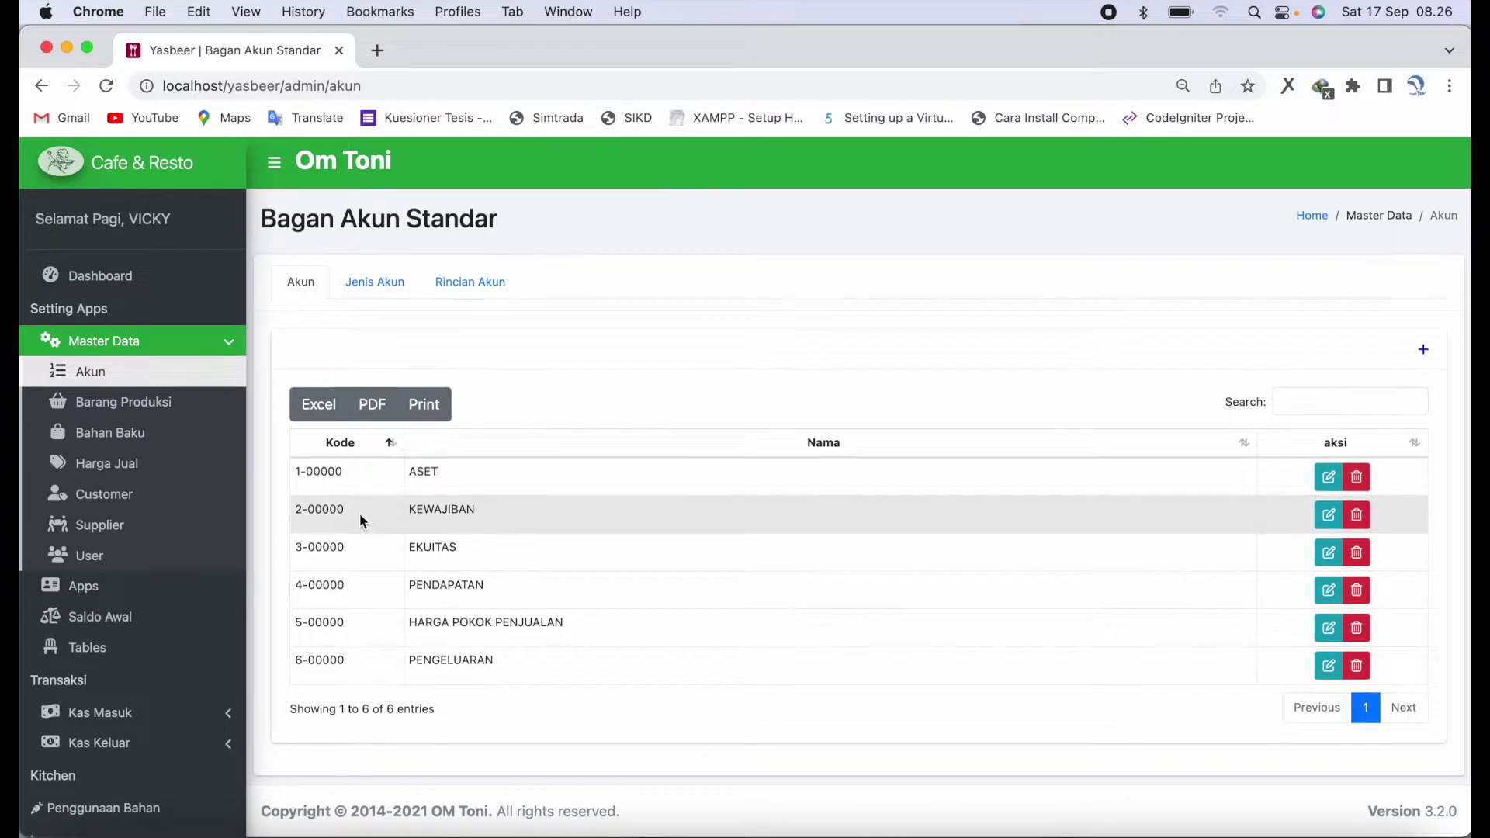
click(386, 300)
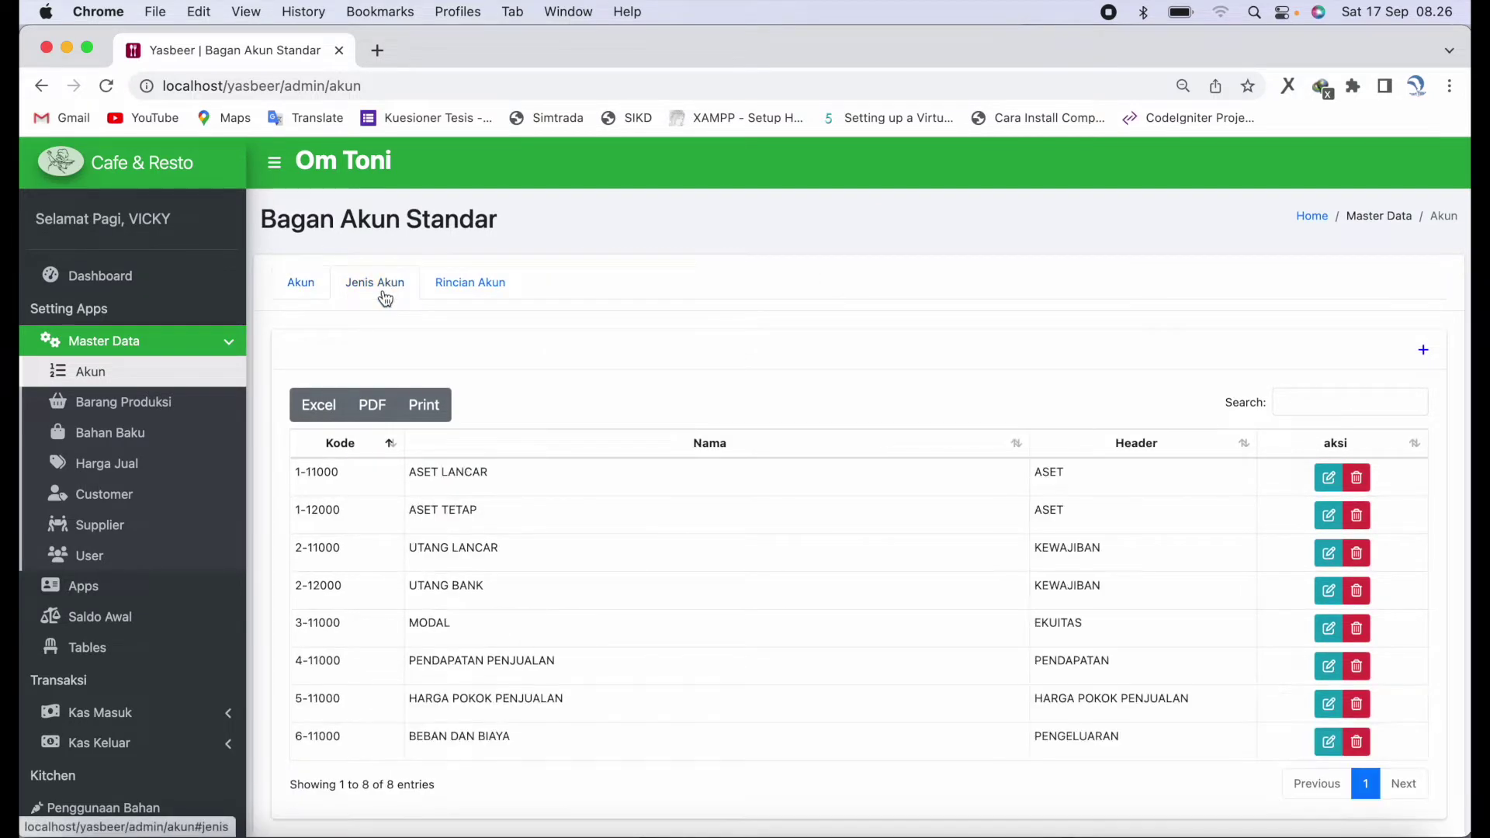
click(475, 304)
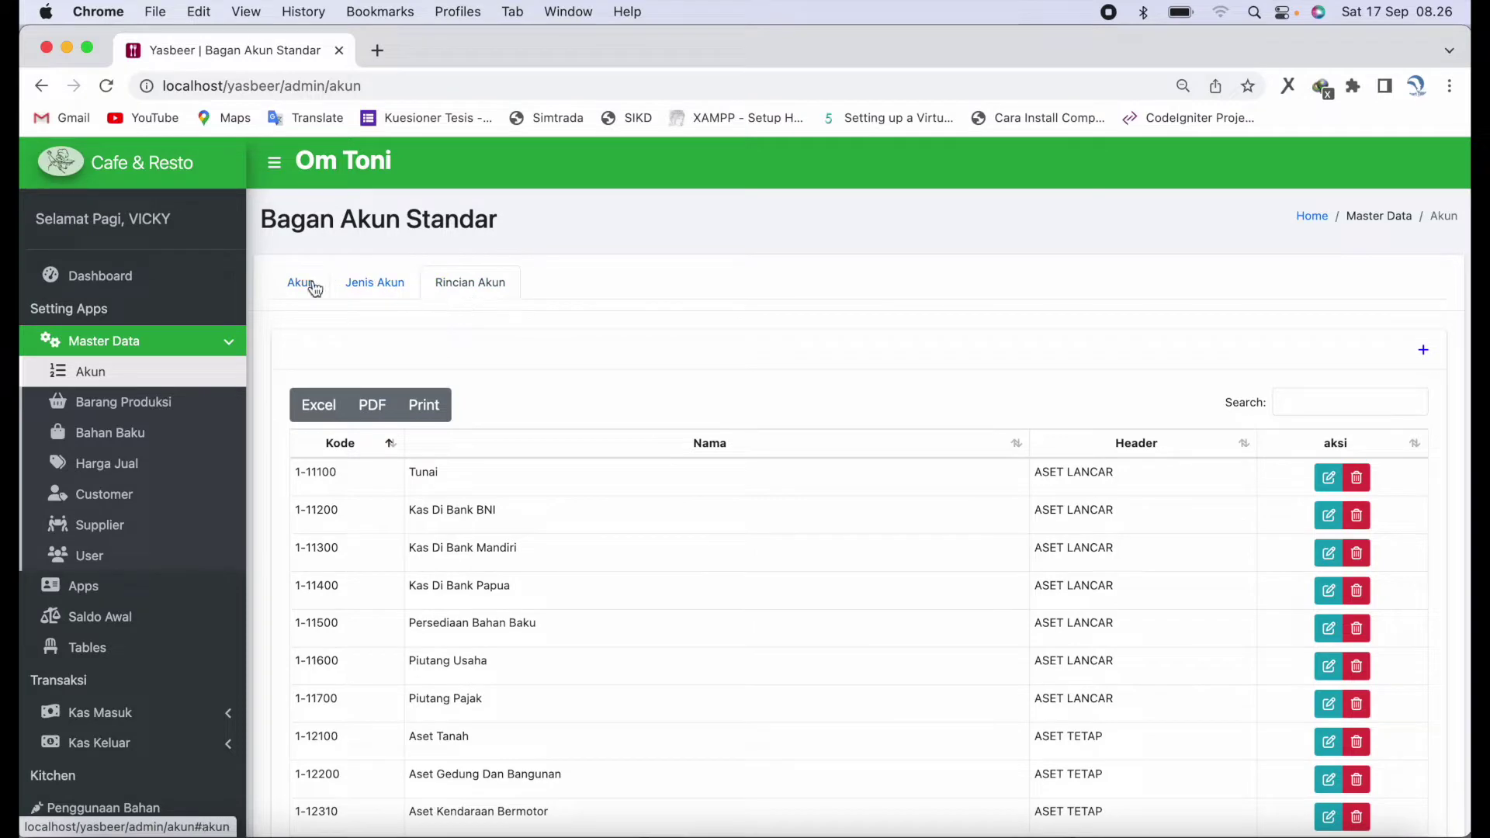
click(315, 289)
- Open the add main account dialog, inspect the code and name fields, and cancel
click(1418, 358)
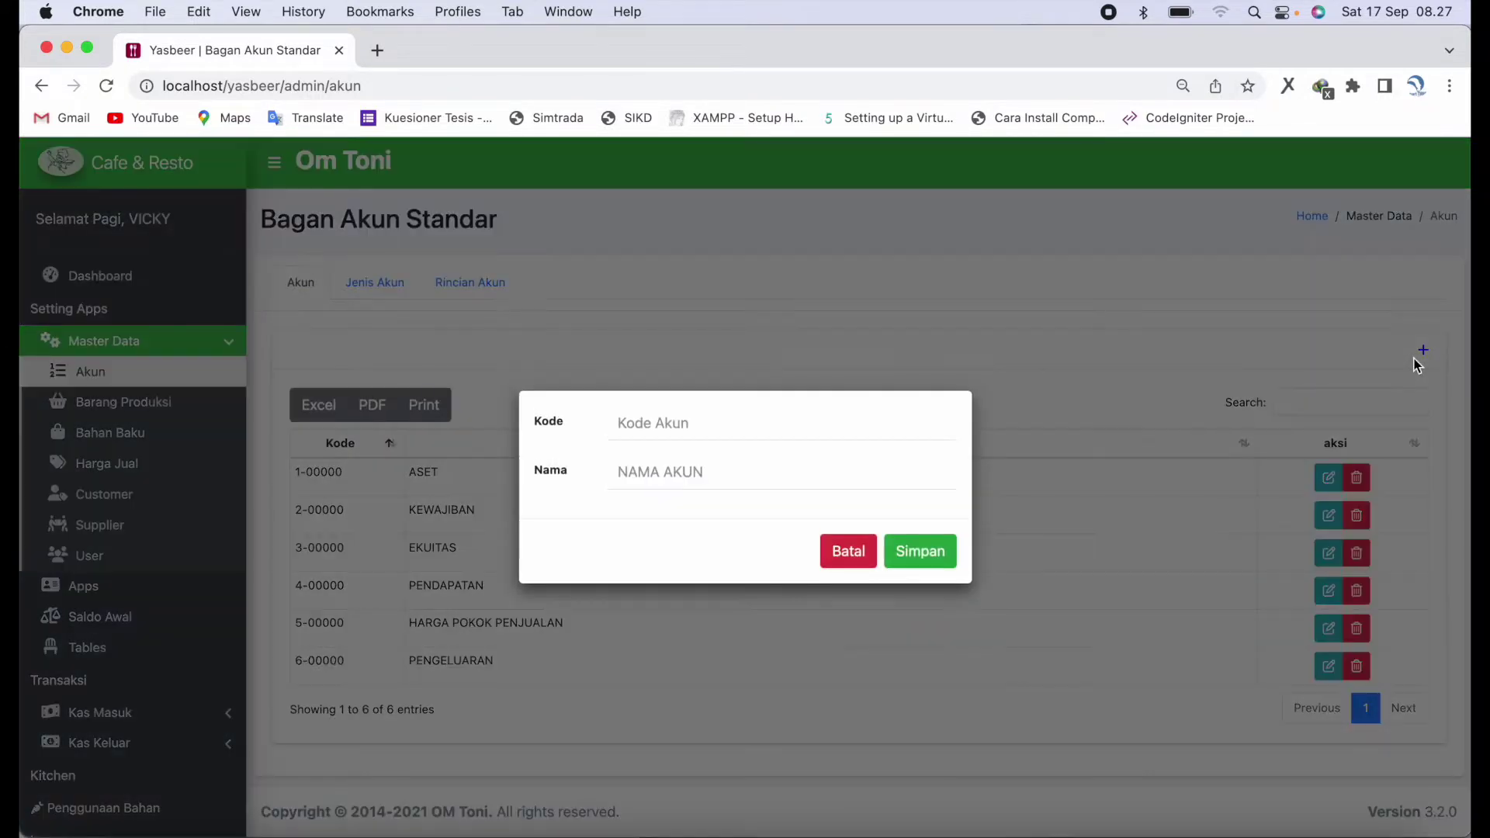
click(836, 437)
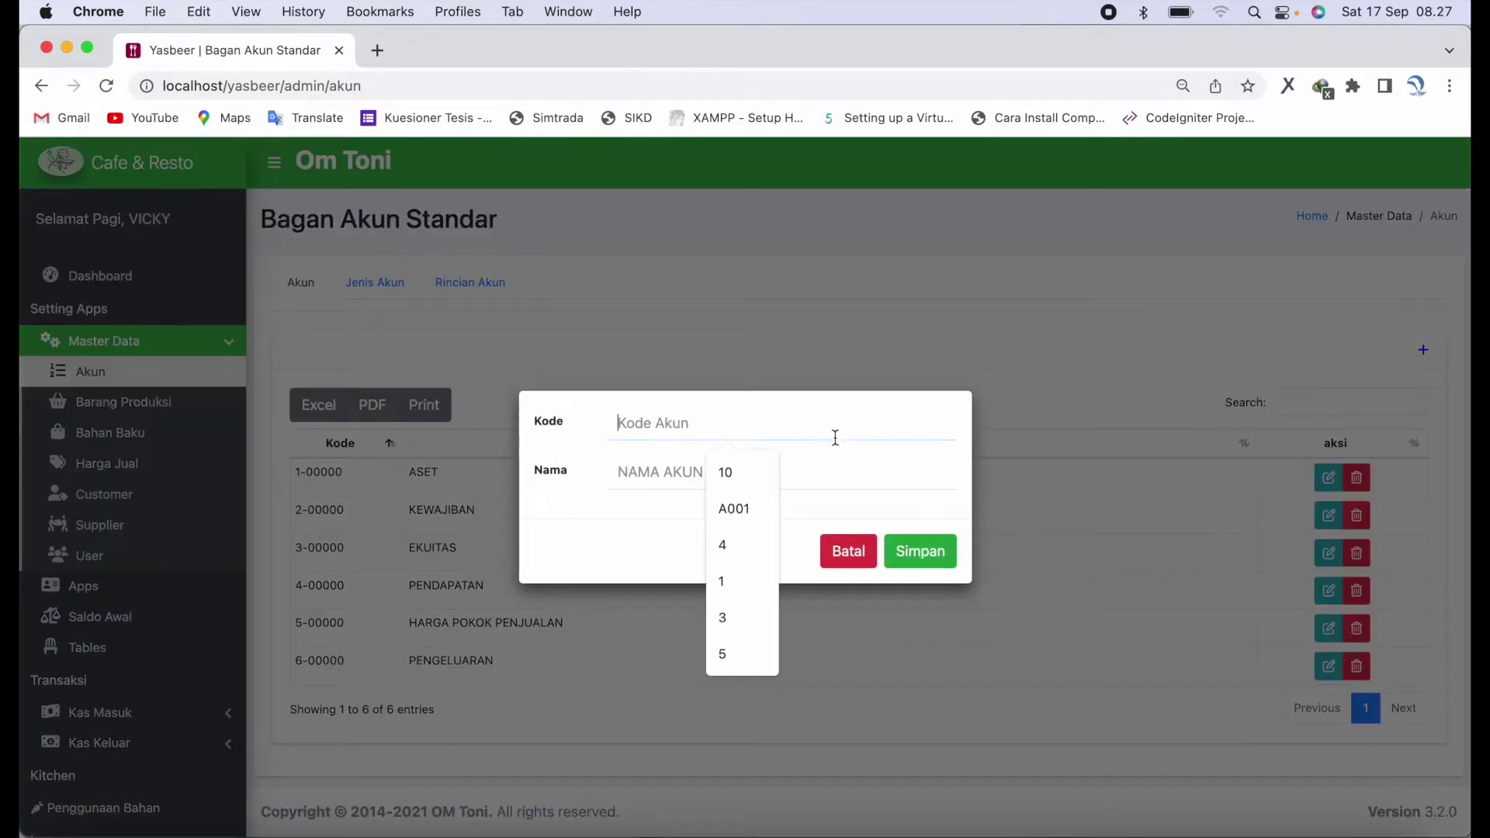
click(826, 501)
click(826, 483)
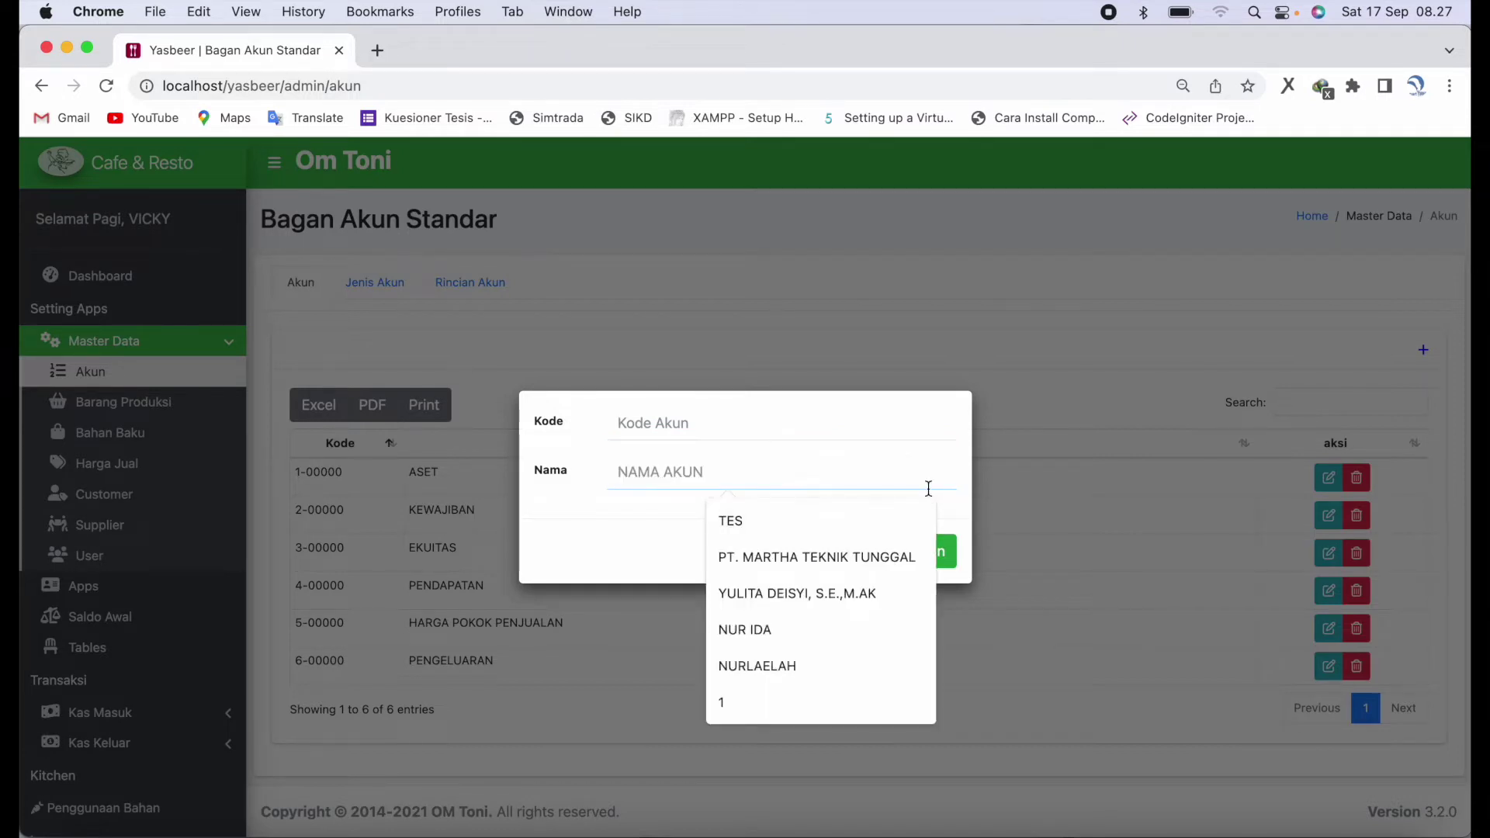
click(587, 574)
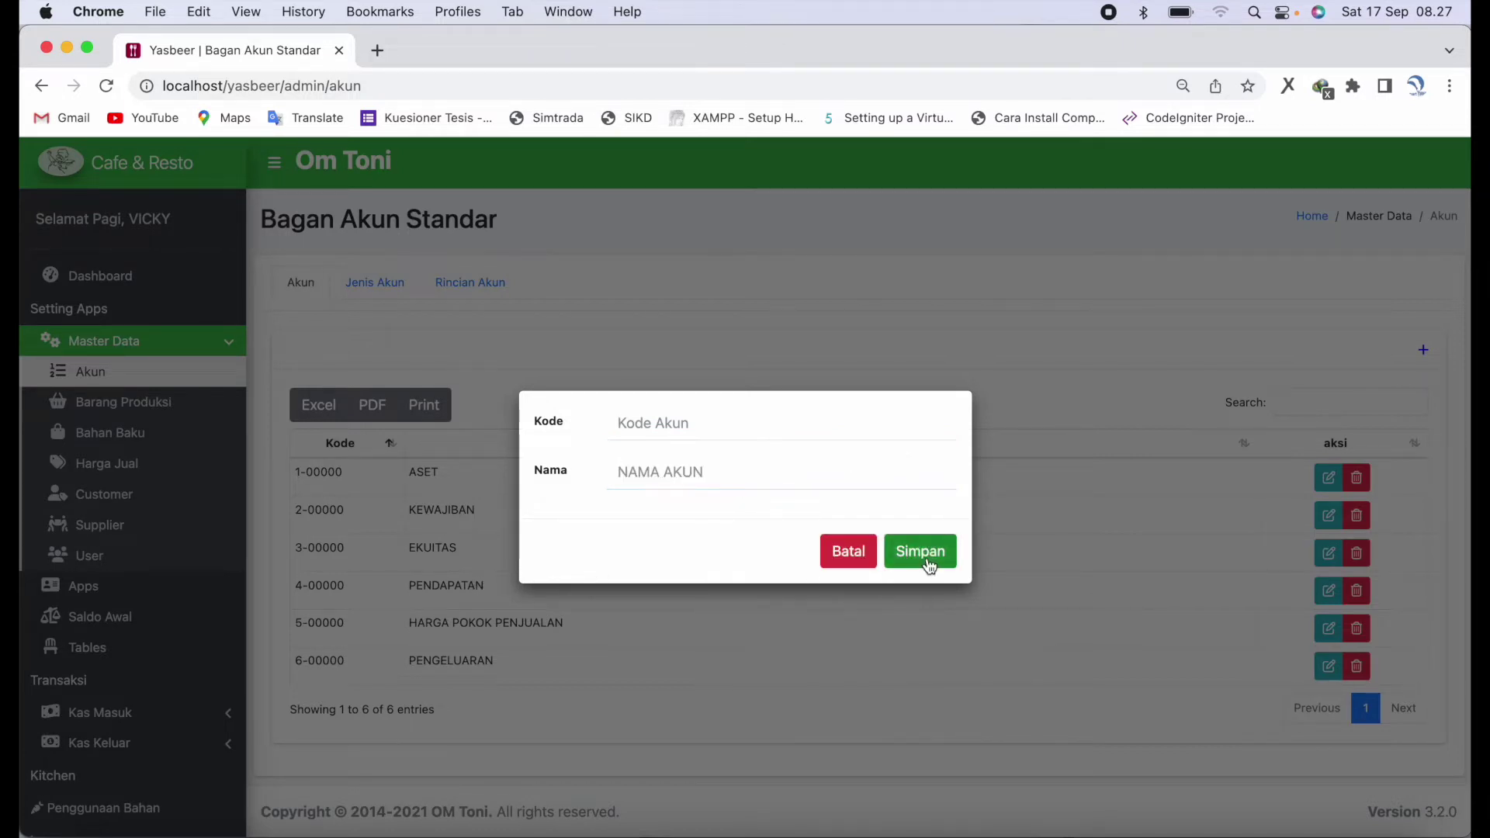
click(855, 558)
- On Jenis Akun, open the add account type dialog, view the parent accounts, and cancel
click(400, 287)
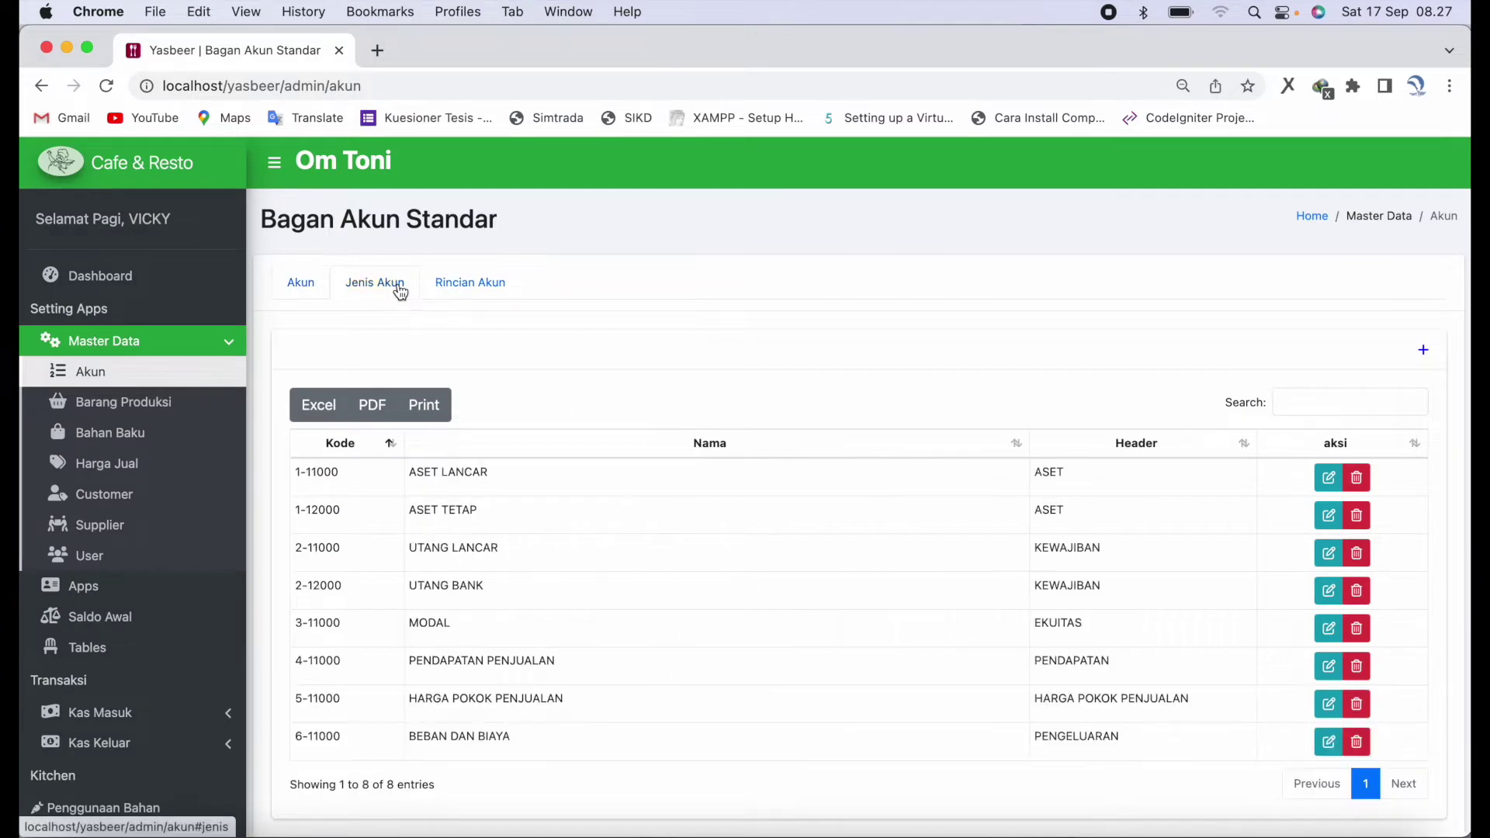
click(1423, 350)
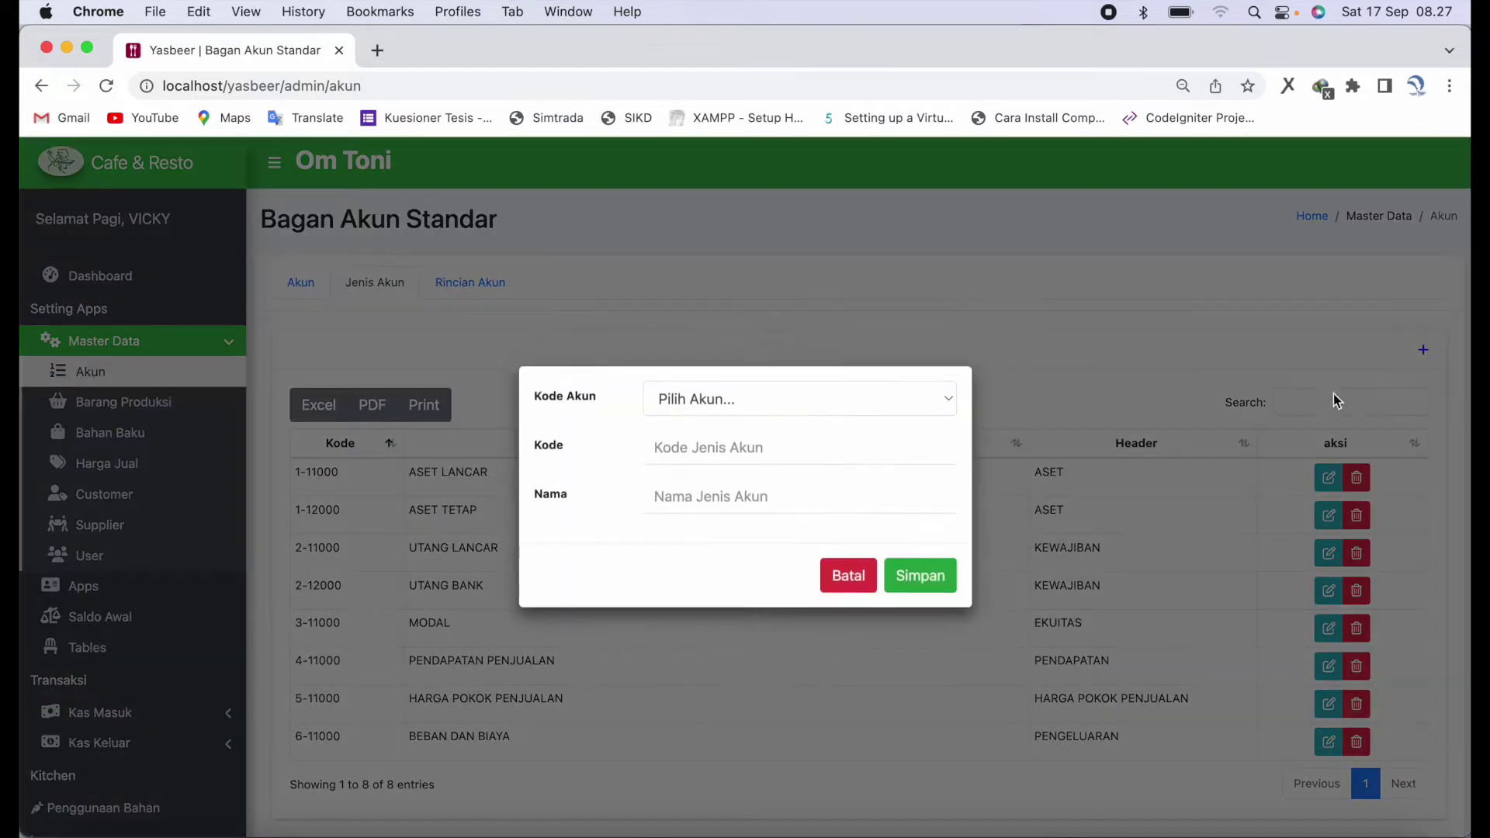
click(864, 399)
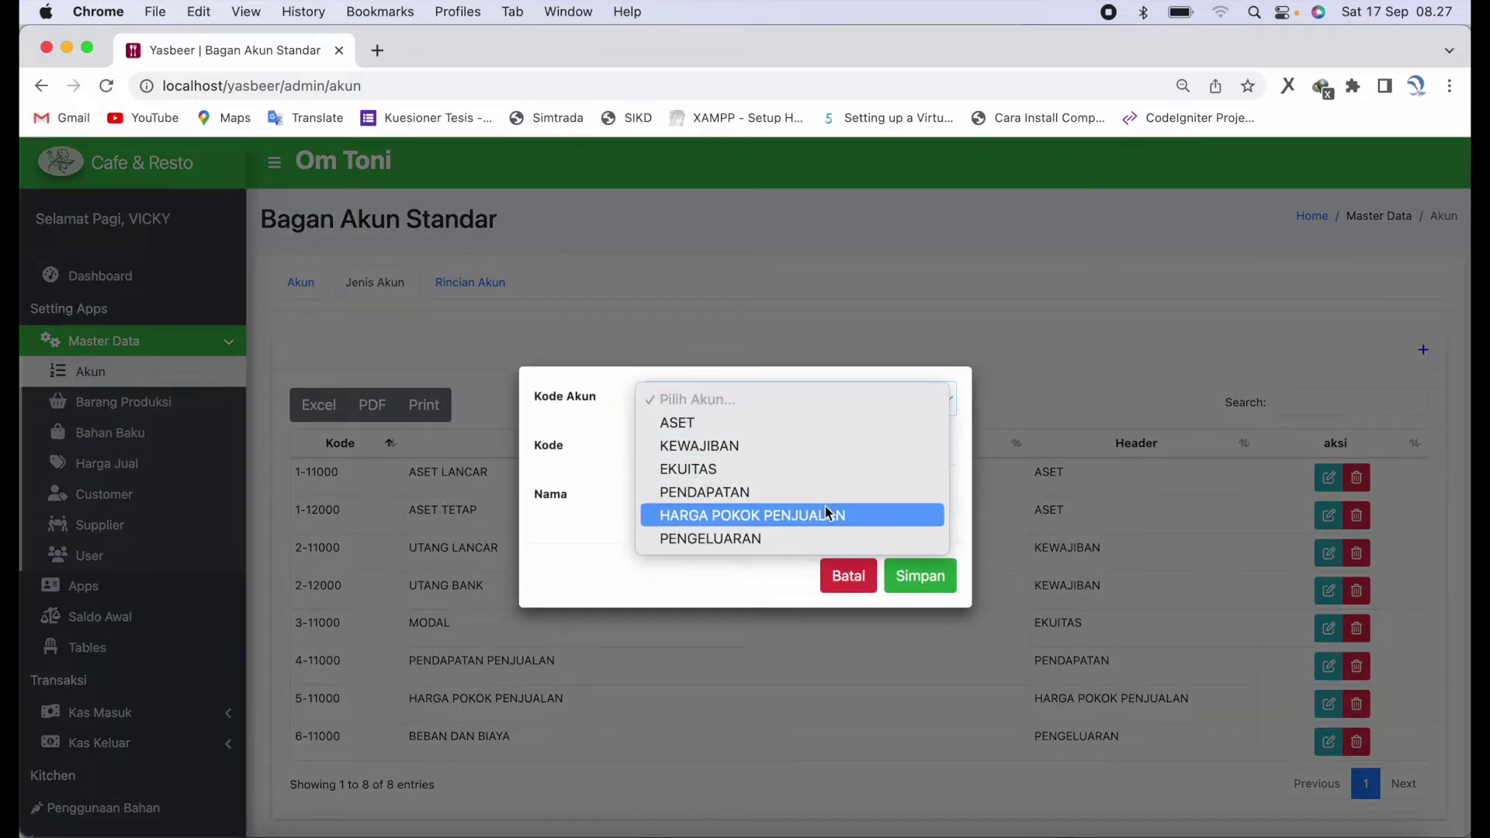
click(682, 579)
click(862, 575)
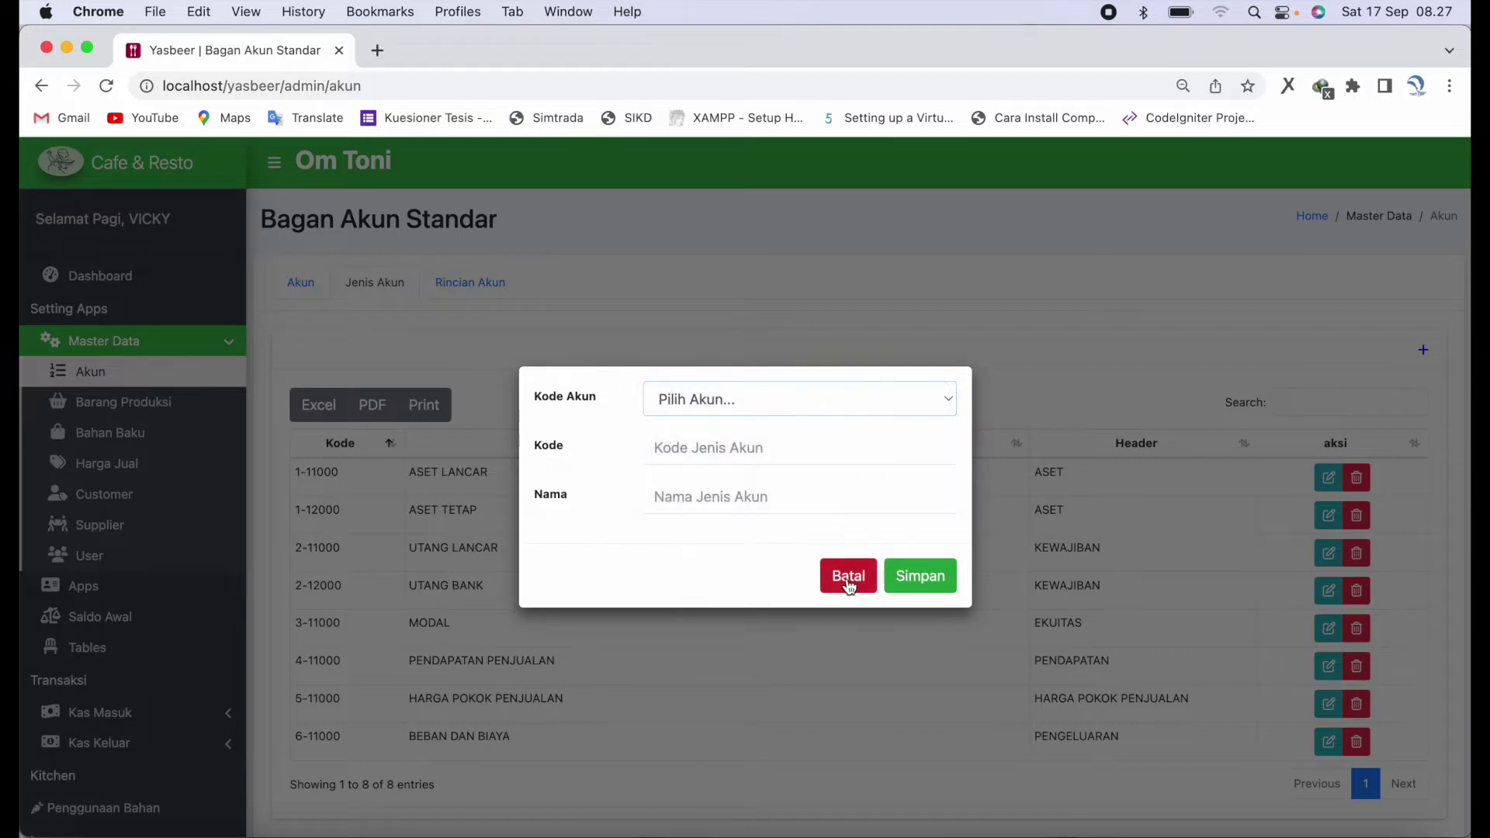
- On Rincian Akun, open the add detail account dialog, view the account types, and cancel
click(473, 281)
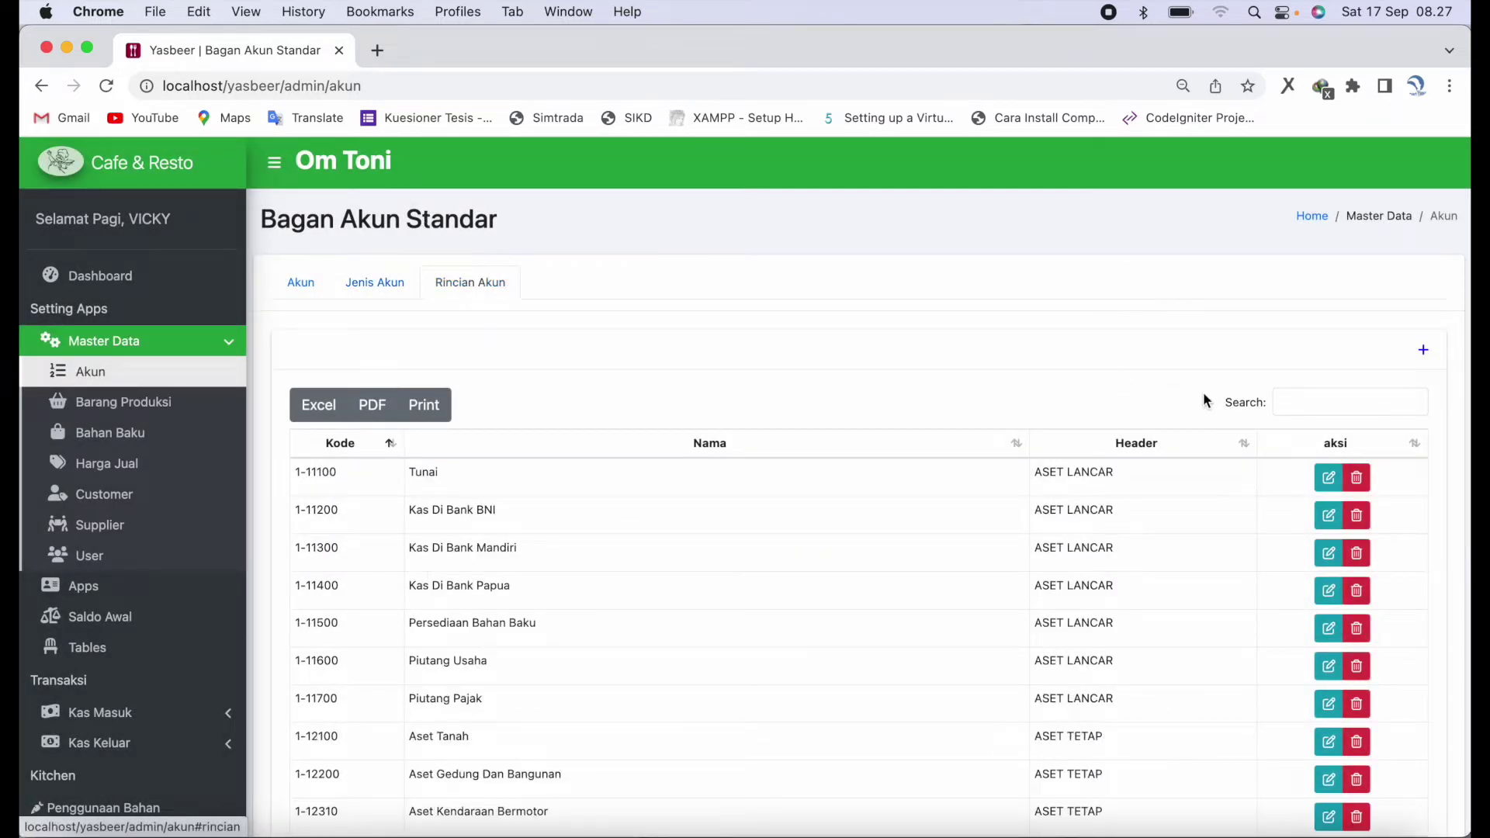
click(1425, 351)
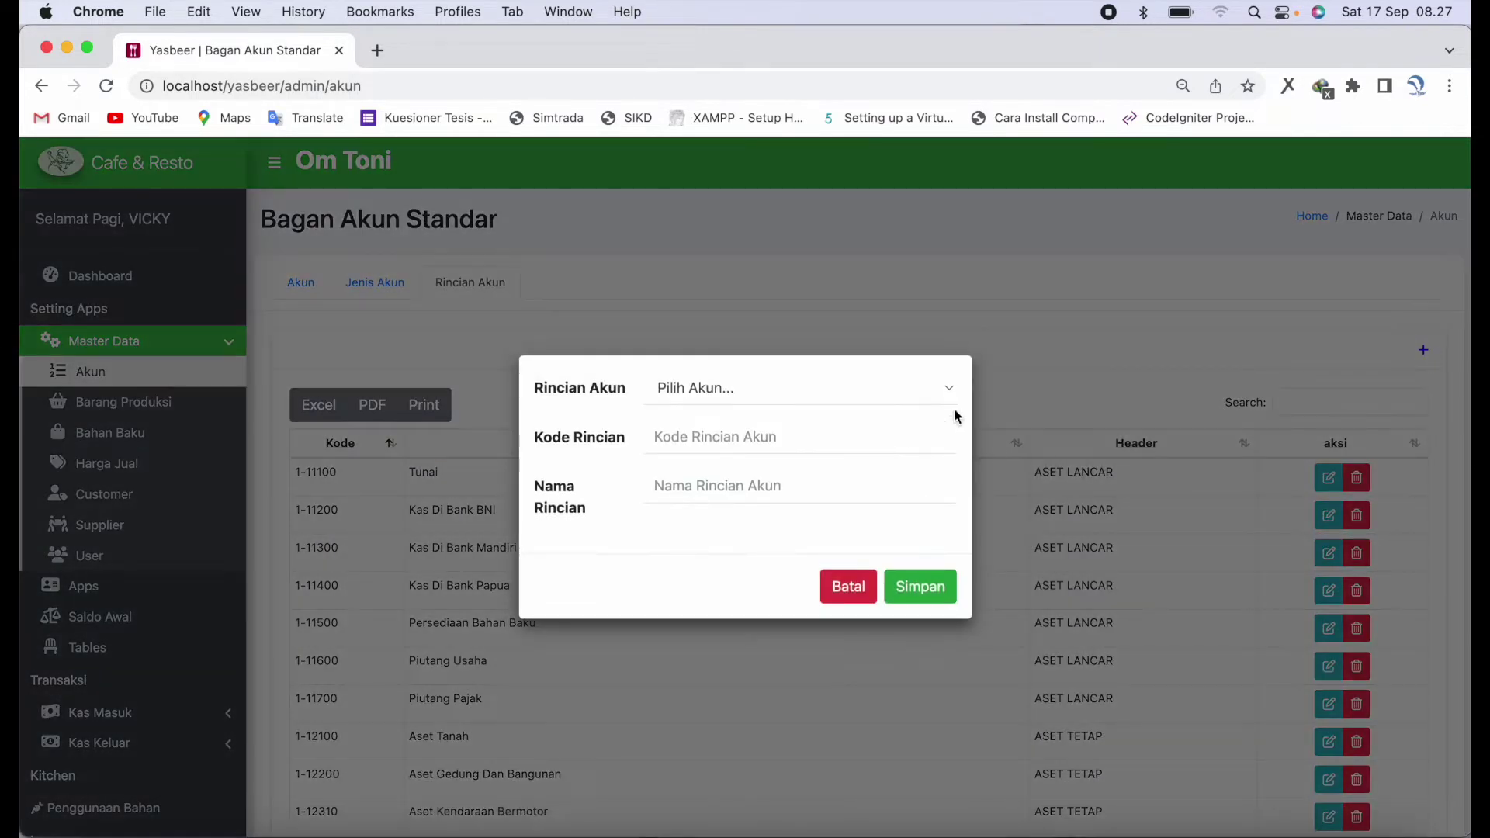
click(955, 401)
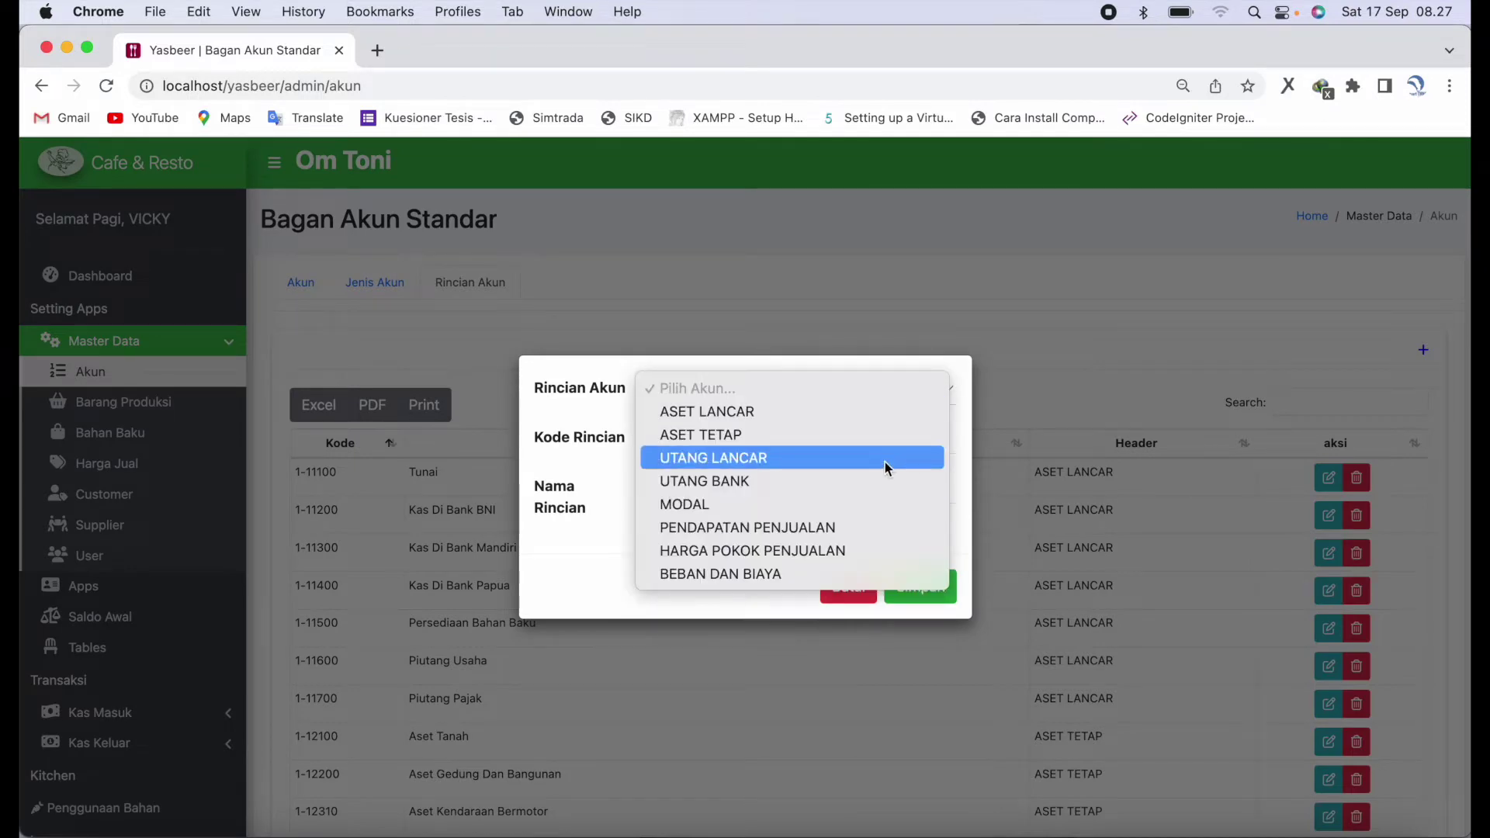
click(587, 581)
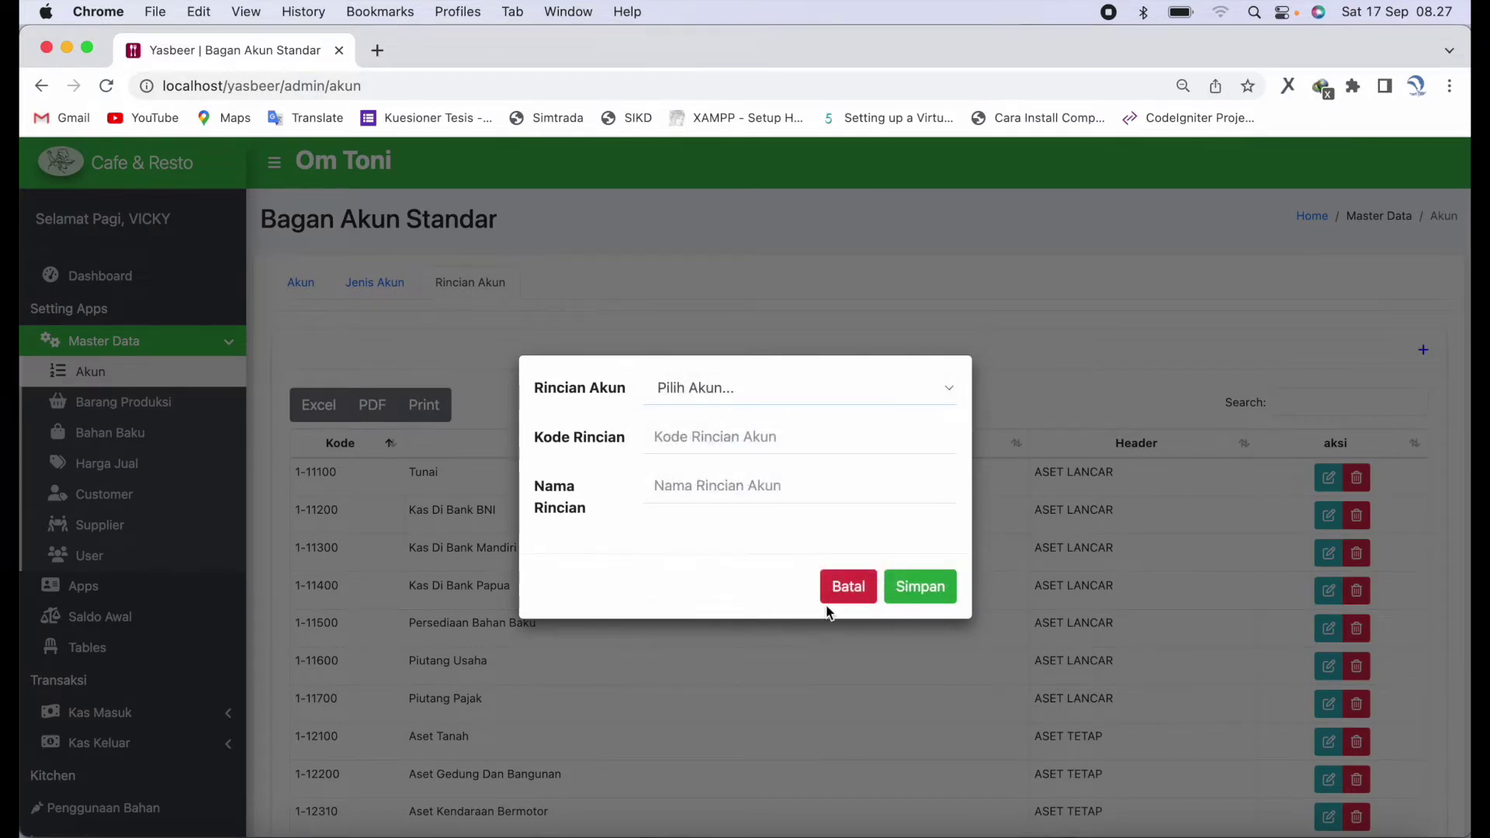
click(835, 600)
click(194, 403)
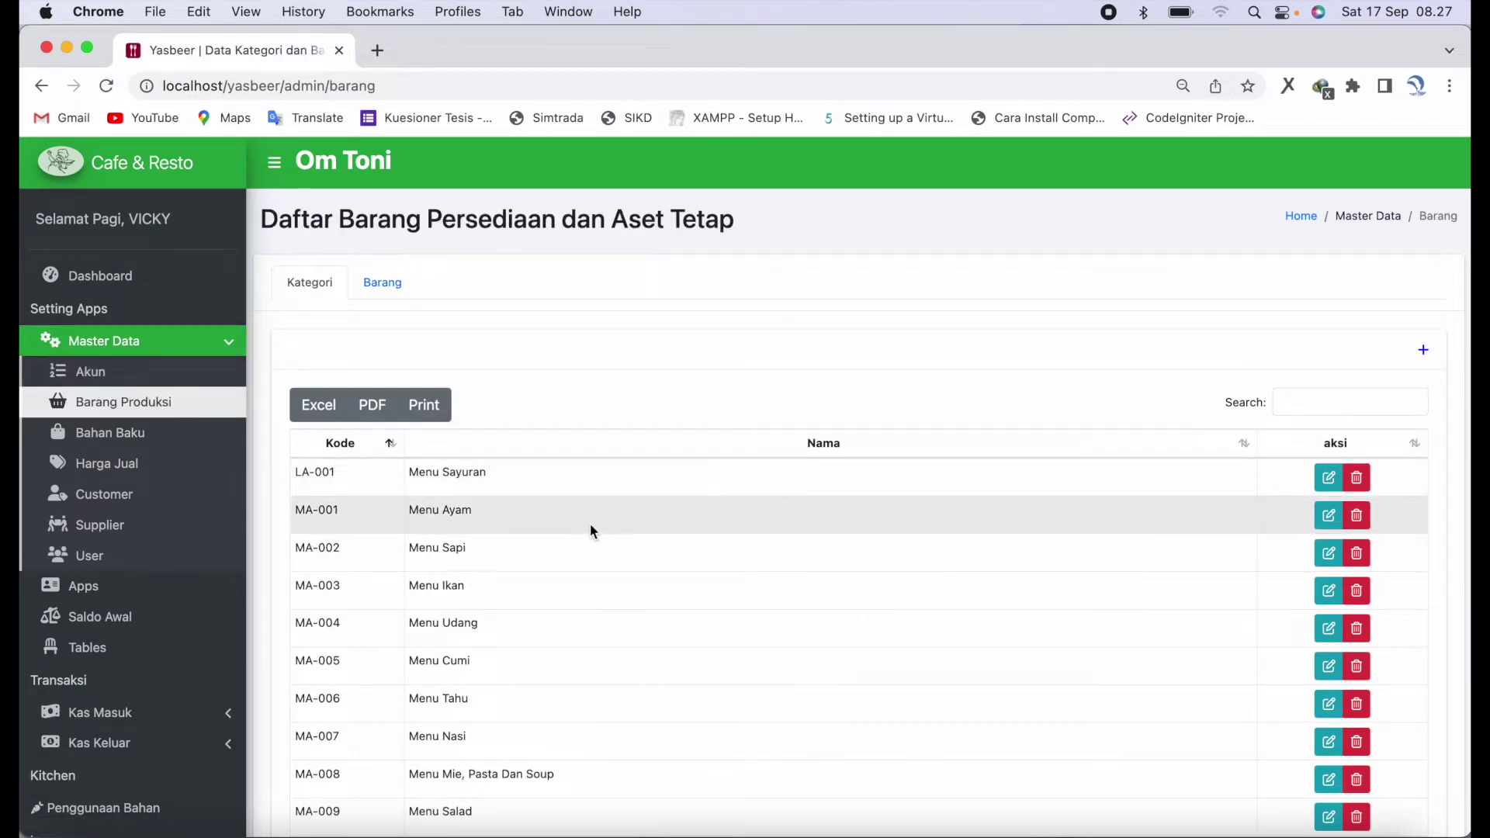
- Page through the Kategori list to its last page
scroll(483, 506, down, 4)
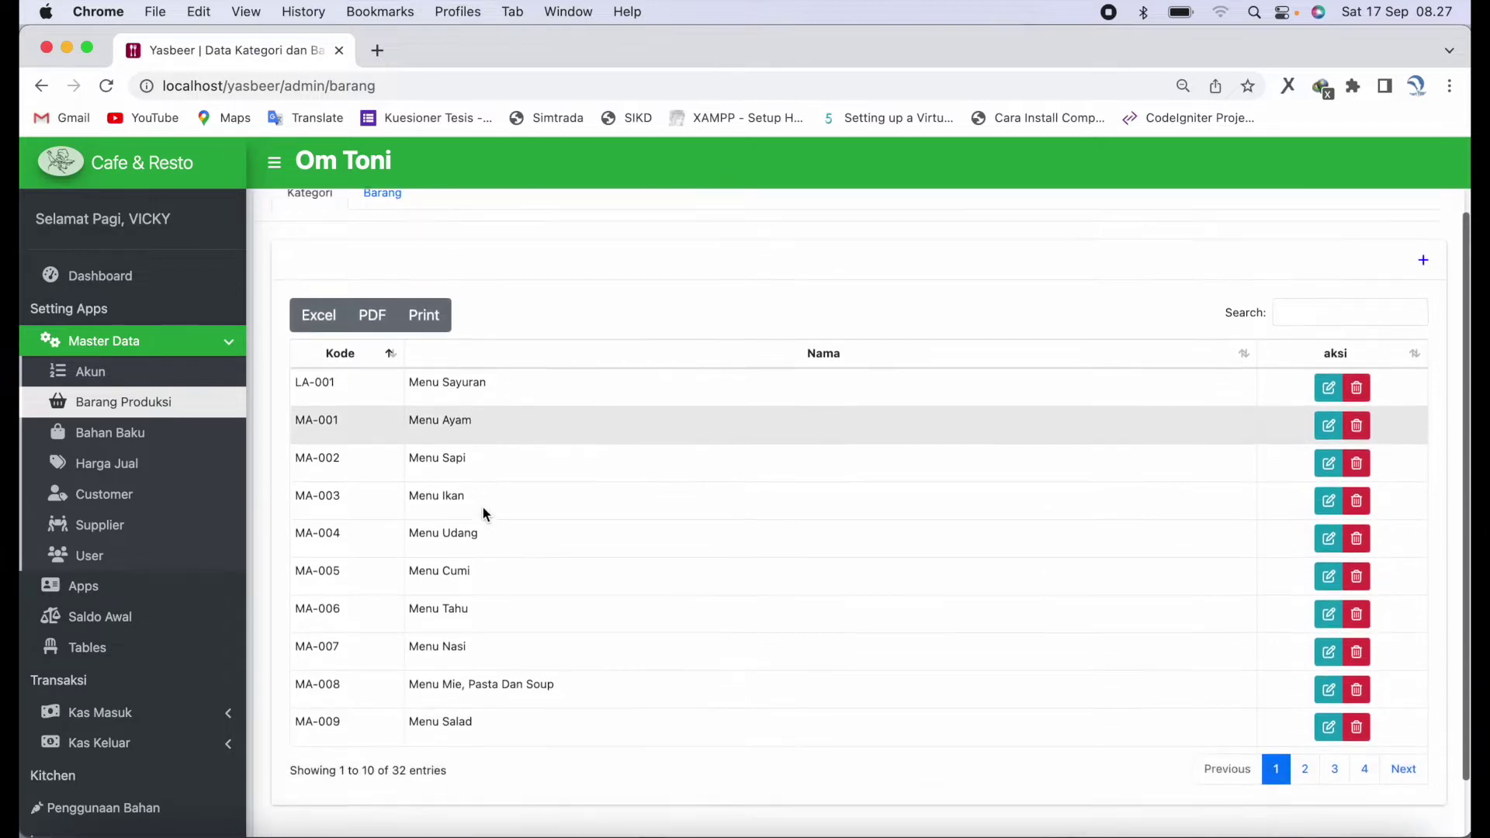
click(1406, 706)
click(1406, 706)
click(1407, 706)
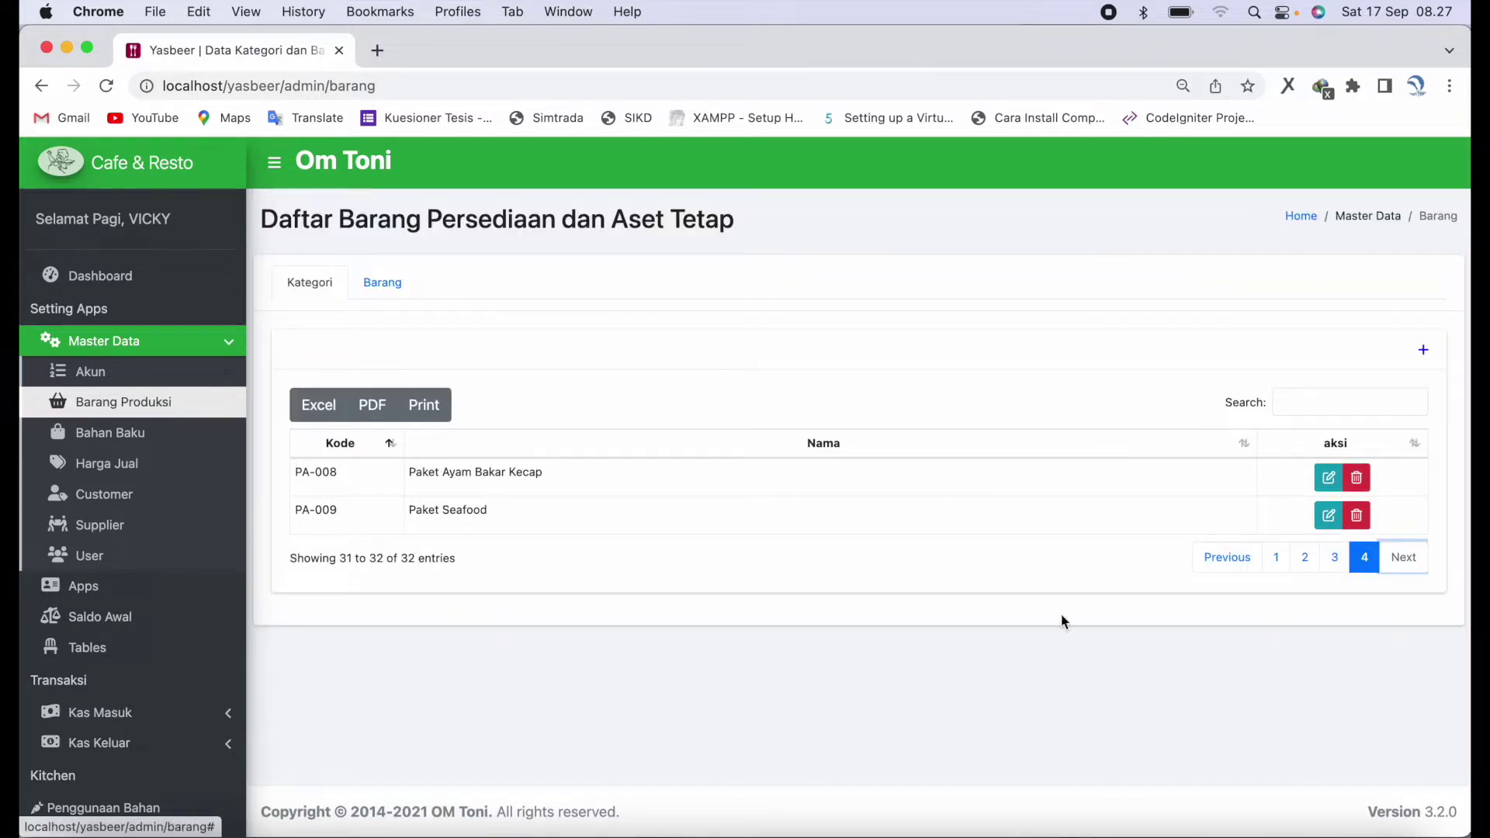
- Switch to the Barang tab and page through the item list
click(384, 284)
scroll(735, 645, down, 2)
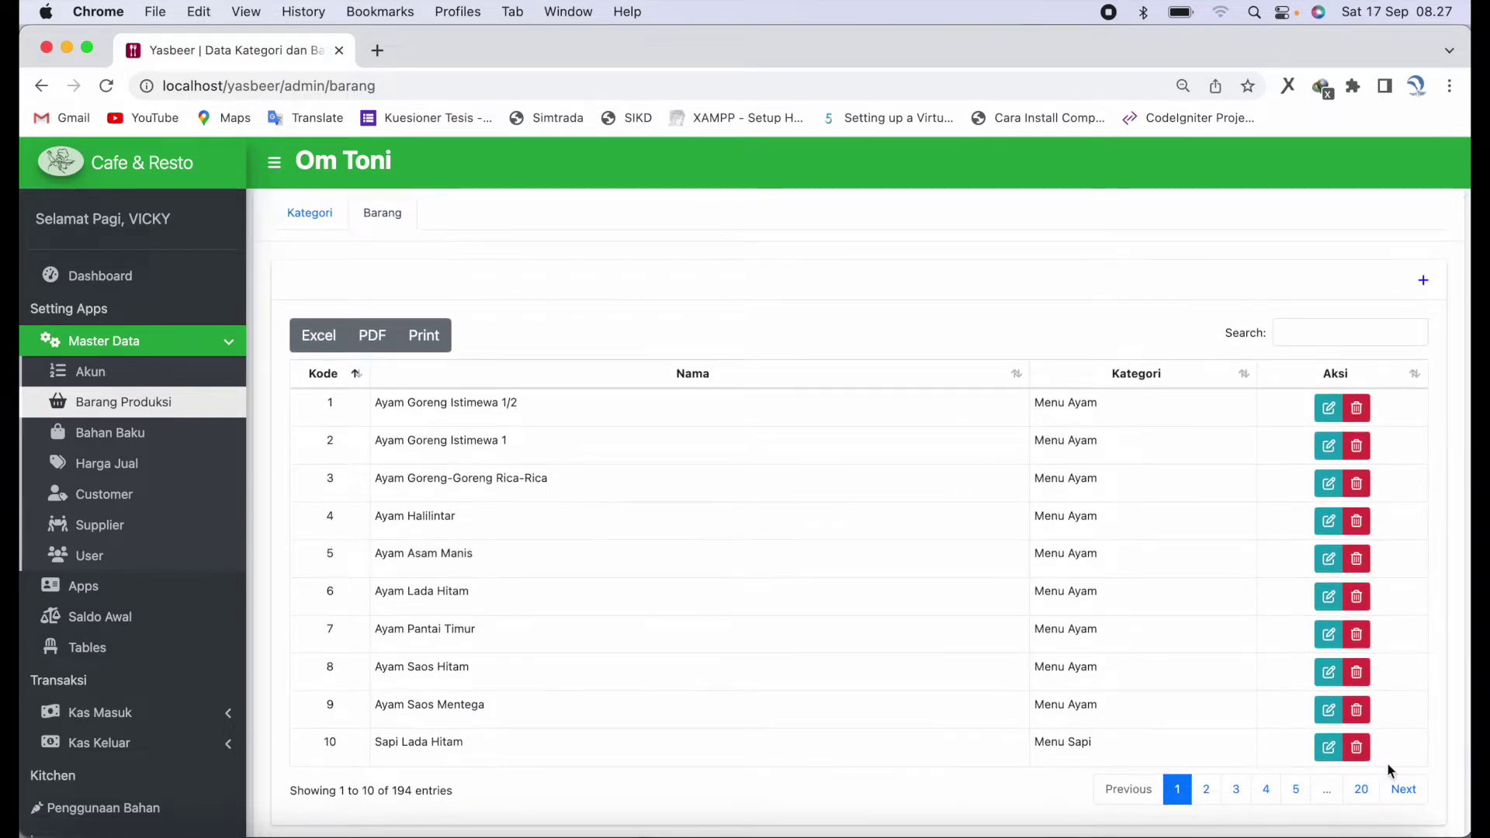
click(1395, 792)
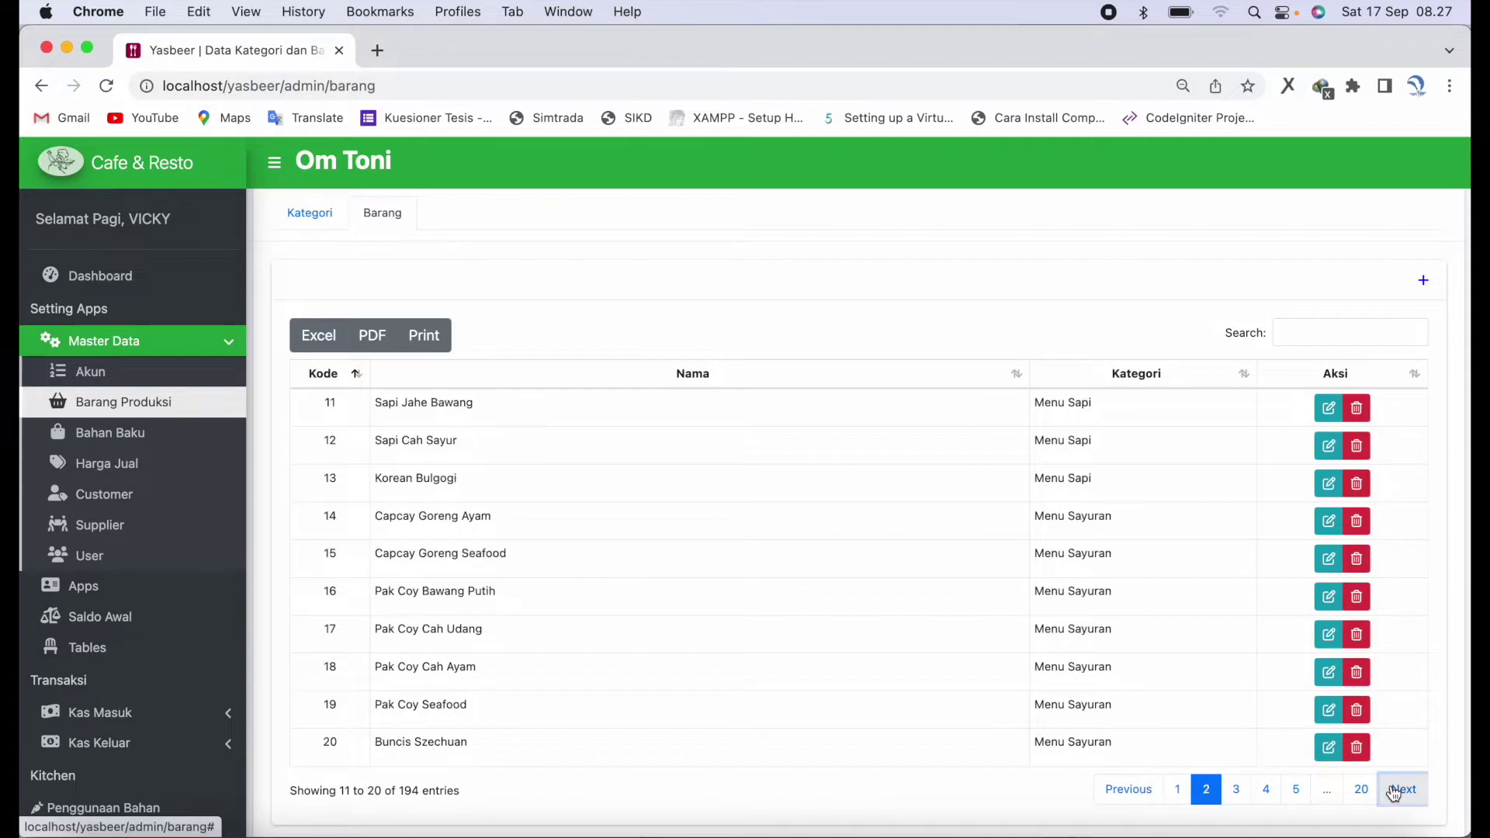
click(1395, 793)
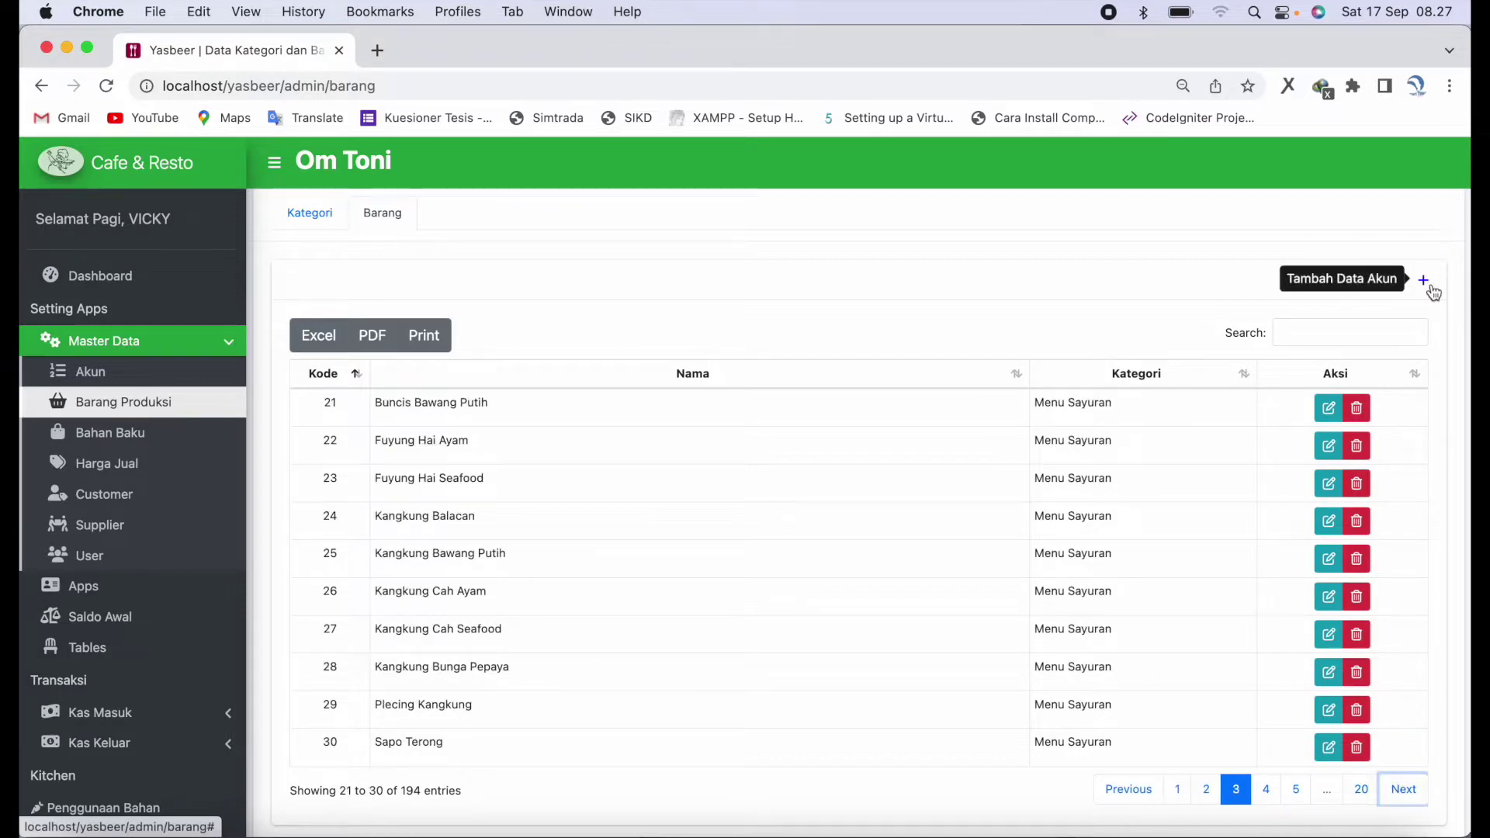
- Fill a new item with category Menu Sapi, unit Gelas, type Beli, then cancel it
click(1427, 283)
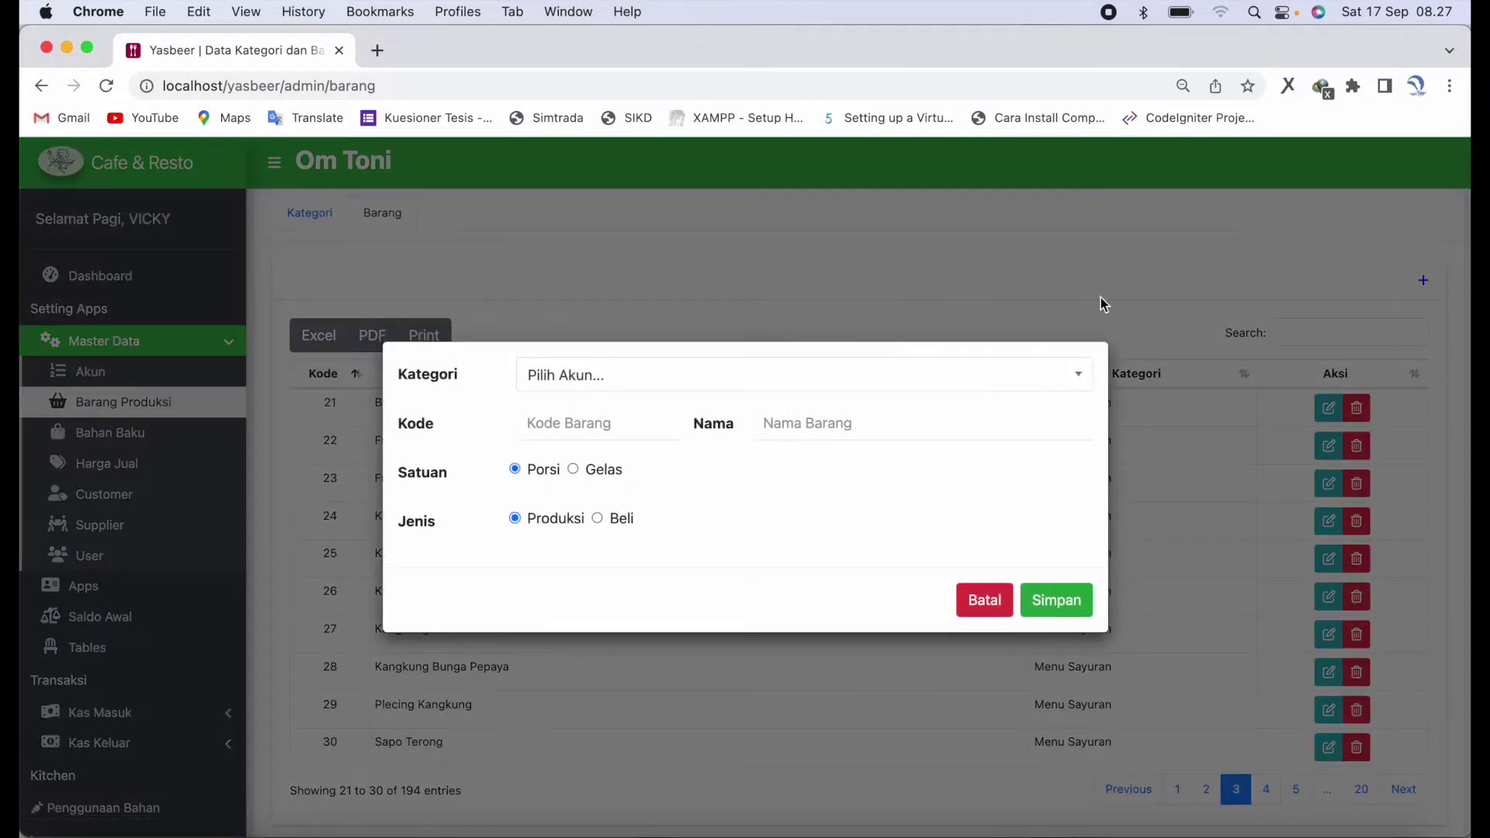
click(816, 382)
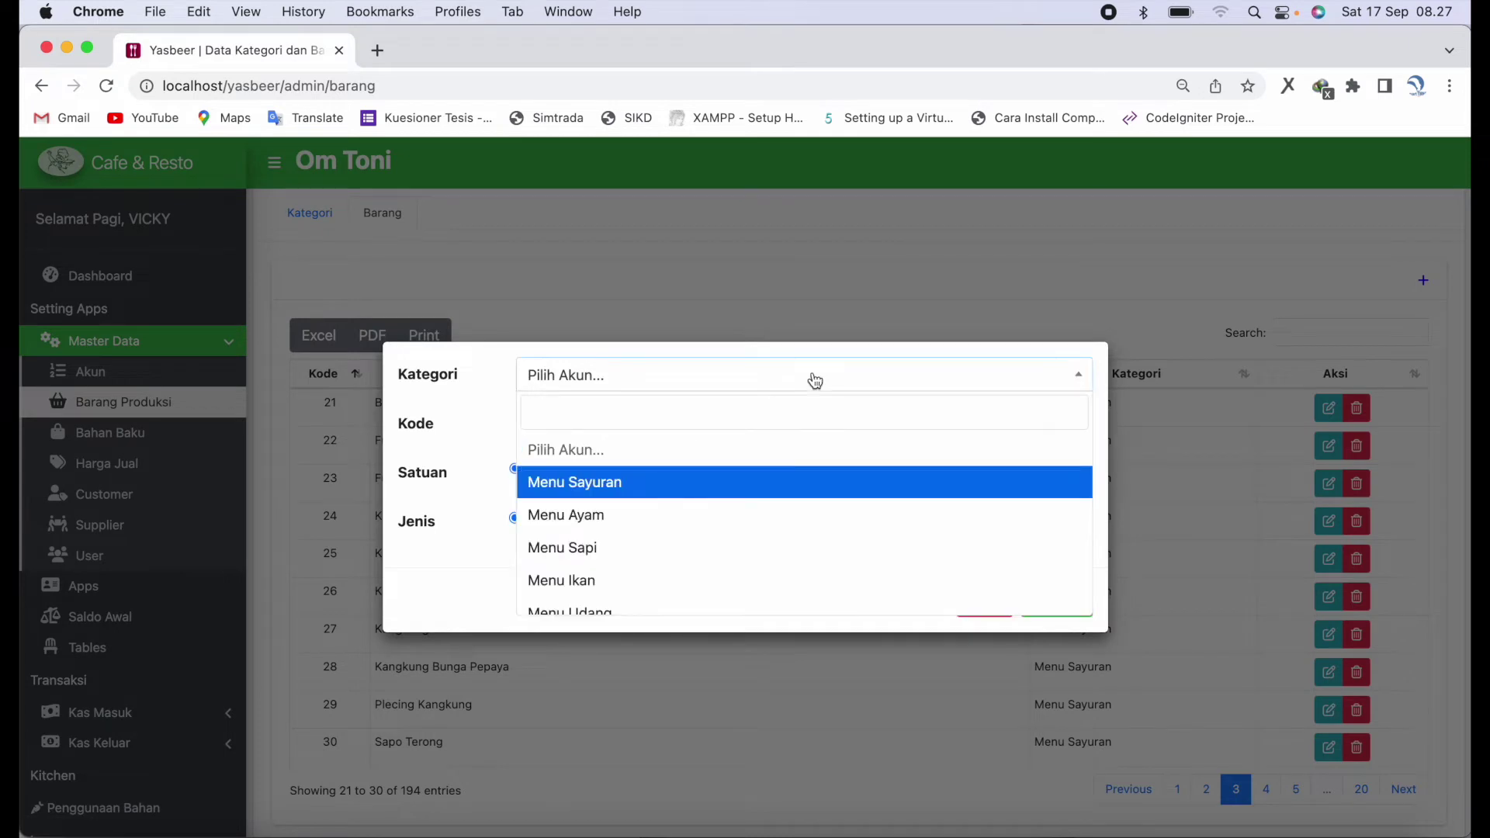
scroll(782, 509, down, 1)
click(783, 508)
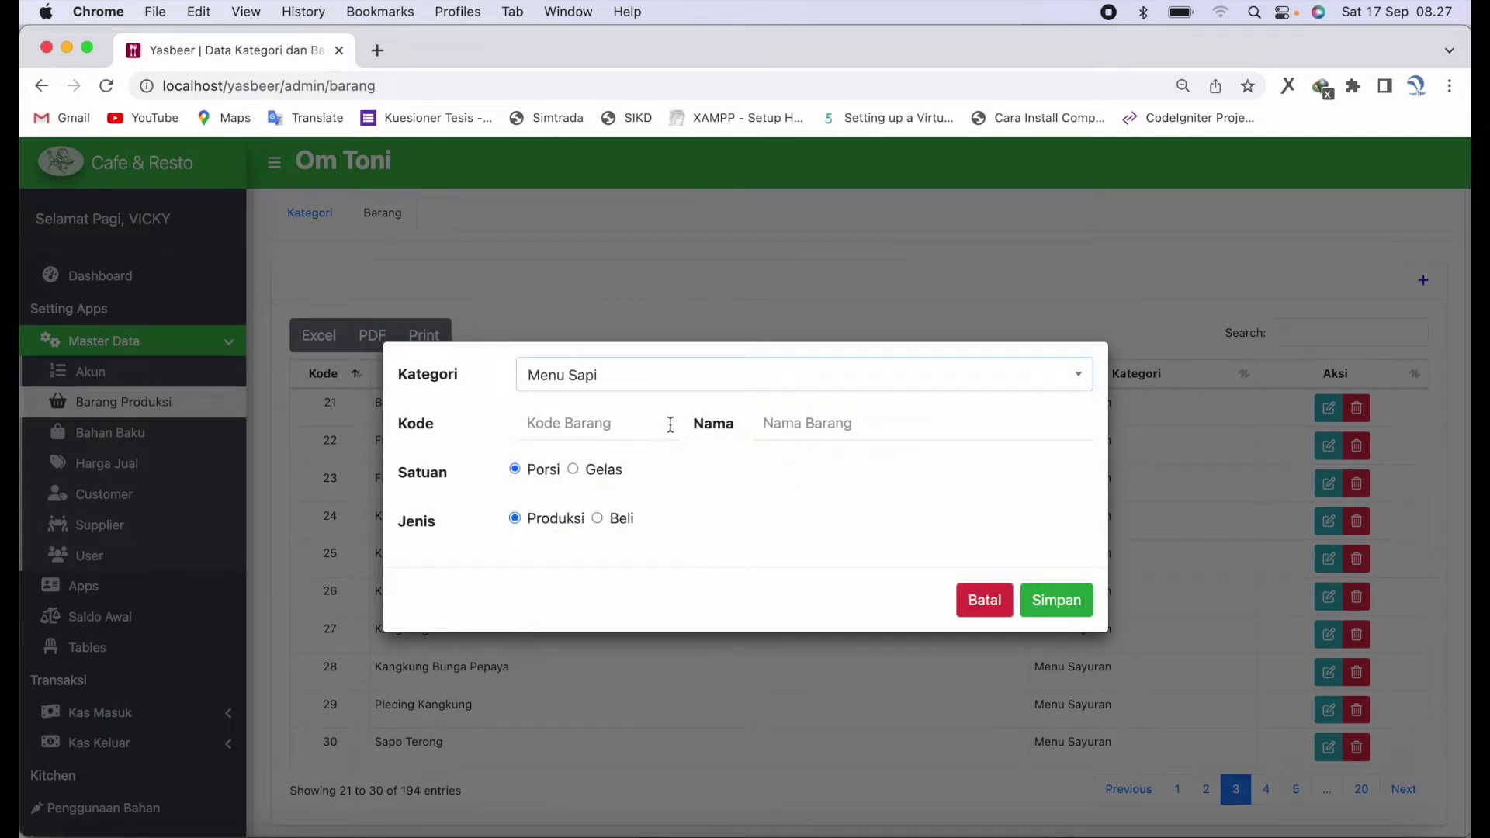
click(574, 470)
click(598, 519)
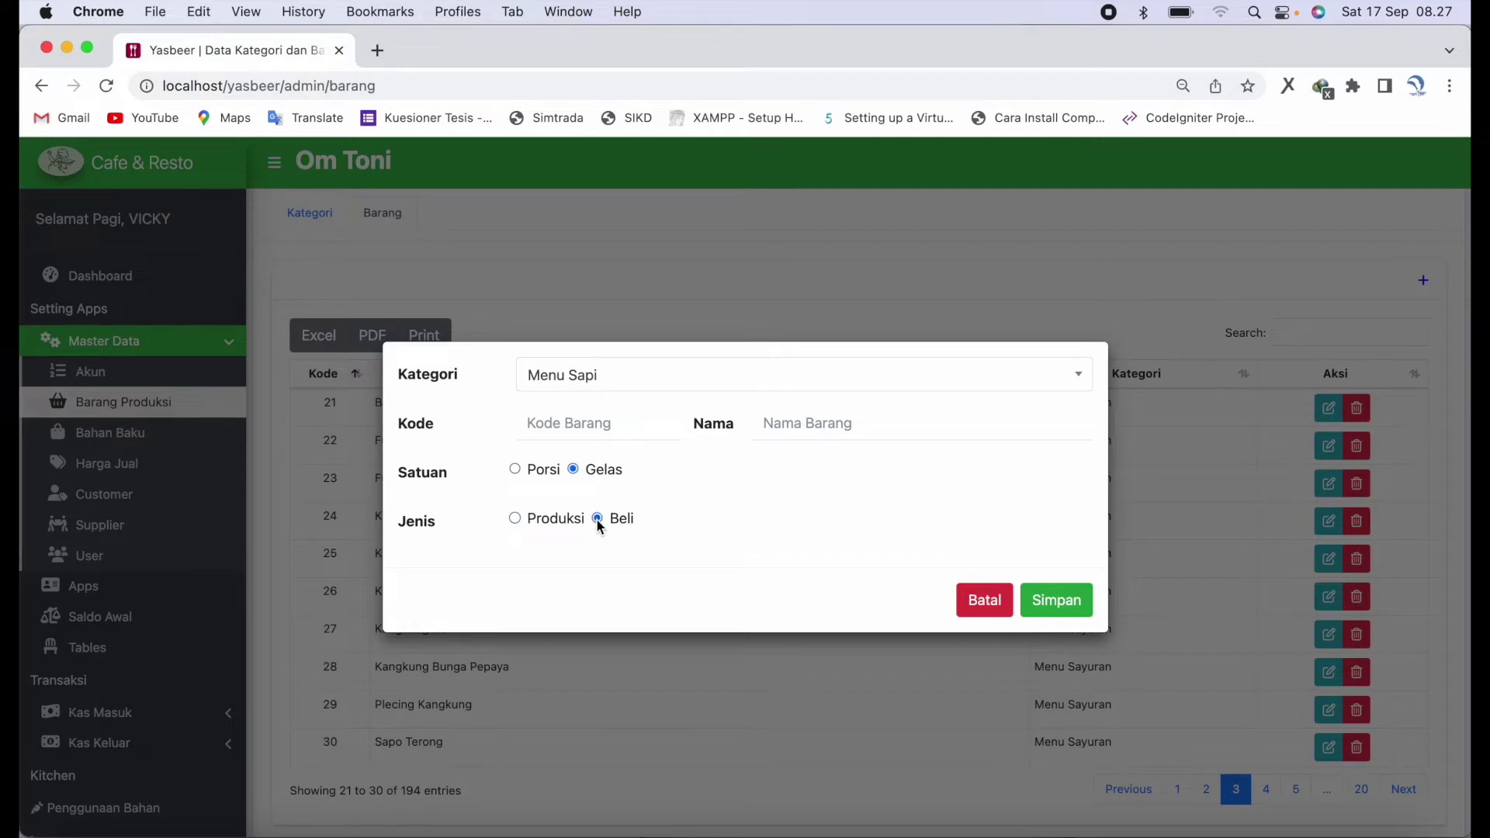
click(985, 602)
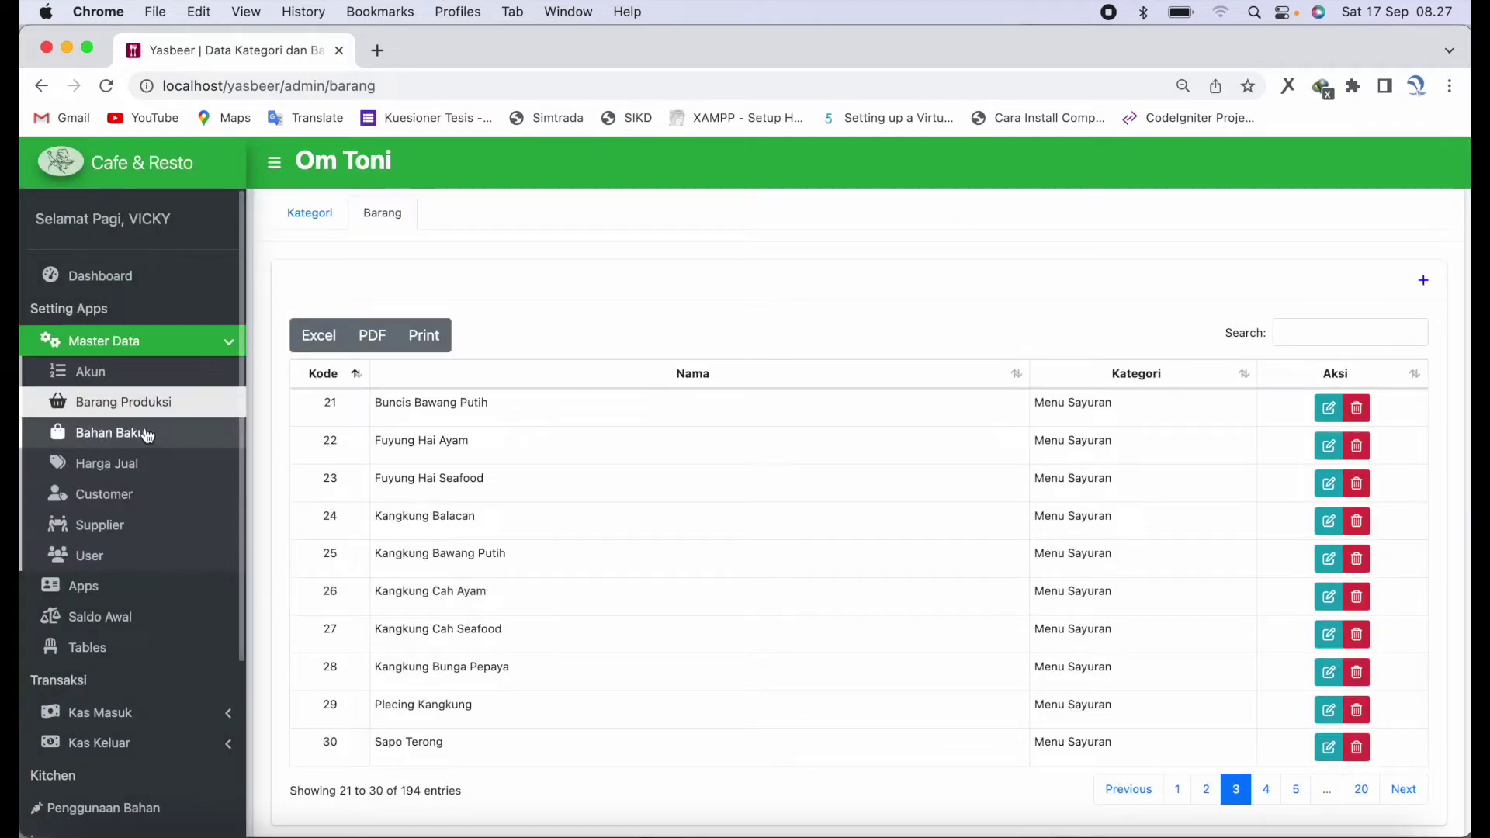
click(115, 439)
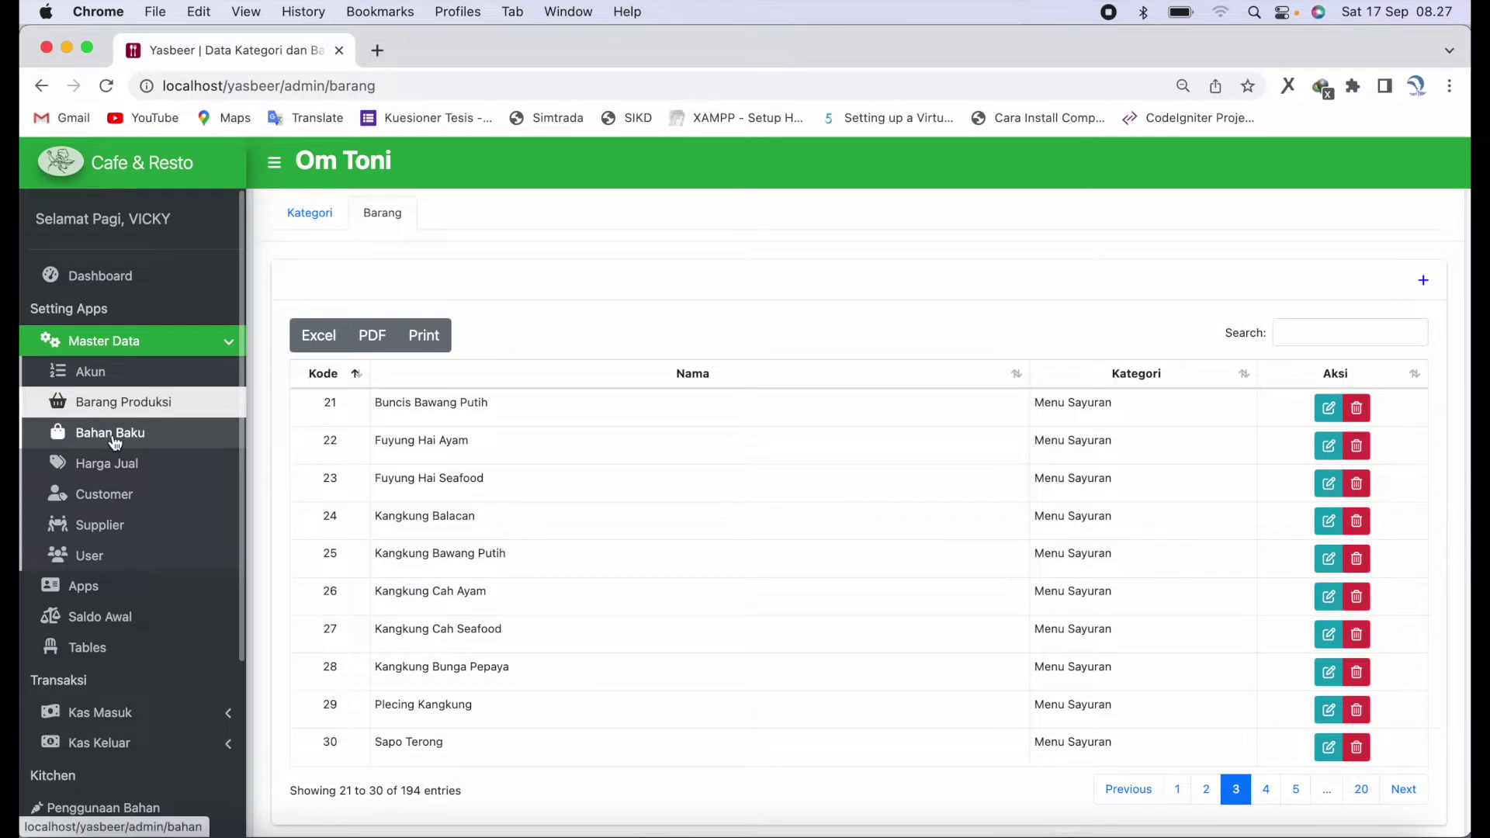
- Browse the units list, then page through the Bahan Baku ingredients to the last page
scroll(435, 442, down, 1)
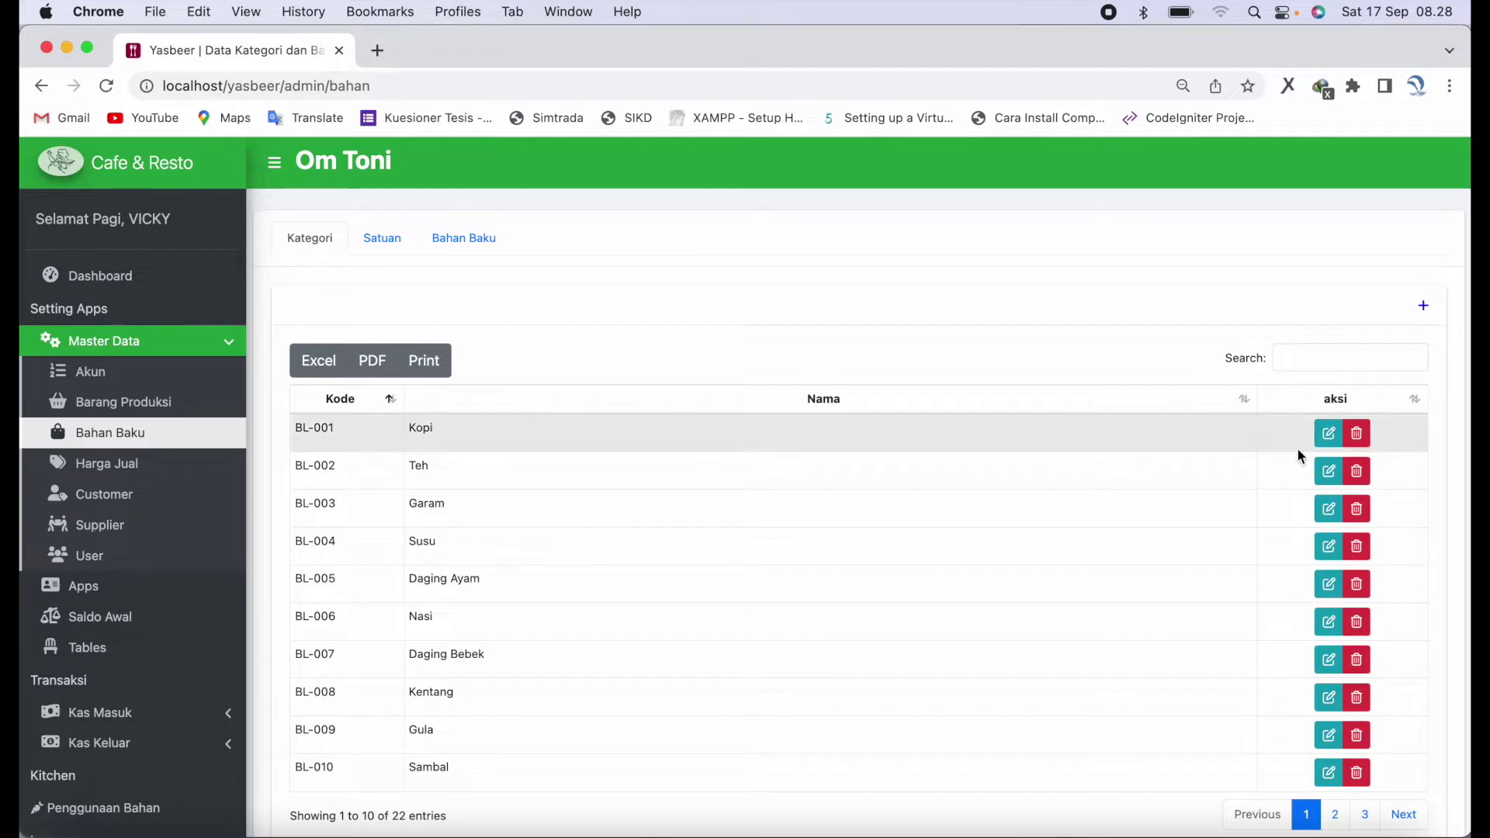
click(397, 254)
scroll(595, 538, down, 1)
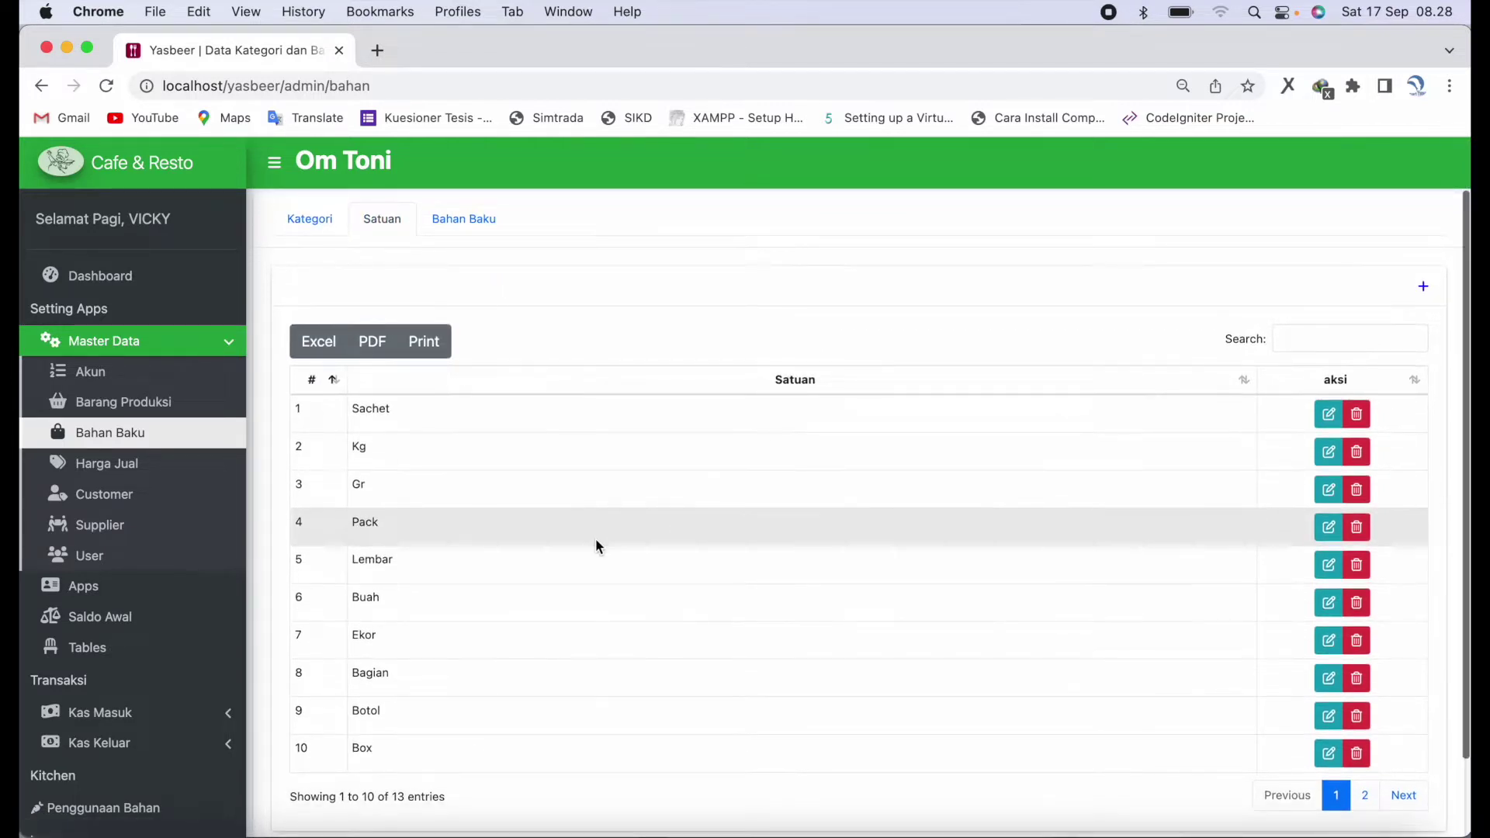
scroll(594, 538, up, 1)
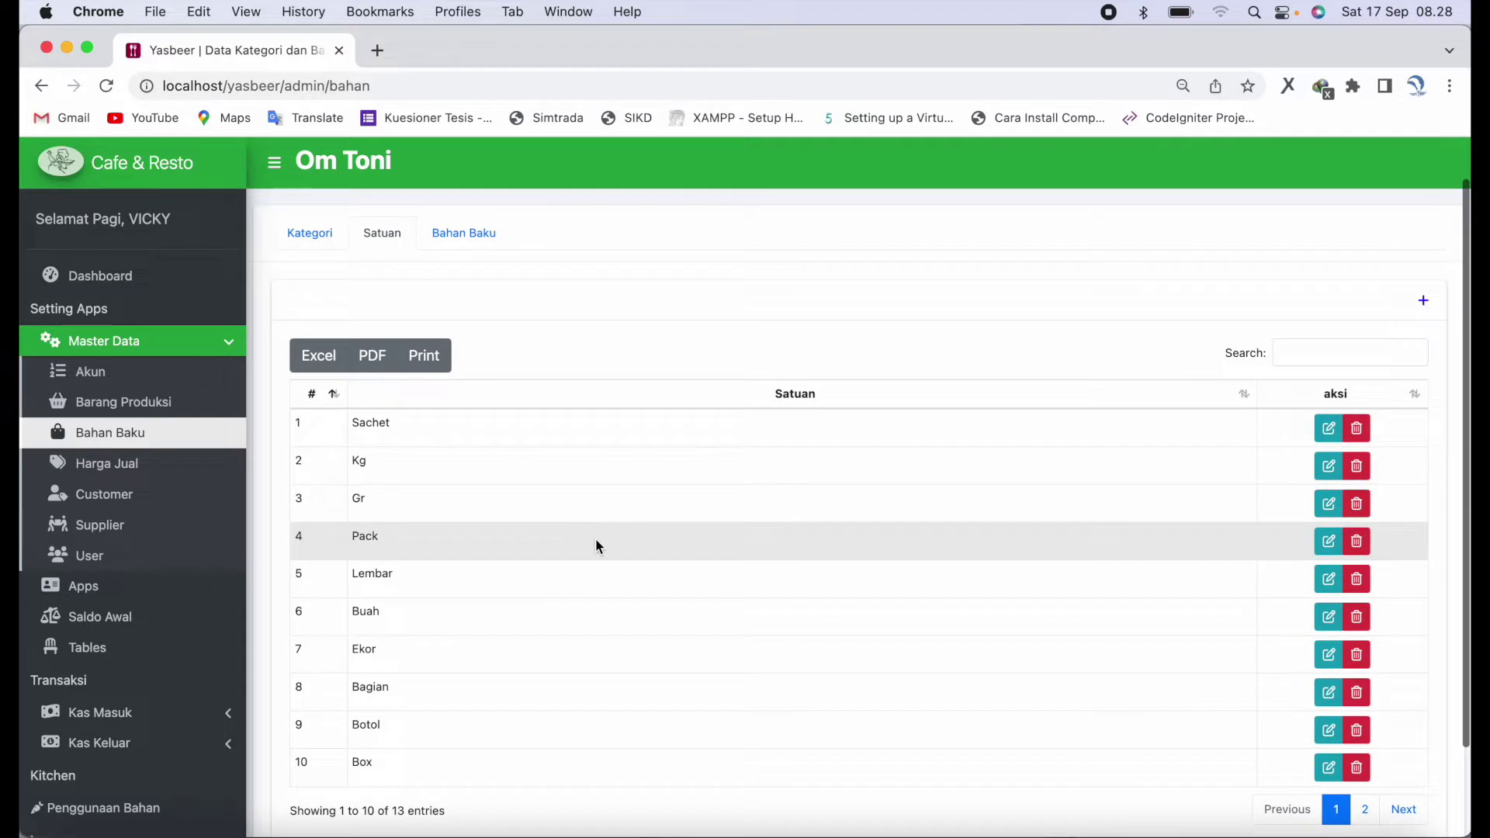
click(482, 247)
scroll(729, 619, down, 2)
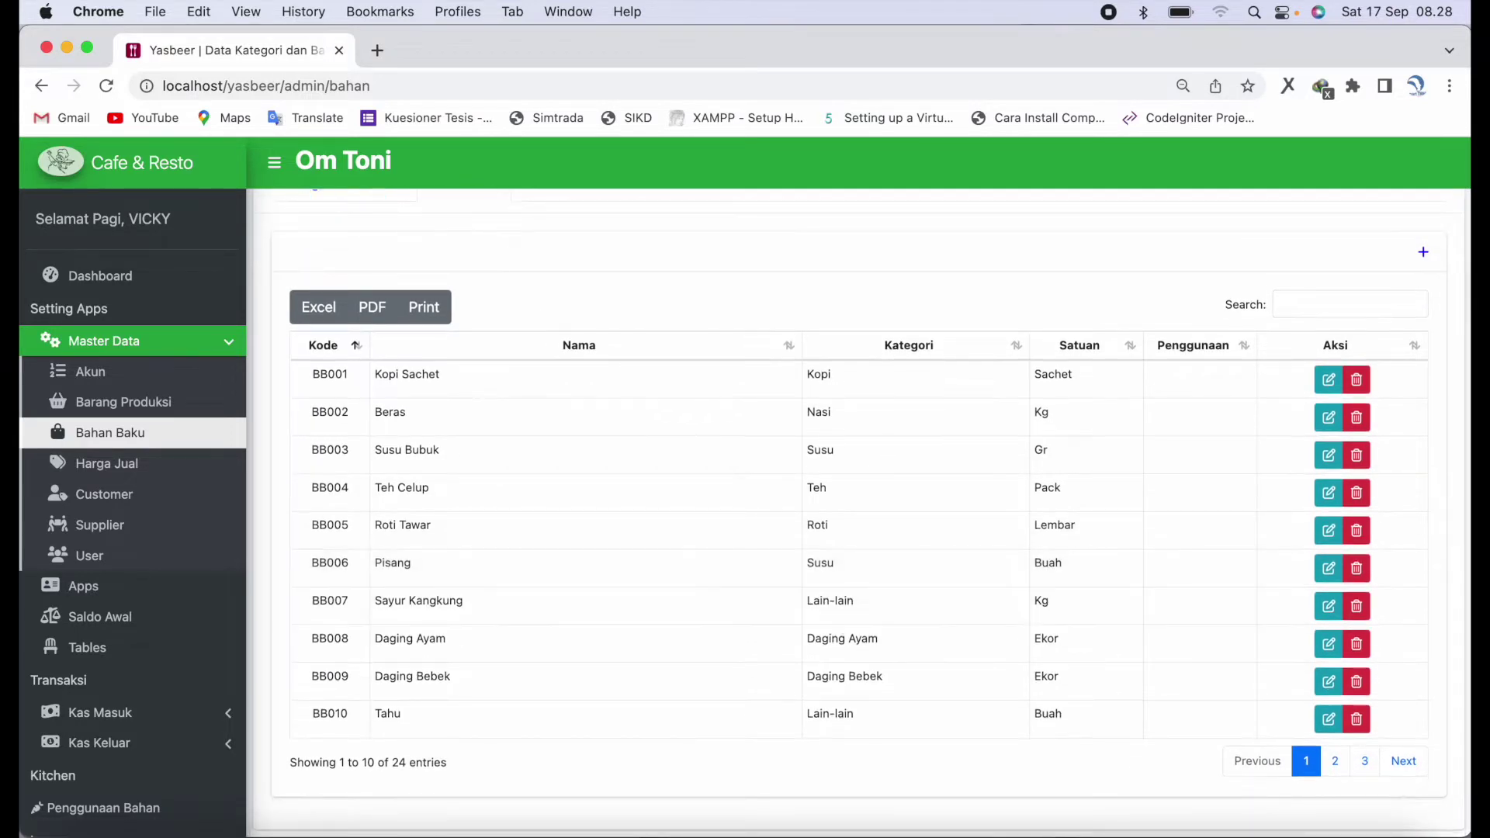
click(1416, 773)
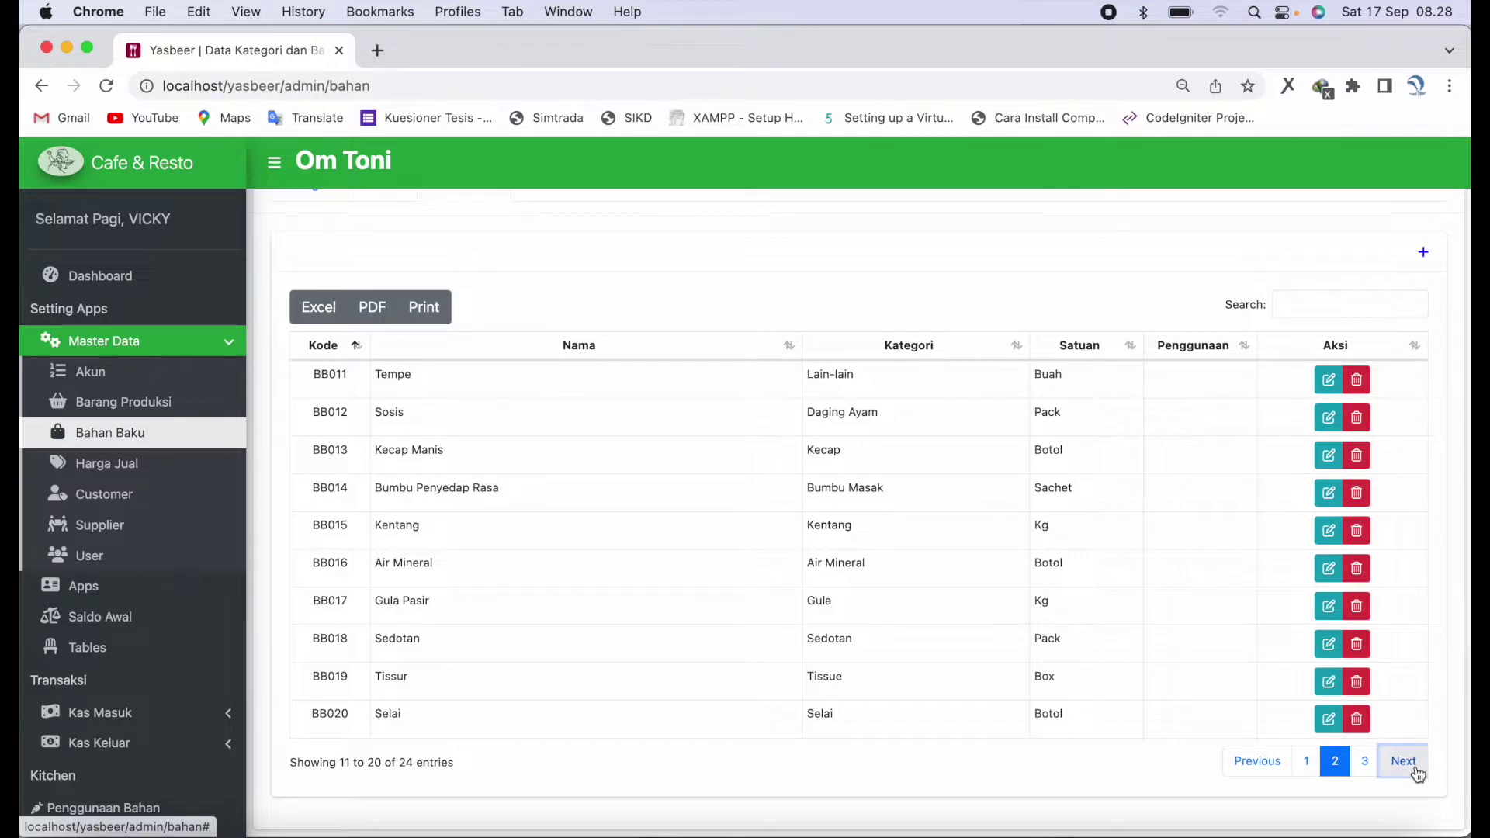
click(1416, 773)
- Inspect the Kategori and Satuan choices for a new ingredient, then cancel it
click(1428, 360)
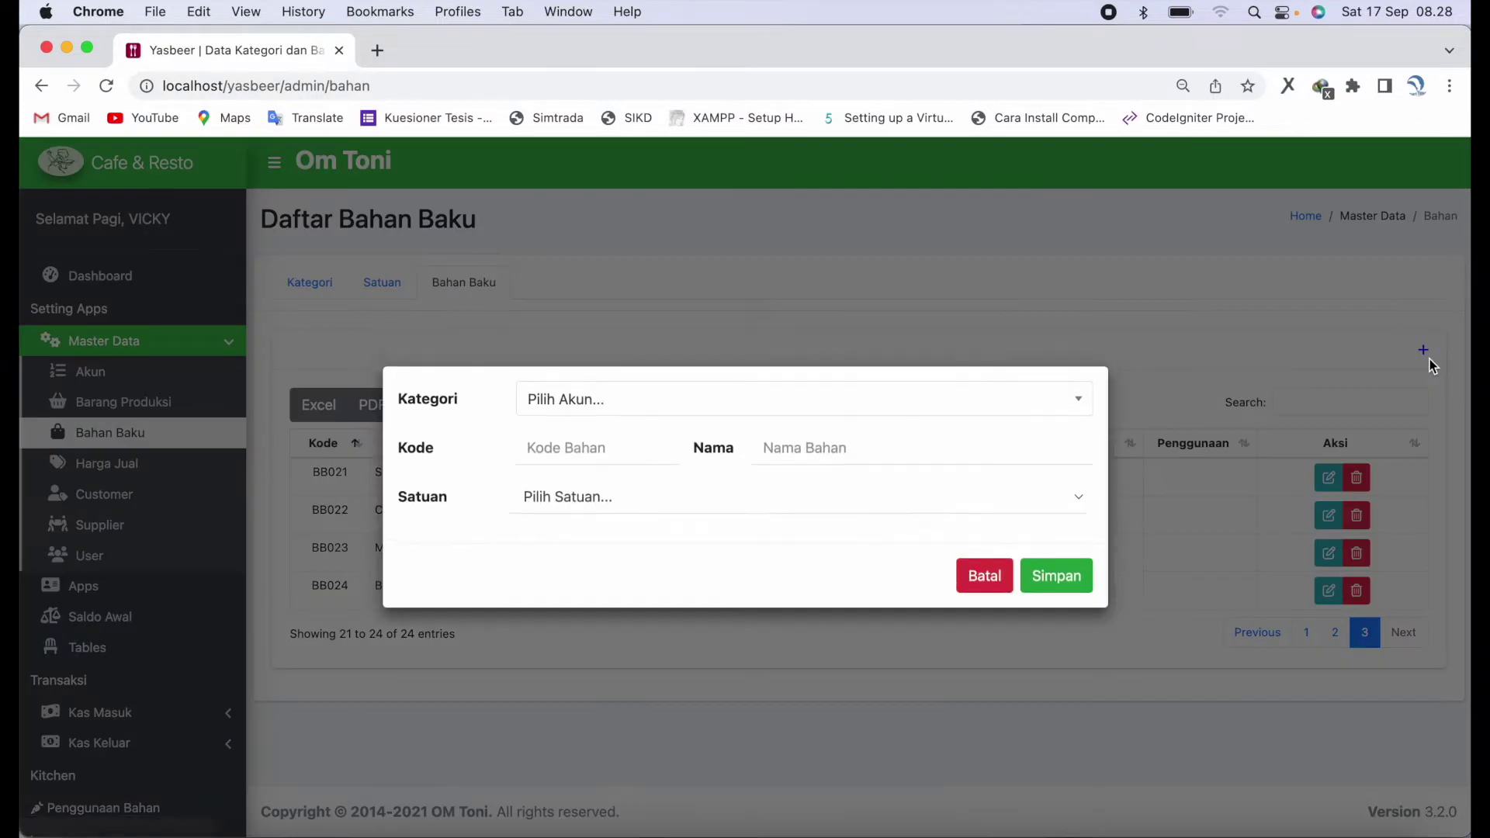
click(947, 403)
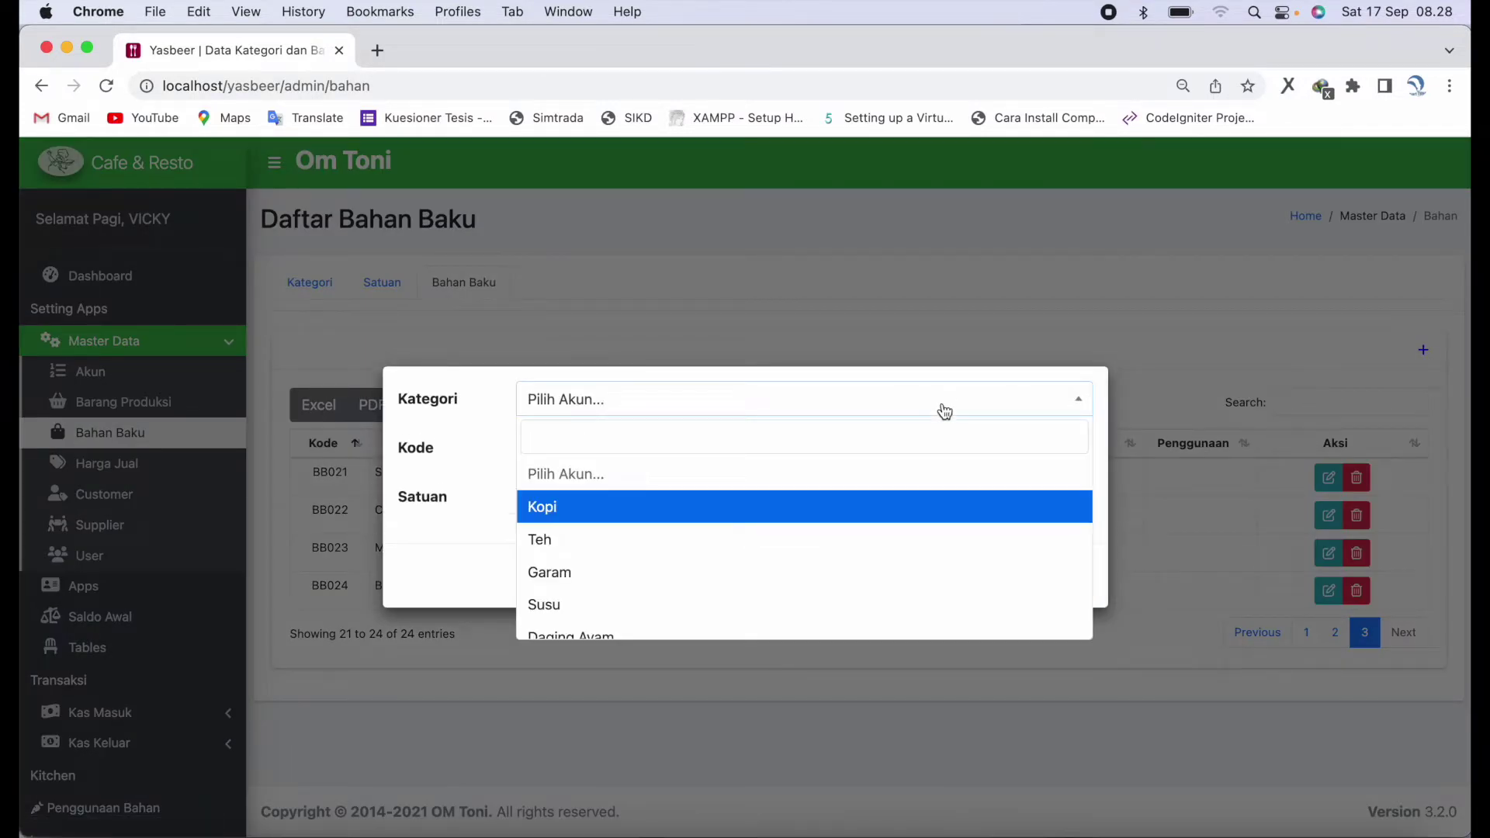
scroll(904, 528, down, 3)
scroll(908, 531, down, 3)
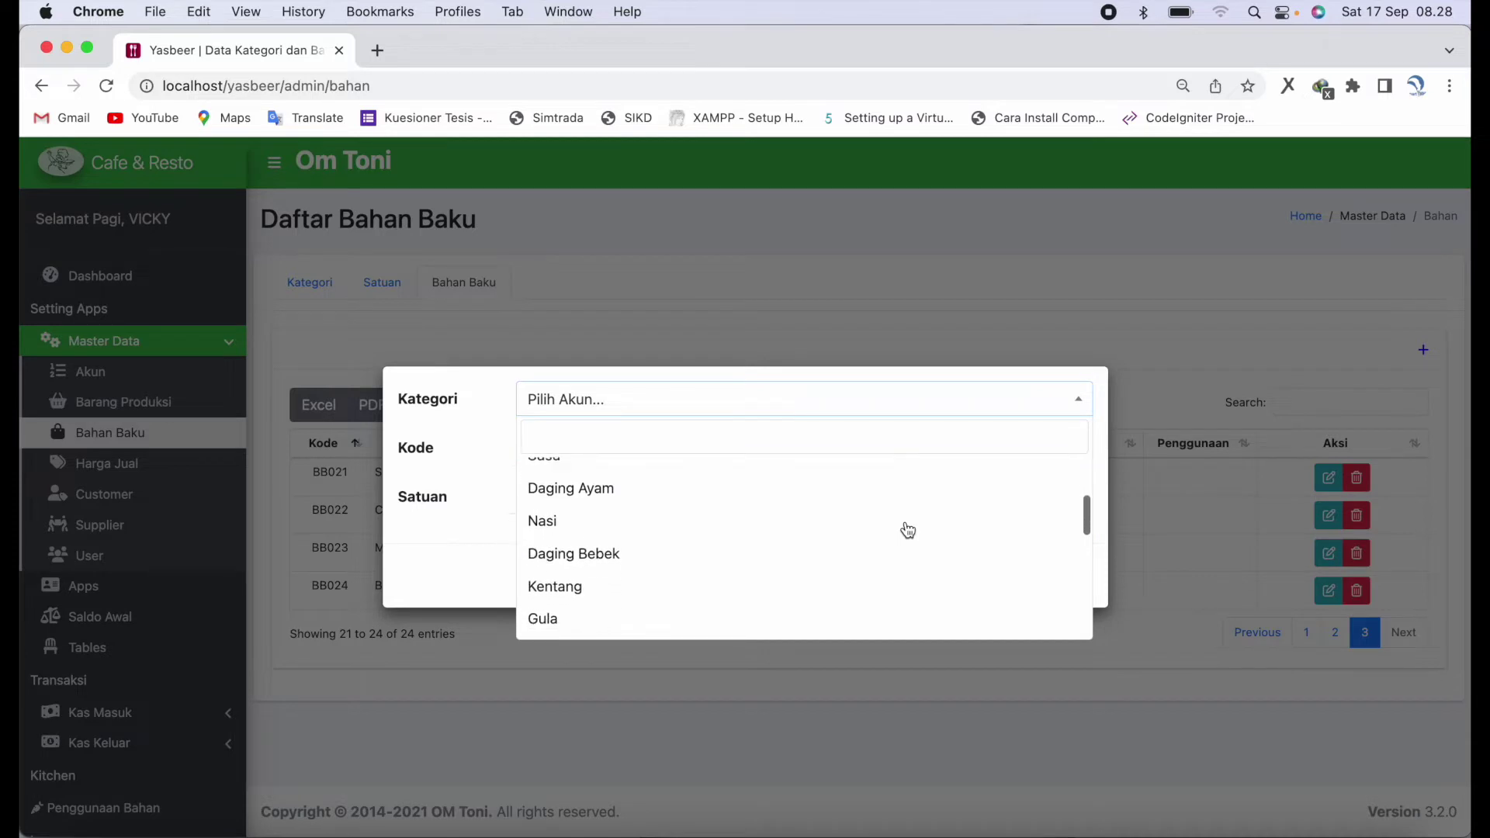
click(491, 551)
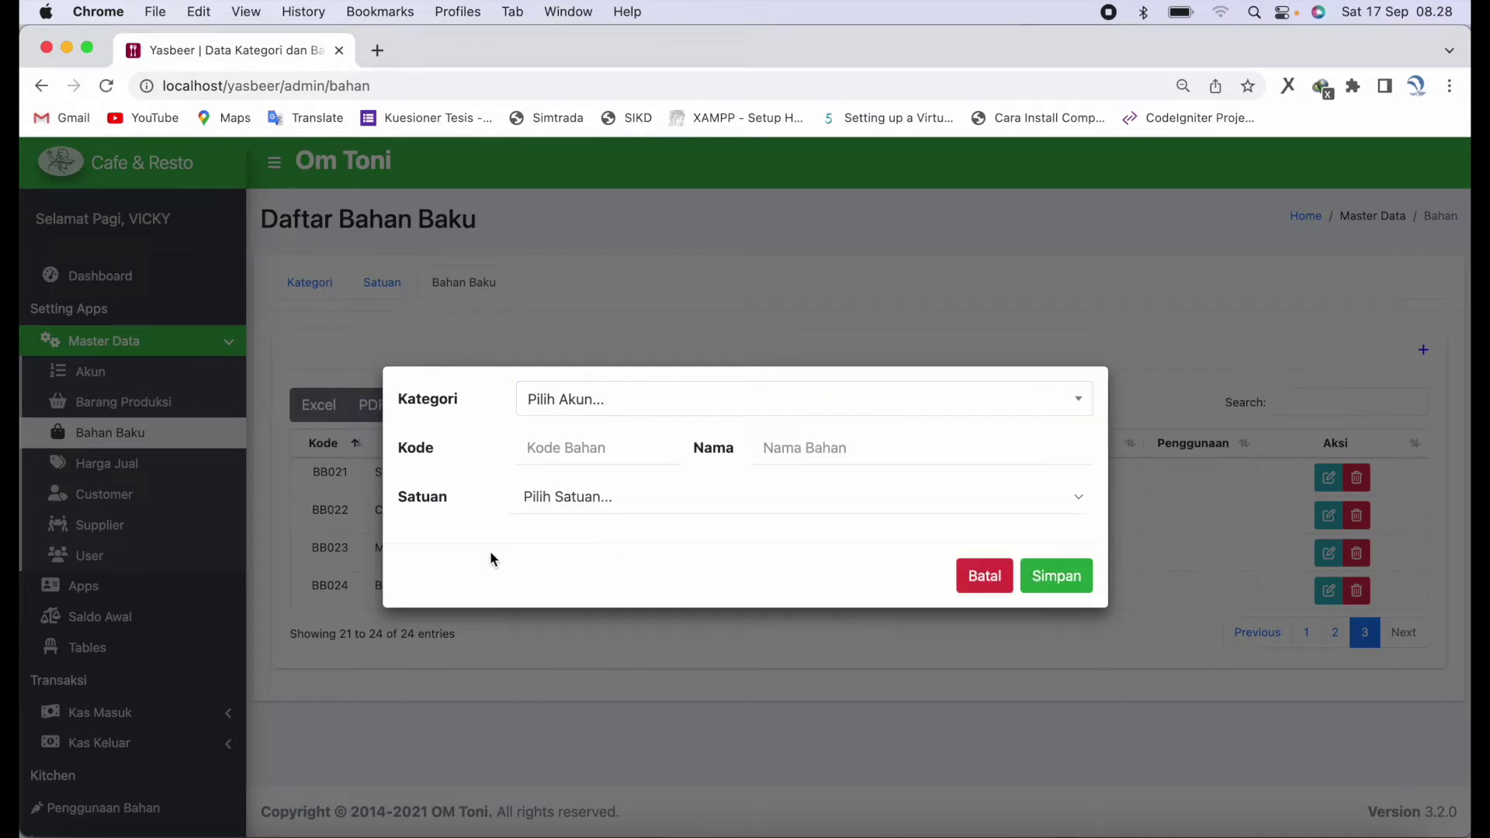
click(589, 505)
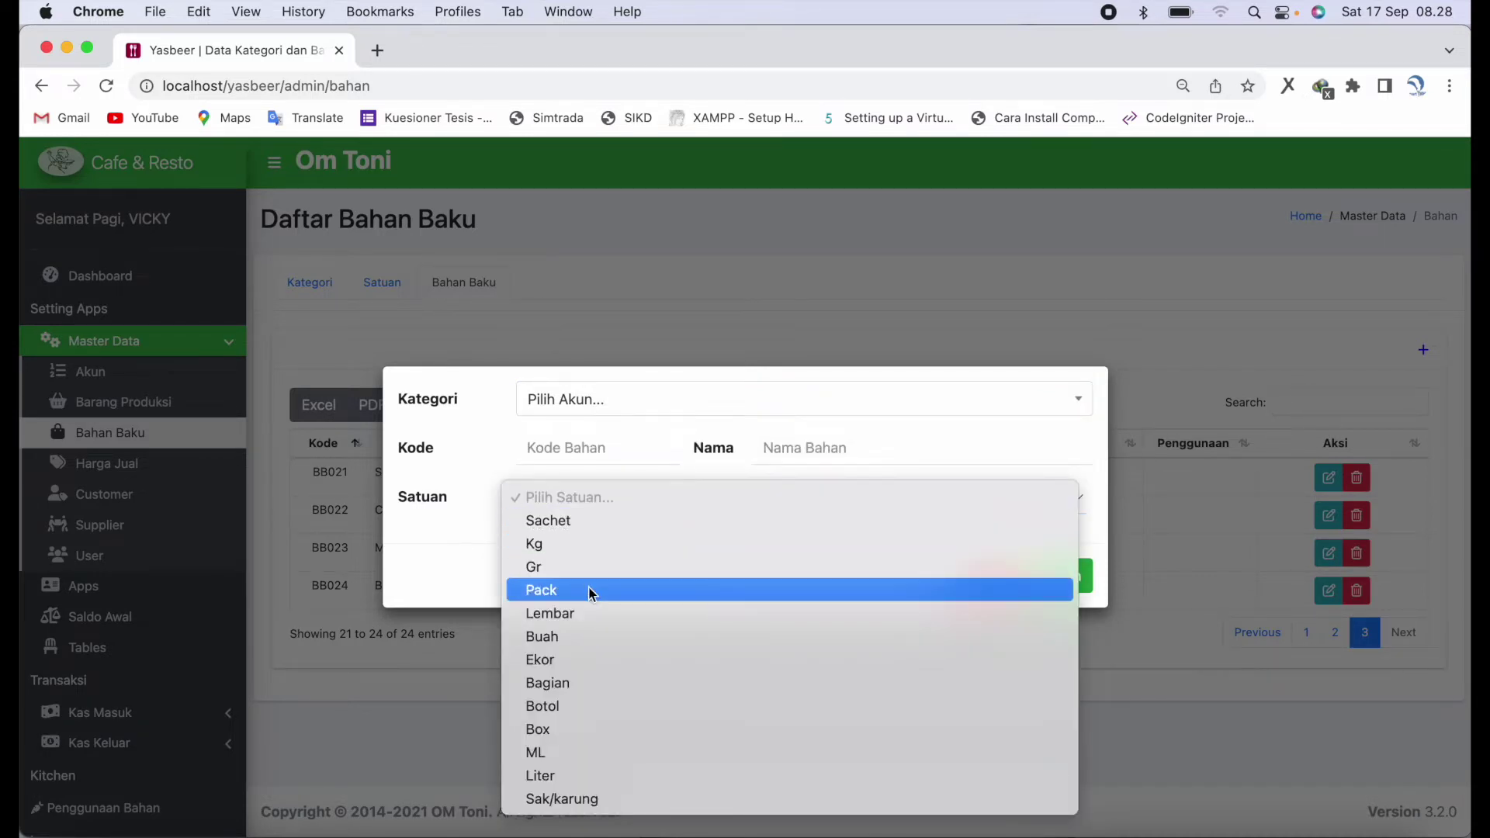
click(416, 548)
click(966, 592)
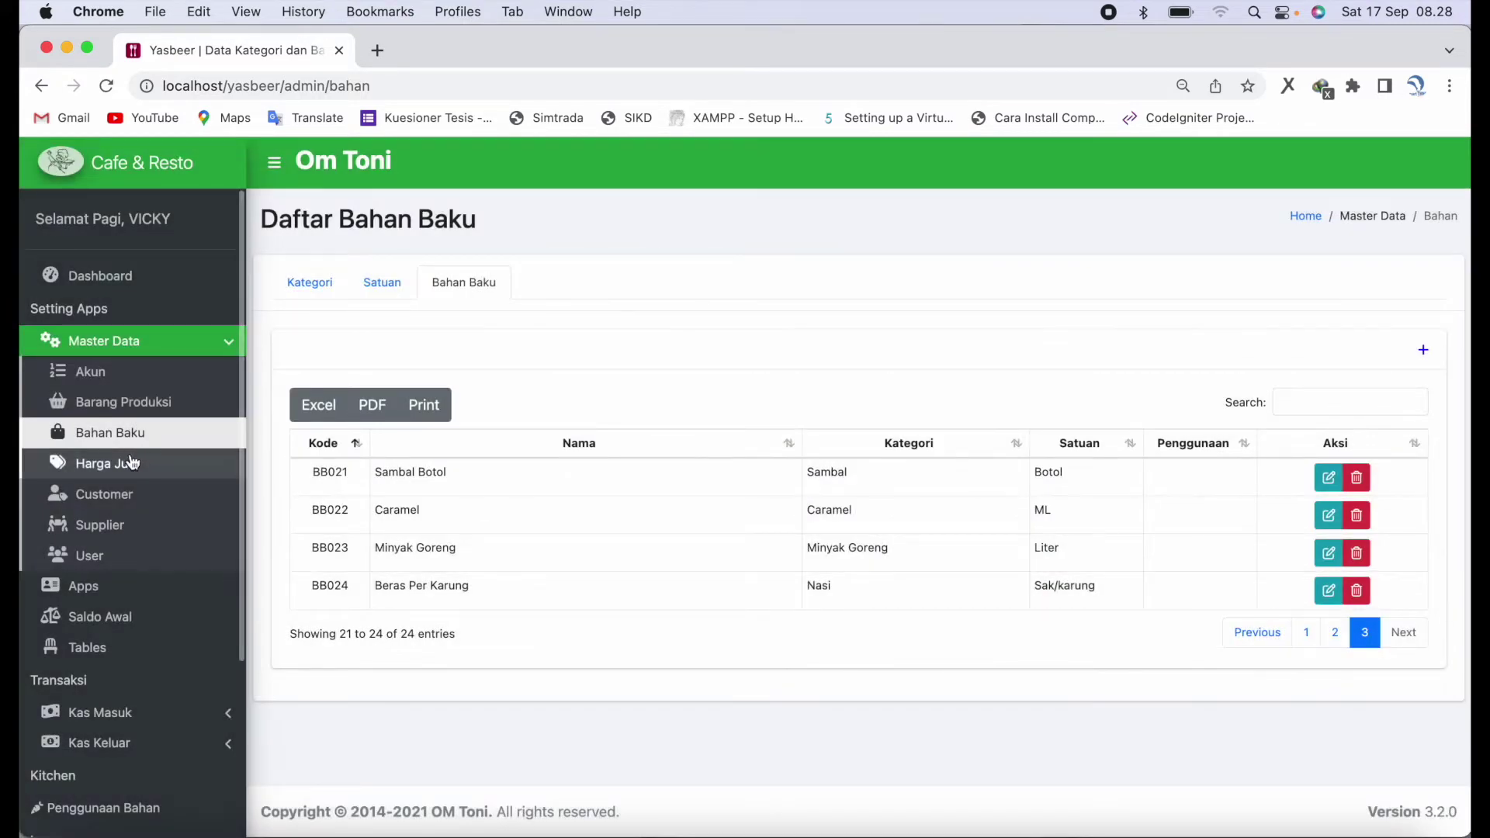
click(131, 462)
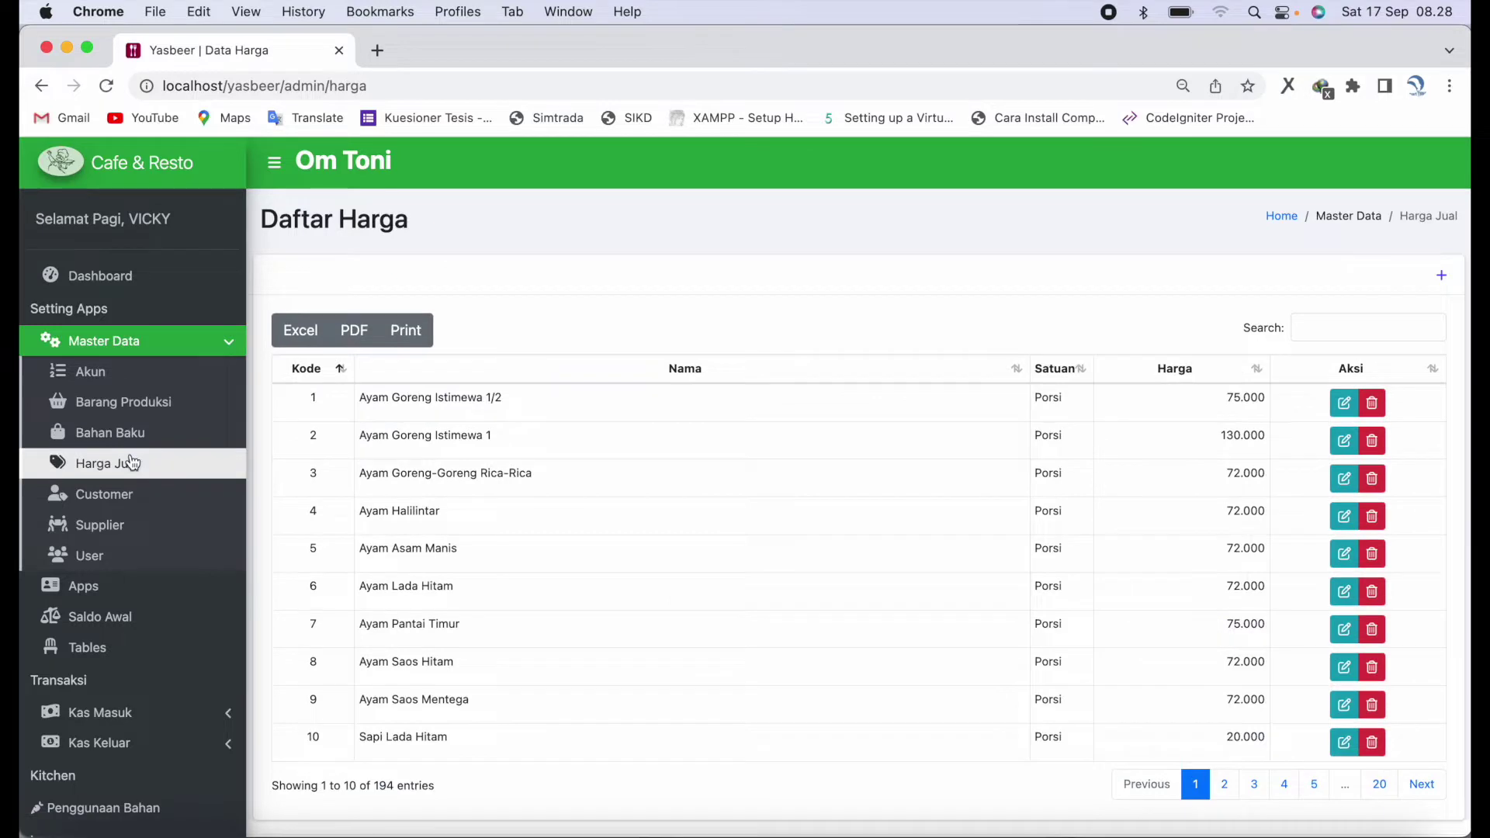
scroll(439, 523, down, 2)
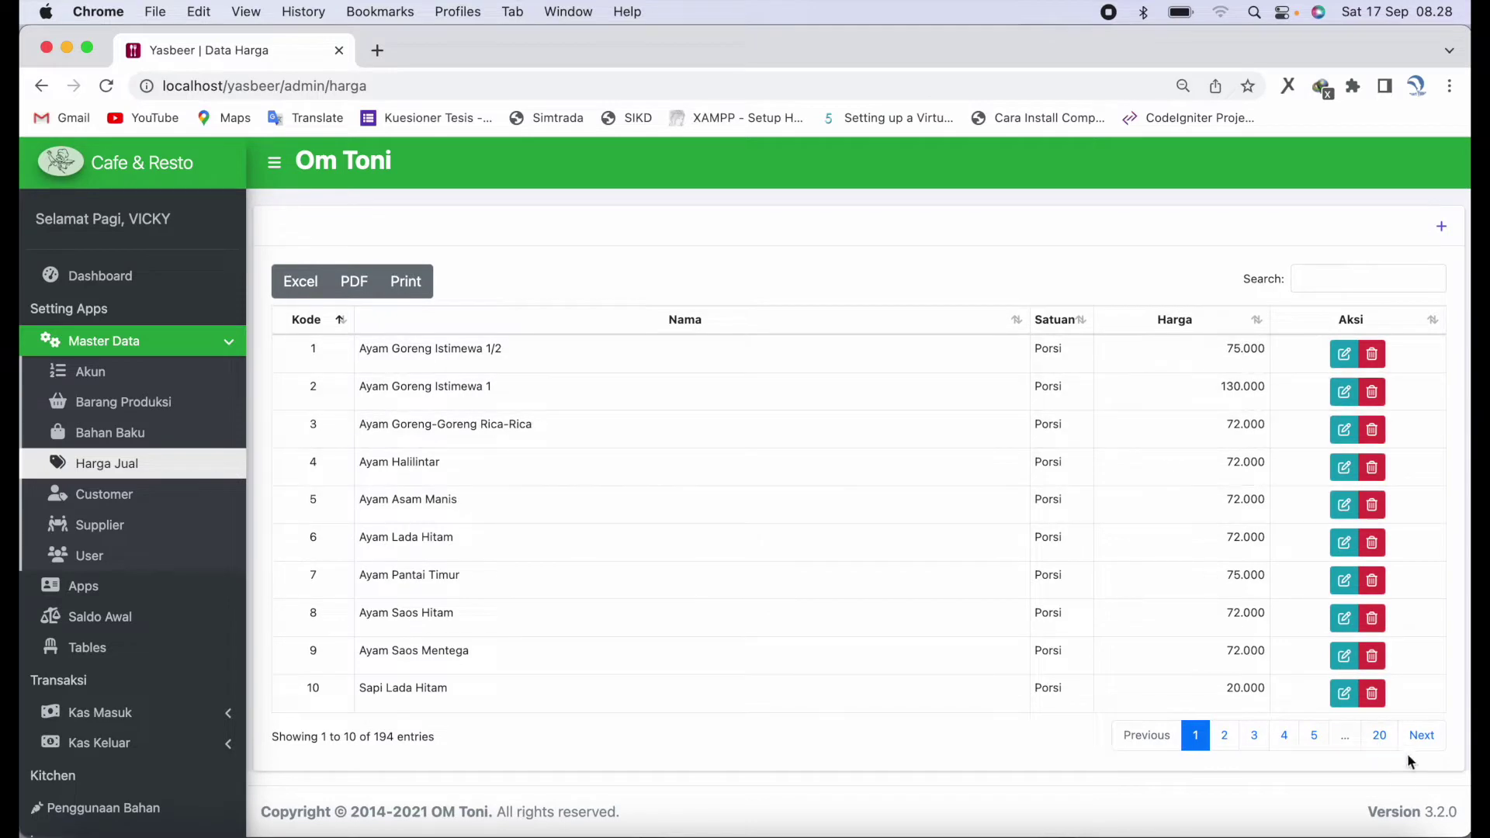
click(1424, 738)
click(1424, 737)
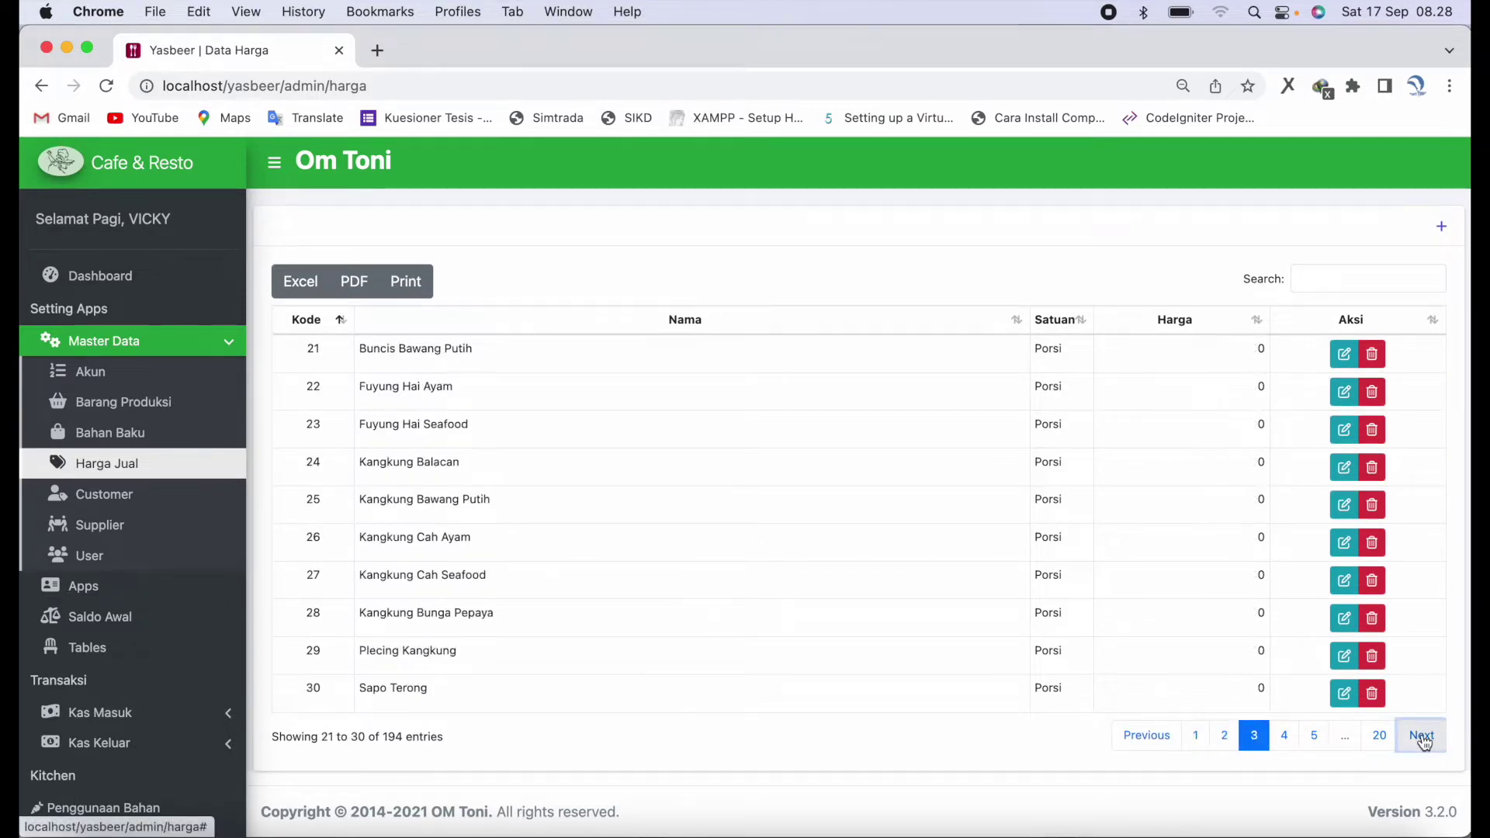
click(1424, 738)
scroll(1458, 376, up, 2)
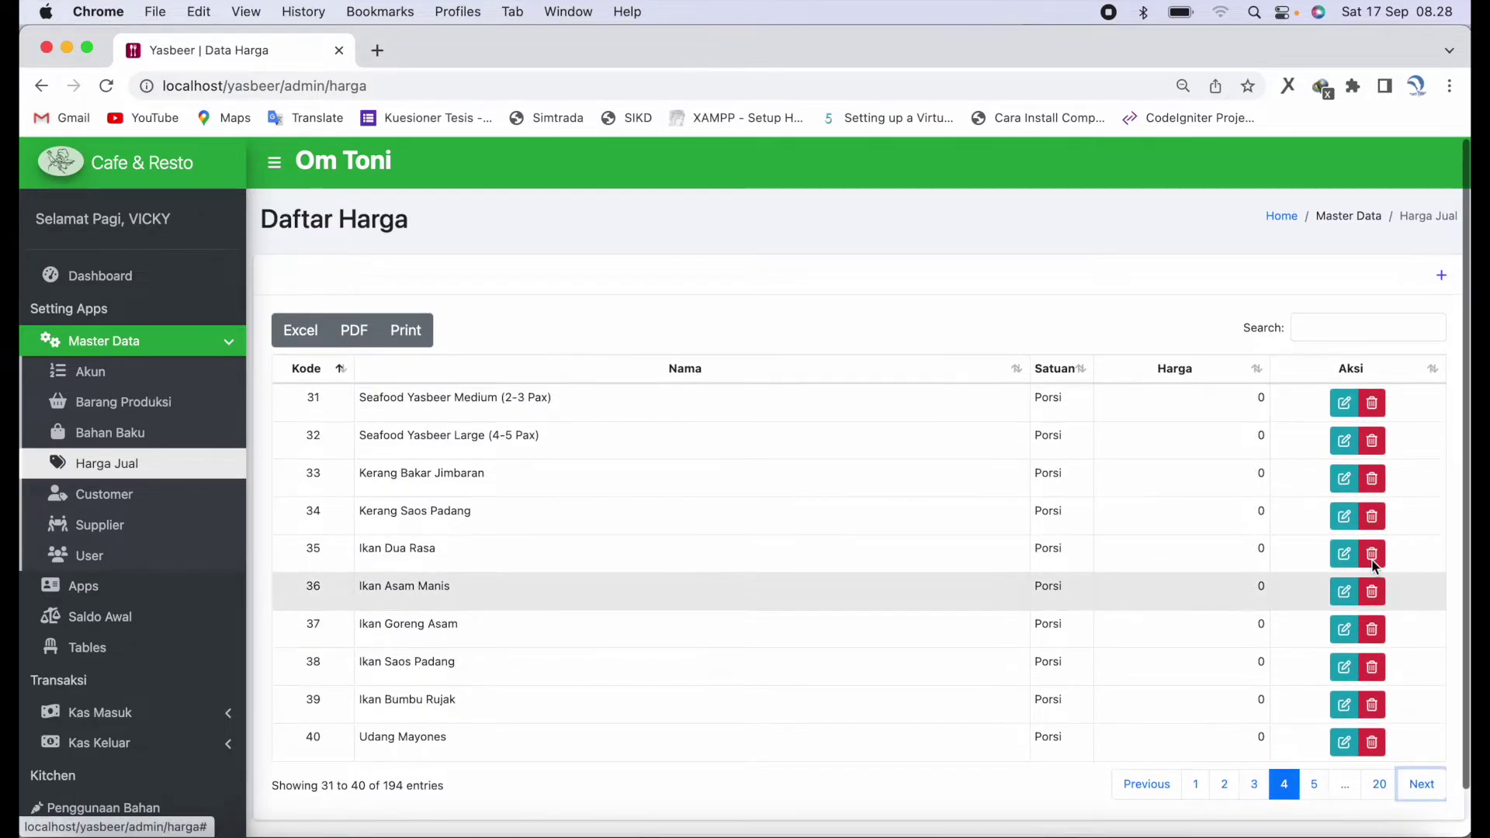
click(1341, 412)
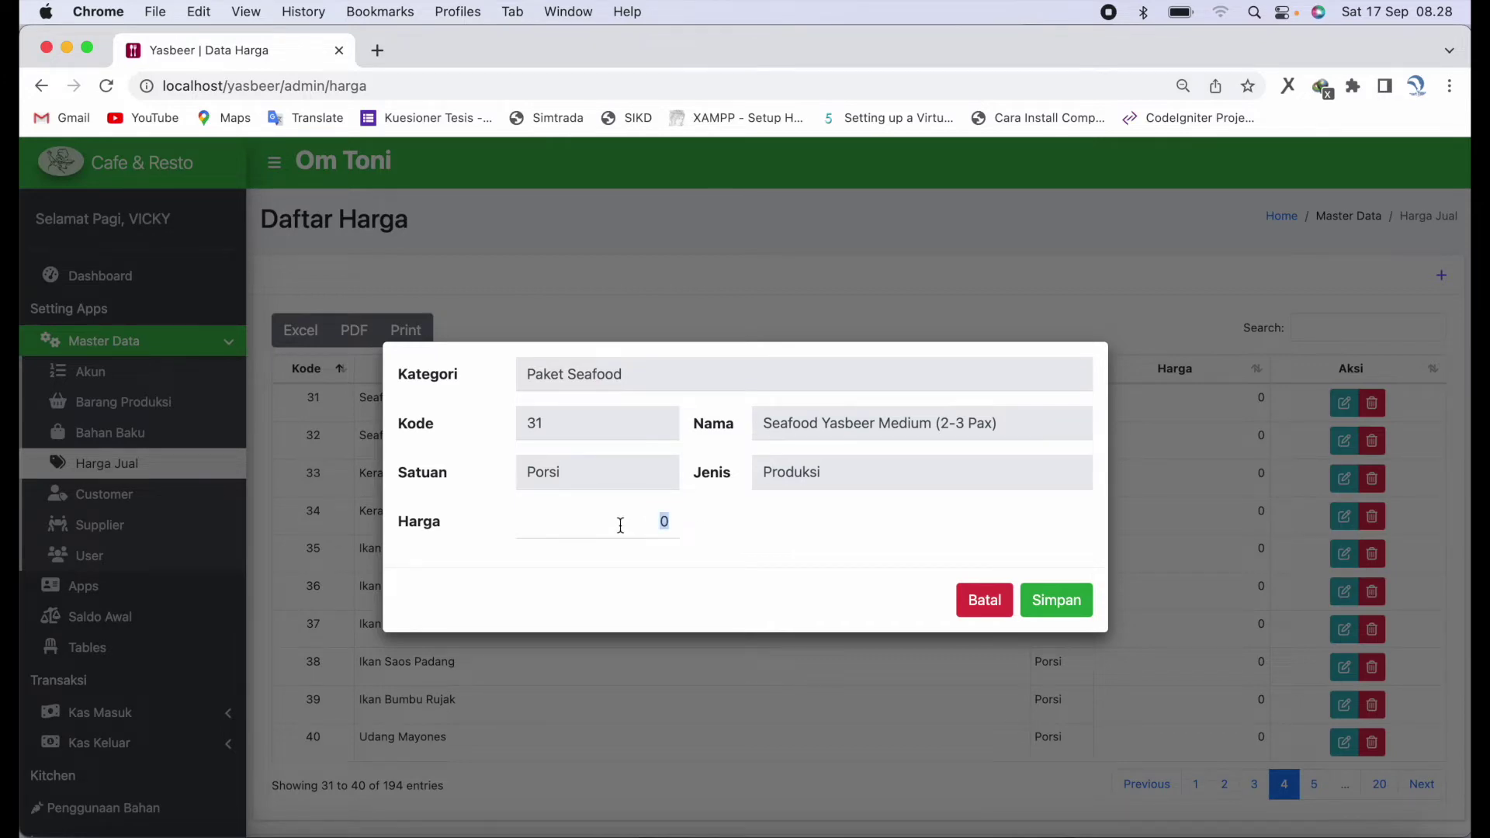
click(986, 604)
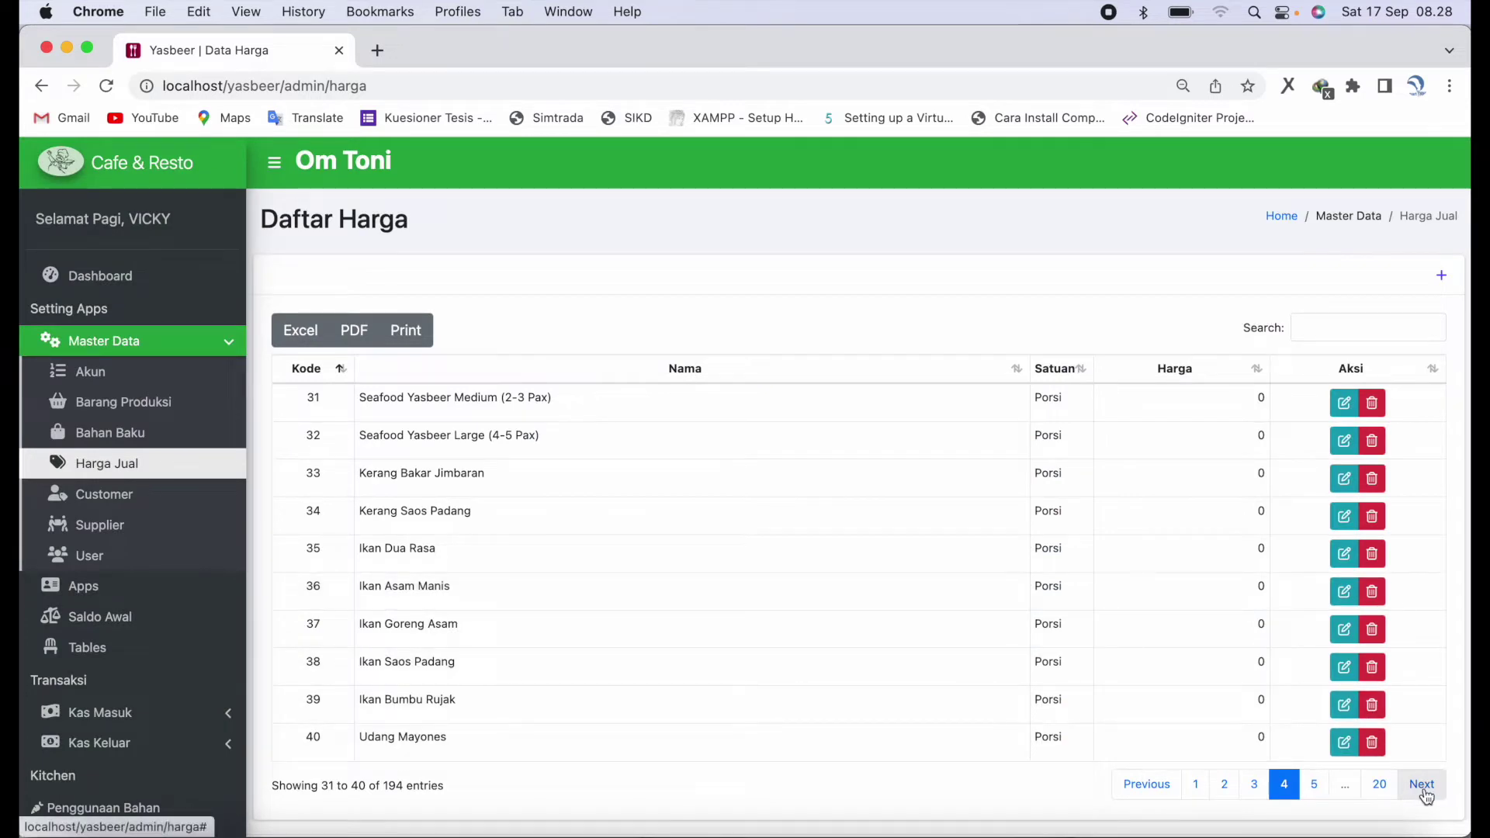
click(1423, 786)
click(1425, 787)
click(1426, 789)
click(1425, 788)
click(1425, 789)
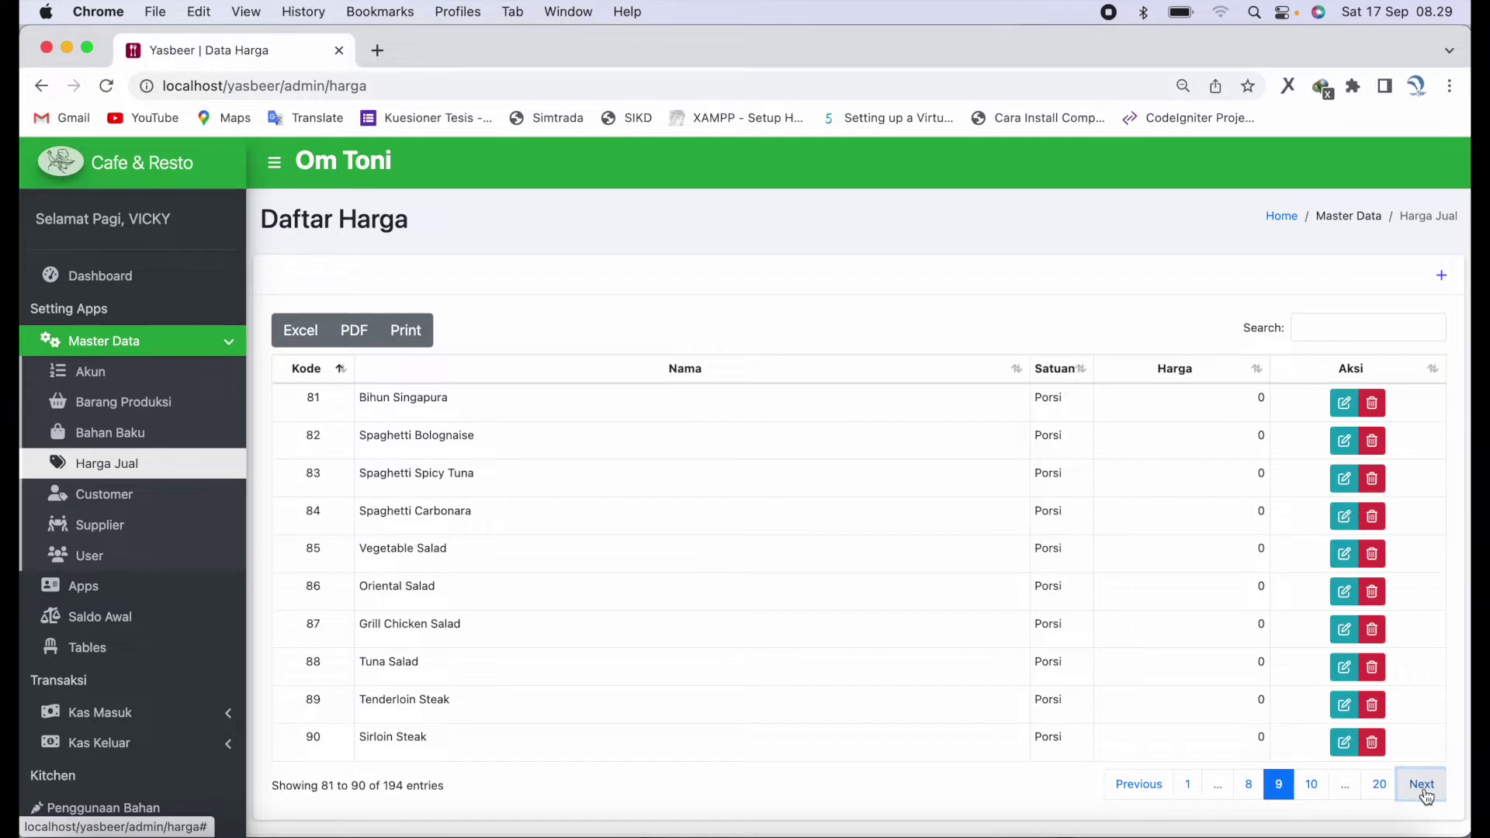
click(1425, 788)
click(1425, 788)
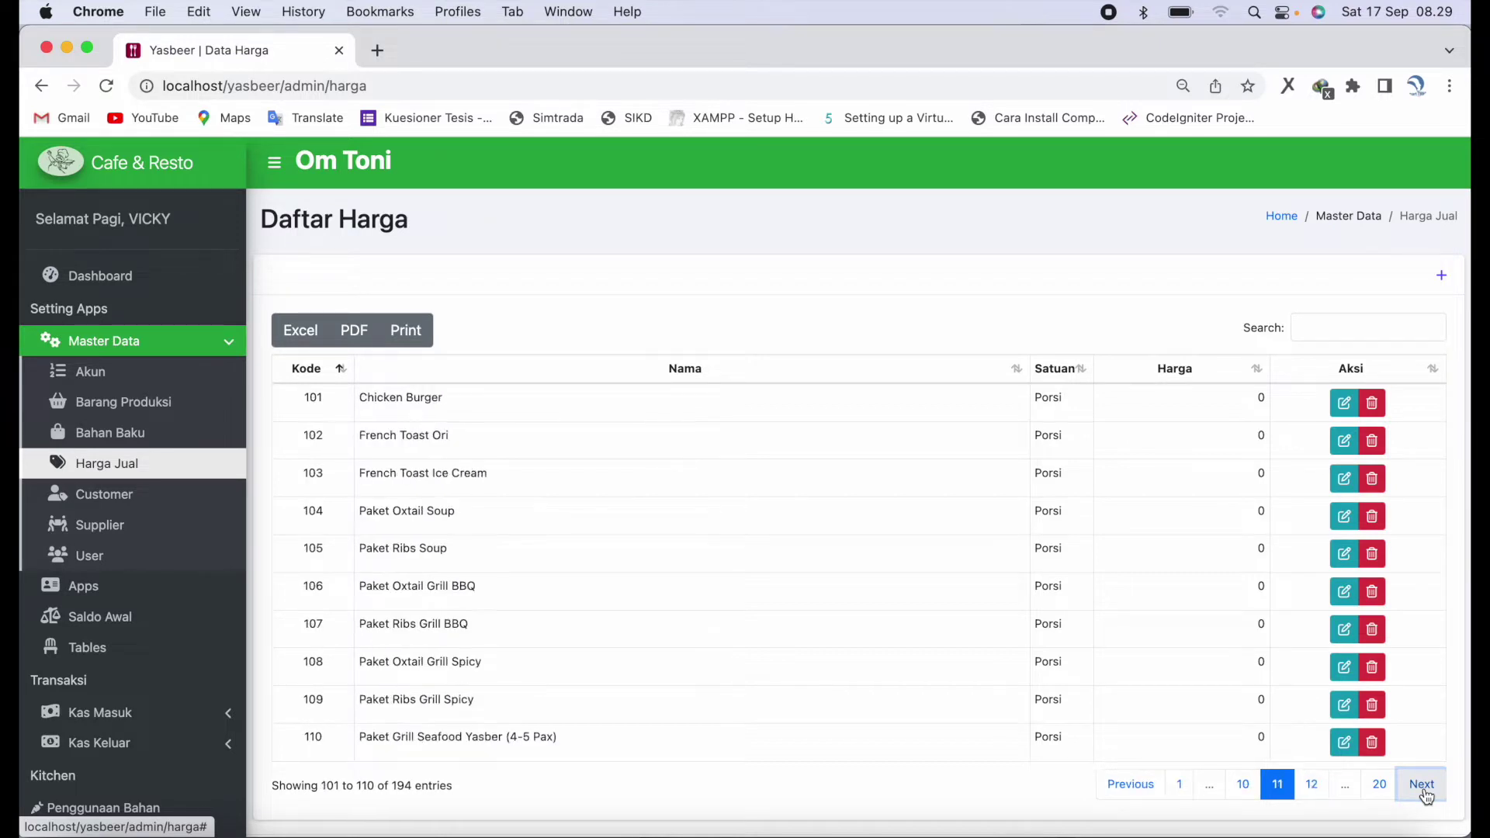
click(1179, 786)
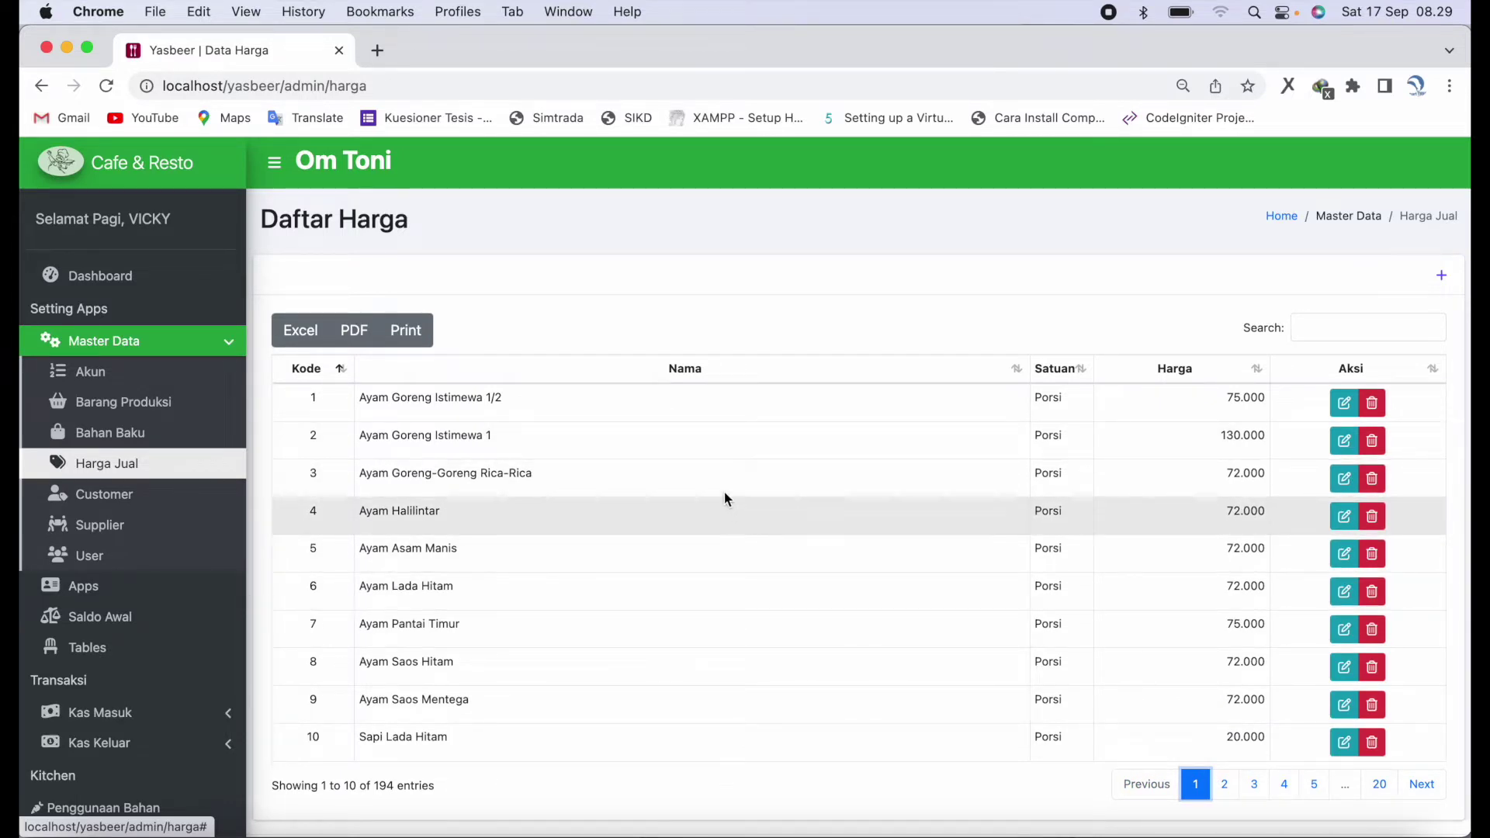
- Open the Customer and Supplier lists, opening and cancelling each one's add dialog
click(88, 499)
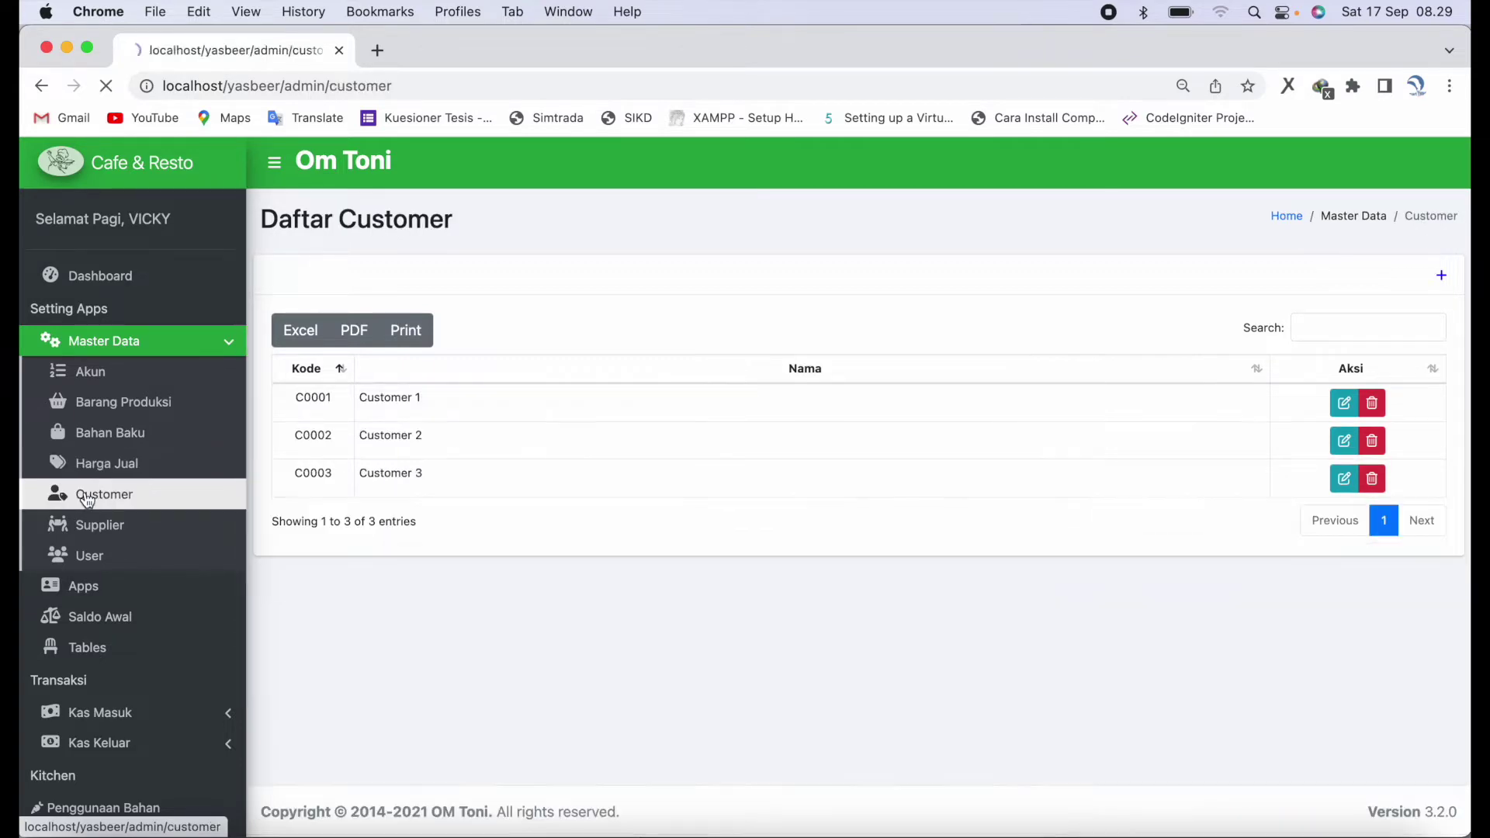
click(1441, 277)
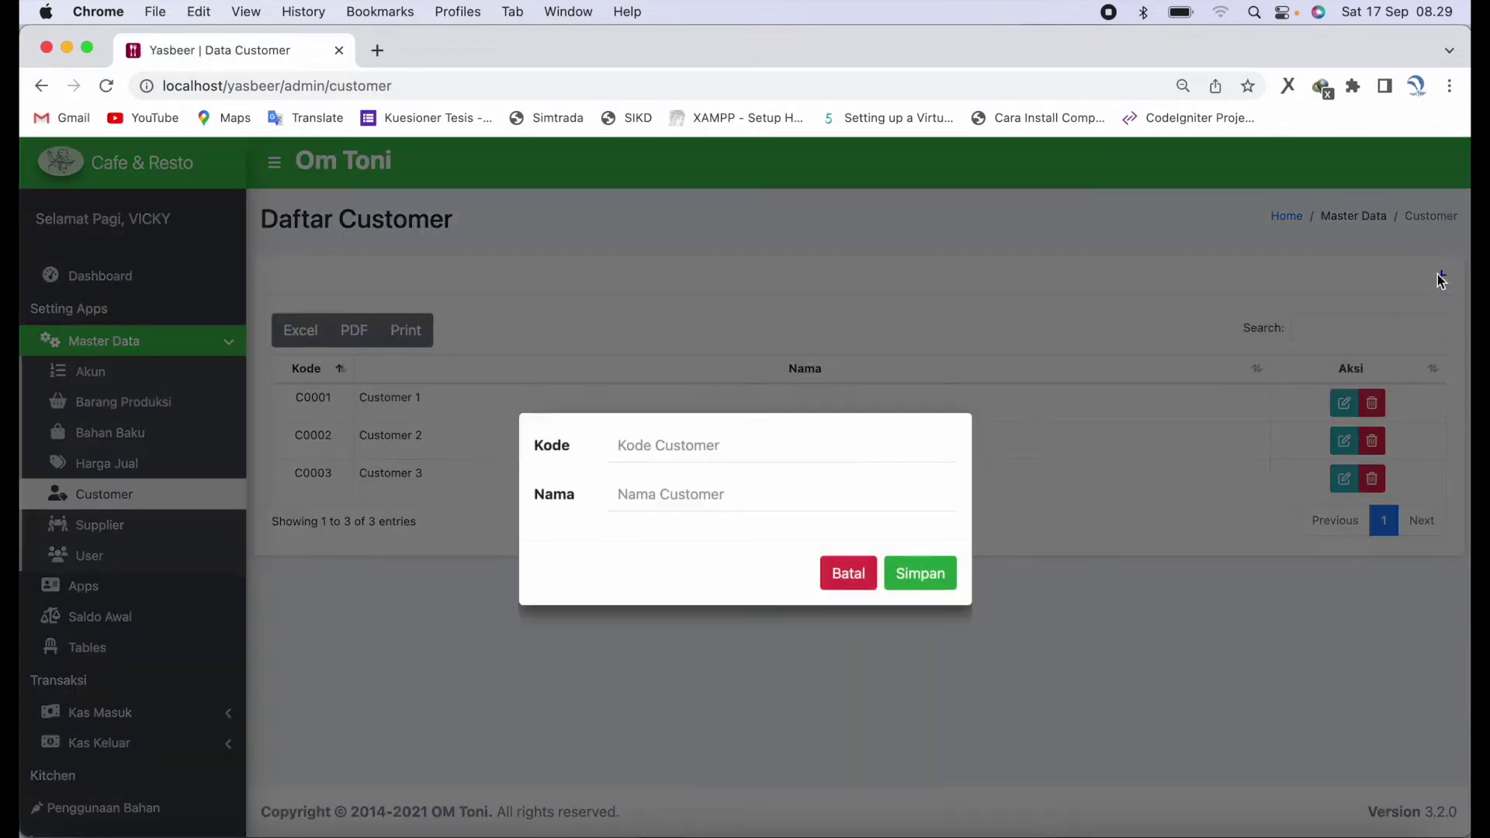
click(854, 576)
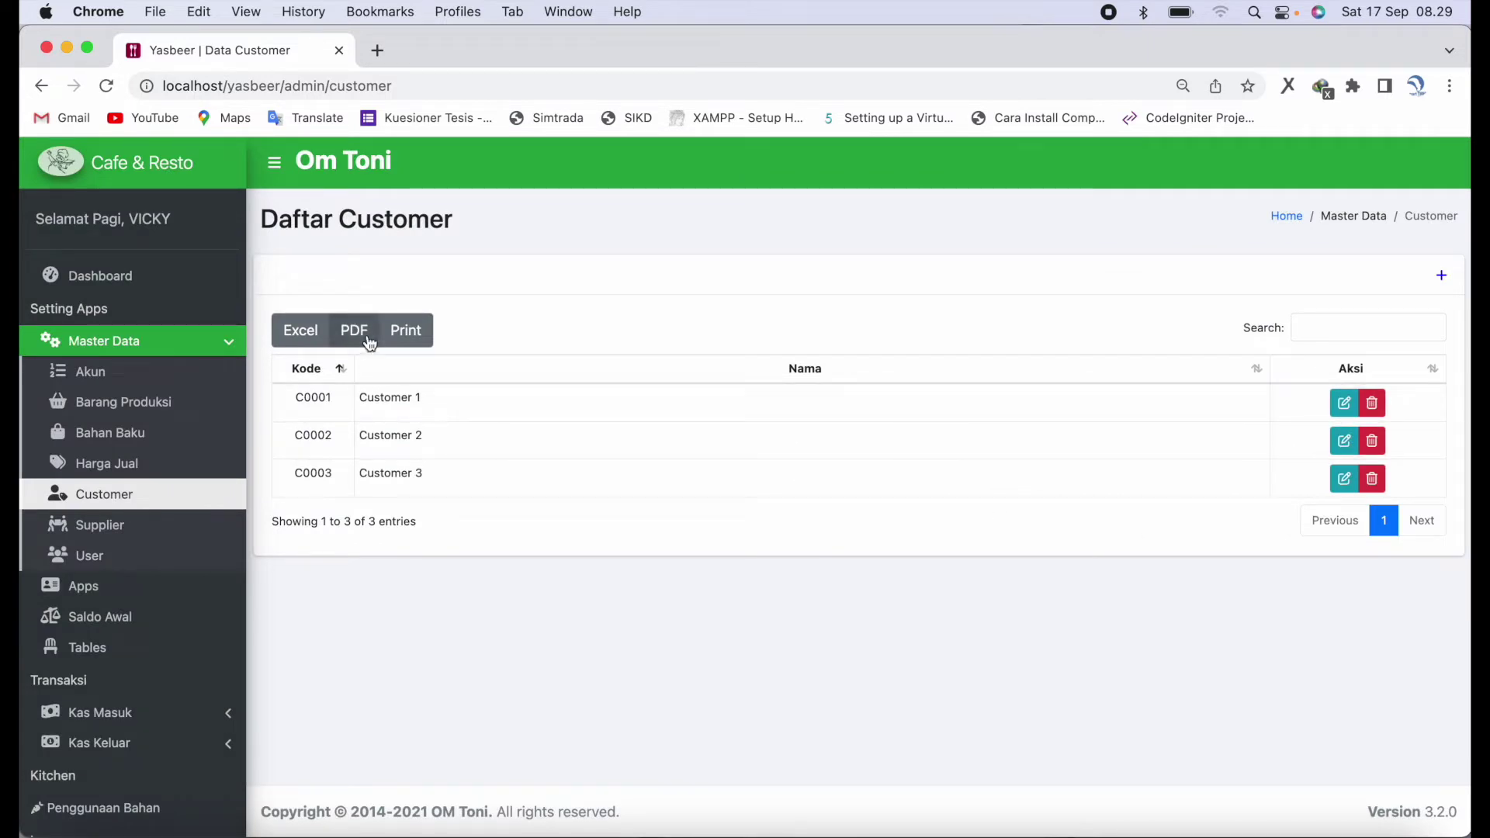
click(152, 534)
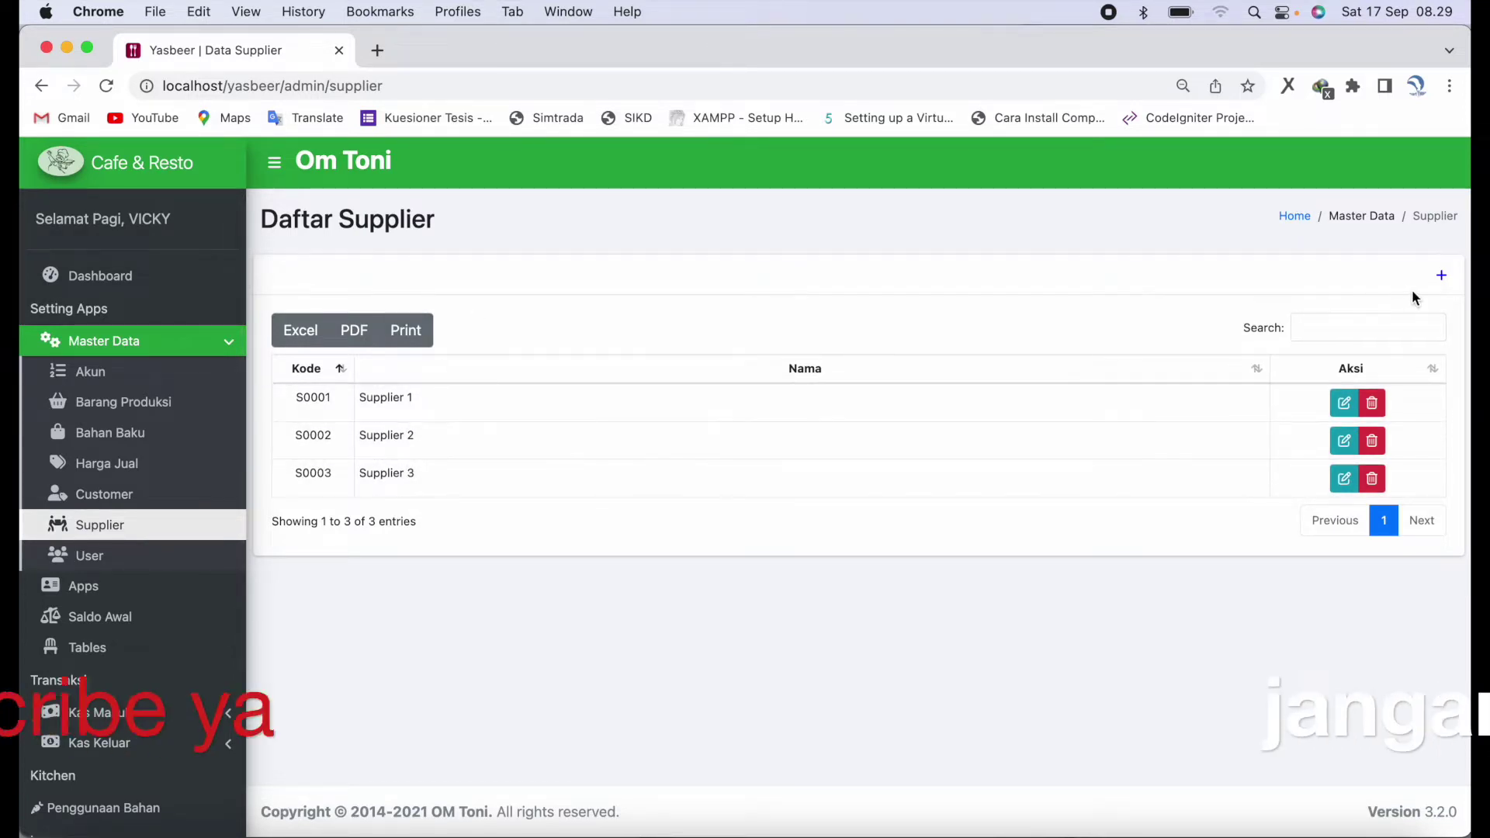
click(1442, 275)
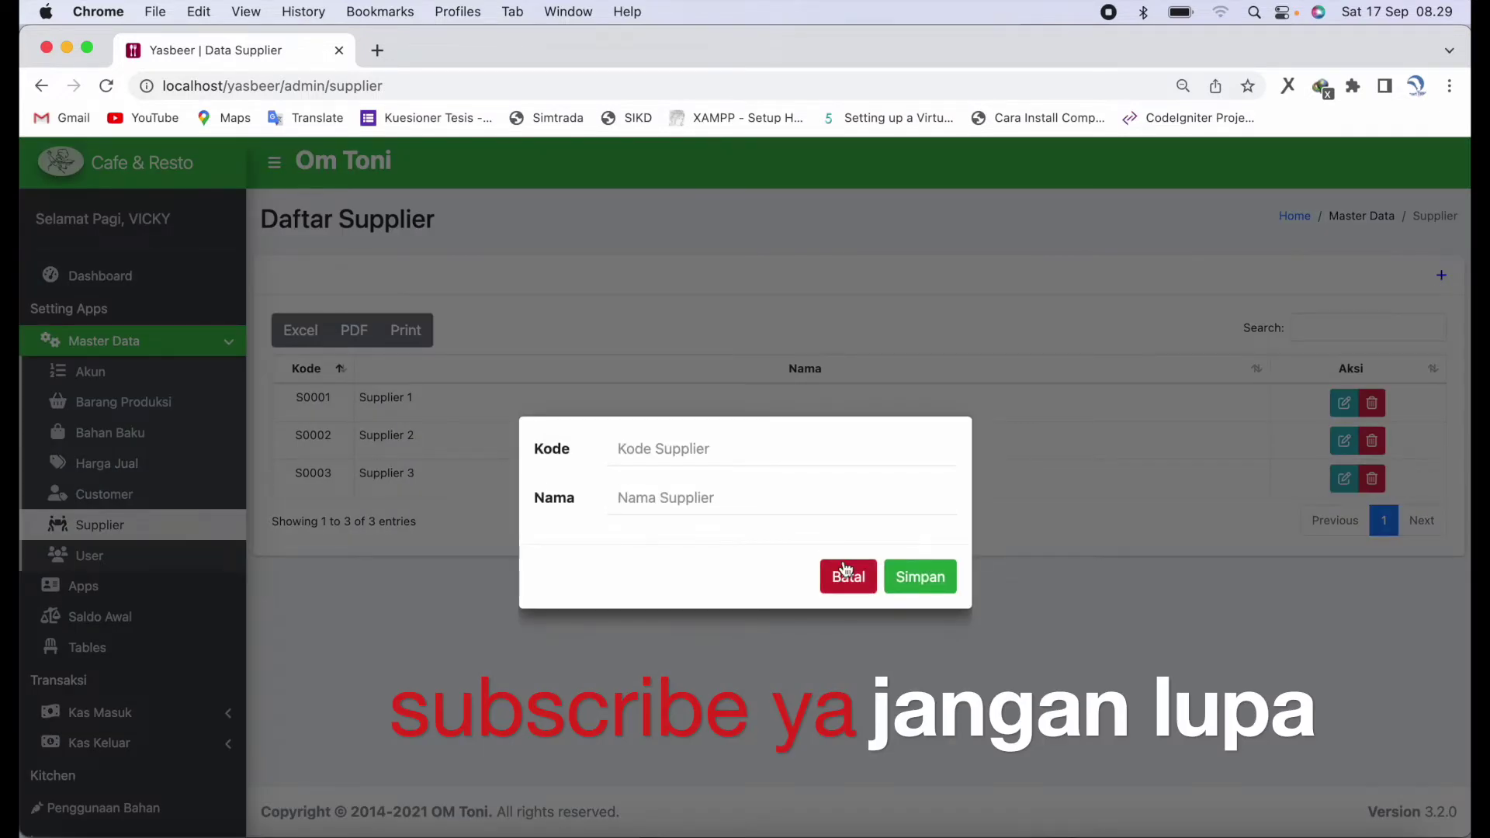
click(847, 592)
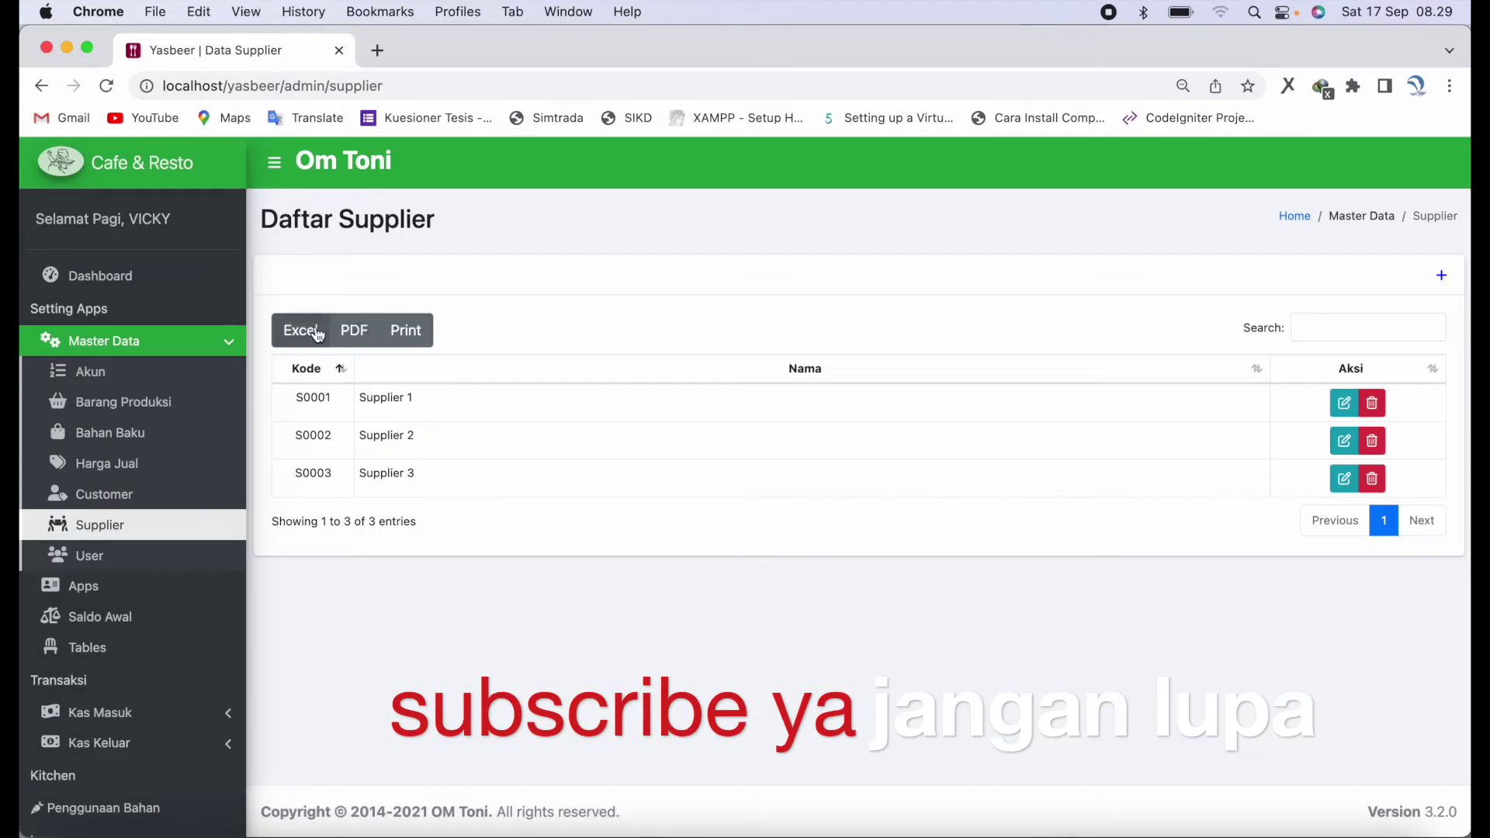
click(129, 556)
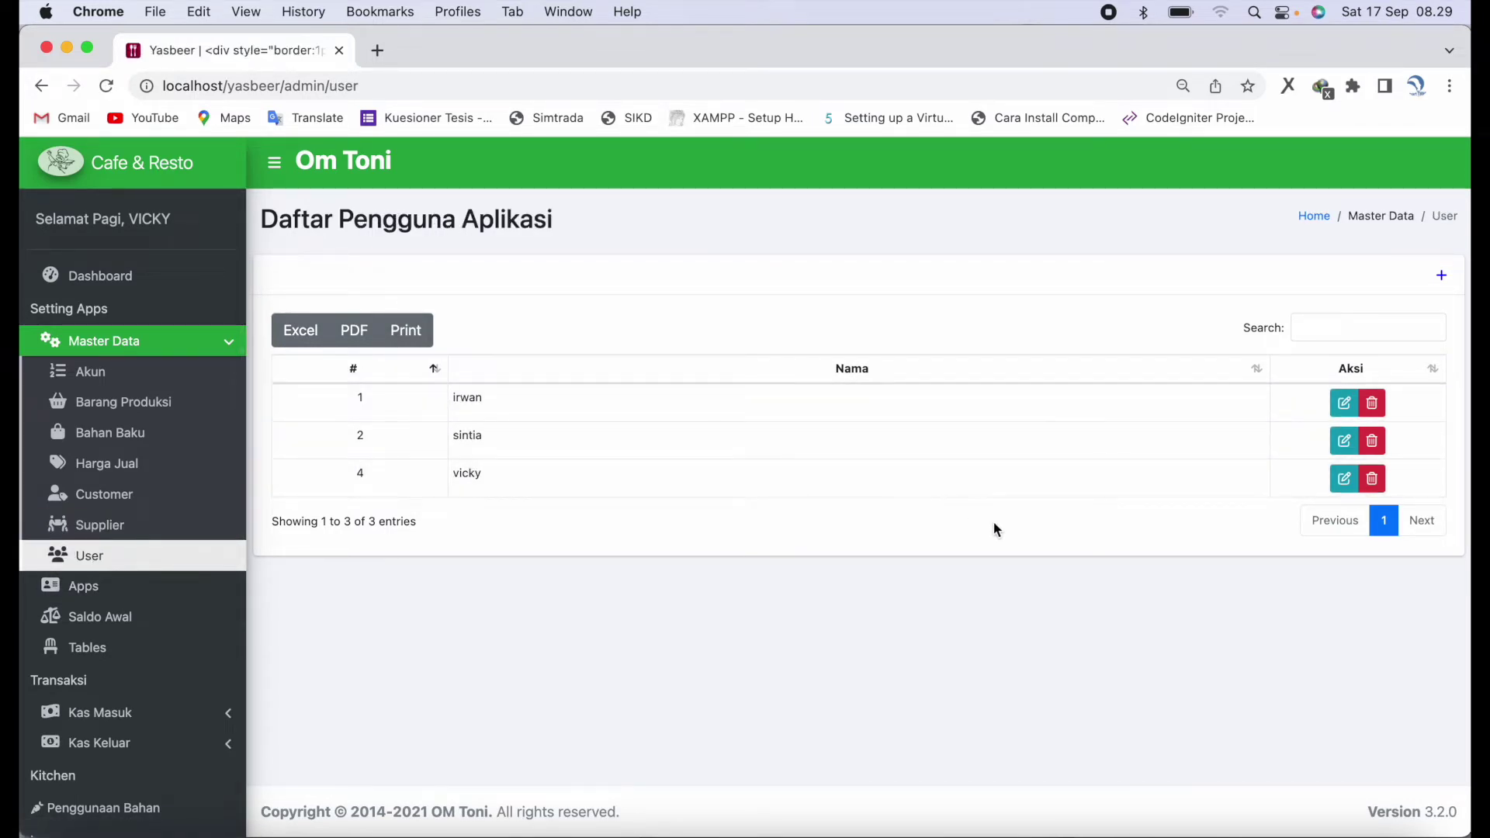
click(1440, 278)
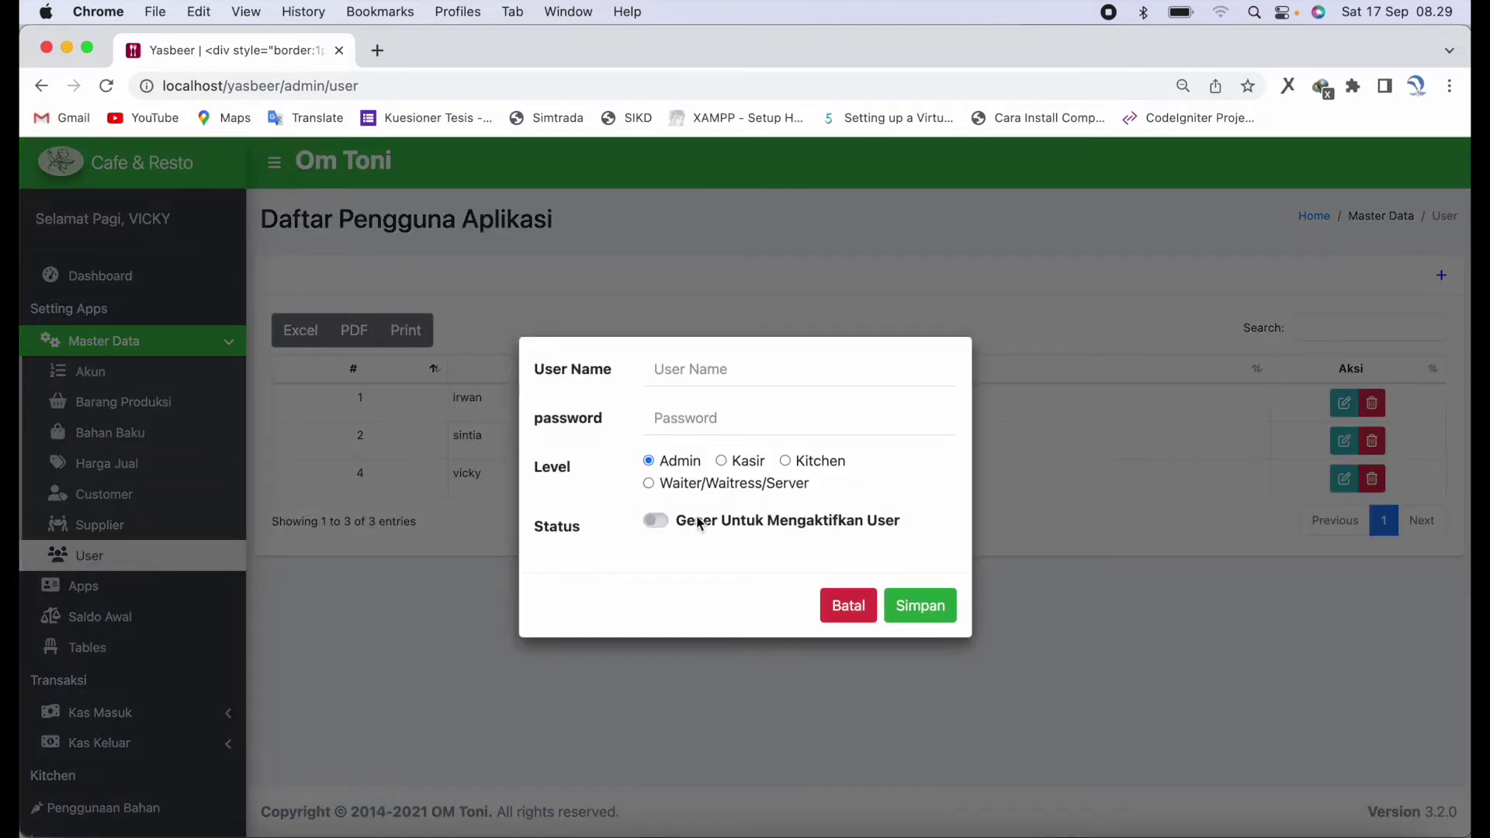
click(660, 524)
double_click(743, 470)
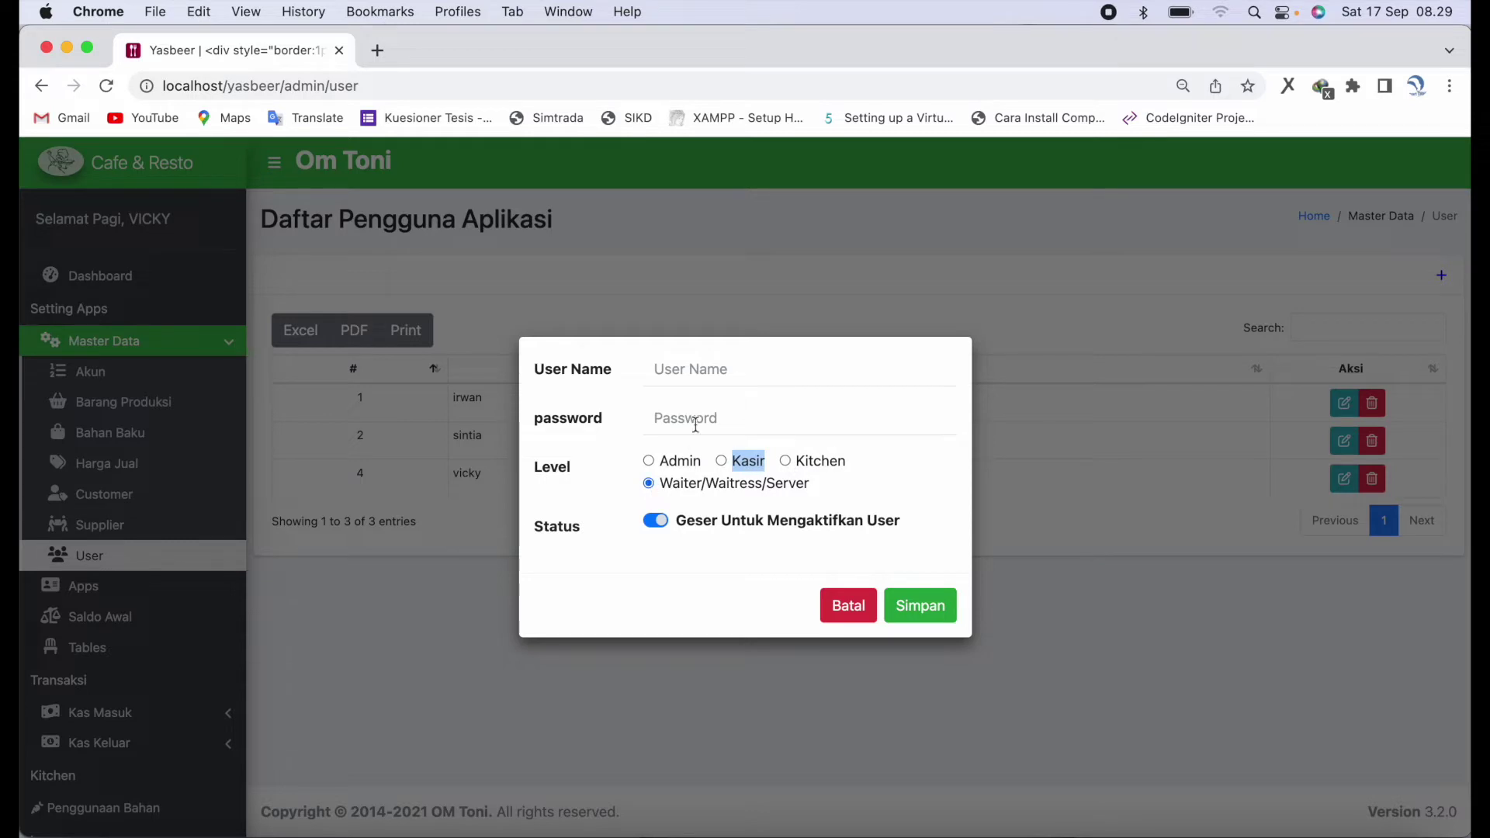
click(833, 620)
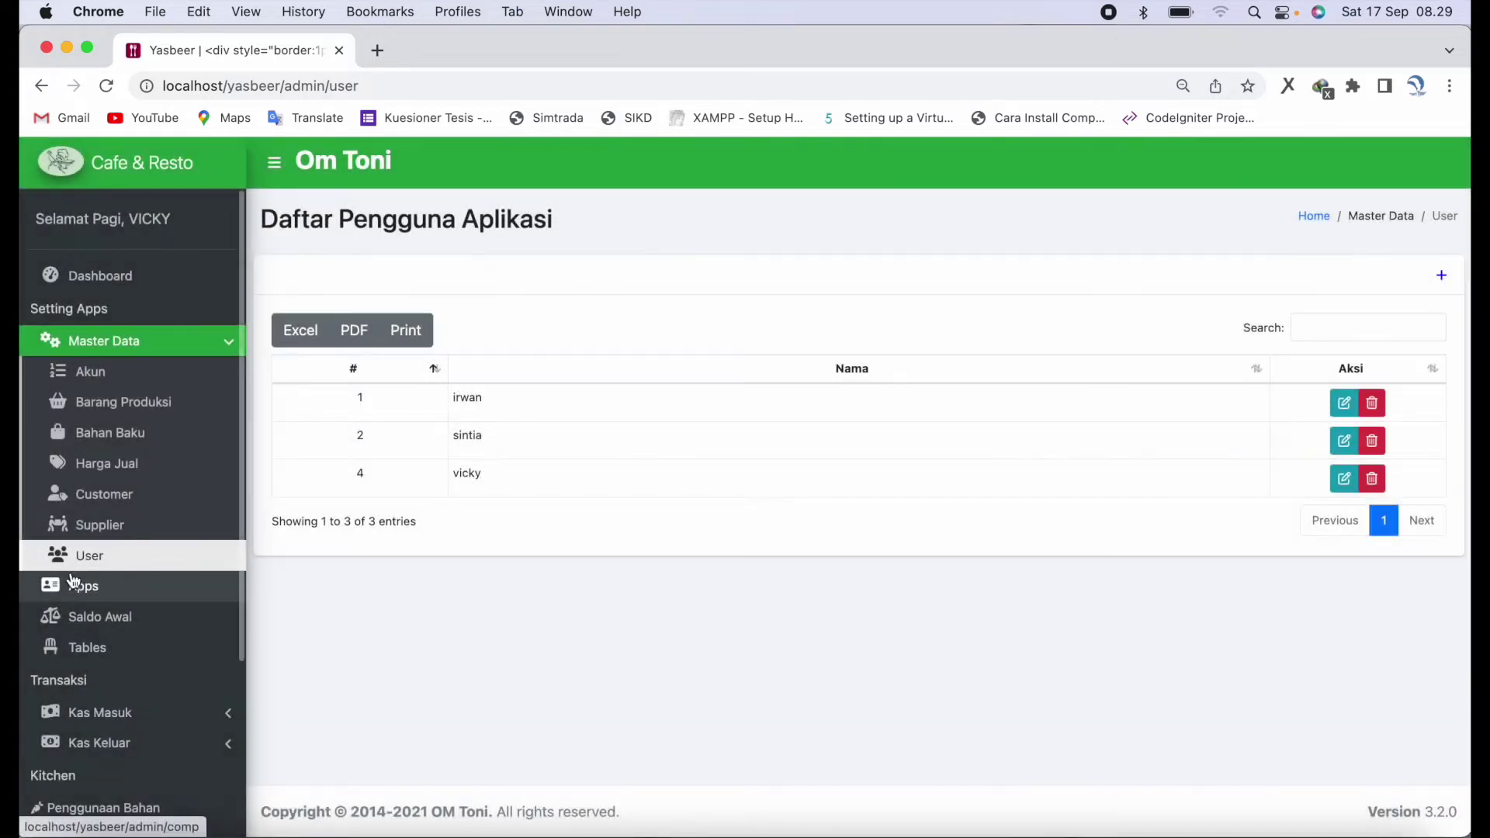
- Correct the cafe profile's email address and enter a new telephone number
click(69, 592)
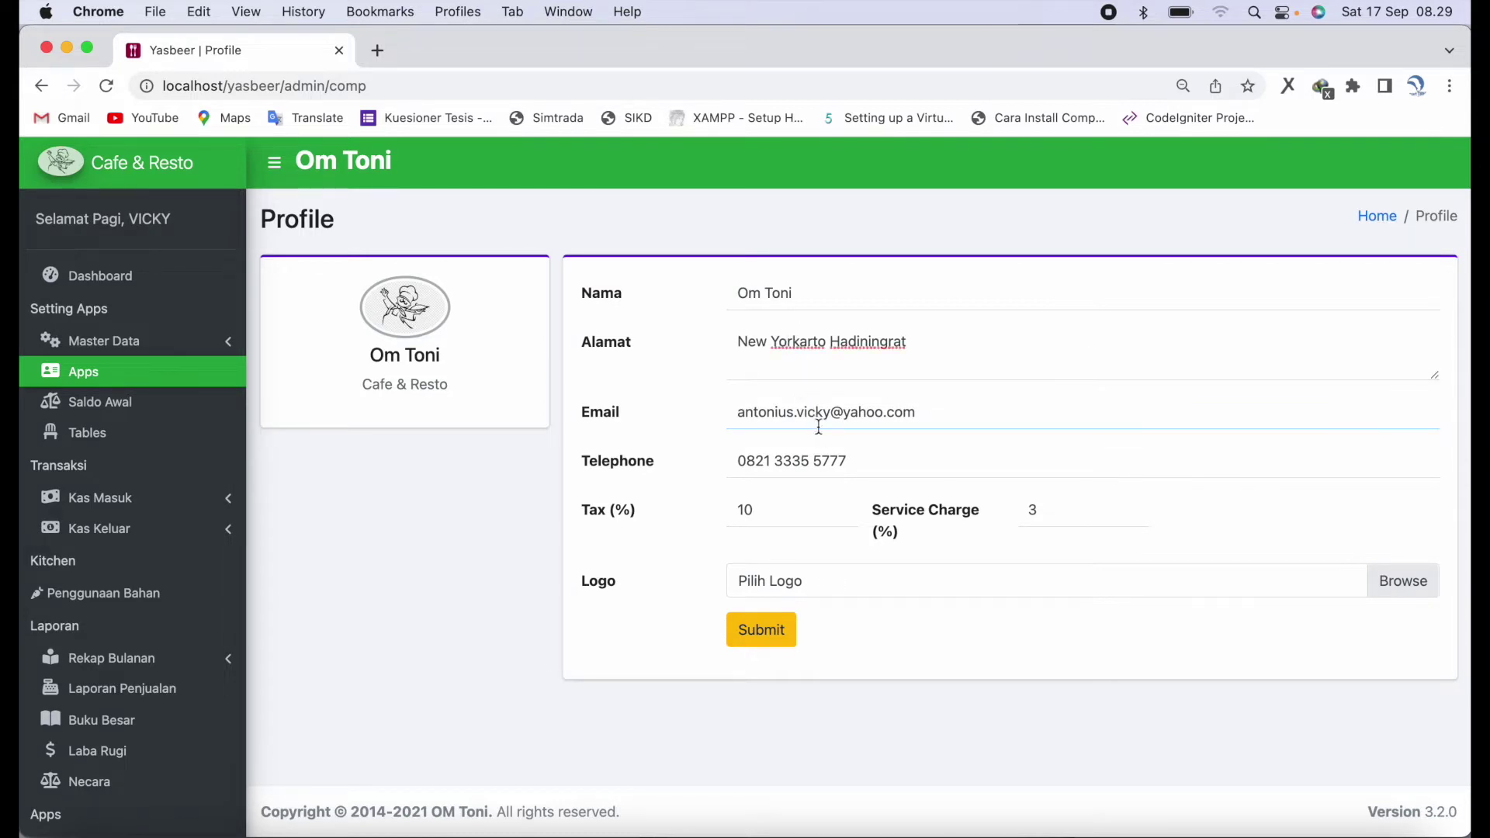
key(super+Right)
key(shift+alt+Left)
key(shift+alt+Left)
key(shift+alt+Left)
key(shift+alt+Left)
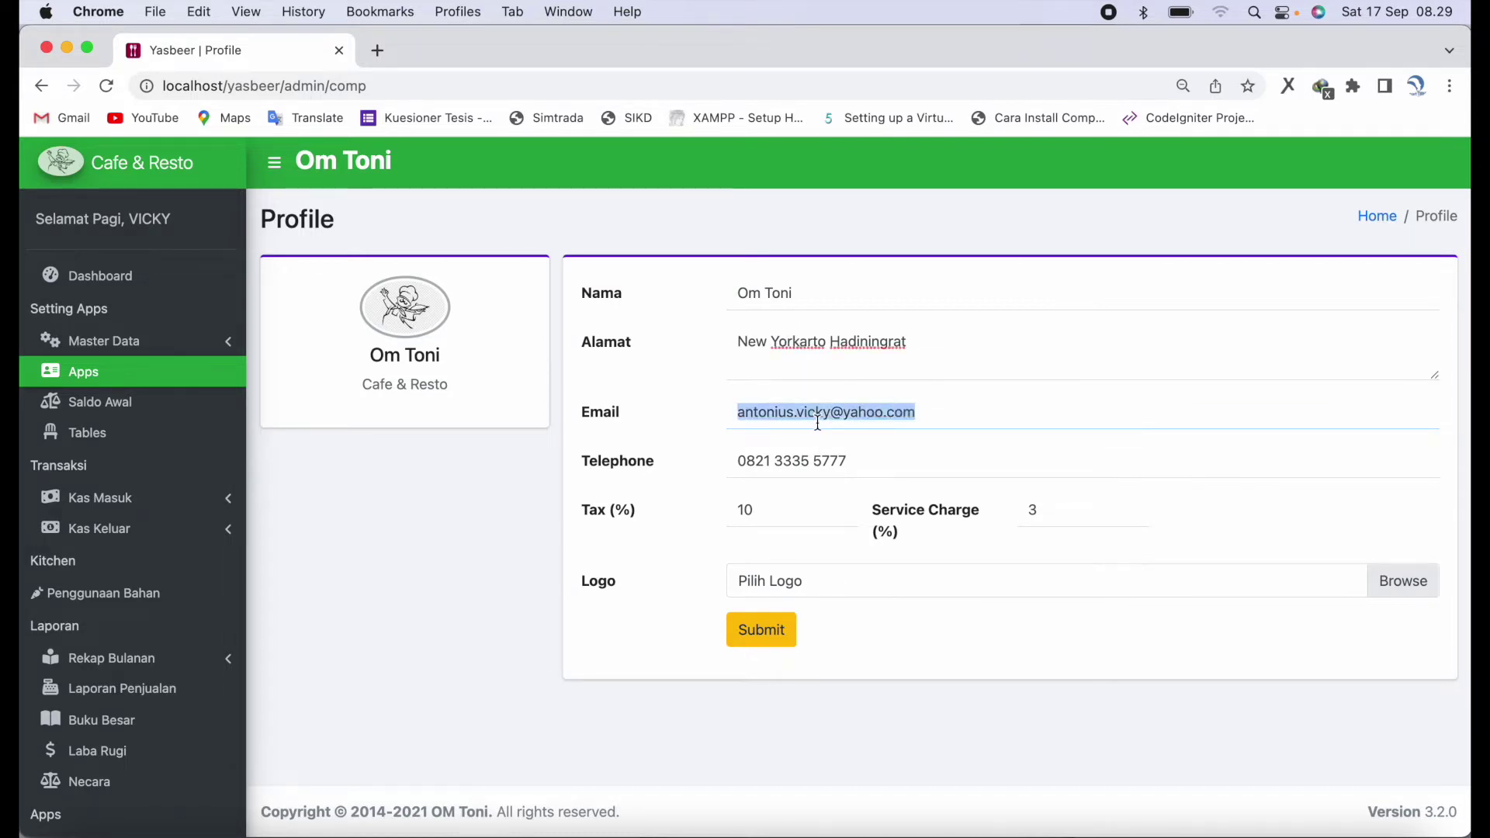
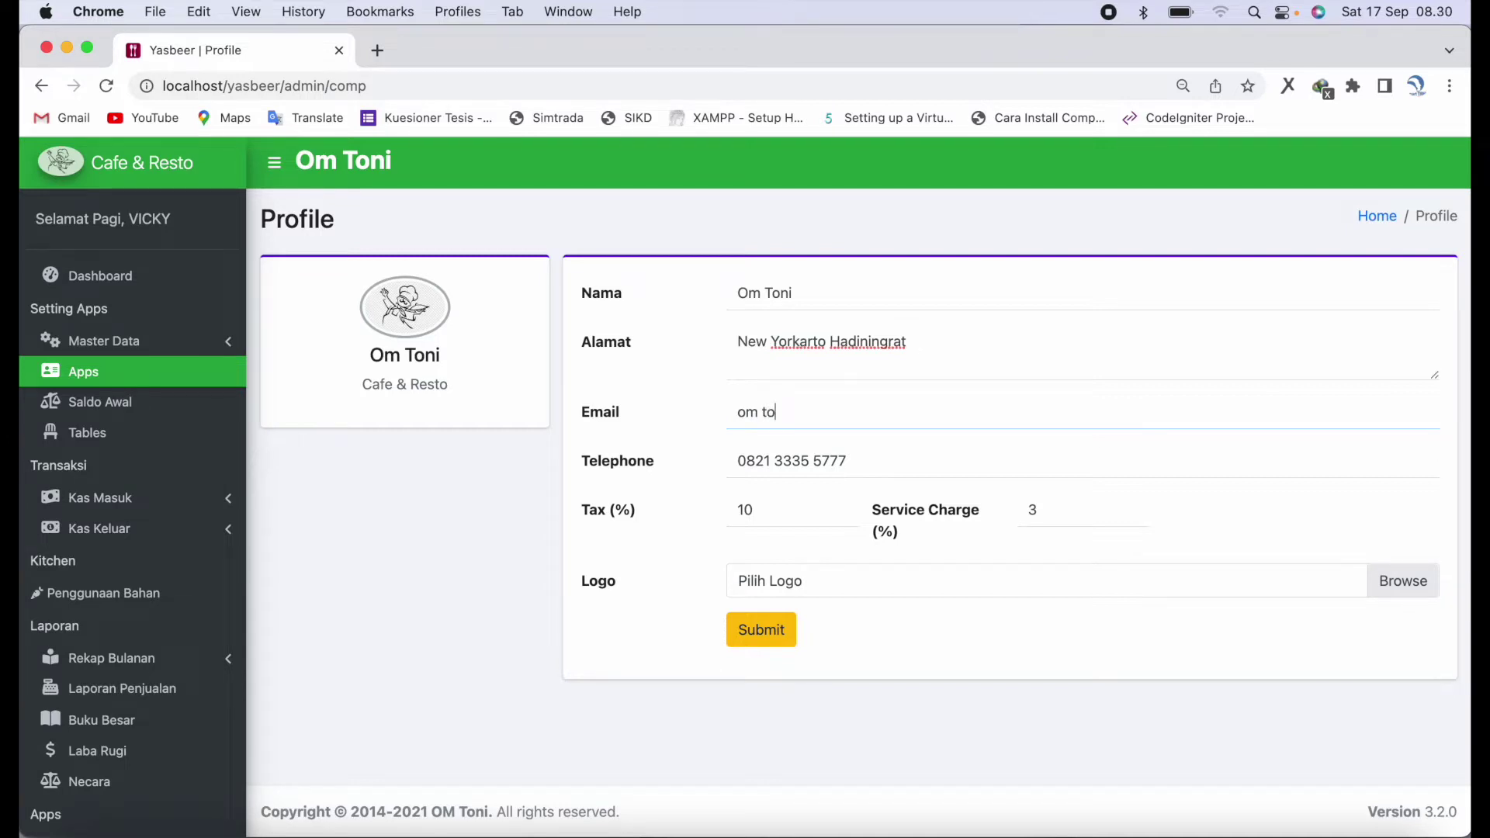
key(Tab)
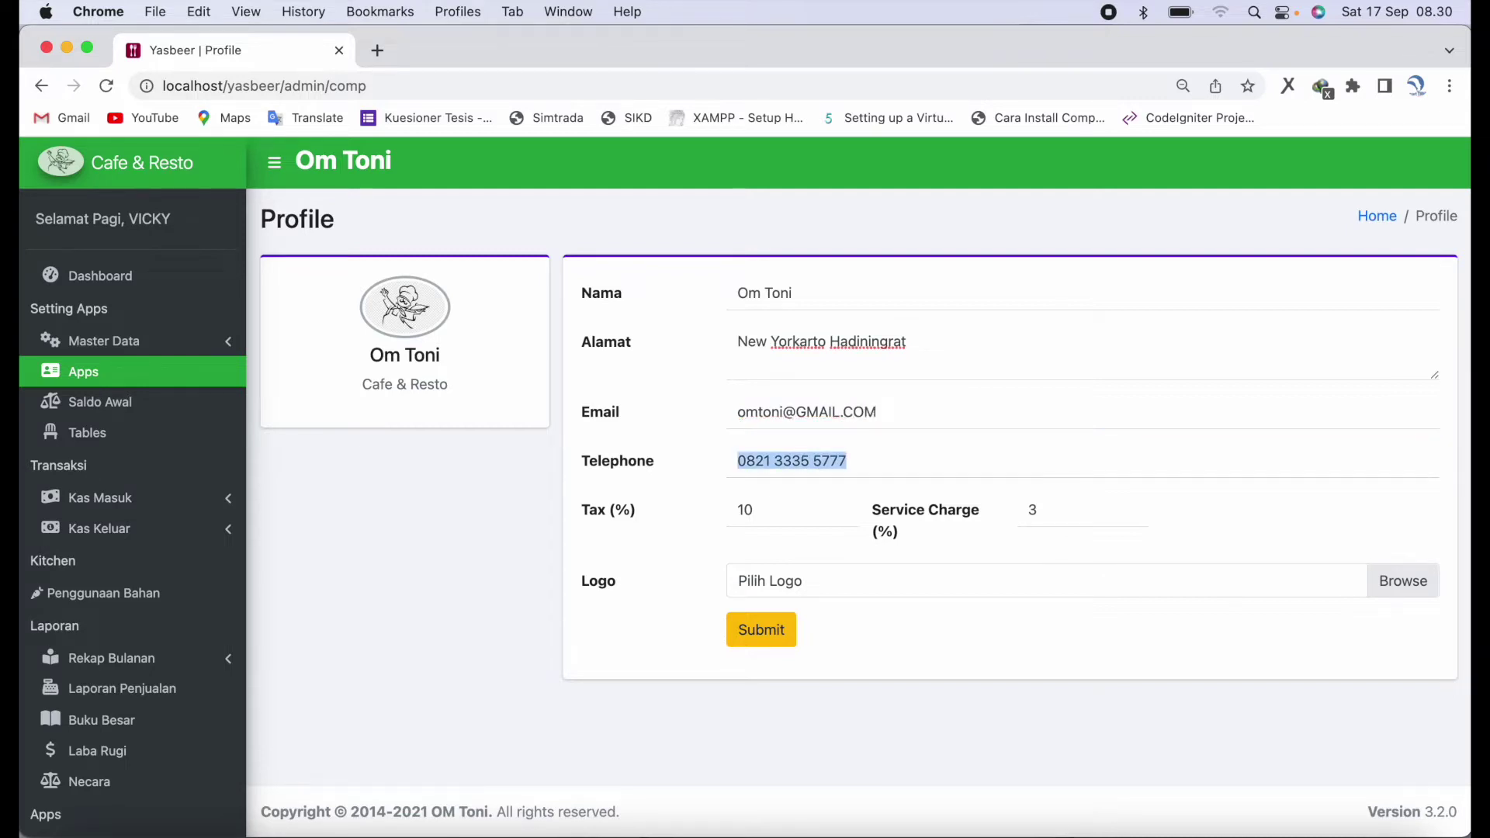
text(12345)
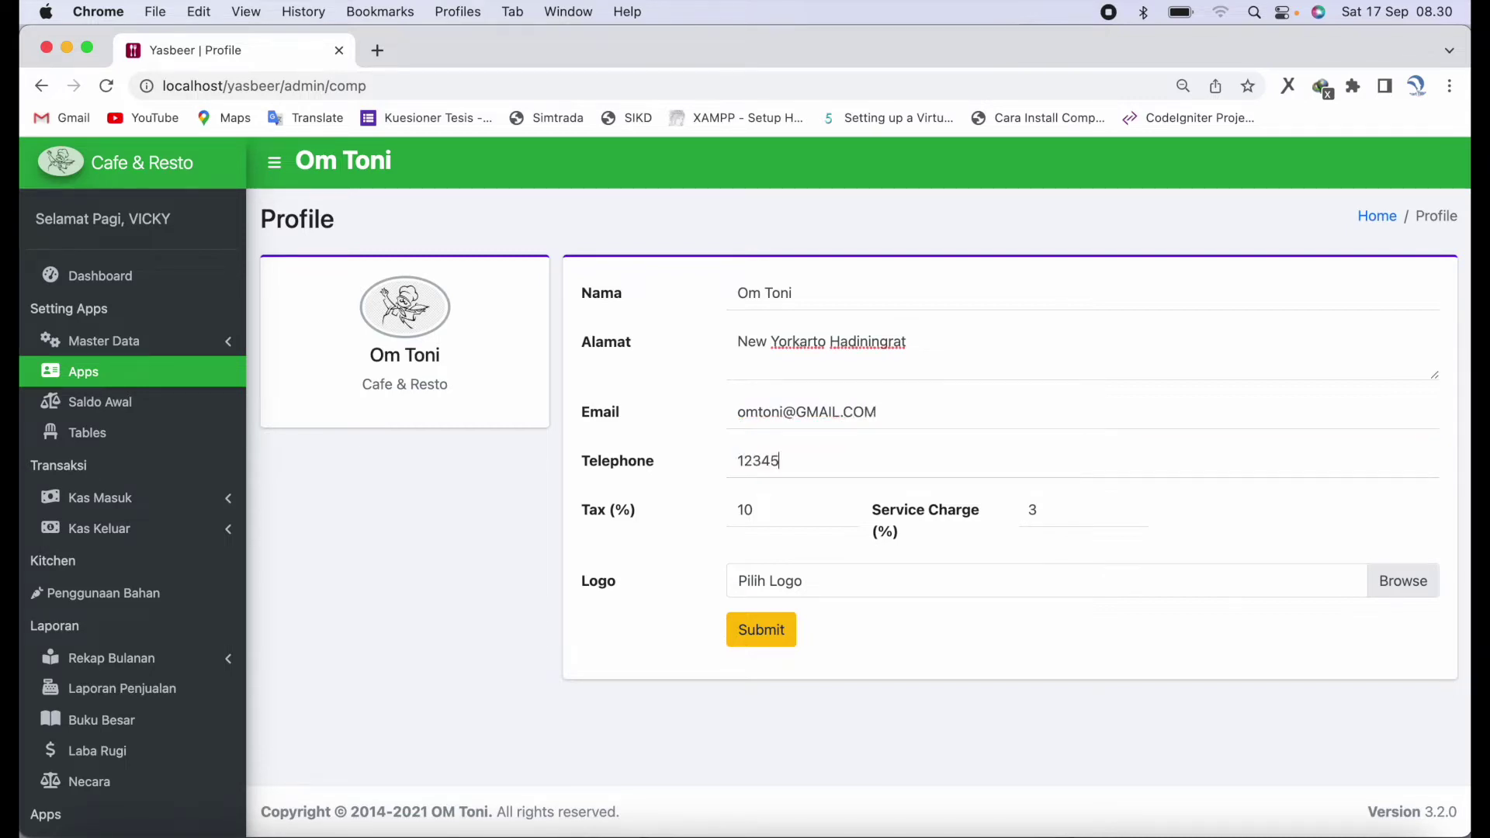
text(67890)
- Save the cafe profile without changing the logo, then view the Saldo Awal Persediaan list
click(1414, 579)
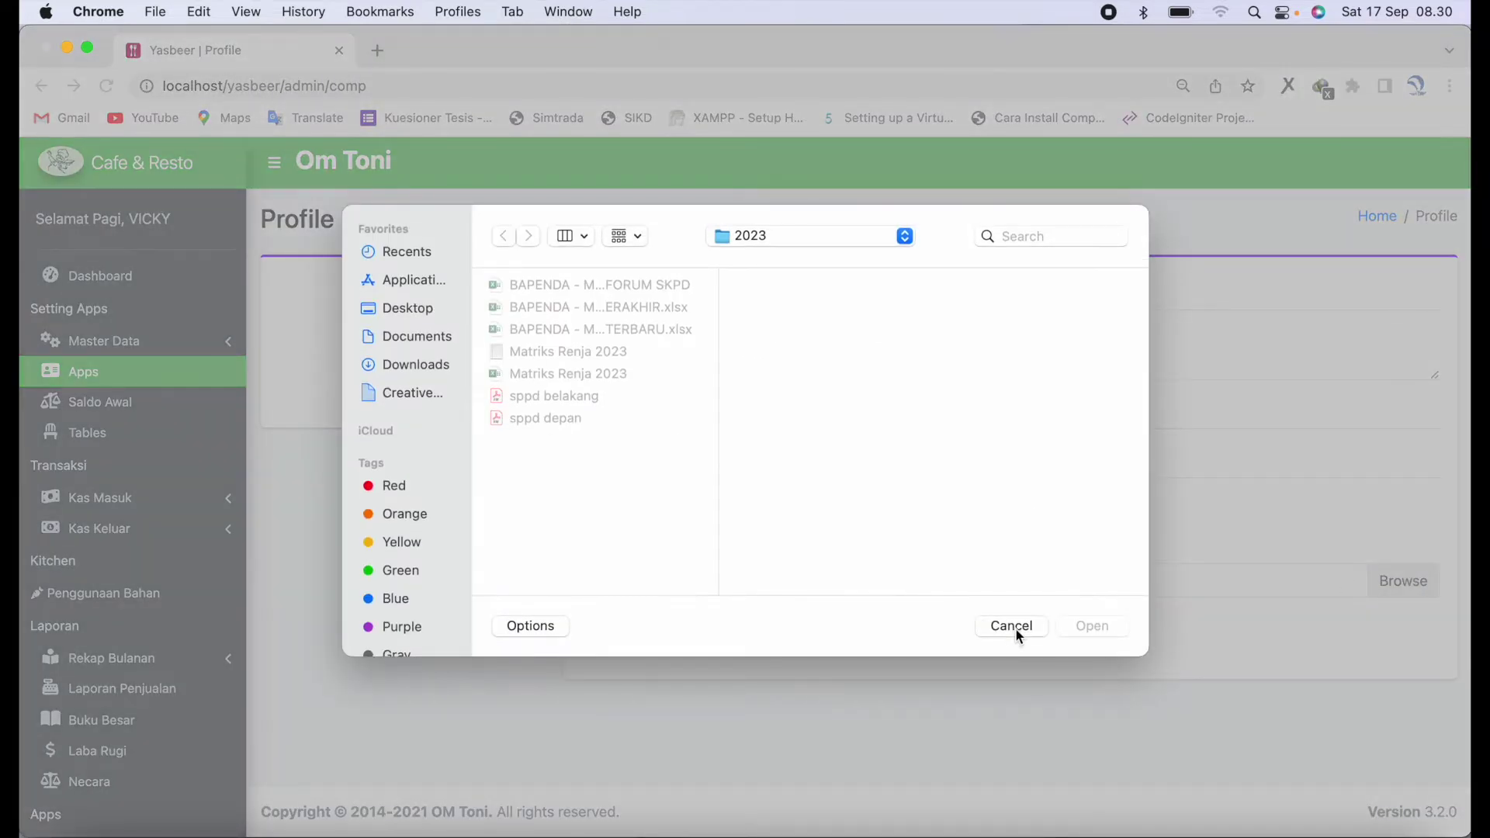
click(1015, 628)
click(749, 635)
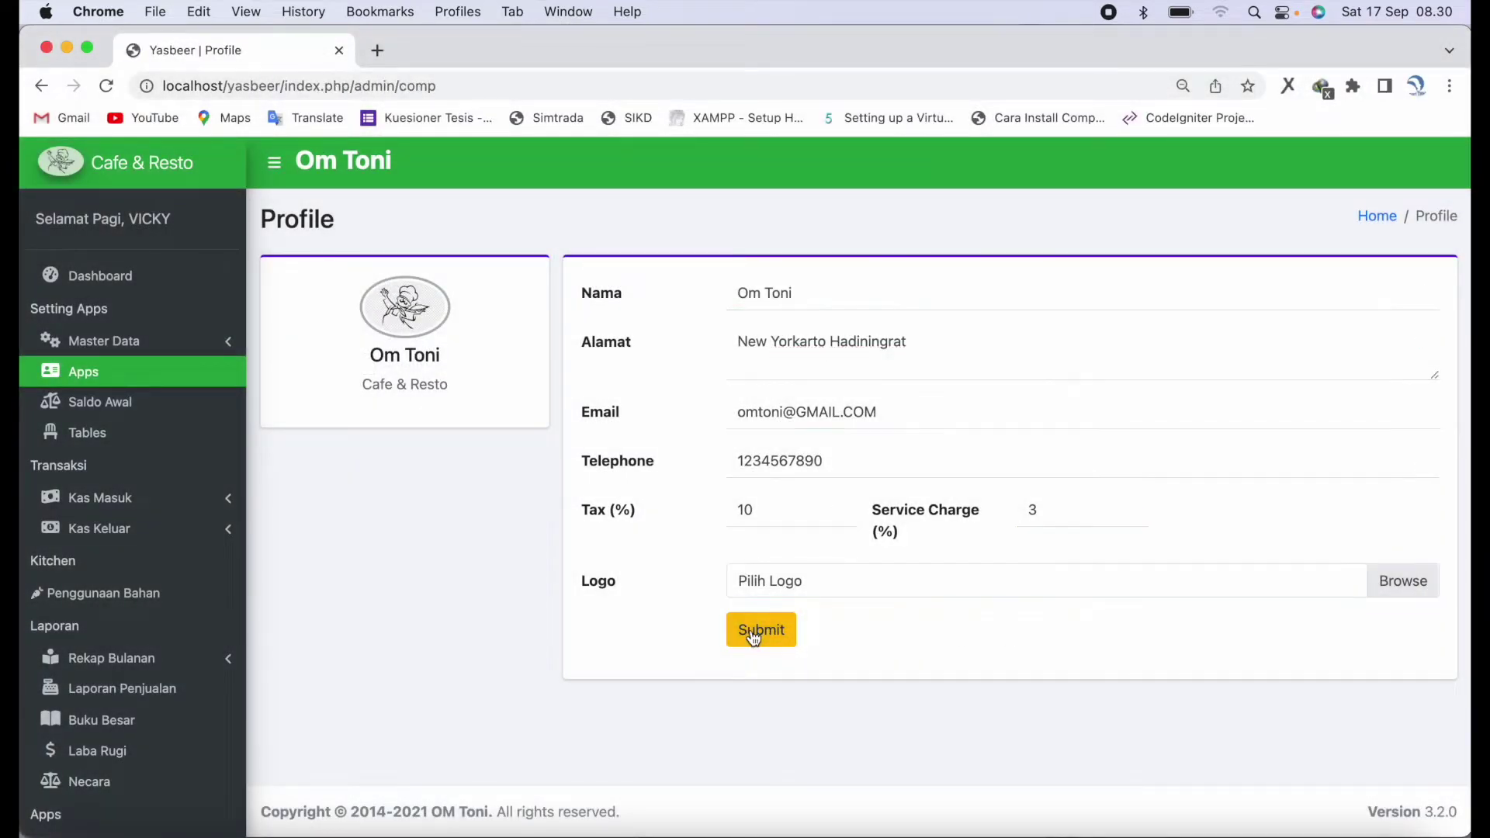
click(198, 405)
click(382, 293)
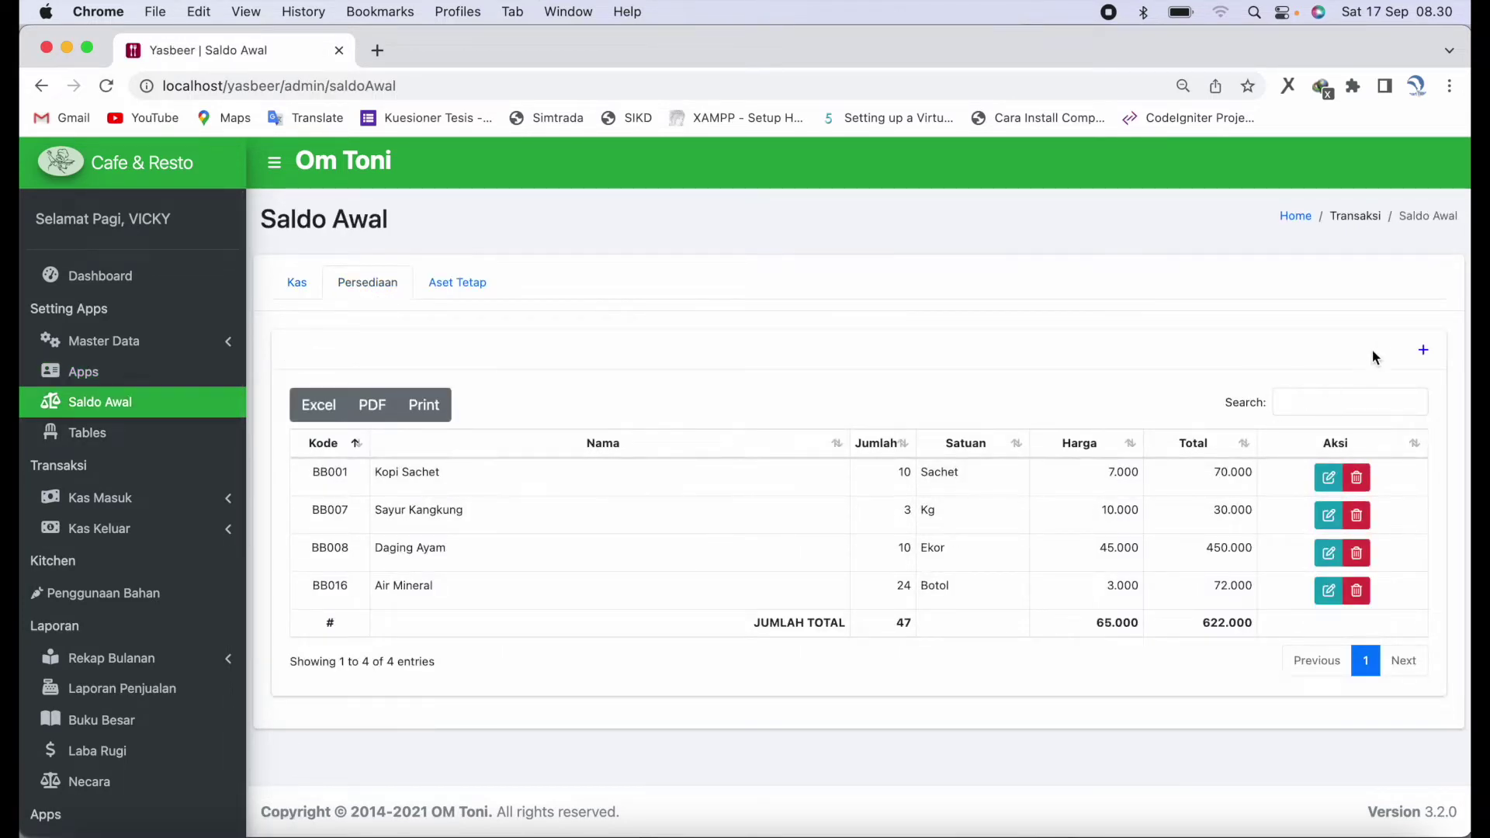
- Start a Beras opening-stock entry with quantity 10, then discard it unsaved
click(1424, 350)
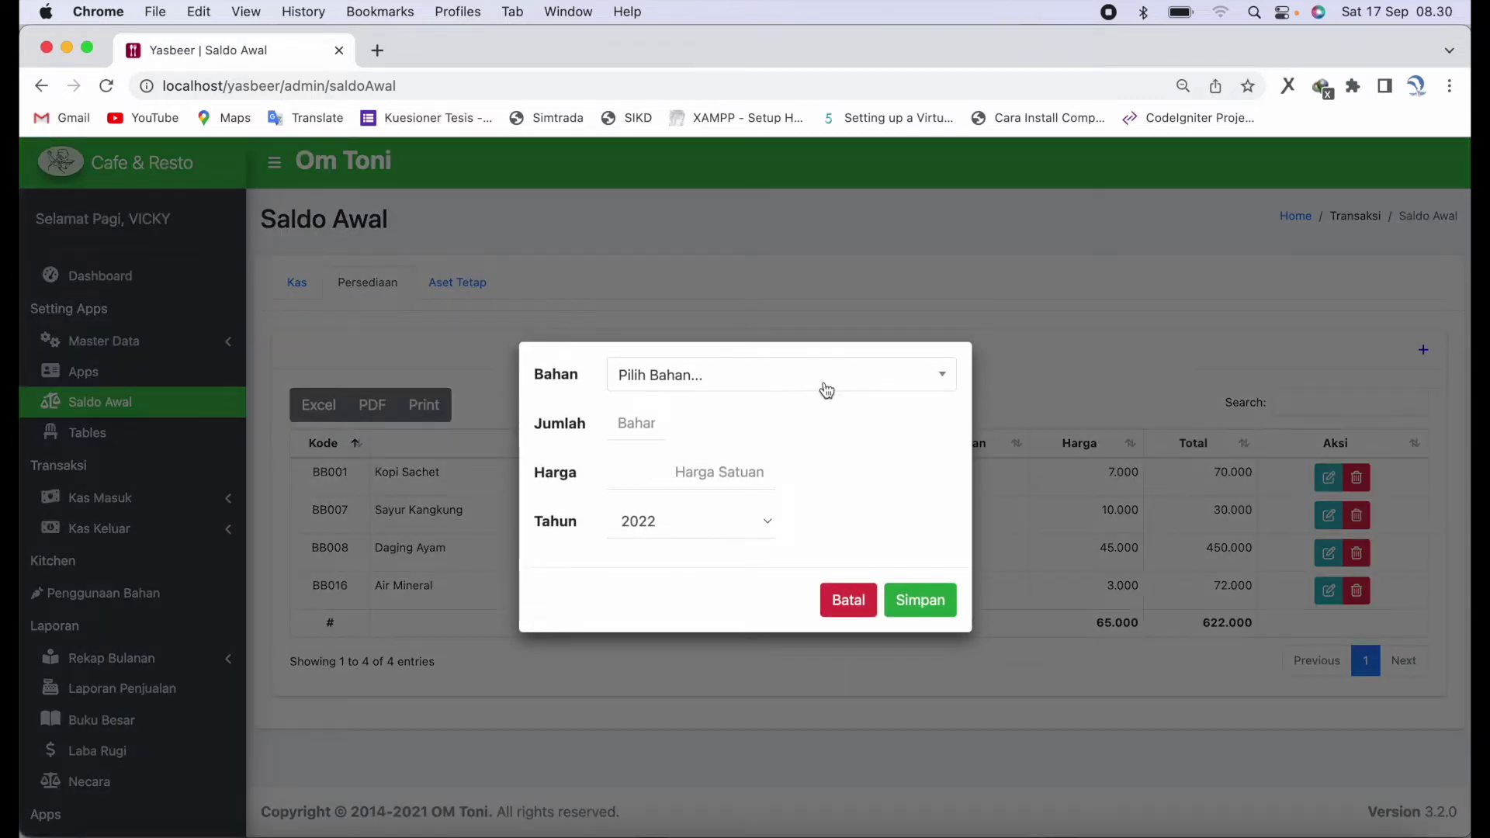
click(821, 389)
click(779, 514)
click(650, 428)
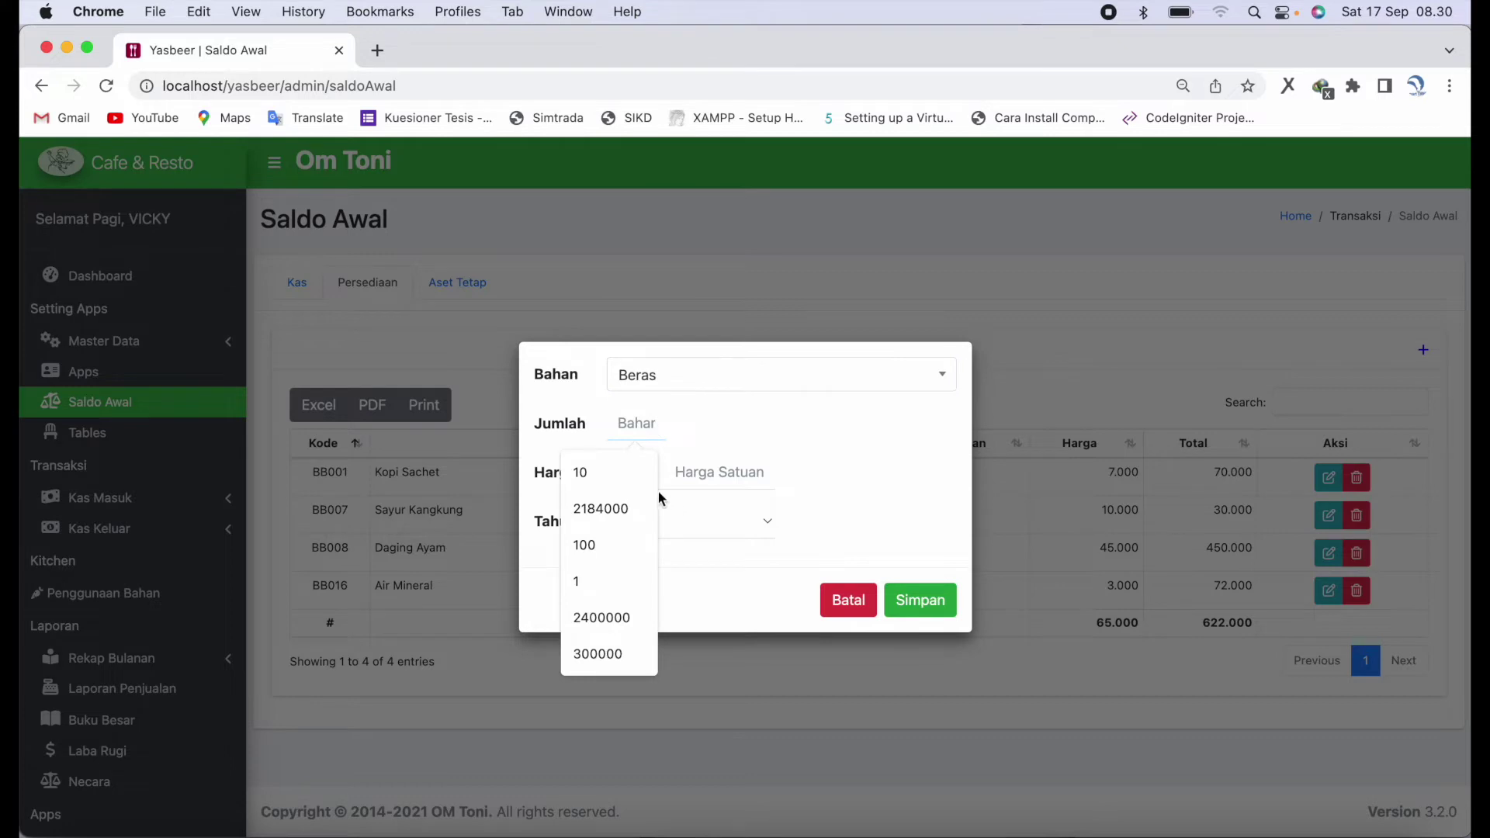
click(642, 476)
click(690, 478)
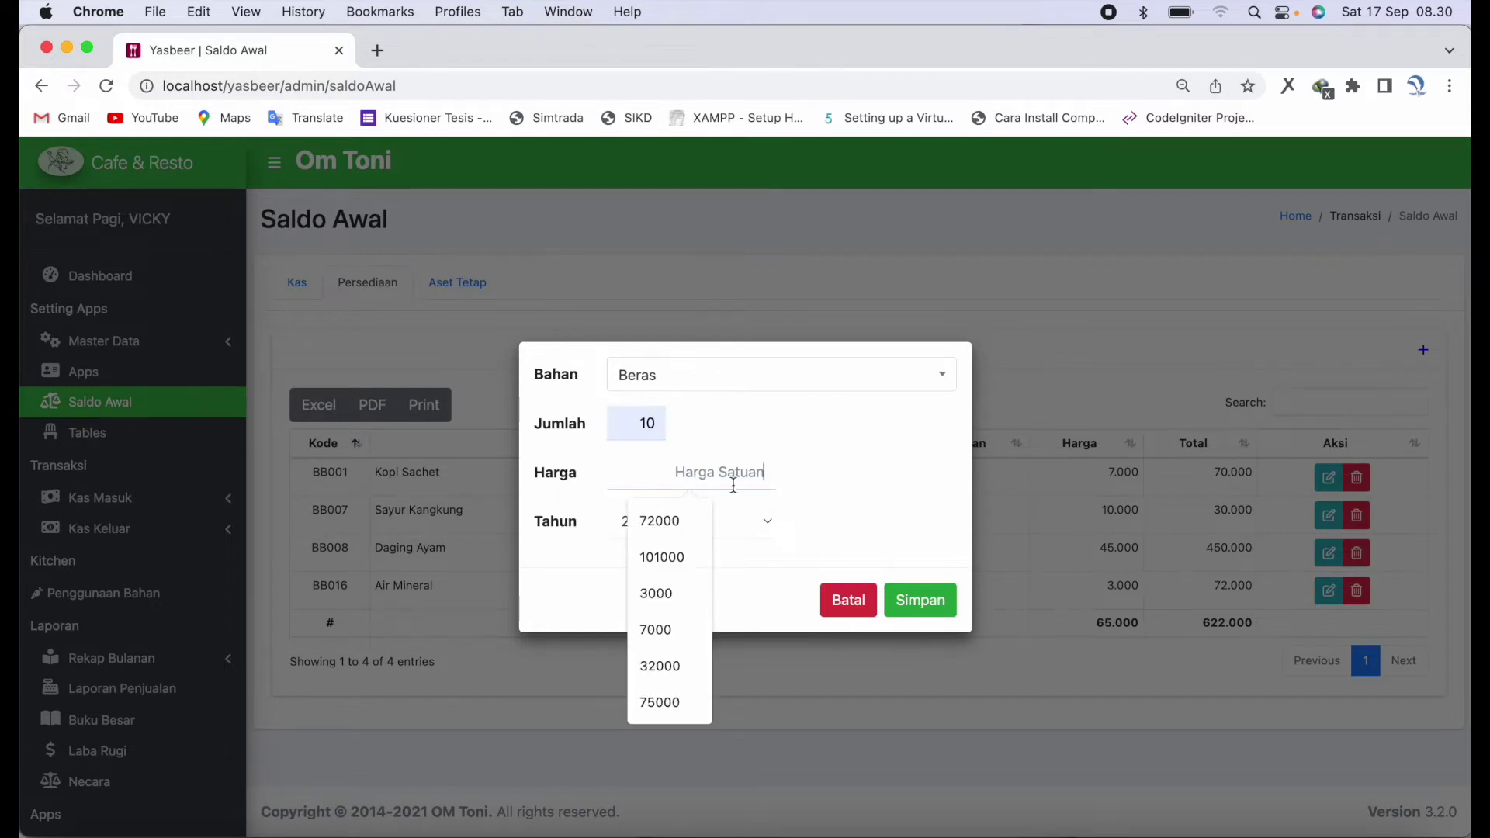
click(854, 599)
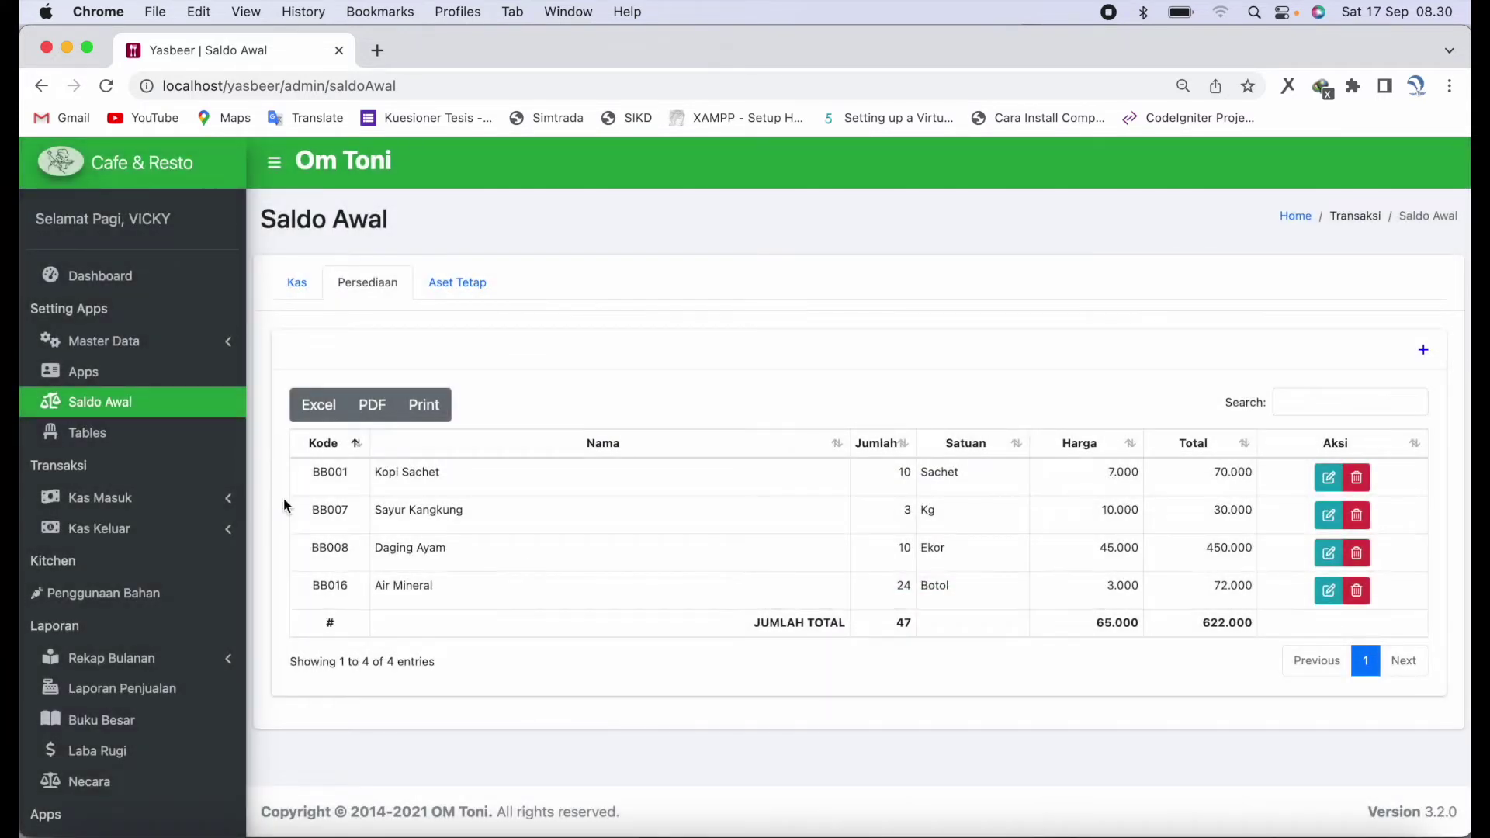
click(158, 450)
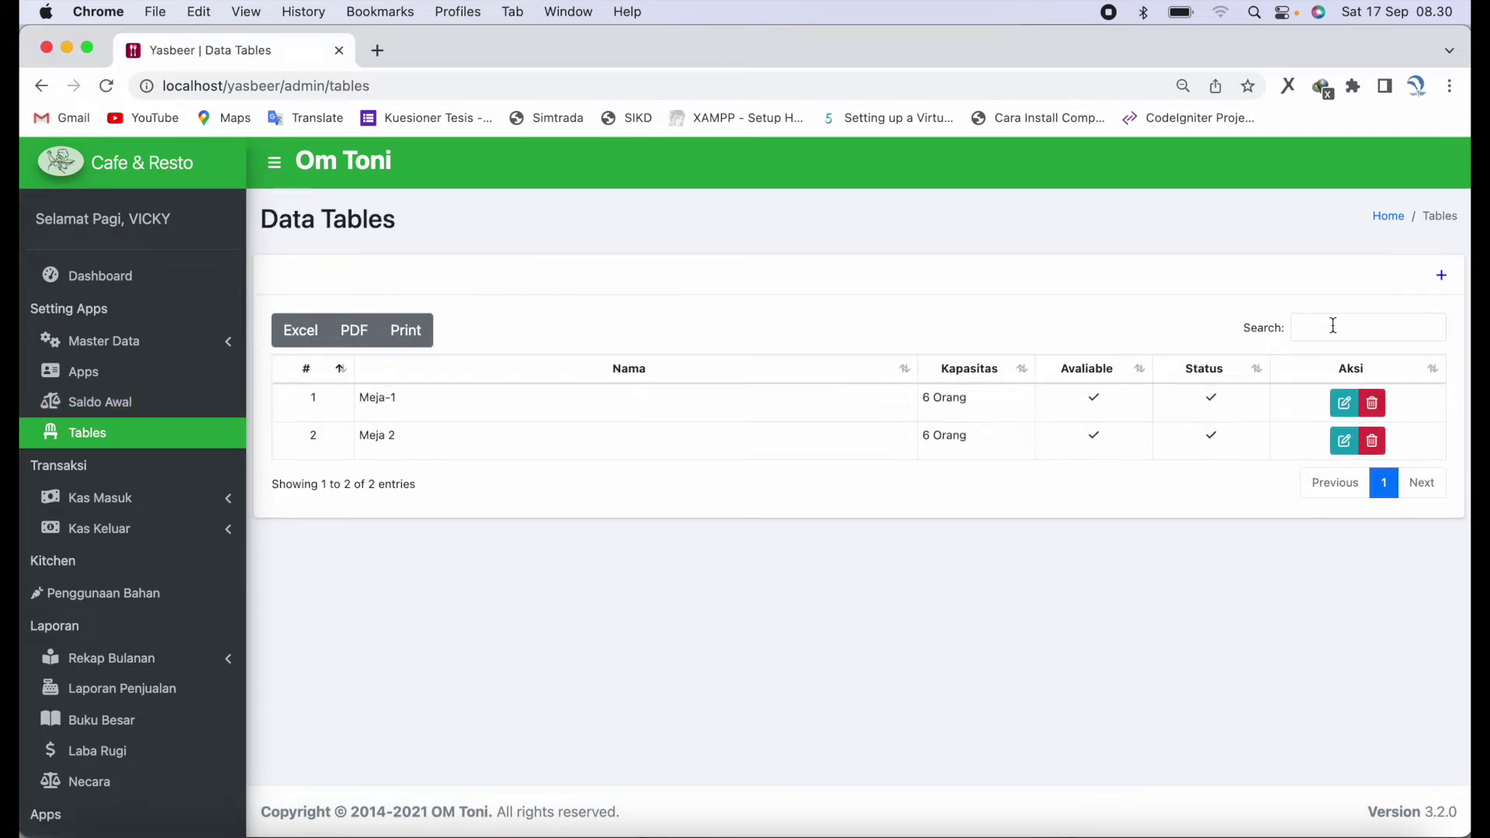
- Add table 'Meja 3' with capacity 4, marked Tersedia, and save it
click(1441, 276)
click(781, 388)
text(MW)
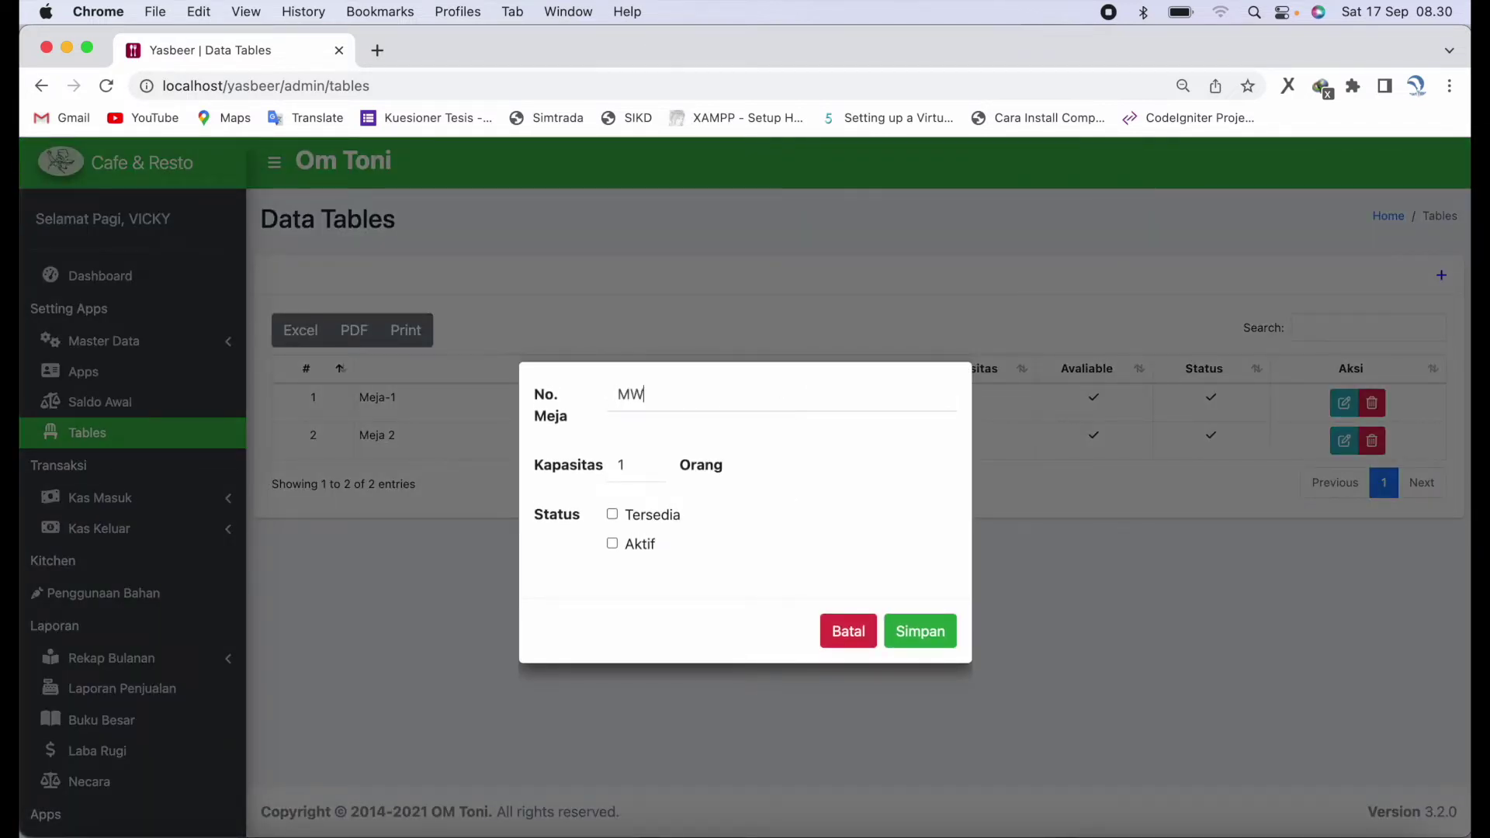
key(BackSpace)
text(eja)
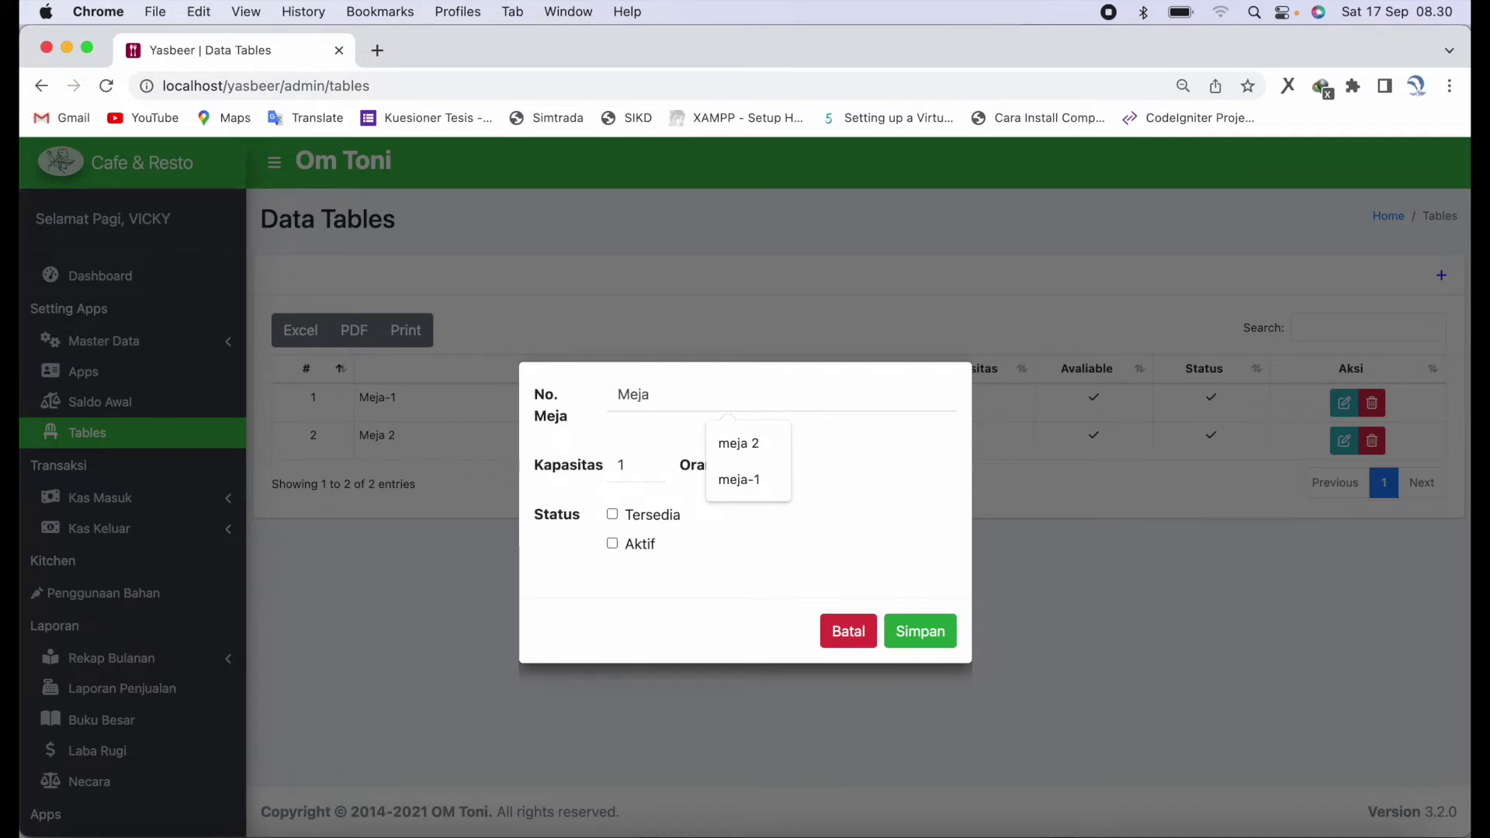
text( 3)
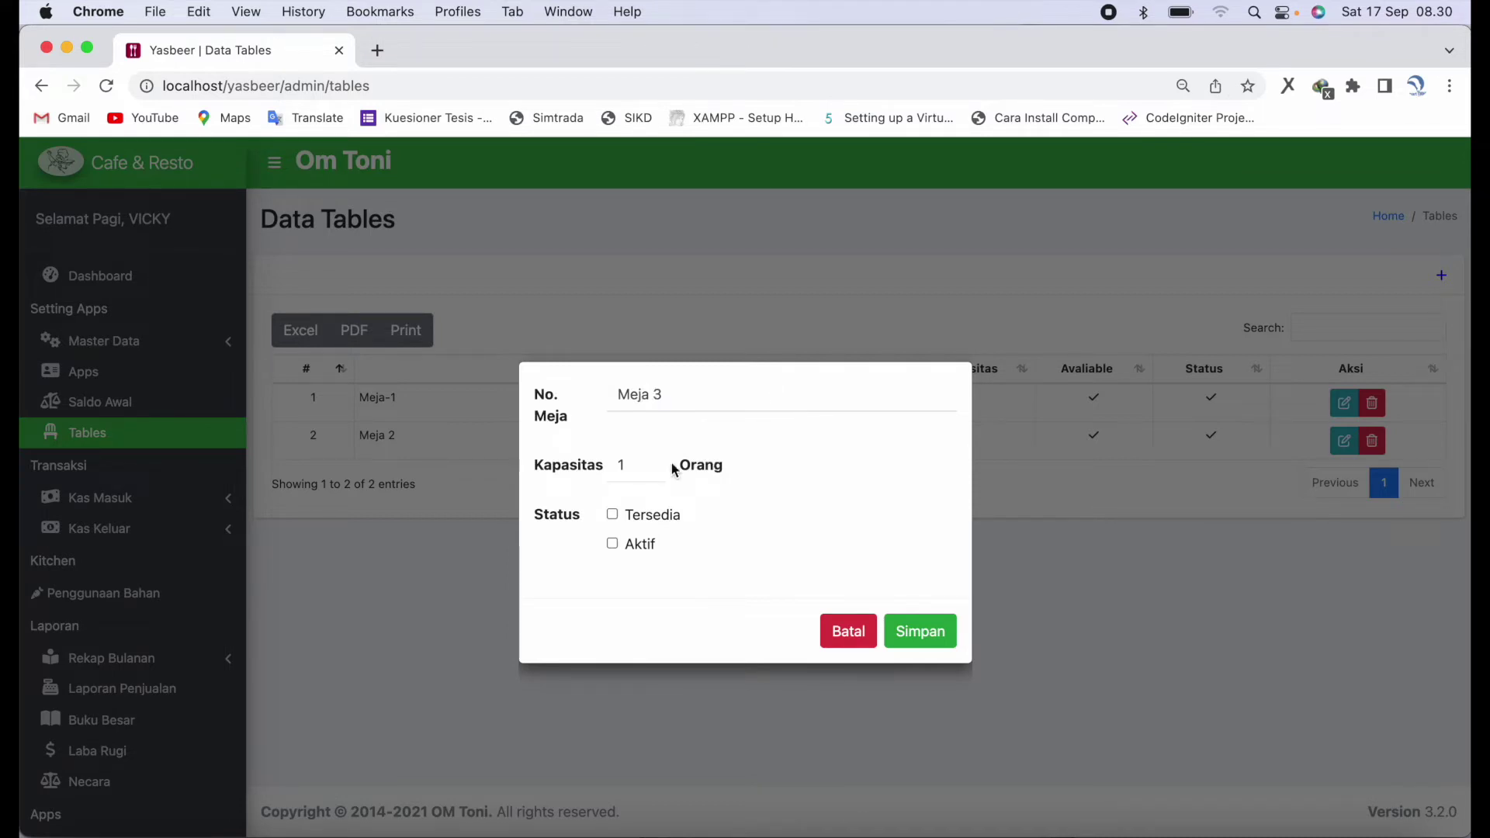
click(650, 462)
click(649, 462)
click(649, 461)
click(613, 516)
click(920, 634)
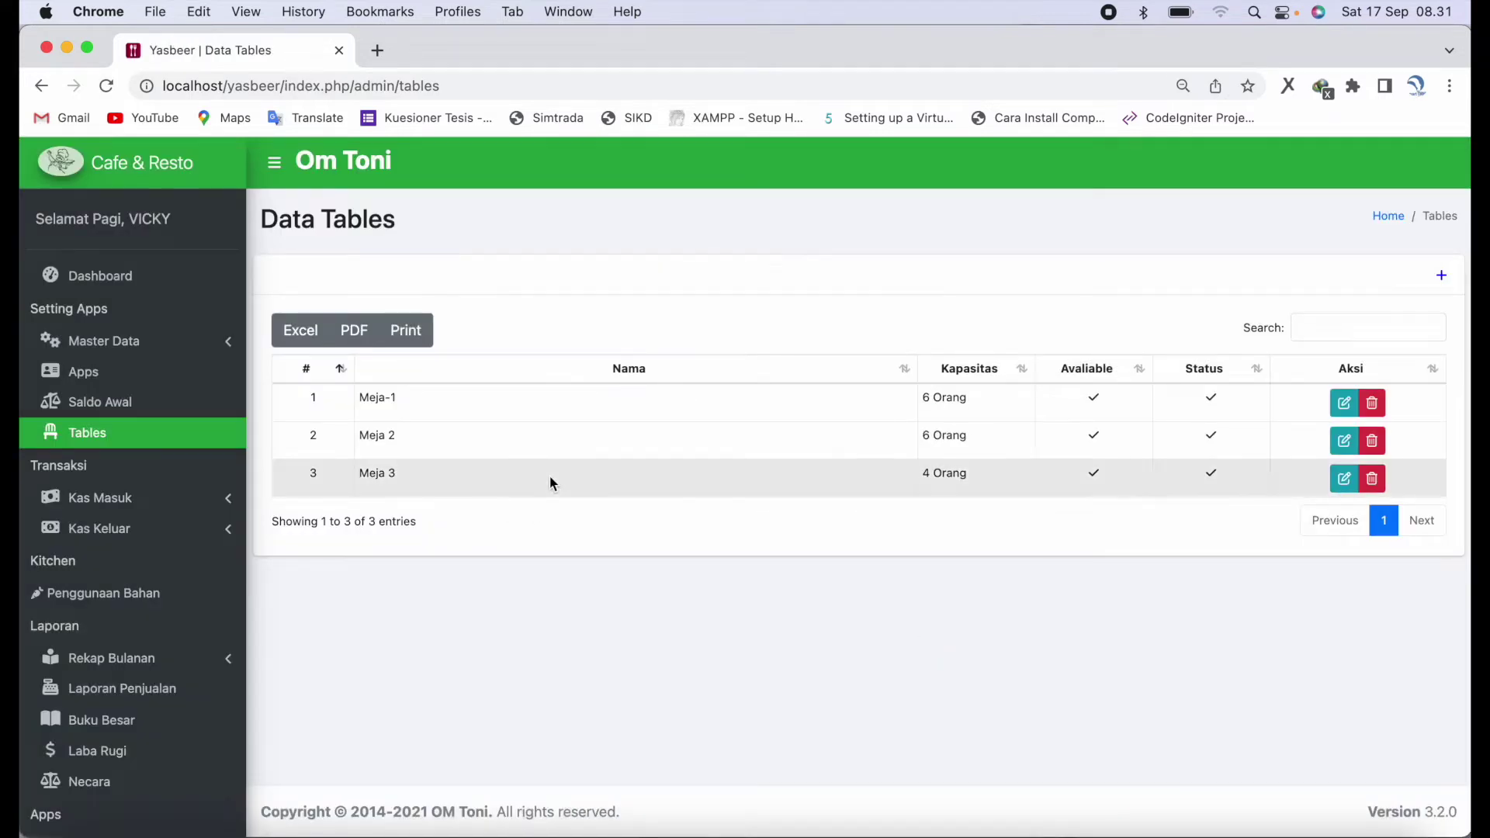
scroll(171, 504, down, 1)
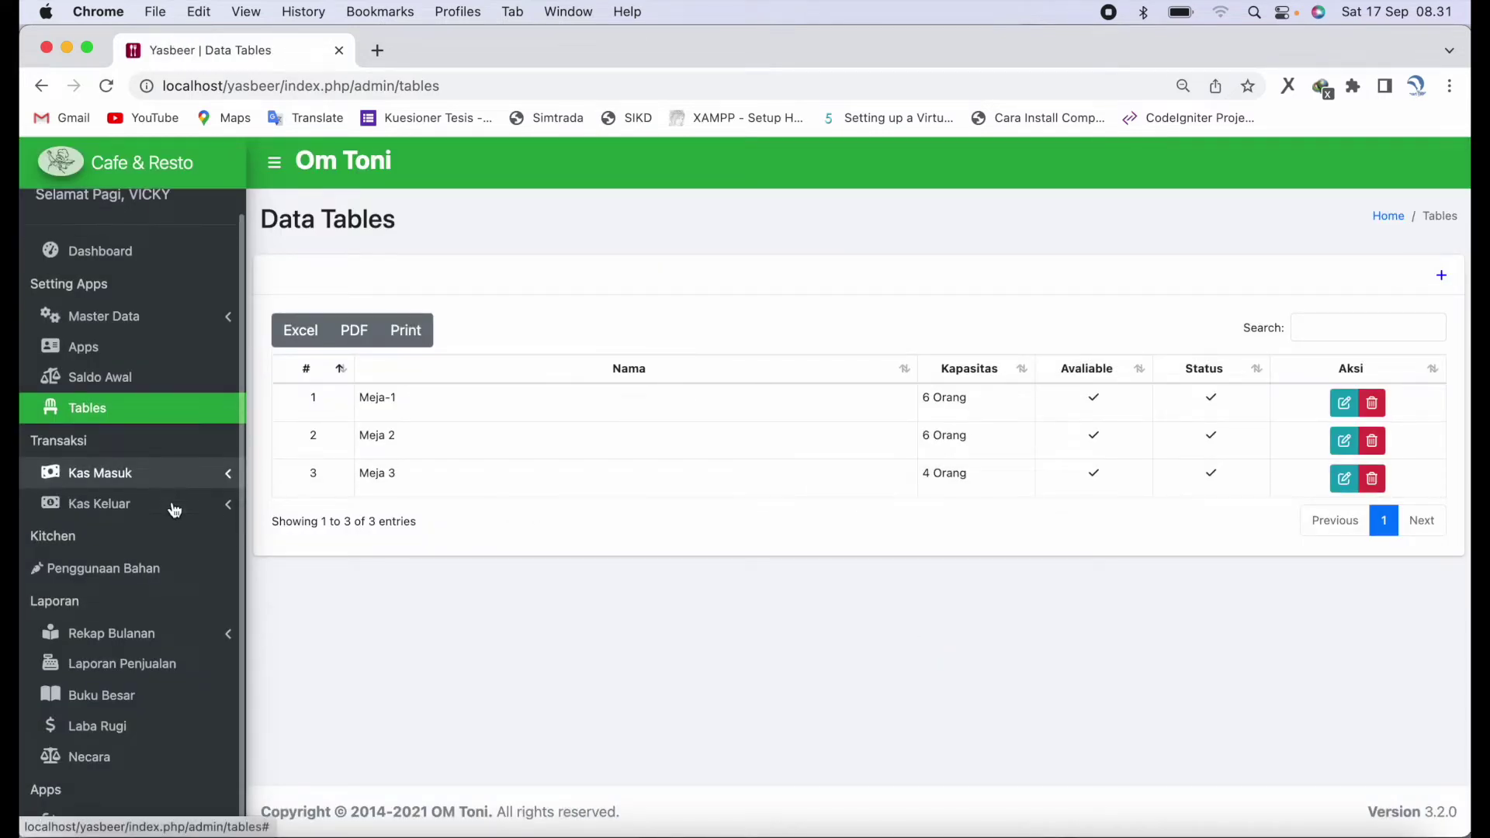
- Start a new sales order under Kas Masuk > Penjualan and assign it to Meja 3
click(152, 475)
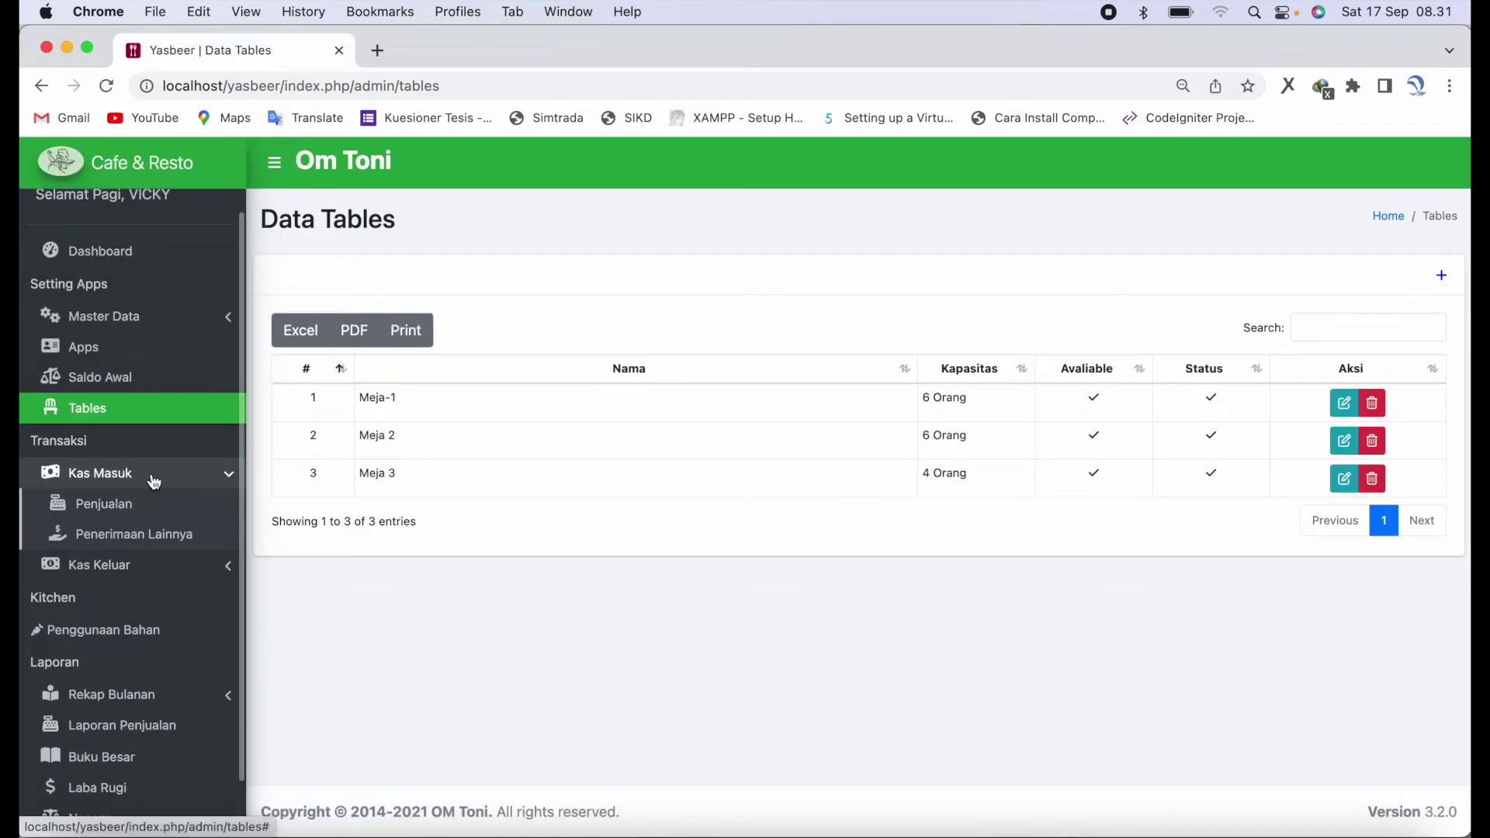
click(169, 512)
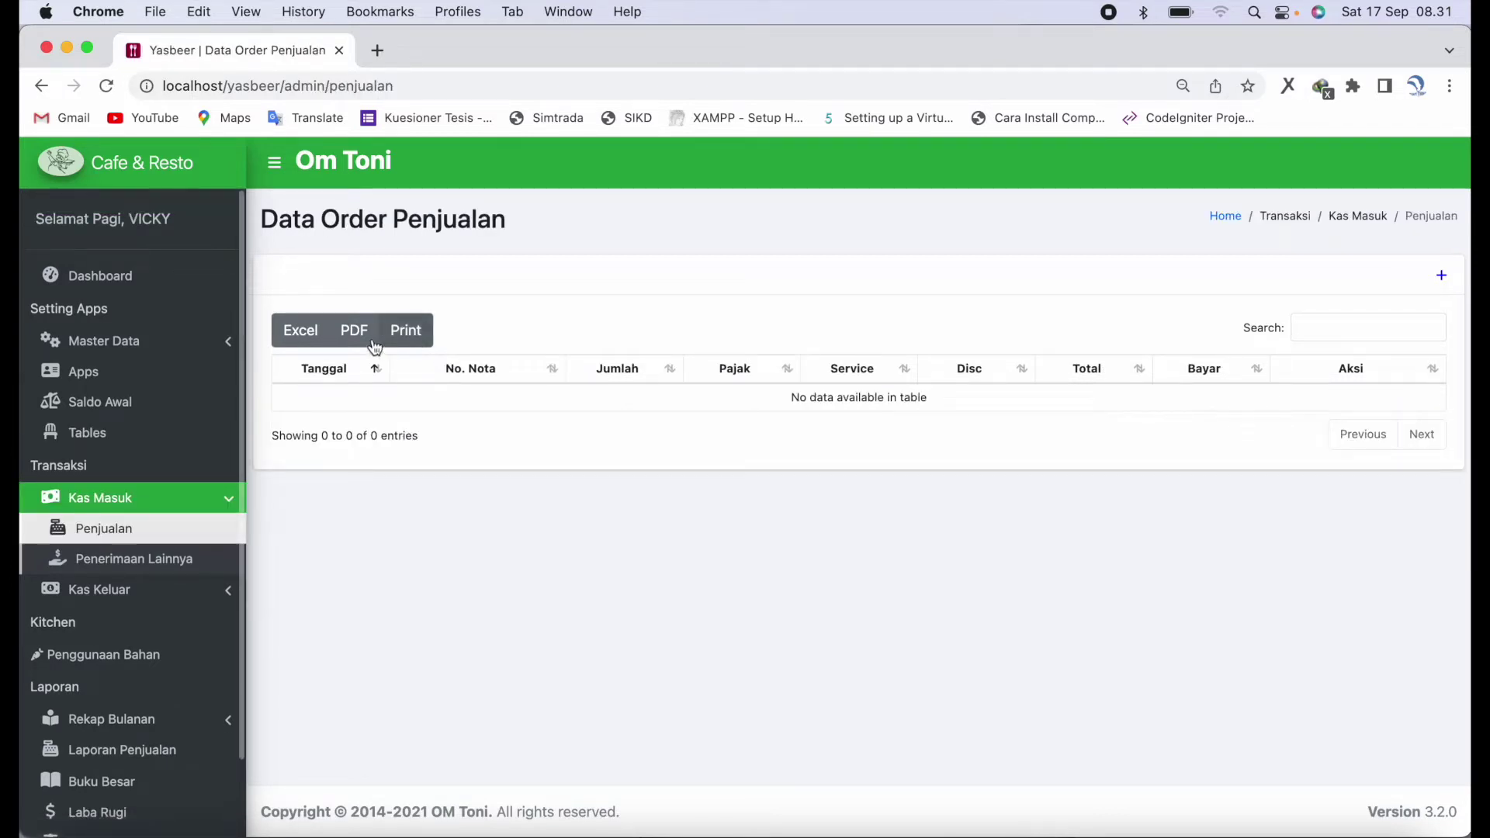
click(1440, 277)
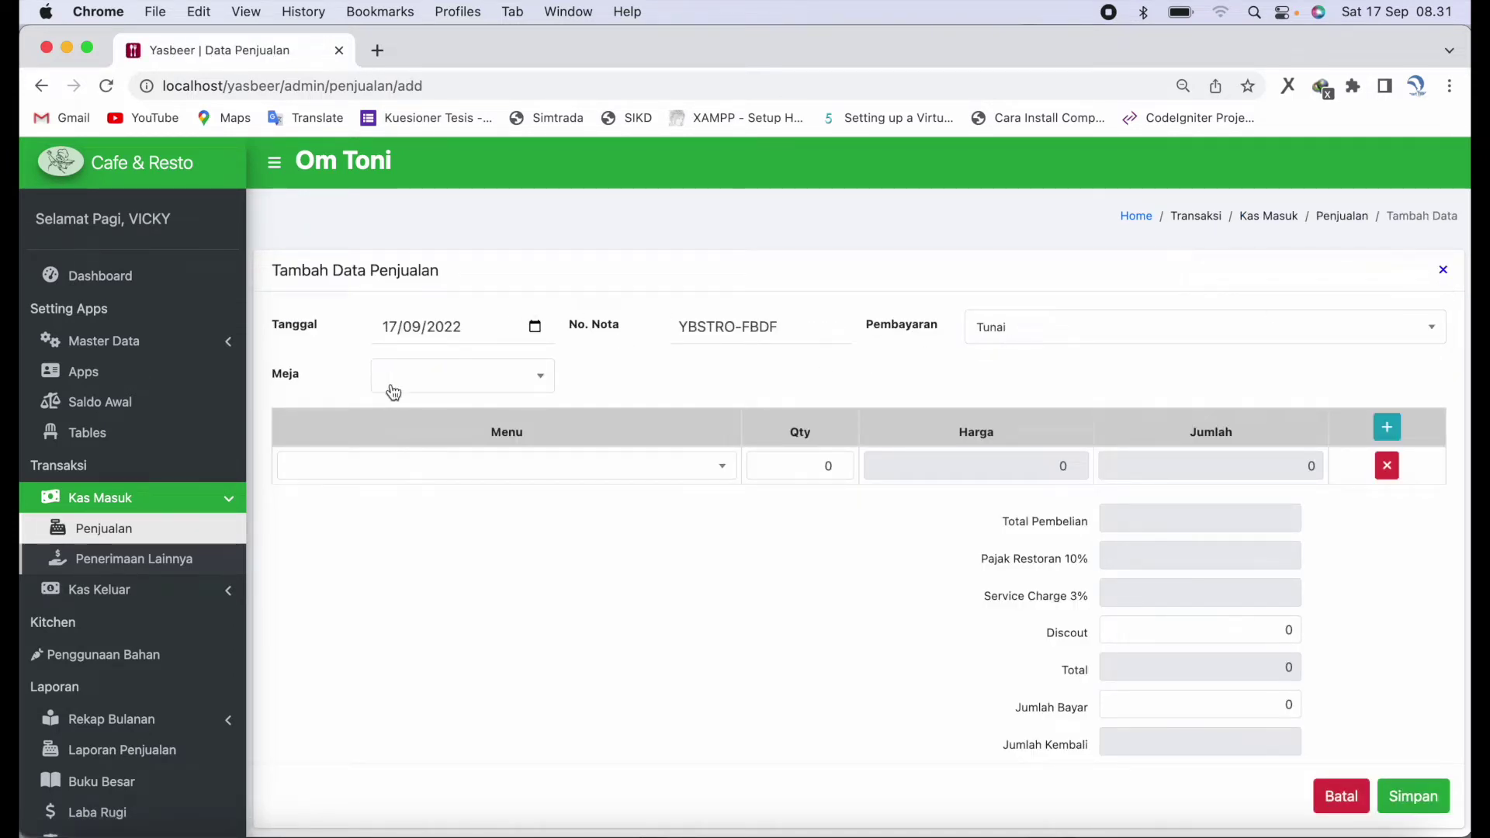
click(422, 386)
click(449, 534)
- Order 4 Ayam Goreng-Goreng Rica-Rica as the first item
click(506, 469)
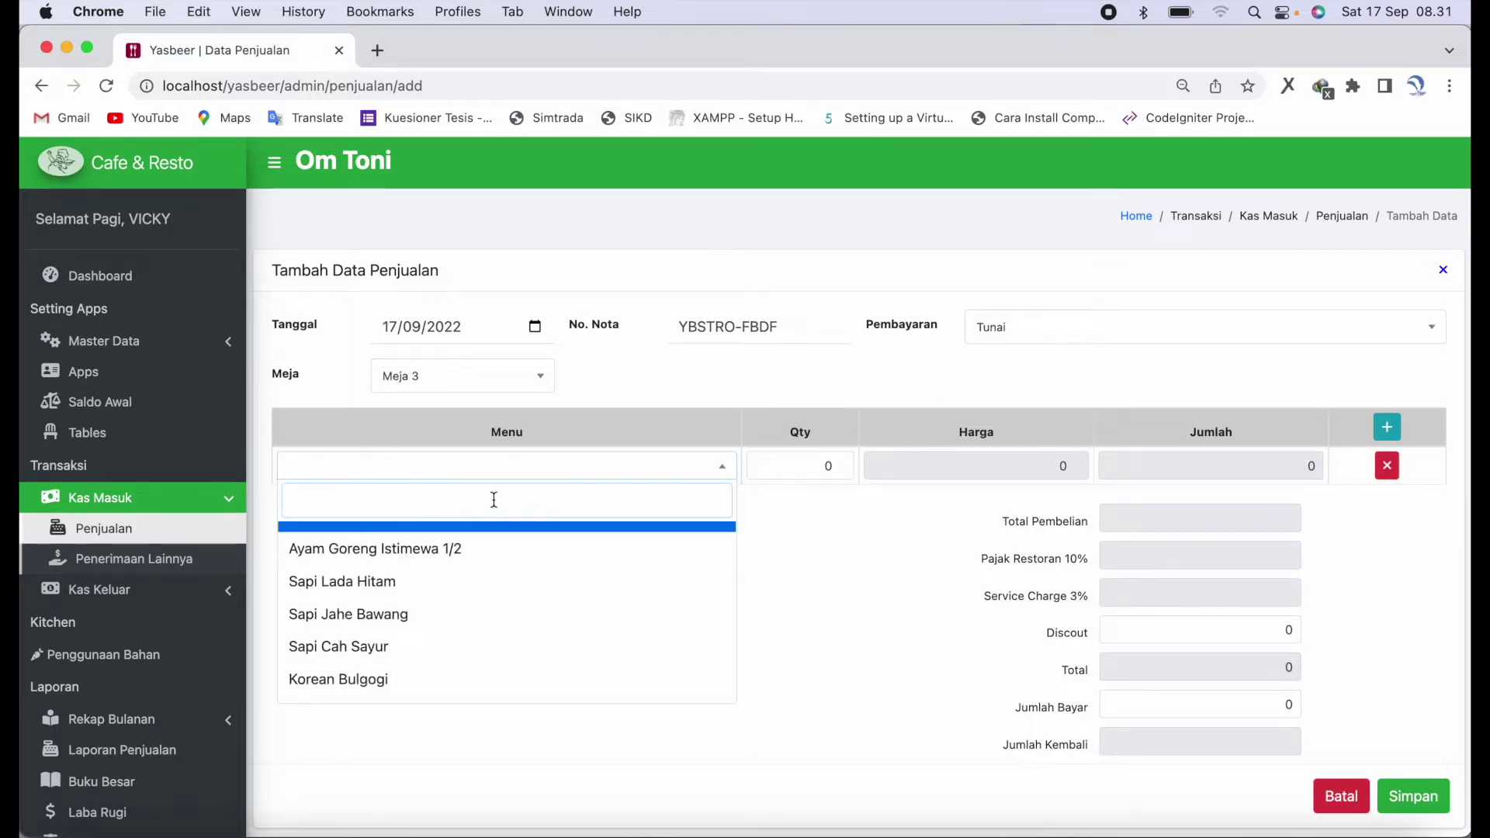
text(aya)
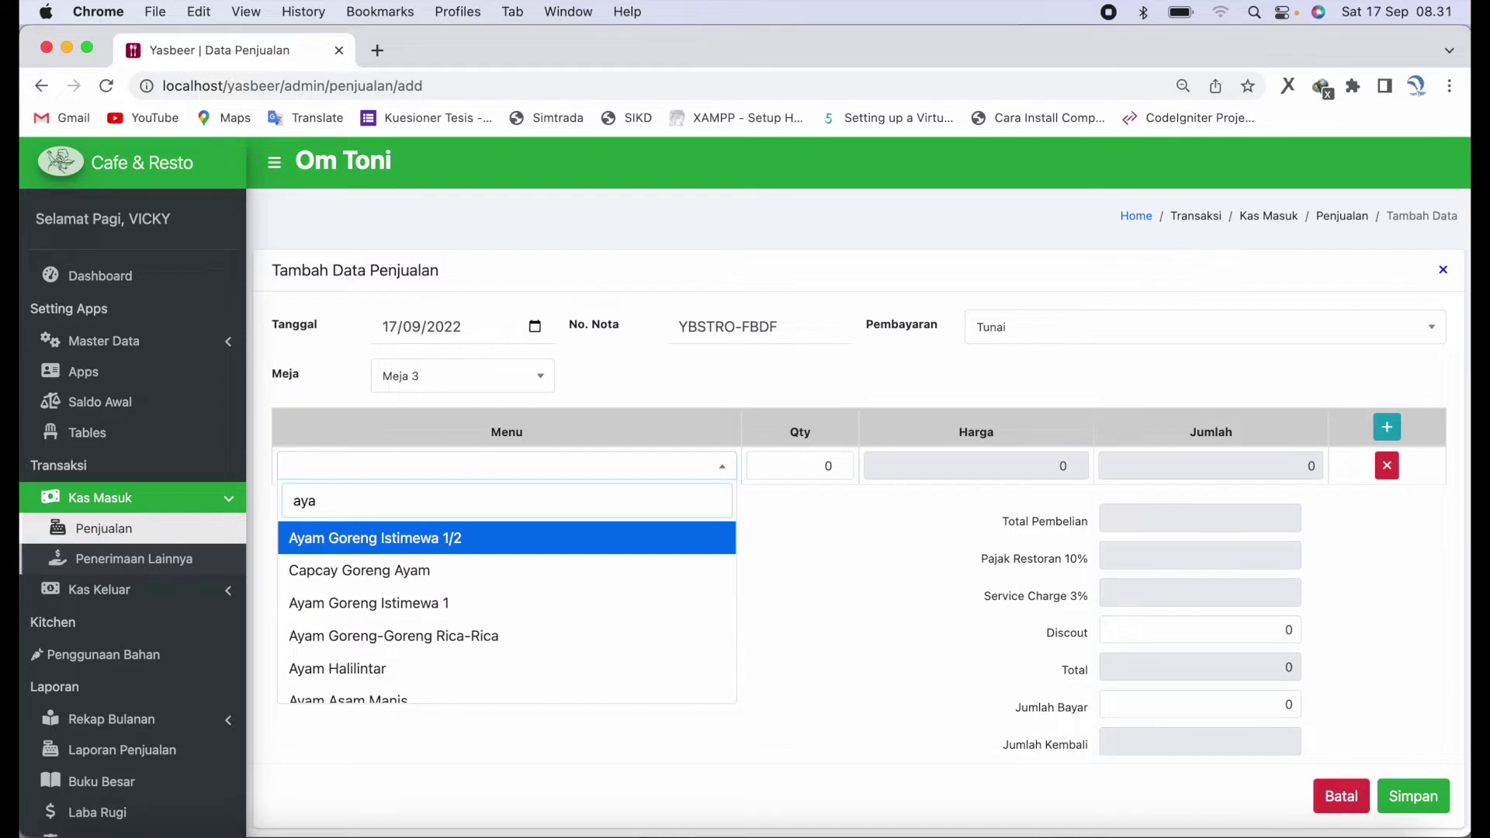
text(m go)
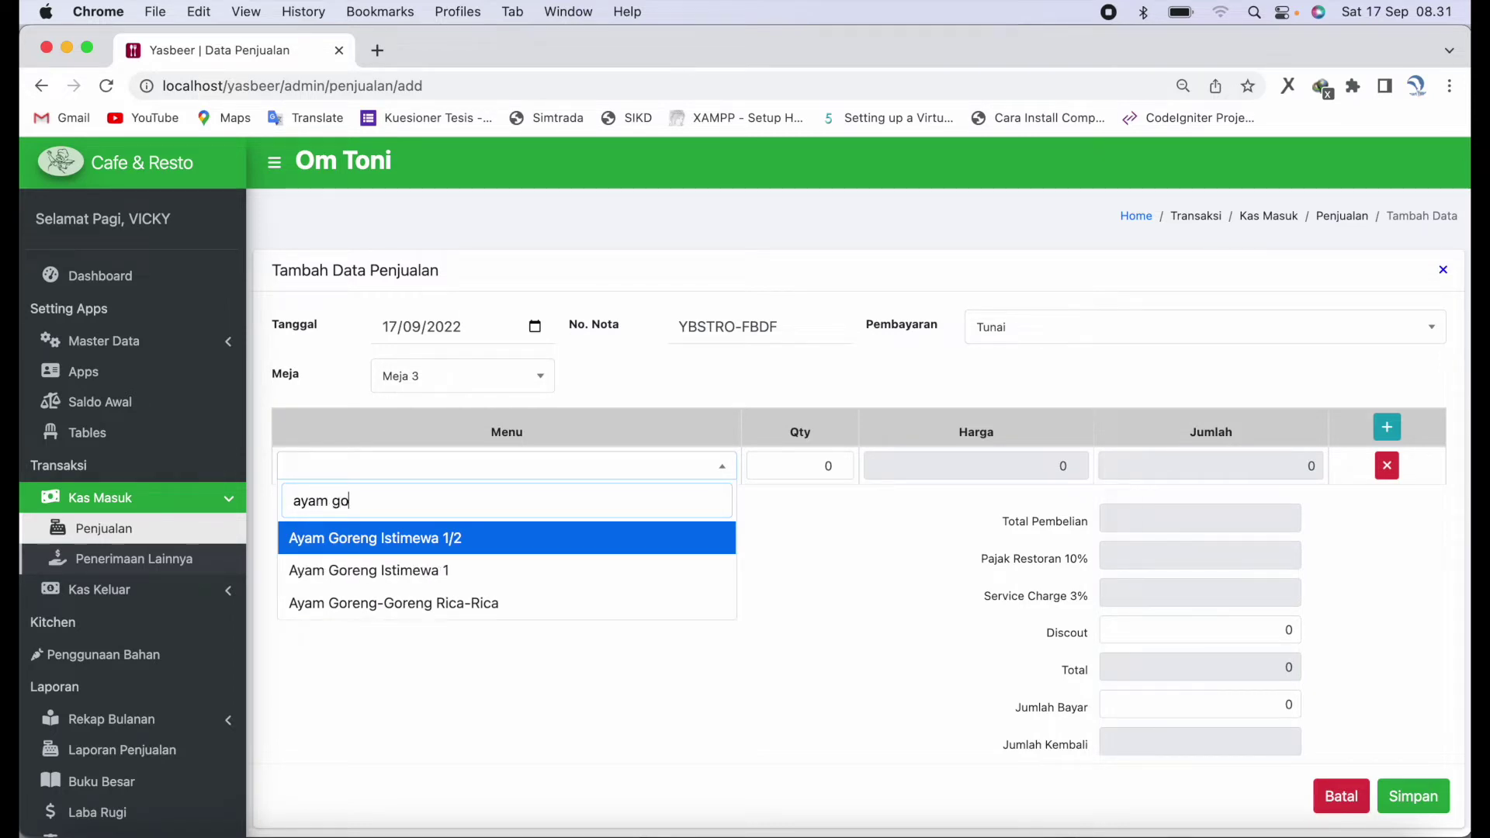
click(461, 604)
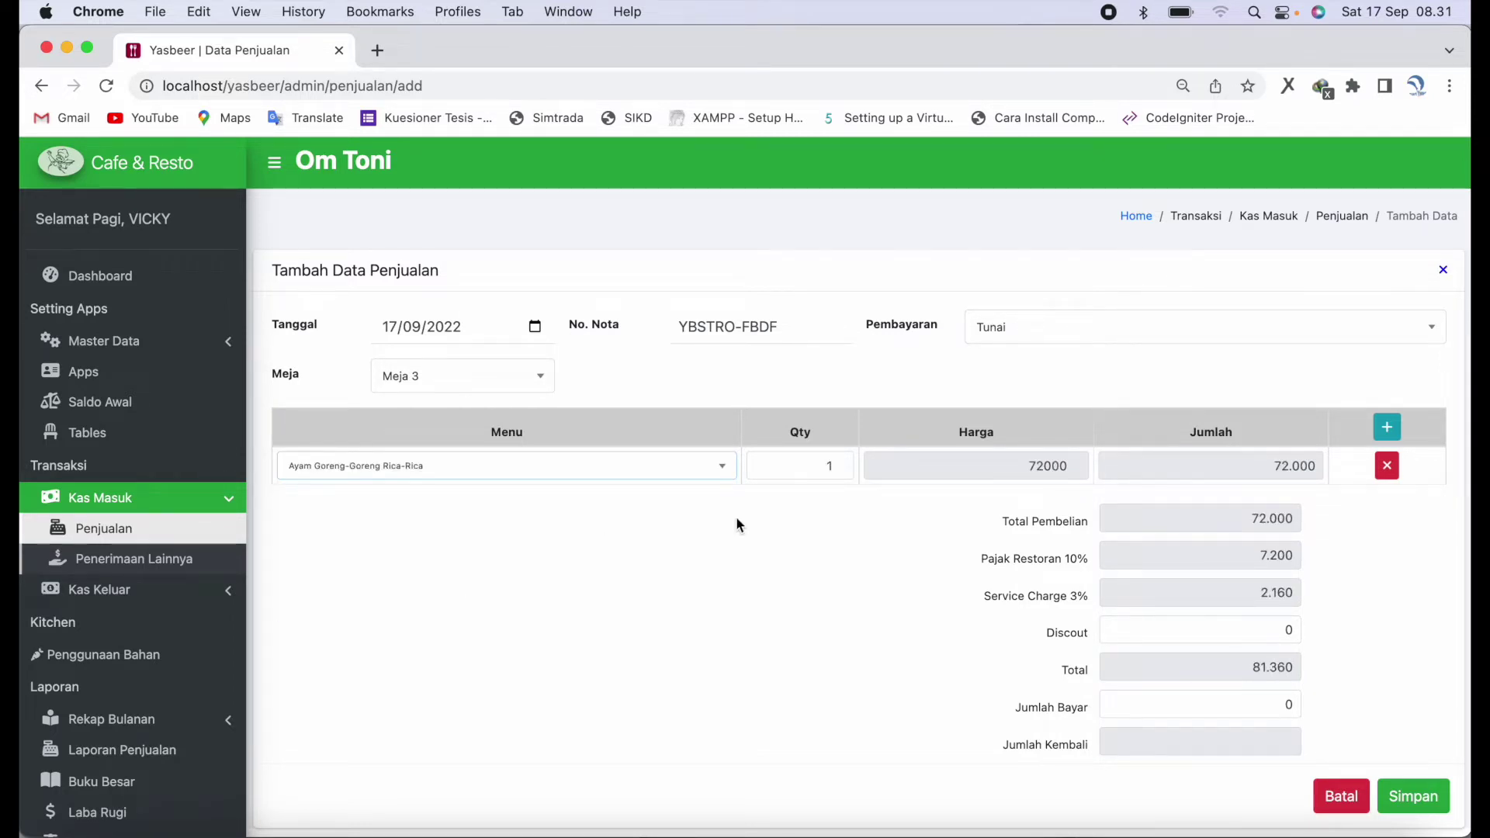
double_click(792, 466)
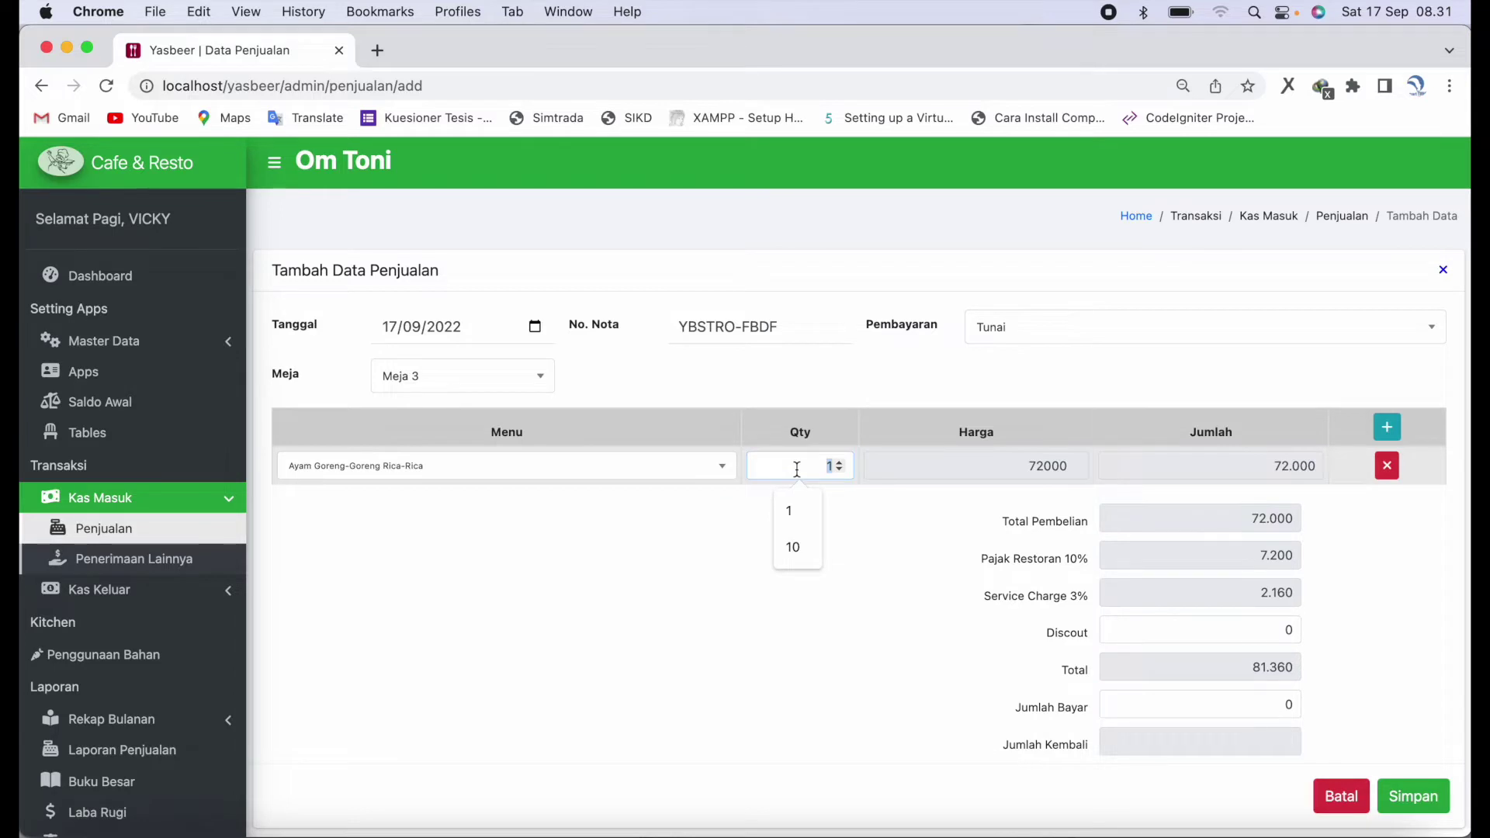
text(4)
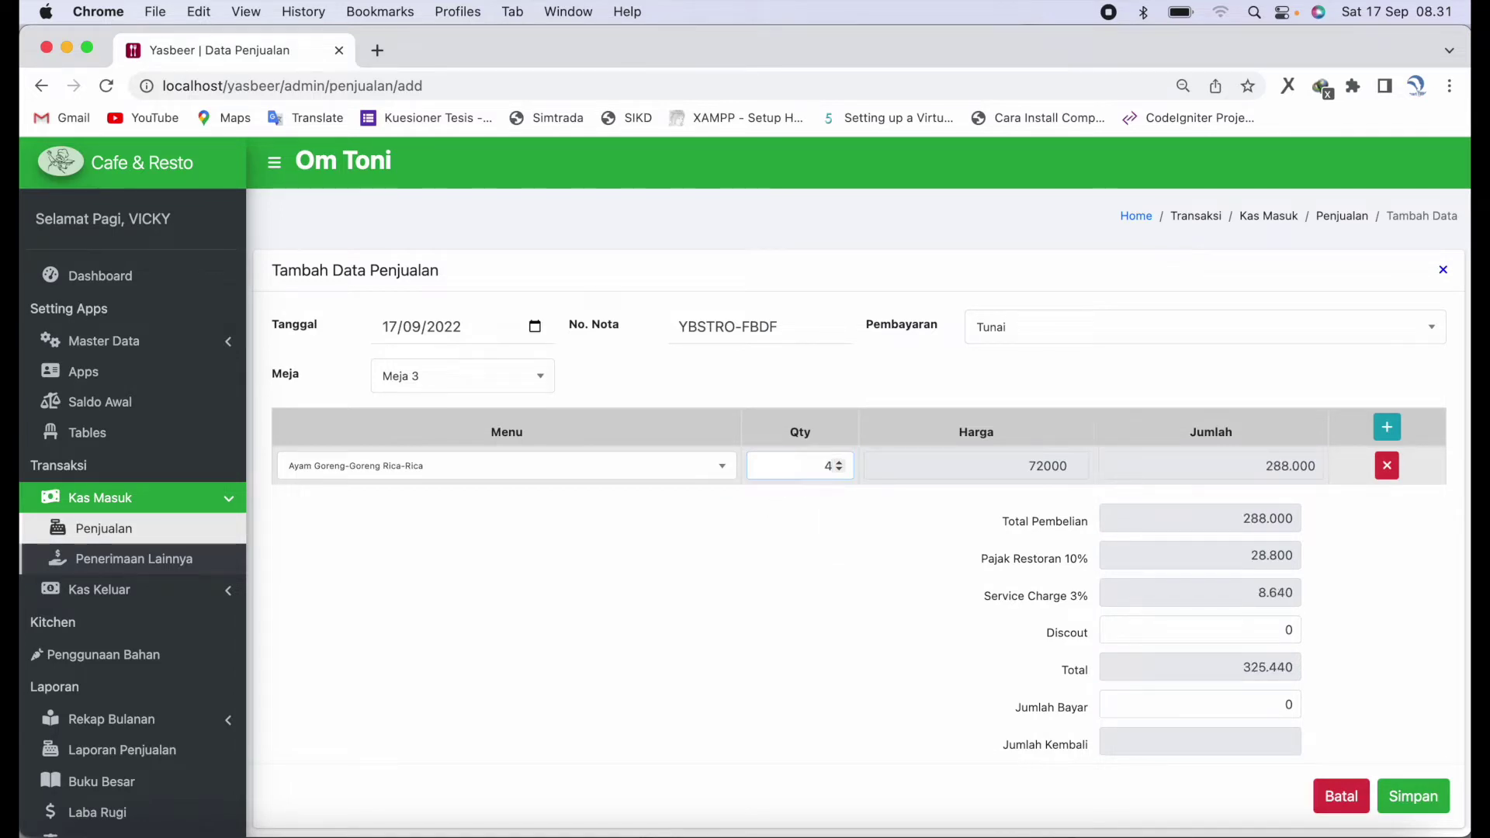
- Add a second order row with Sapi Lada Hitam at quantity 2
click(1389, 427)
click(702, 503)
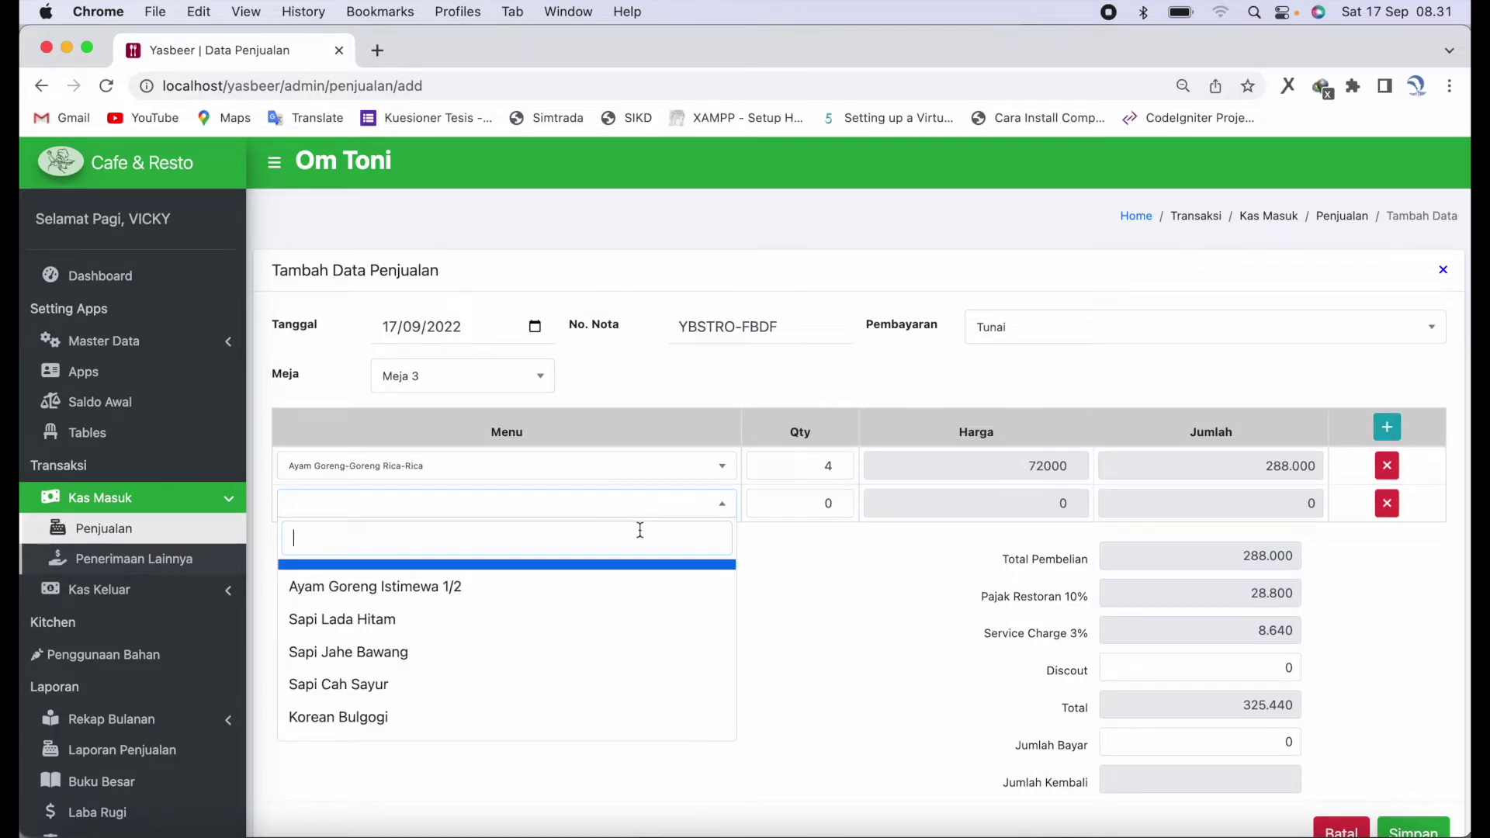
text(es)
key(BackSpace)
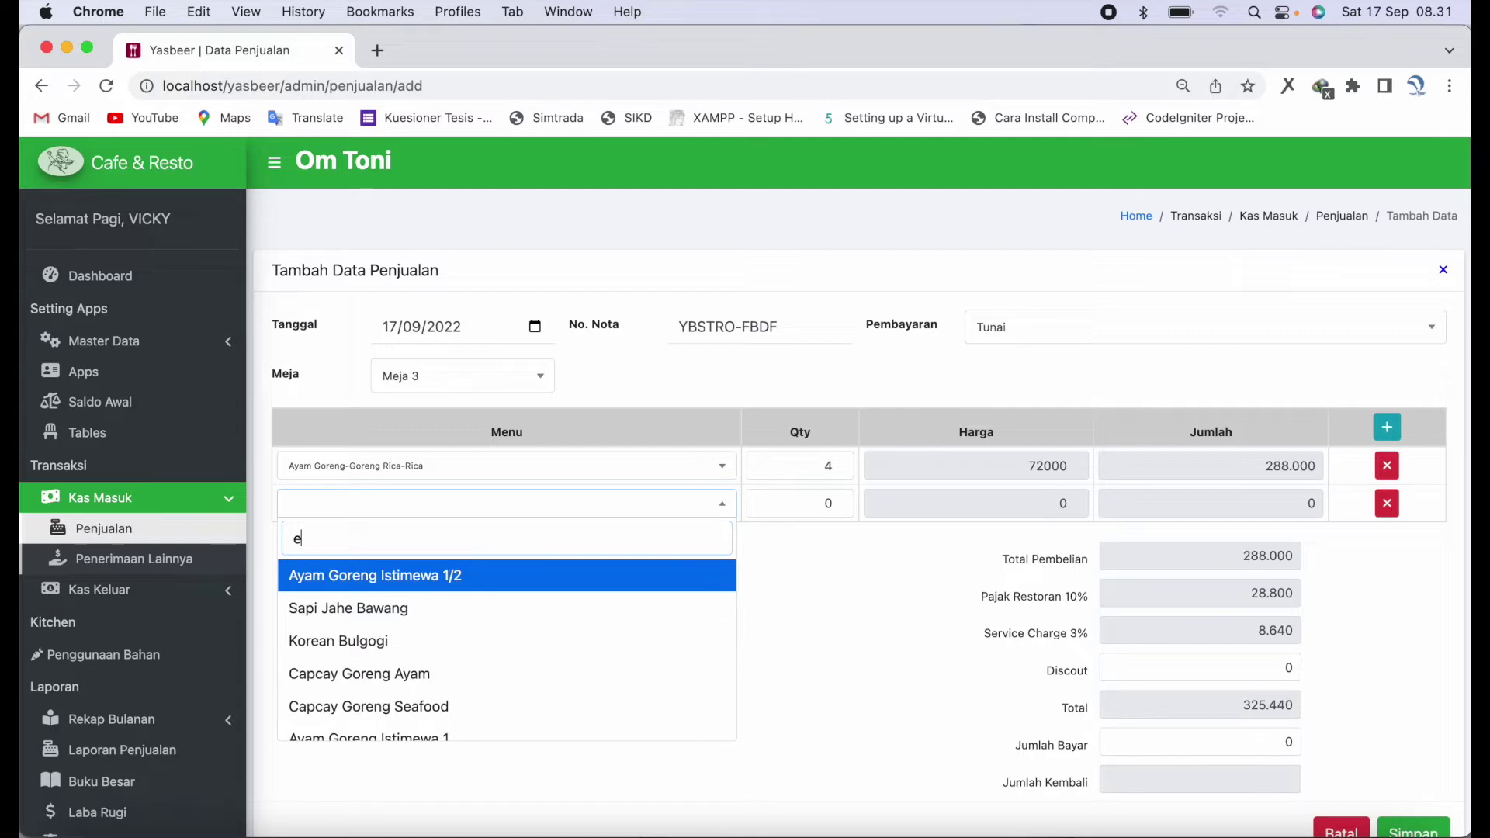
key(BackSpace)
scroll(455, 718, down, 3)
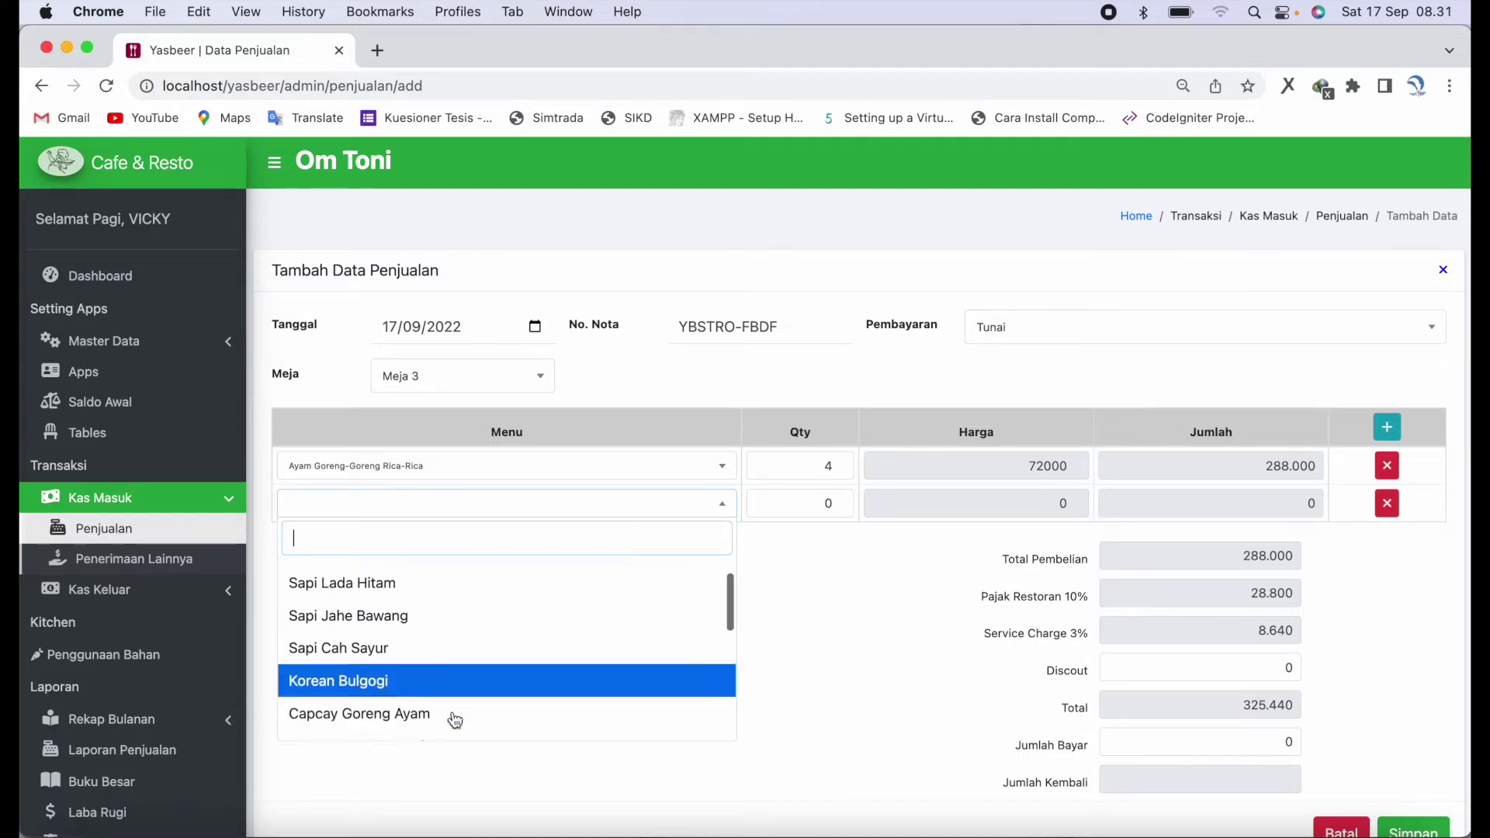
scroll(456, 720, down, 5)
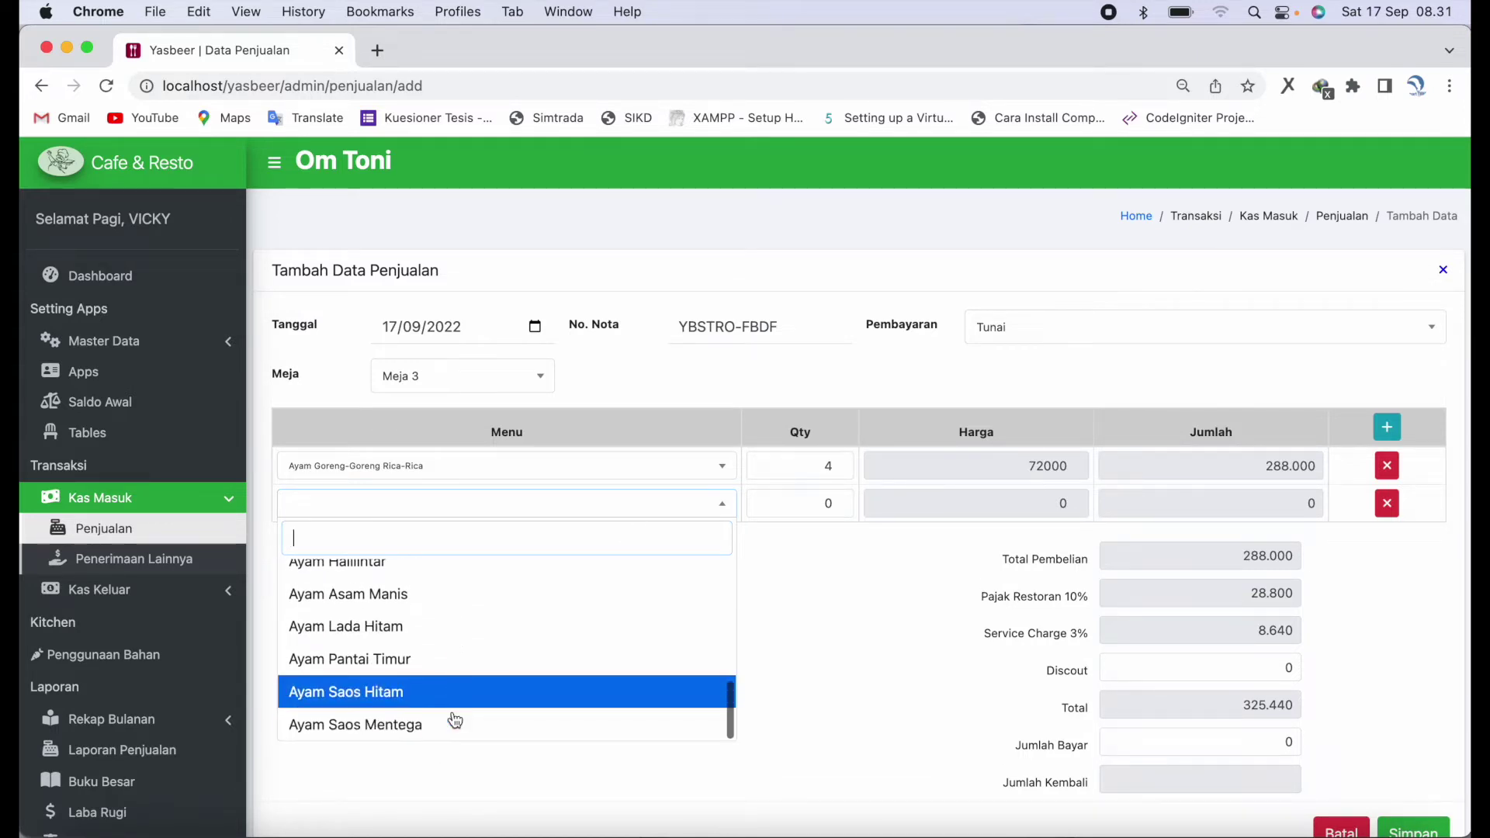
scroll(456, 718, up, 5)
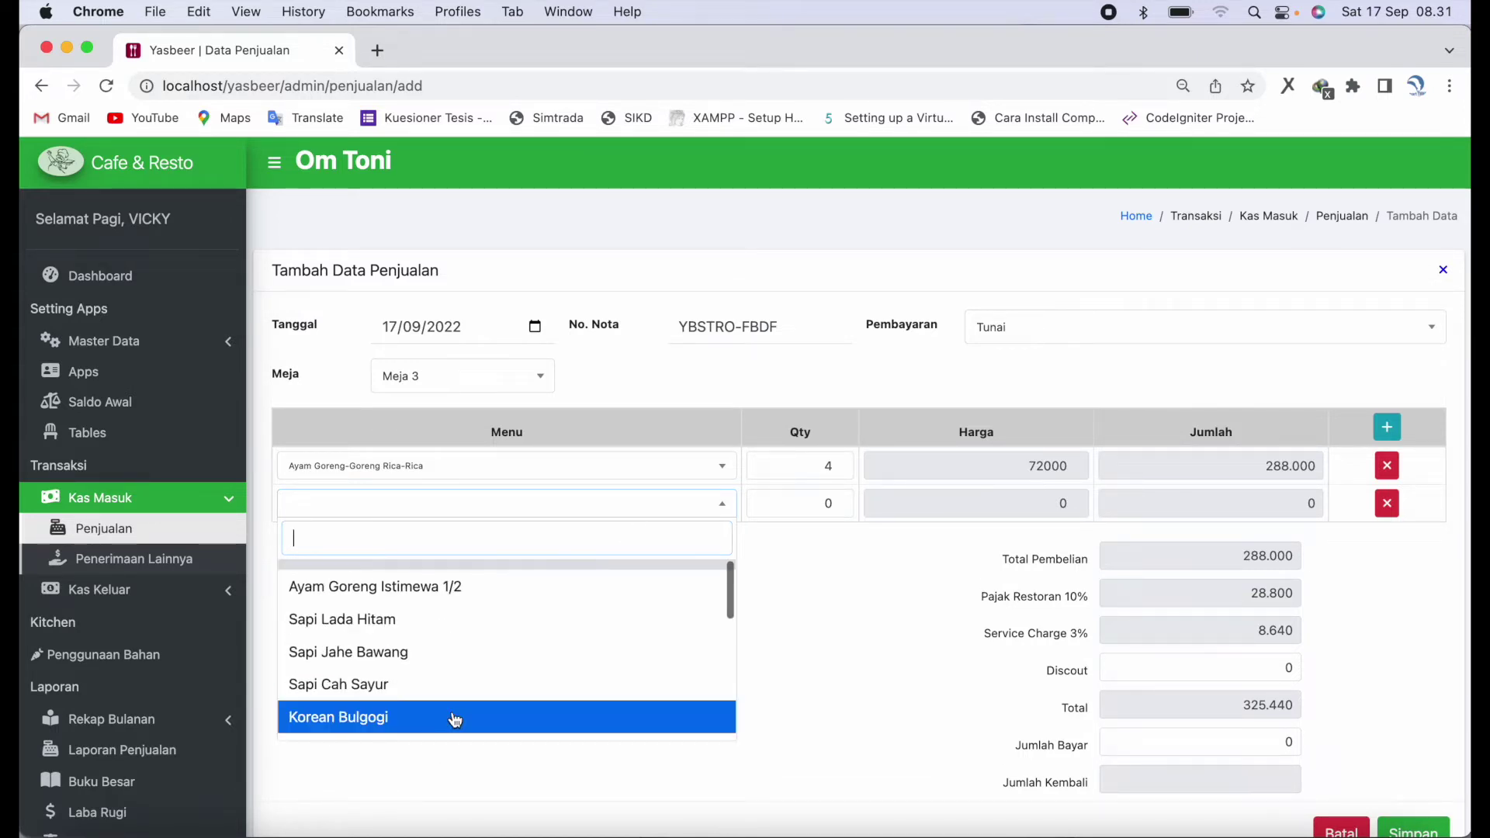
click(474, 619)
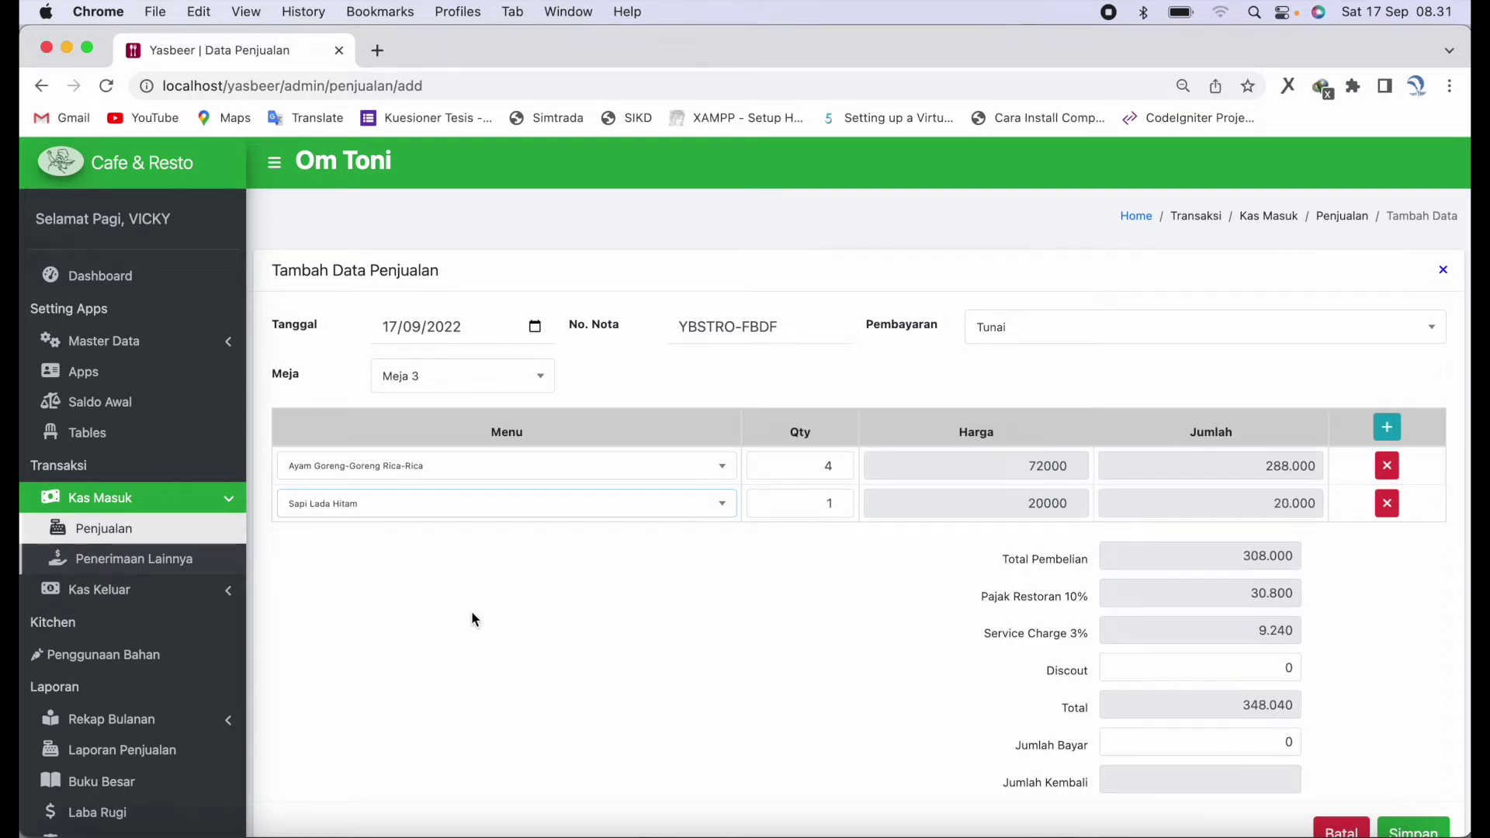
double_click(786, 504)
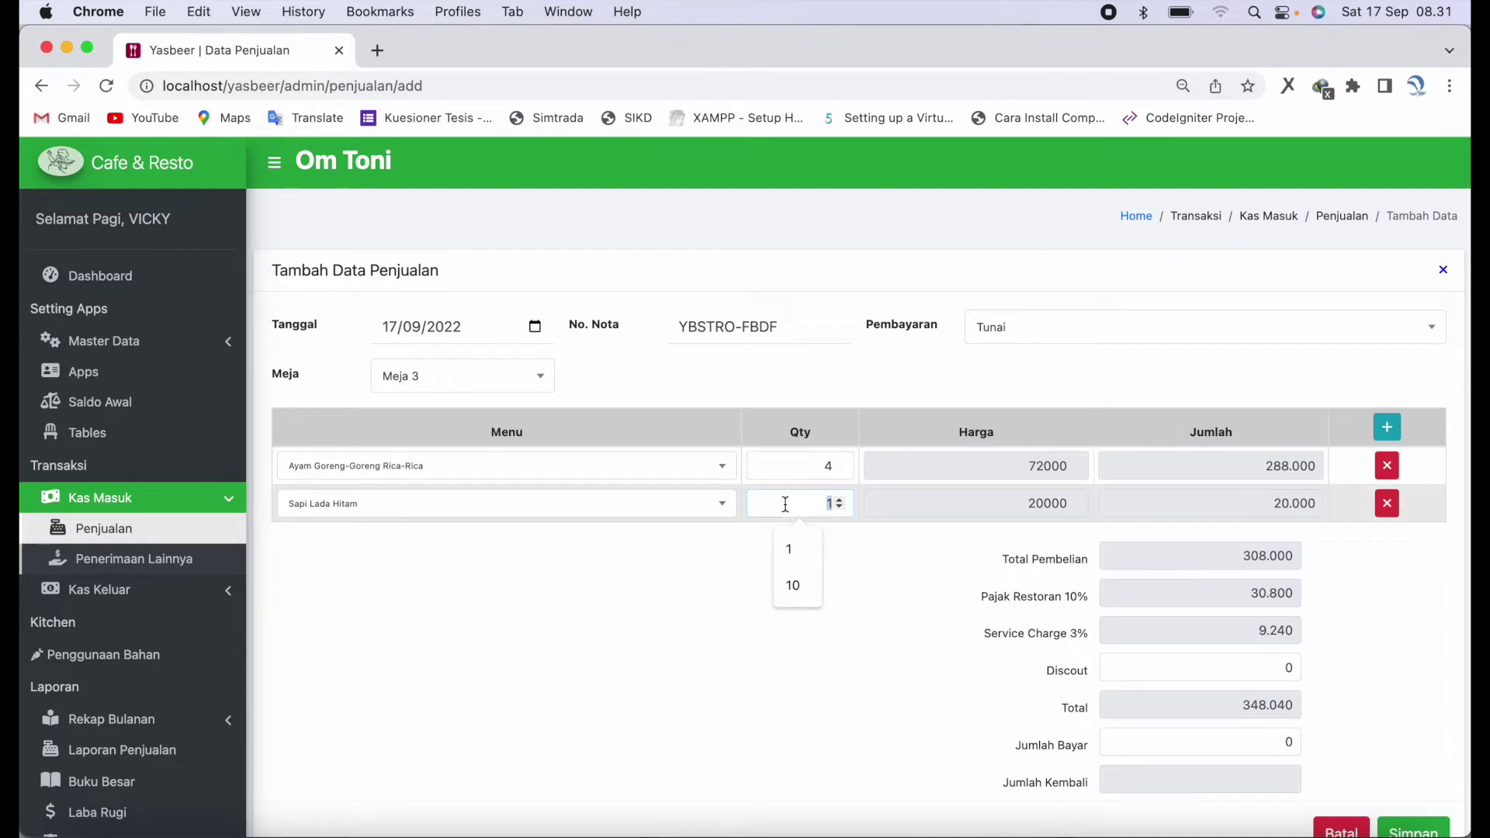
key(BackSpace)
click(839, 501)
click(839, 502)
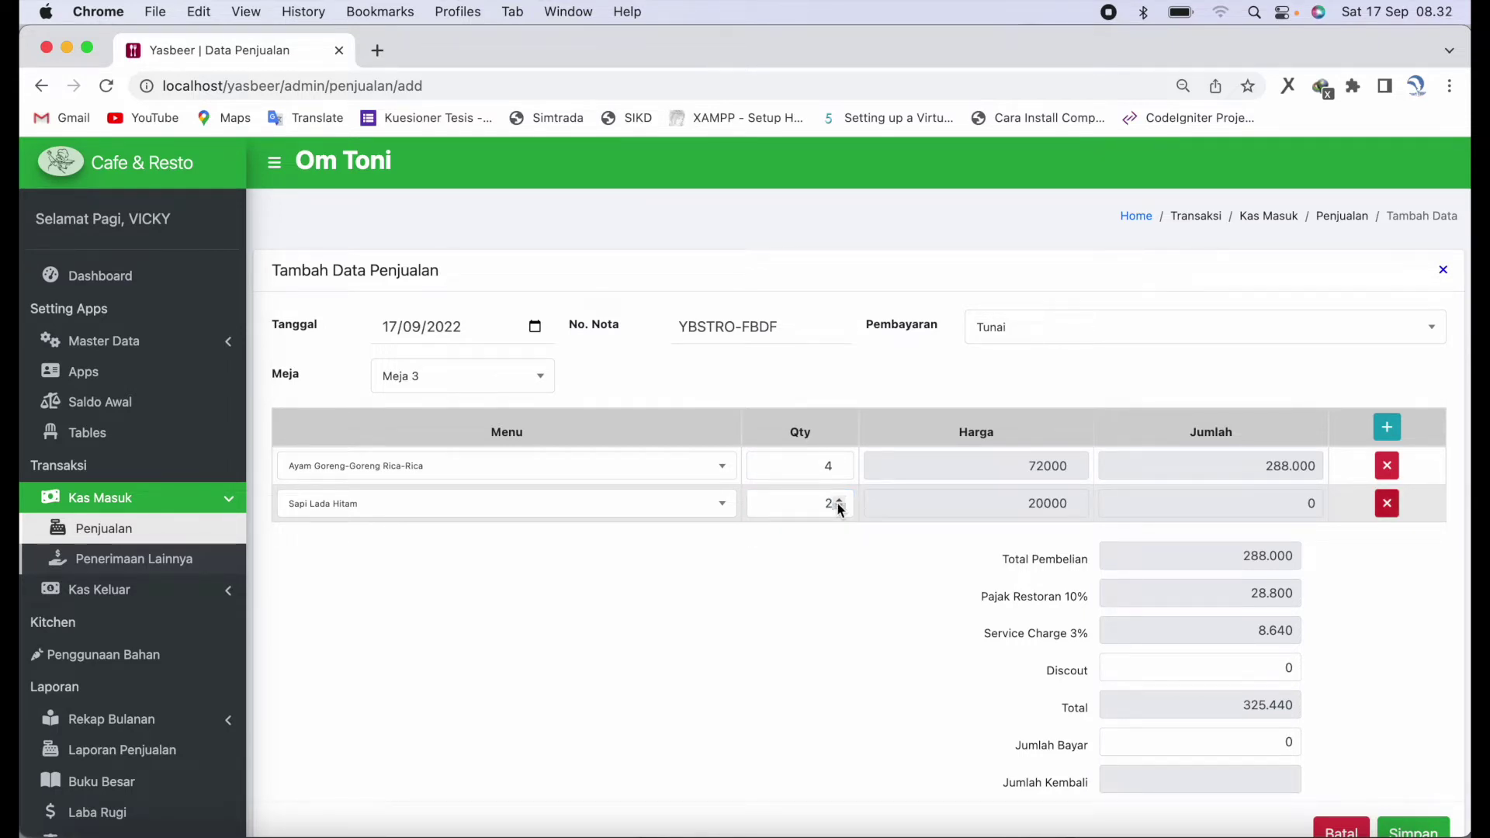
- Change the second row to Sapi Jahe Bawang with quantity 2
click(716, 505)
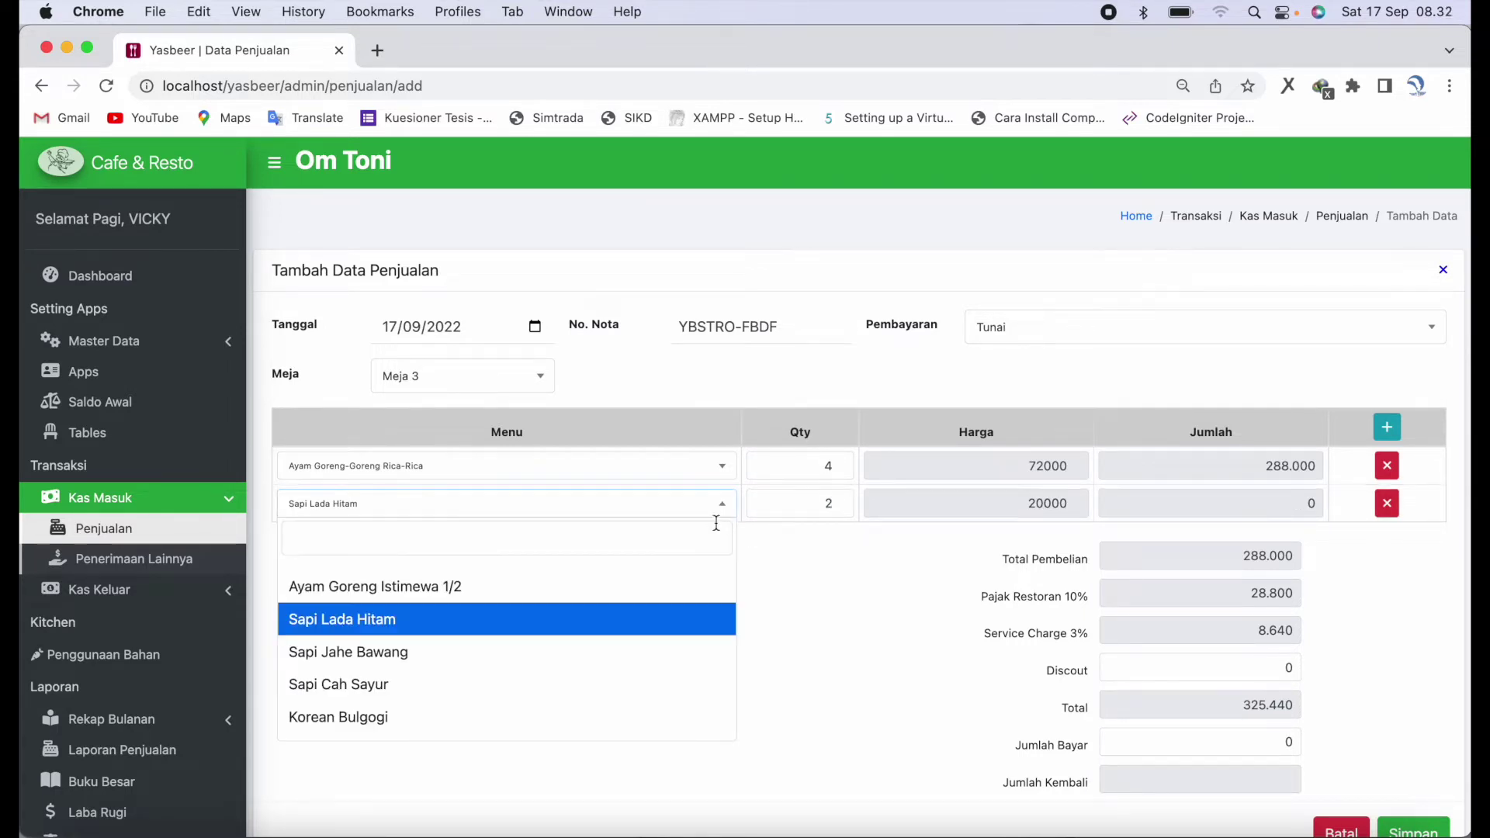
click(636, 655)
click(813, 504)
text(2)
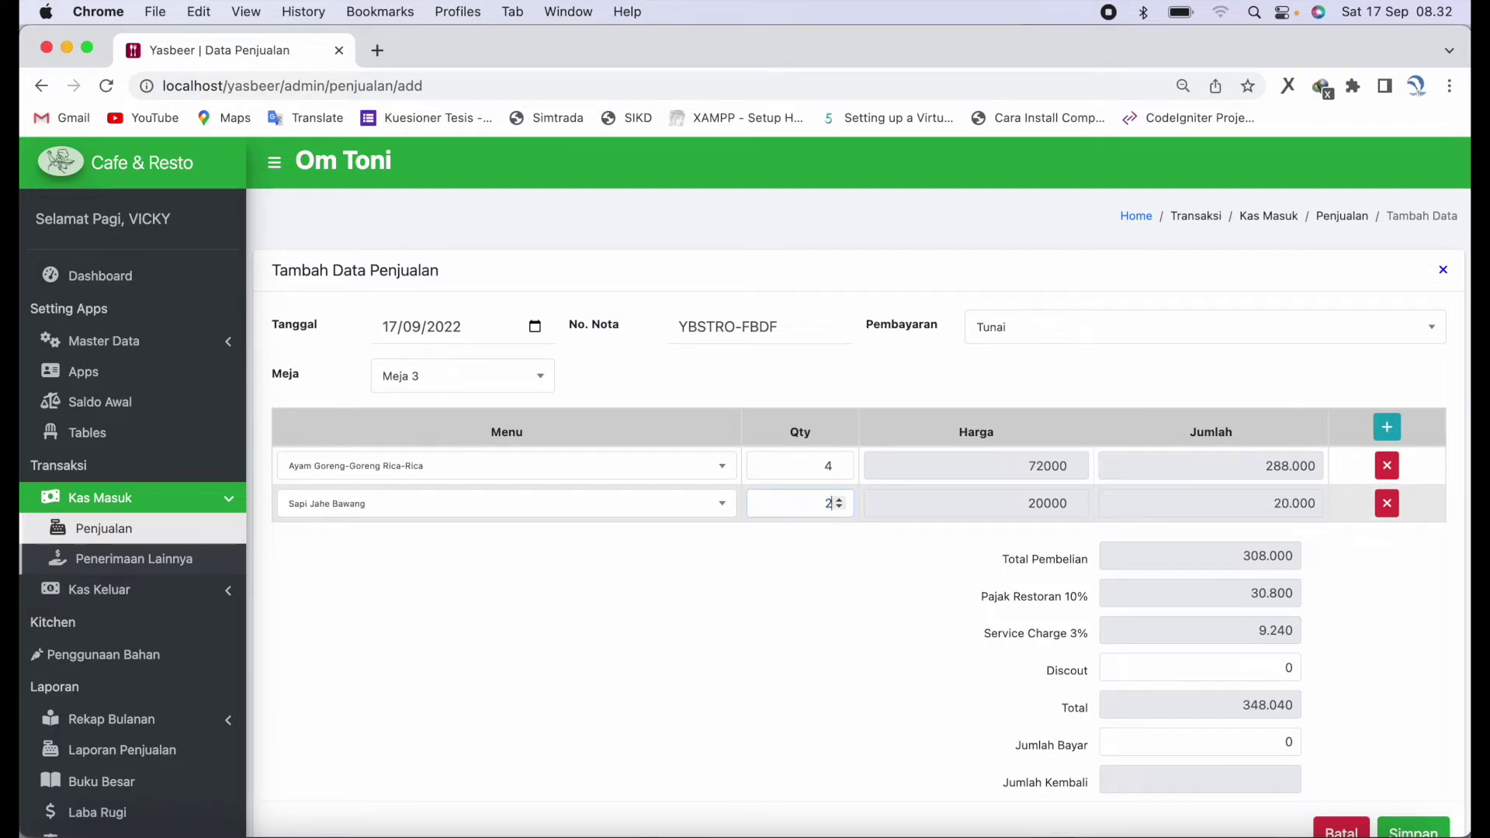
click(921, 567)
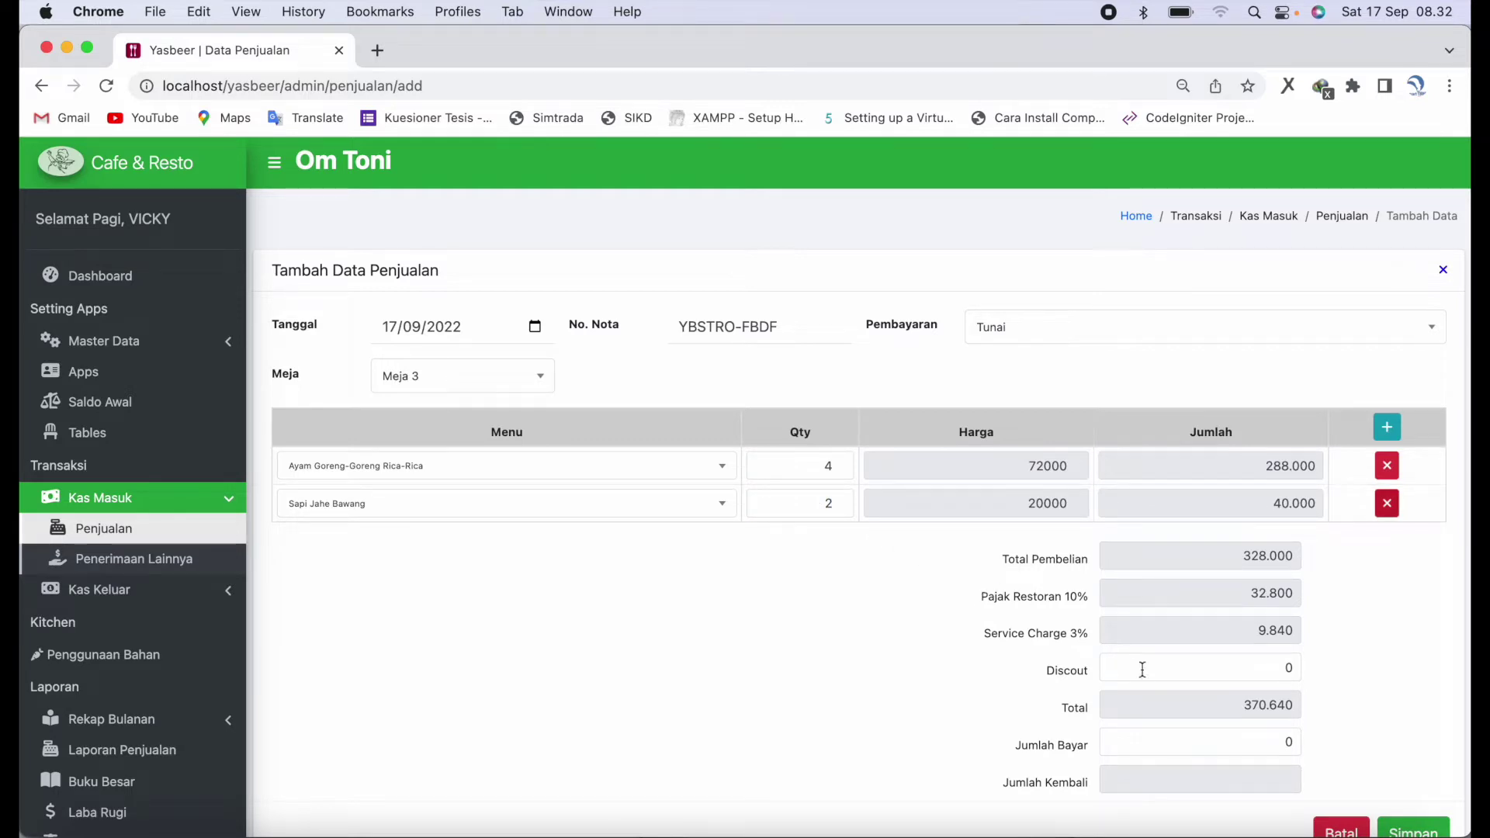
scroll(1147, 694, down, 1)
- Enter 400000 as the amount paid, keep the discount at 0, and save the sale
click(1146, 714)
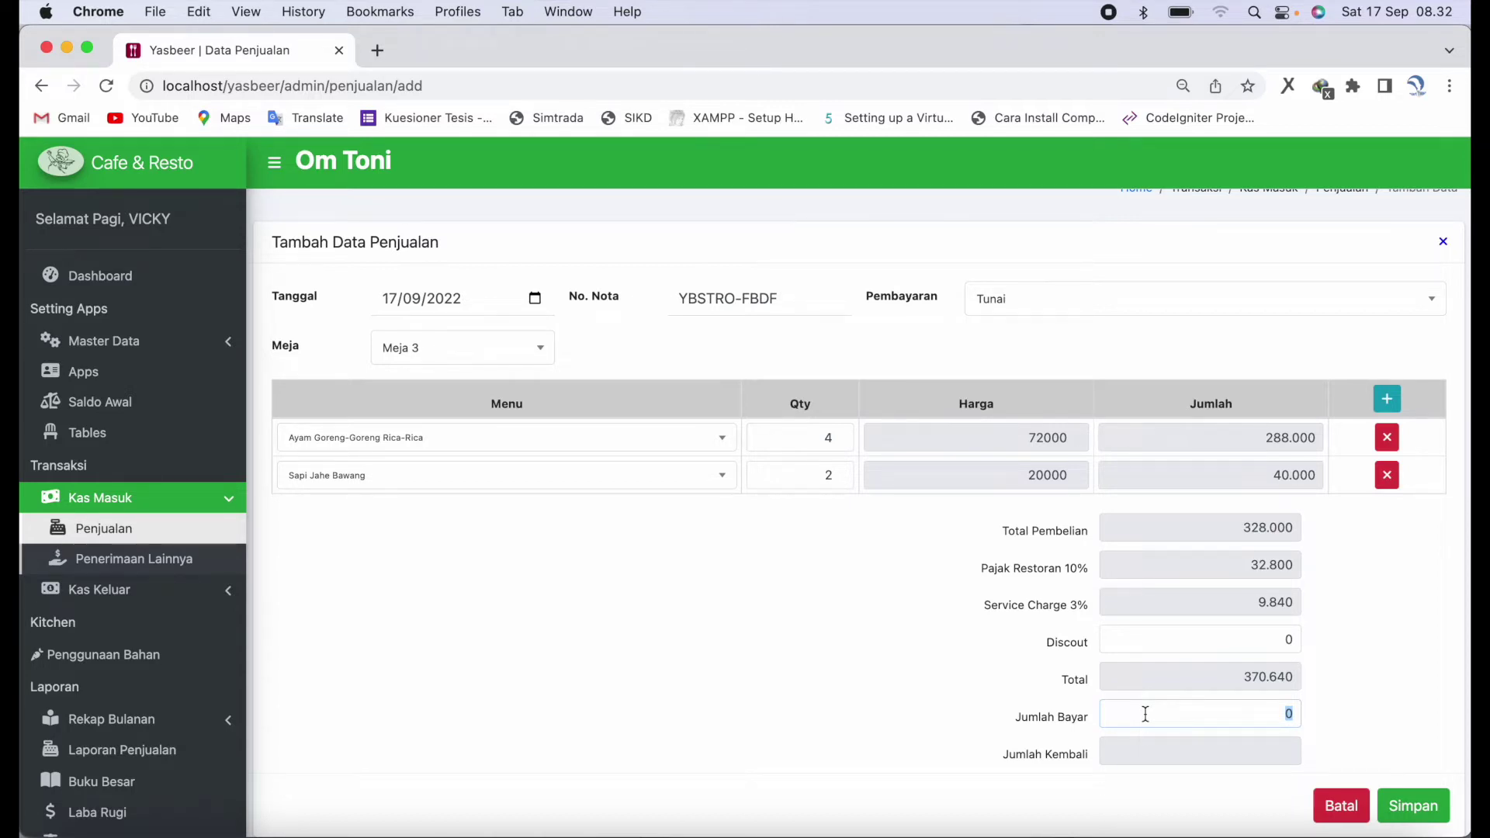
text(400000)
click(1242, 645)
text(360)
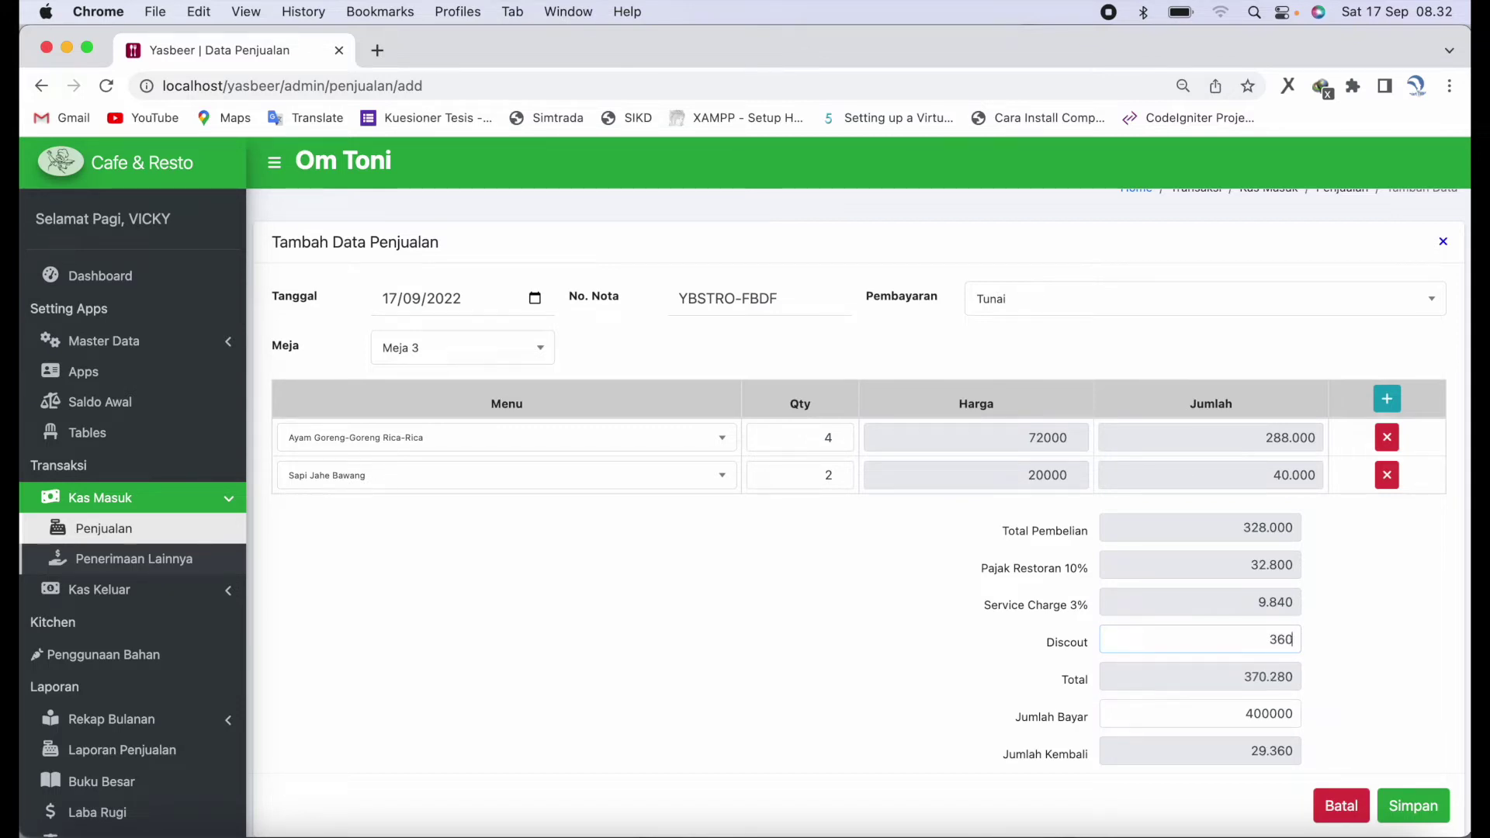
text(00)
key(BackSpace)
key(BackSpace)
key(BackSpace)
text(0)
key(Tab)
key(Tab)
click(1421, 807)
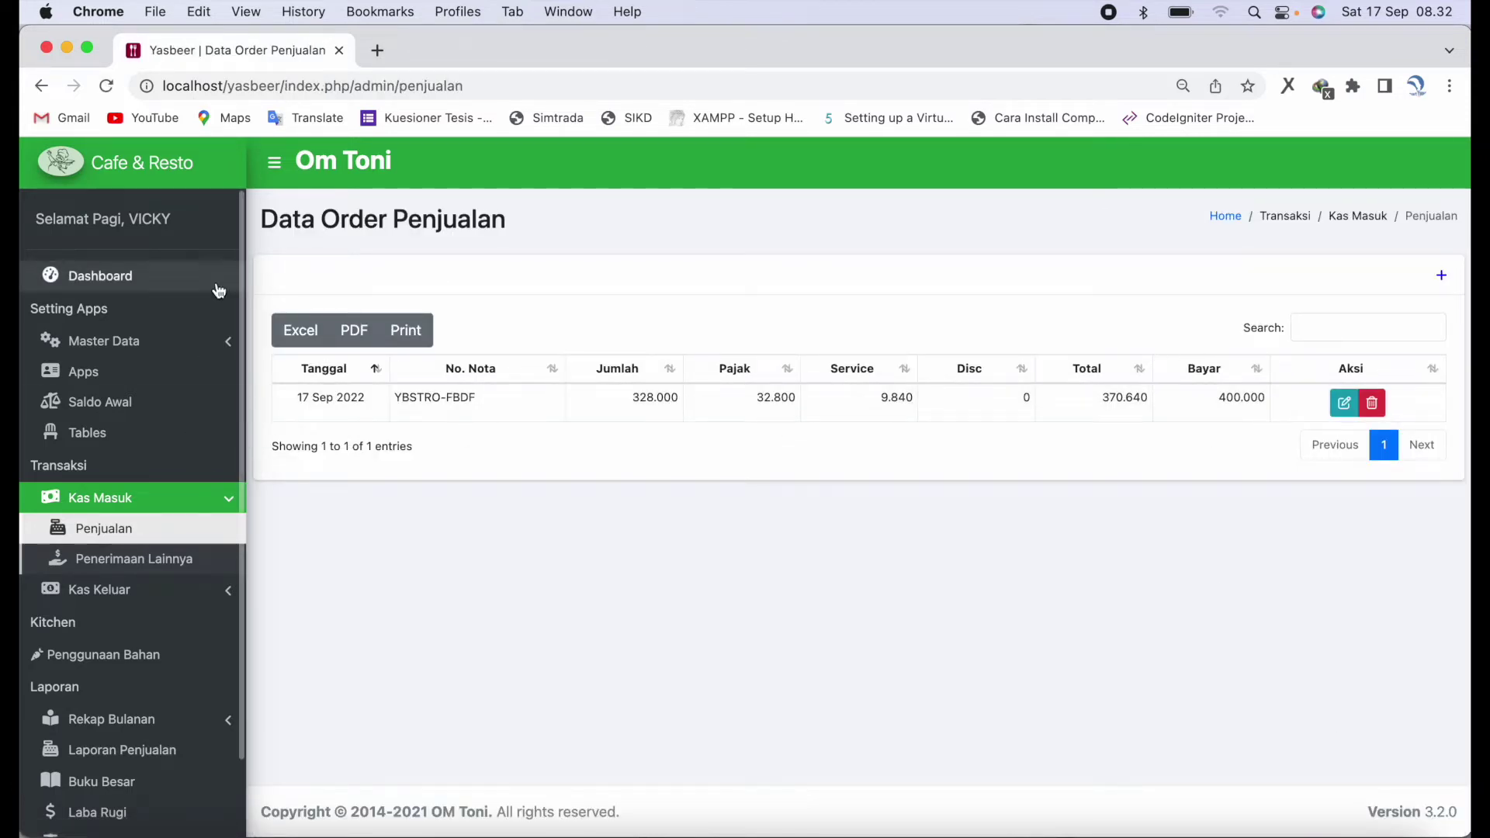
- Scroll through the dashboard totals, then open the Kas Masuk > Penerimaan Lainnya list
click(190, 281)
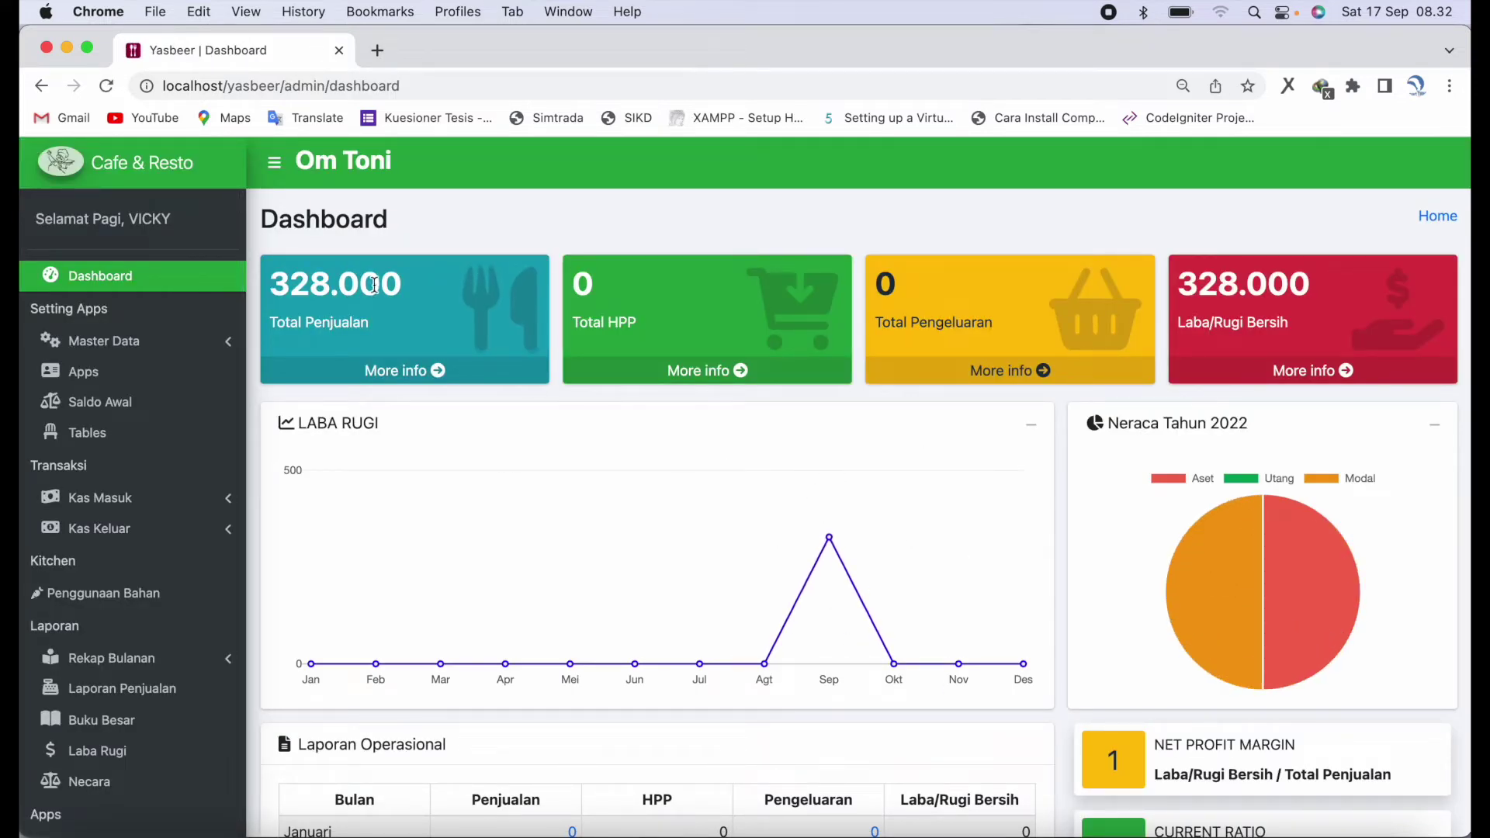
scroll(753, 557, down, 5)
scroll(757, 563, down, 4)
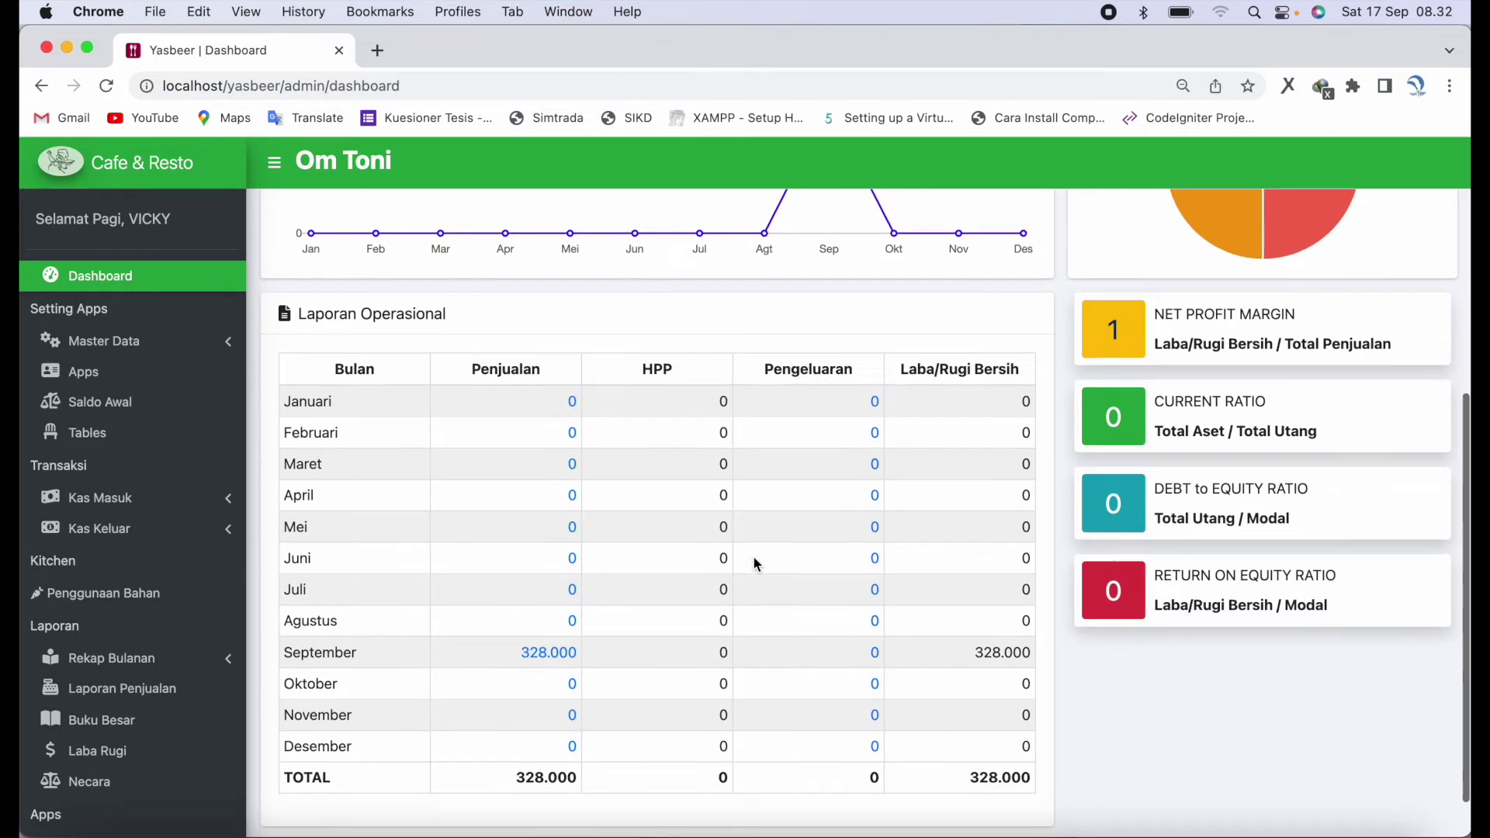
scroll(857, 589, up, 9)
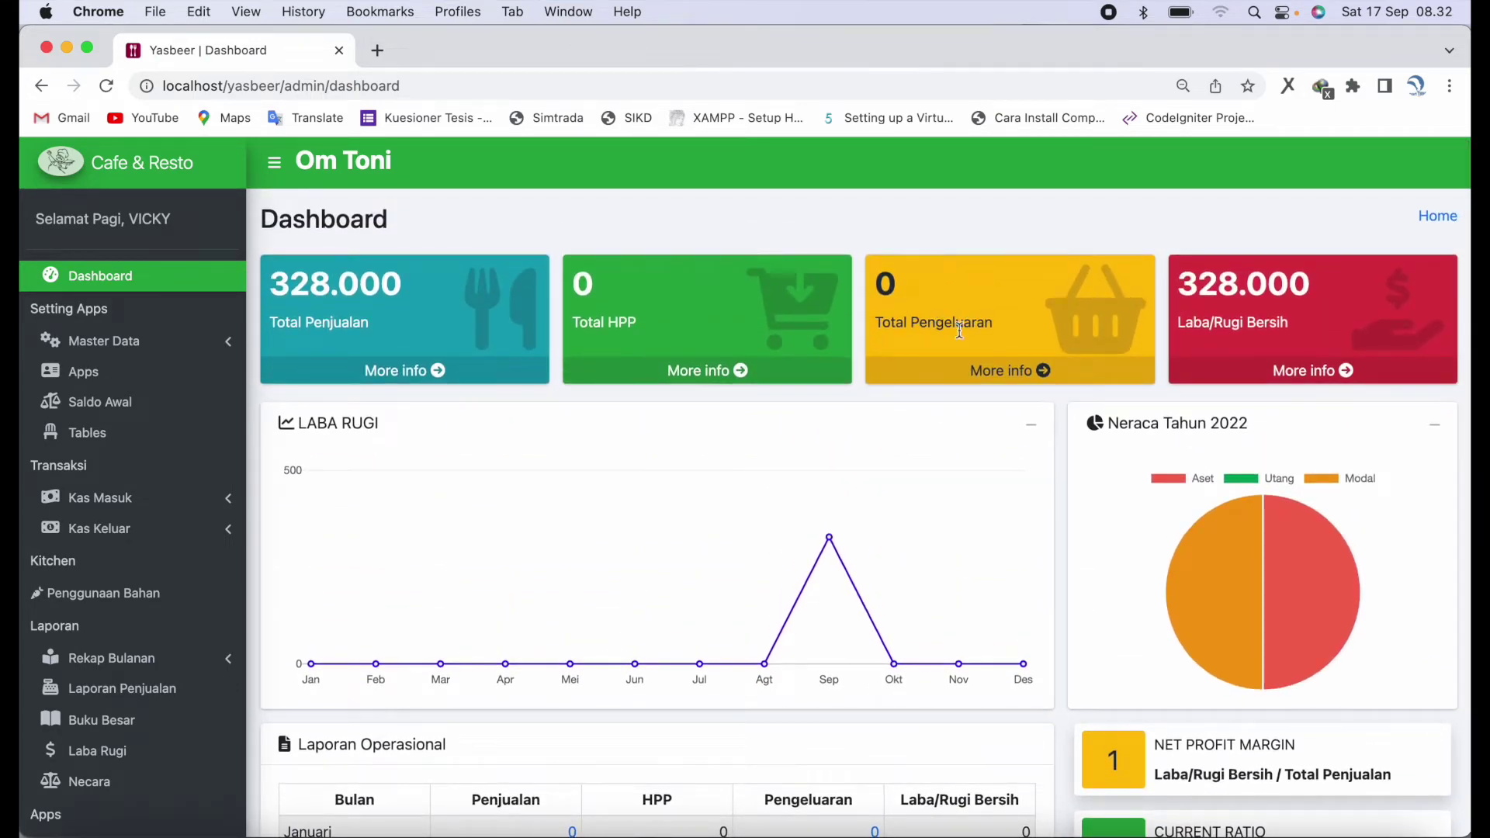
scroll(953, 441, down, 1)
click(216, 506)
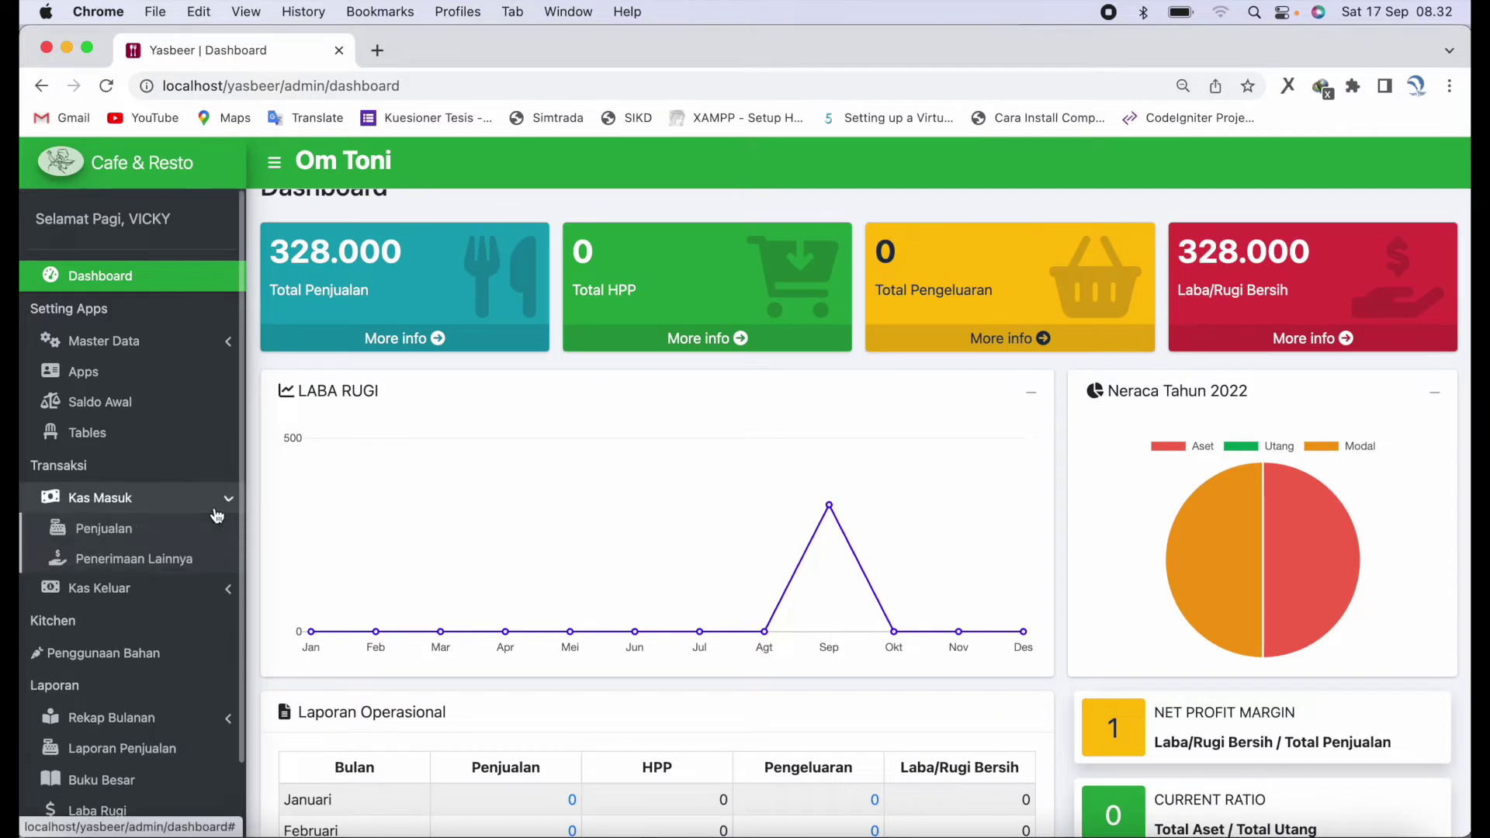
click(204, 568)
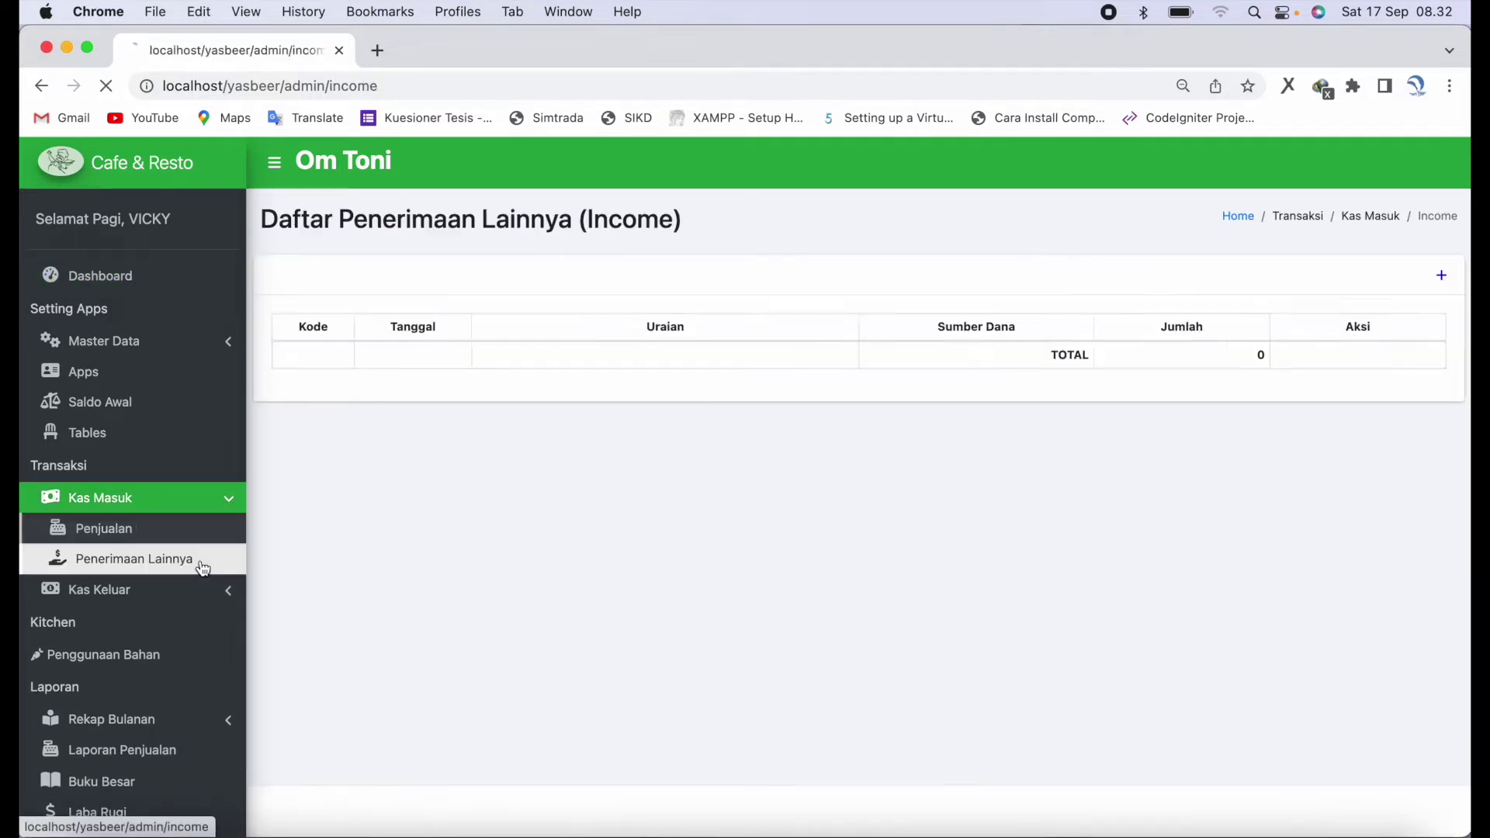
- Start a new income entry T0001 dated 01/09/2022 in category Utang Bank BNI
click(1441, 276)
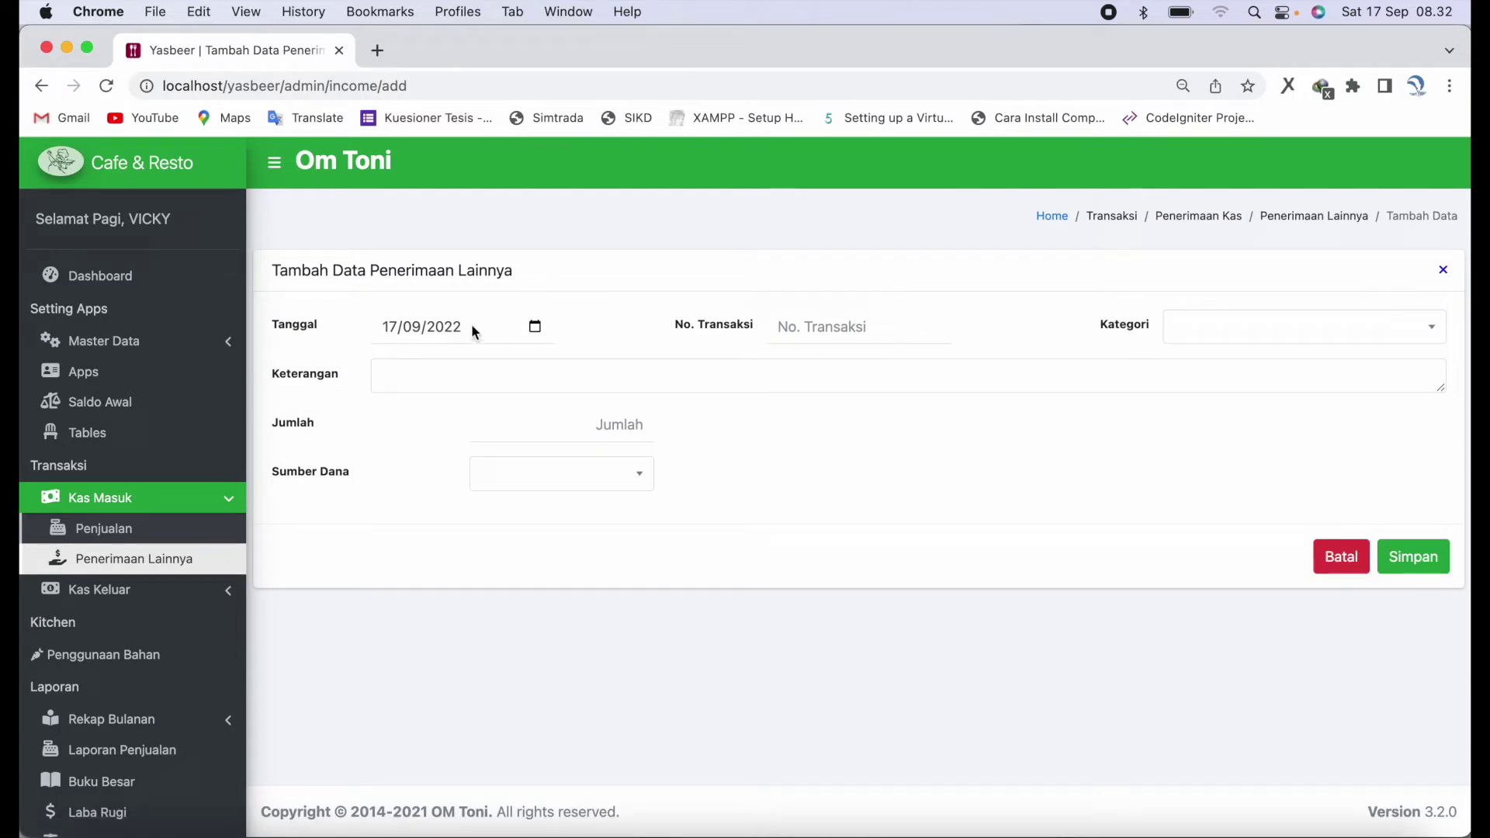
text(01)
click(818, 329)
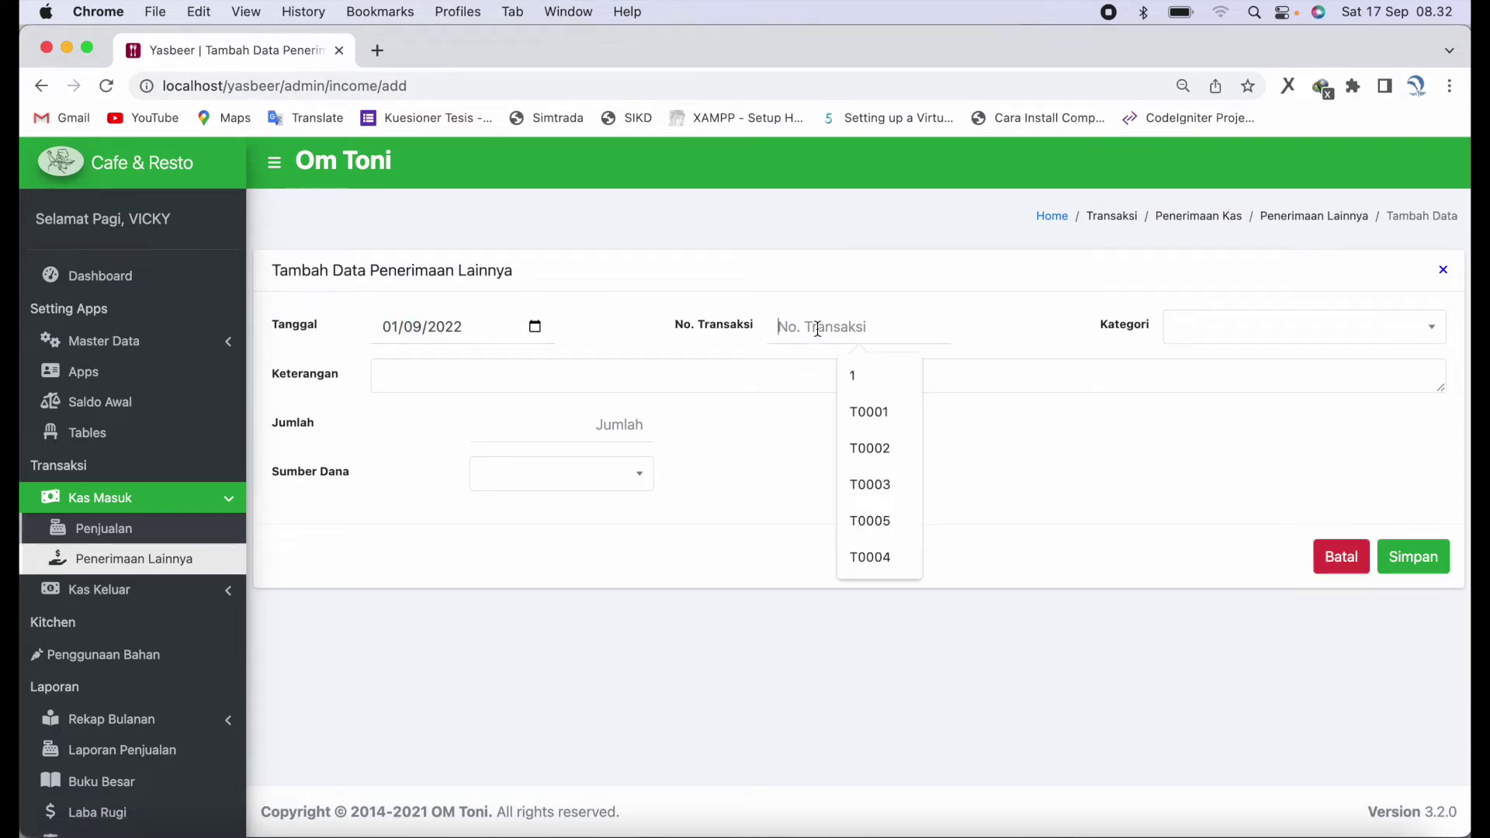
click(874, 409)
click(1392, 338)
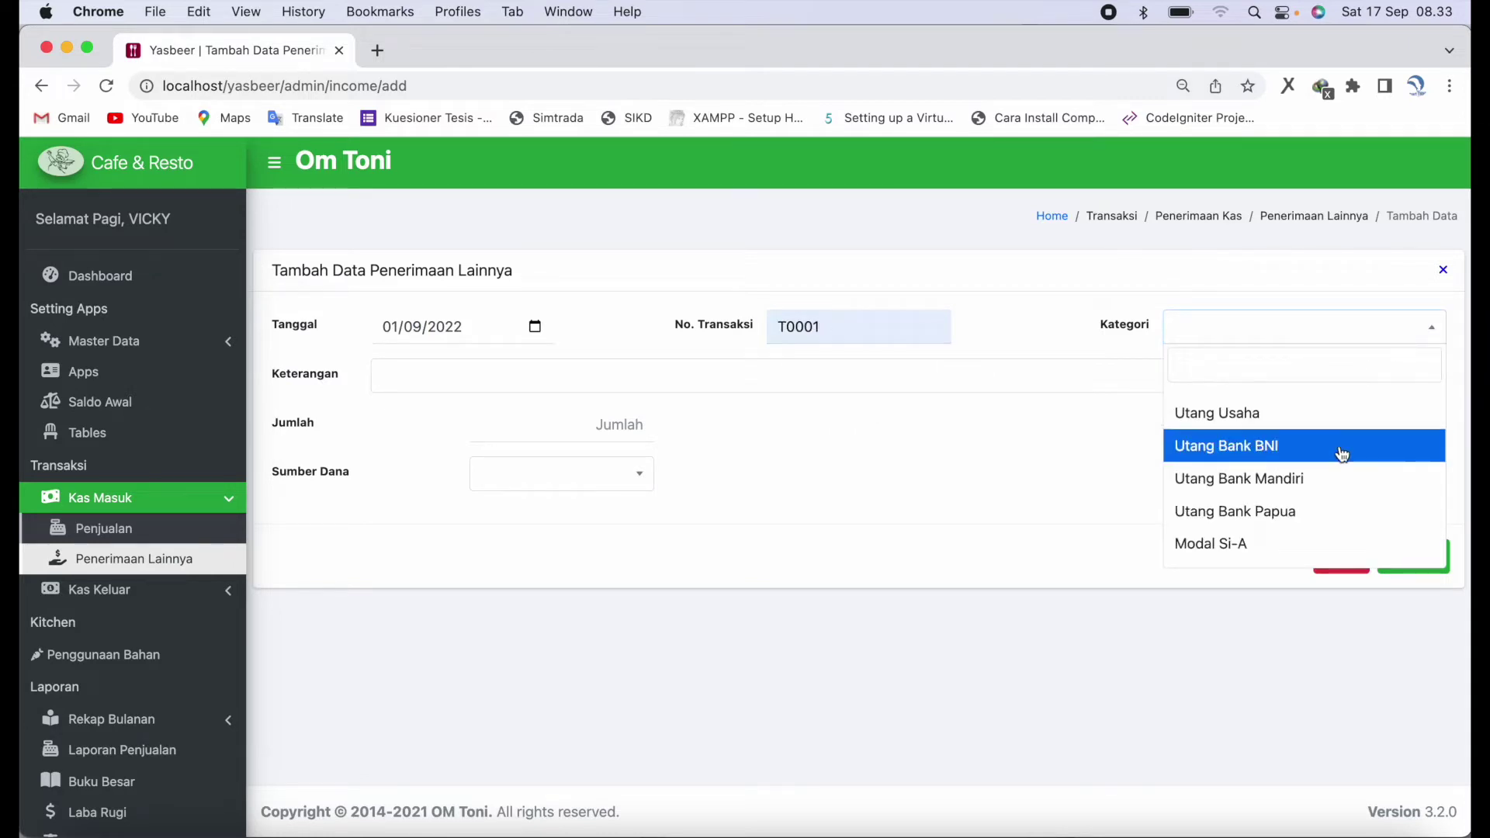
scroll(1331, 506, down, 1)
scroll(1331, 504, up, 1)
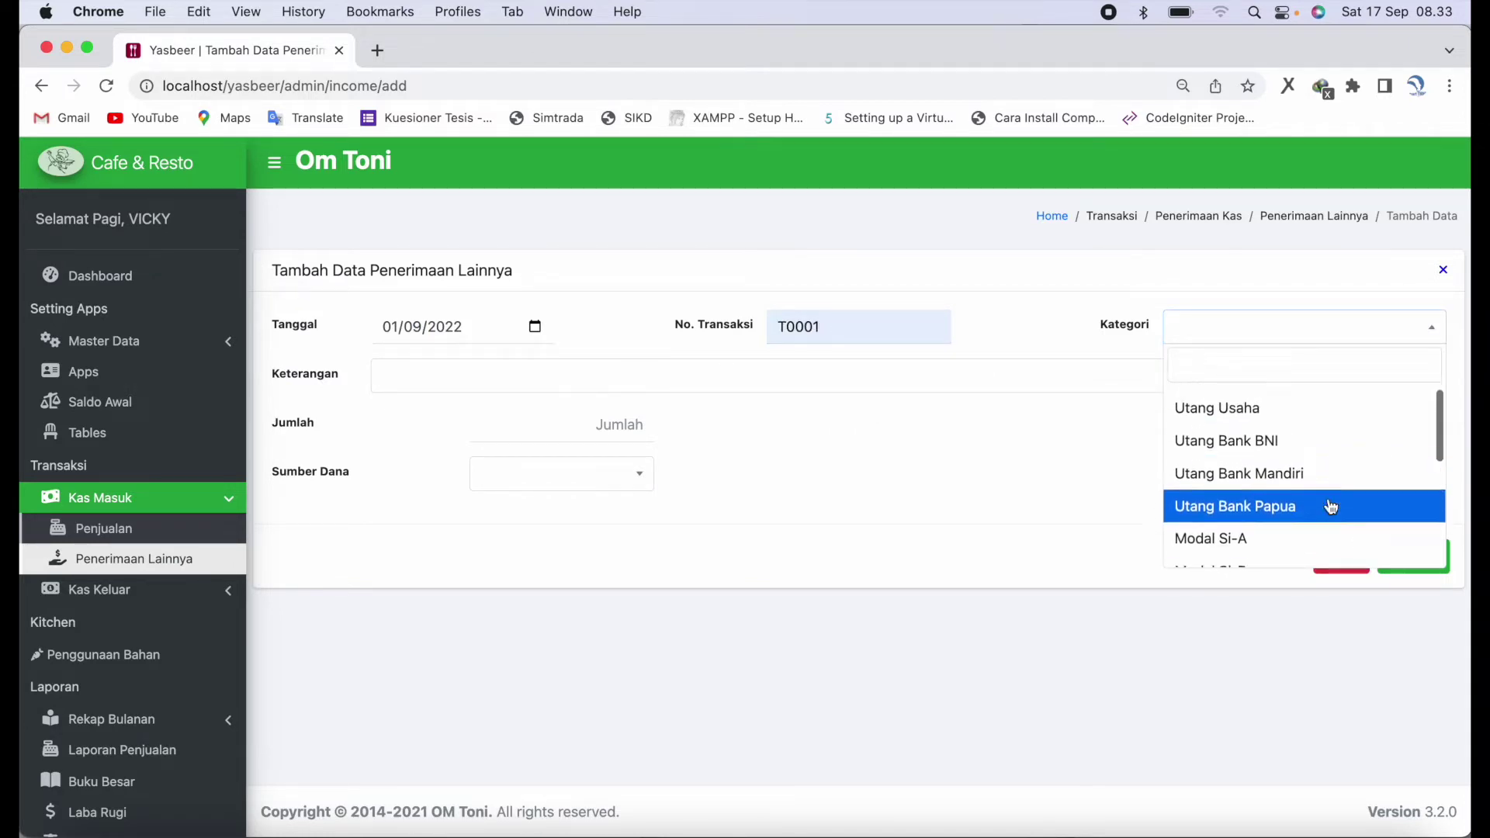
click(1342, 443)
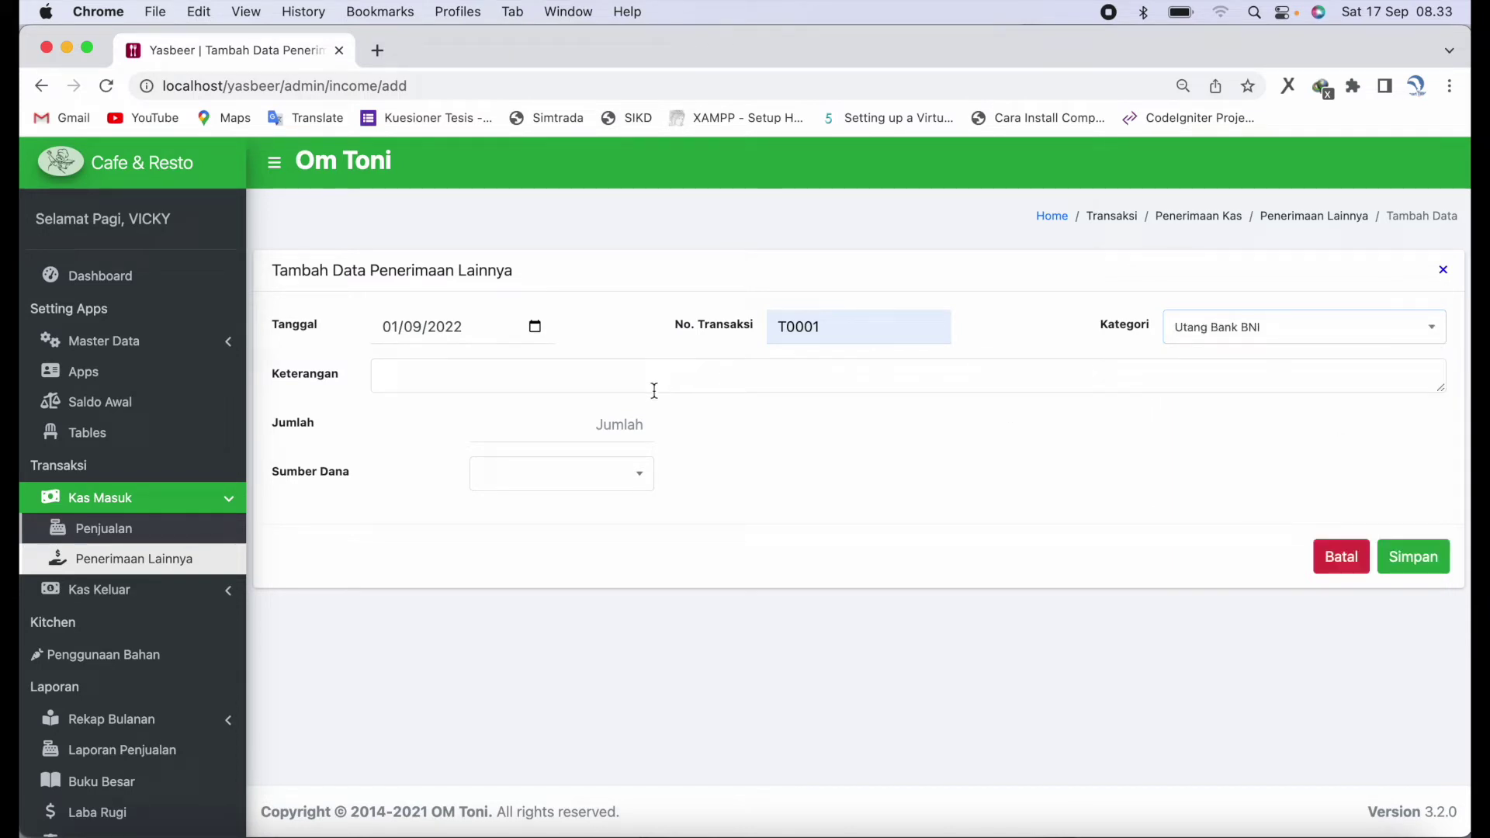
- Describe it as 'Modal Dari Utang Bank', amount 100000000 into Kas Di Bank BNI, and save
text(Modal)
text( Dari U)
text(tan)
text(Bang)
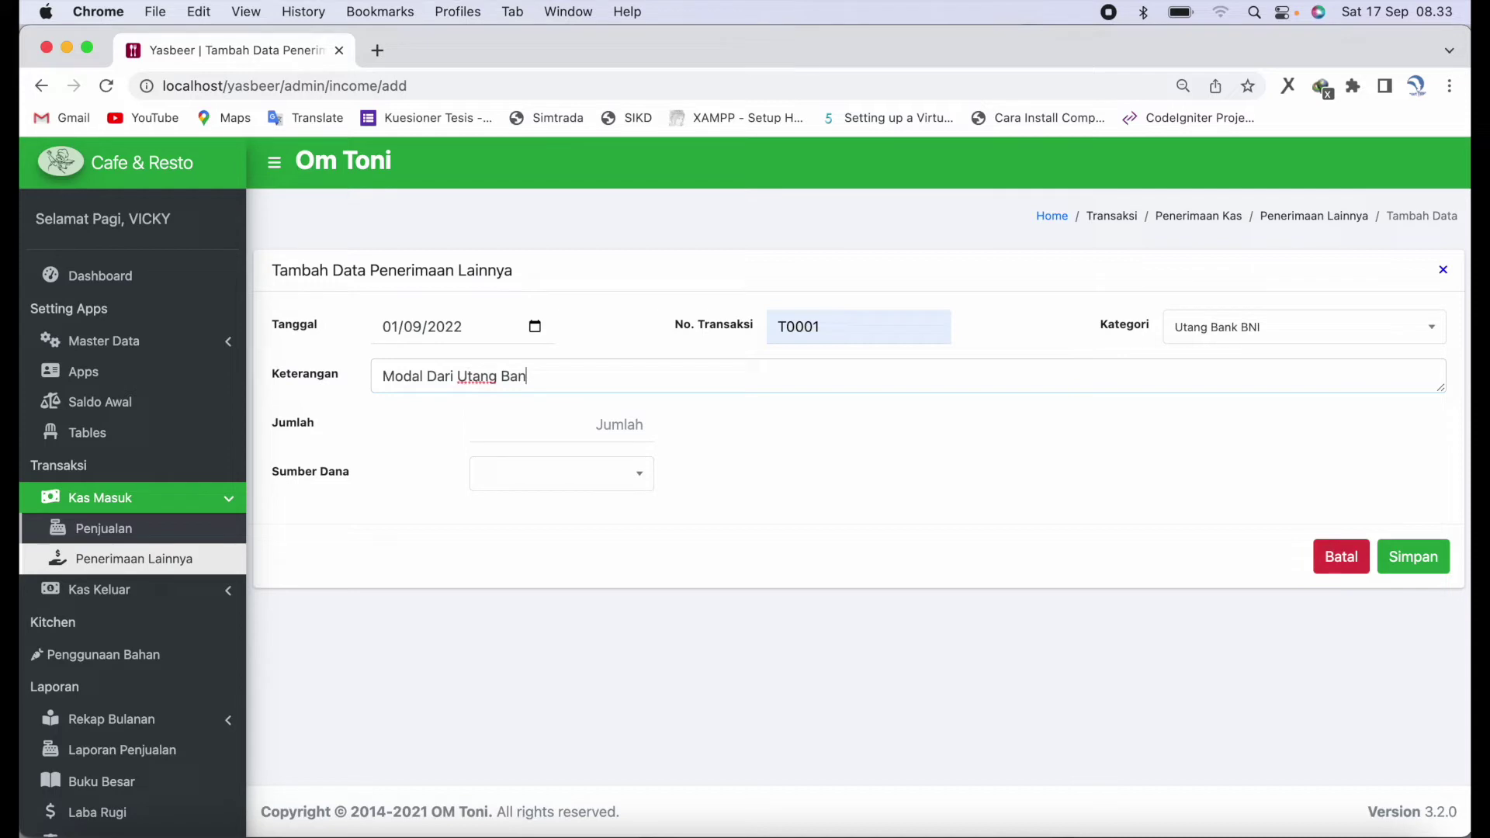
key(BackSpace)
key(BackSpace)
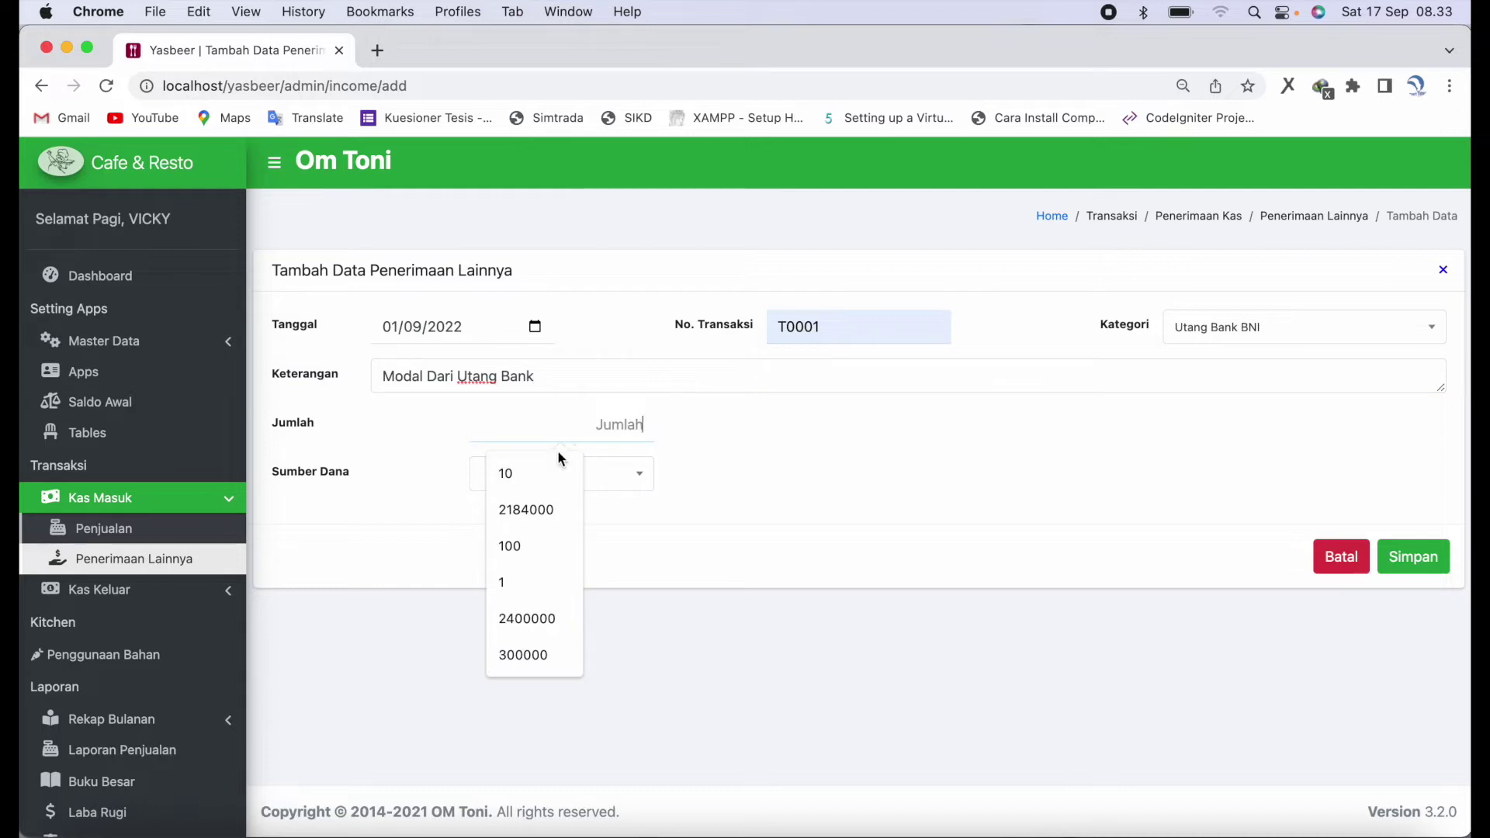
text(100000000)
click(626, 476)
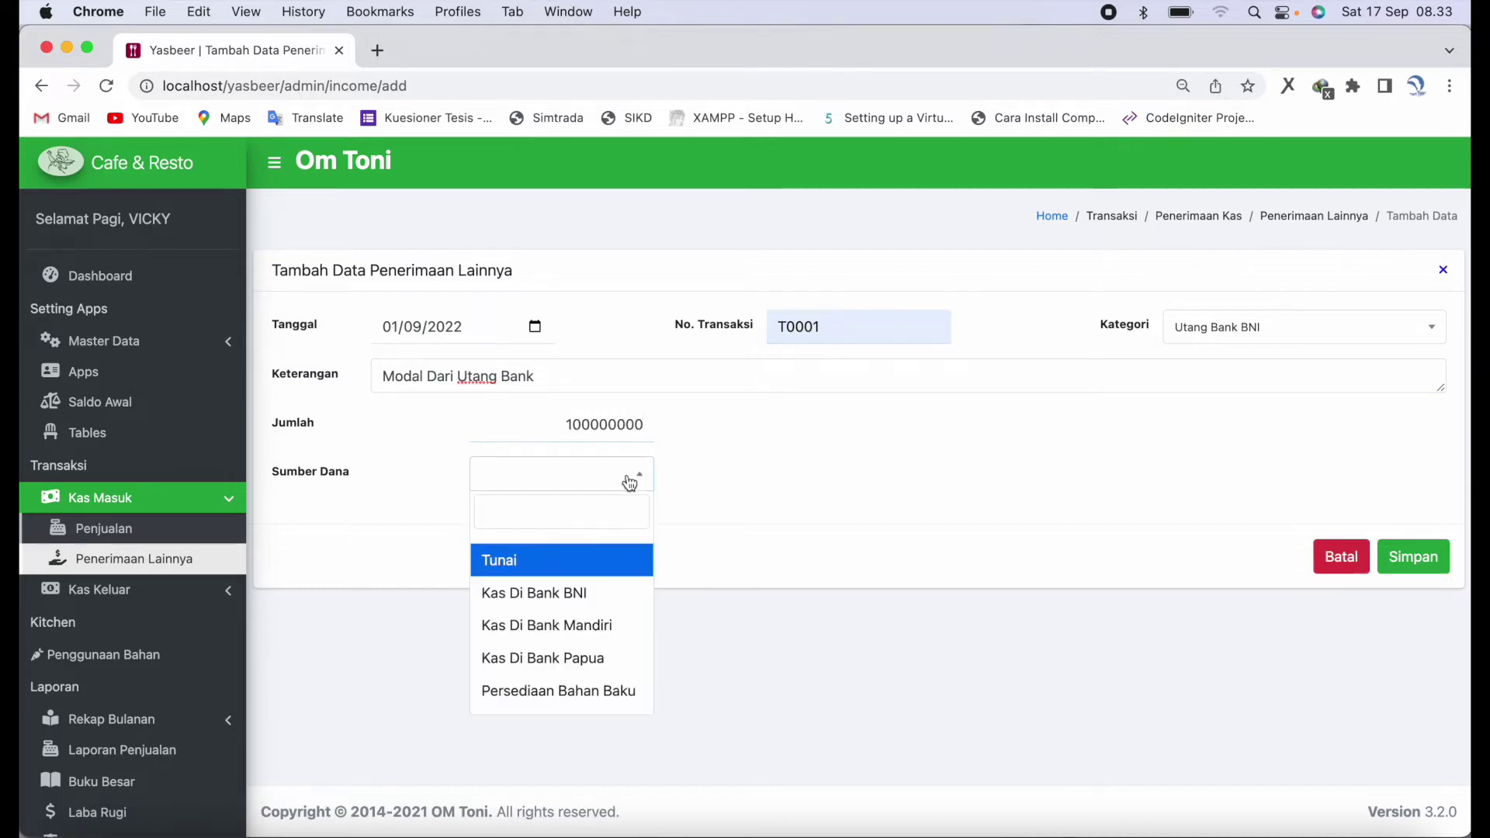
click(619, 595)
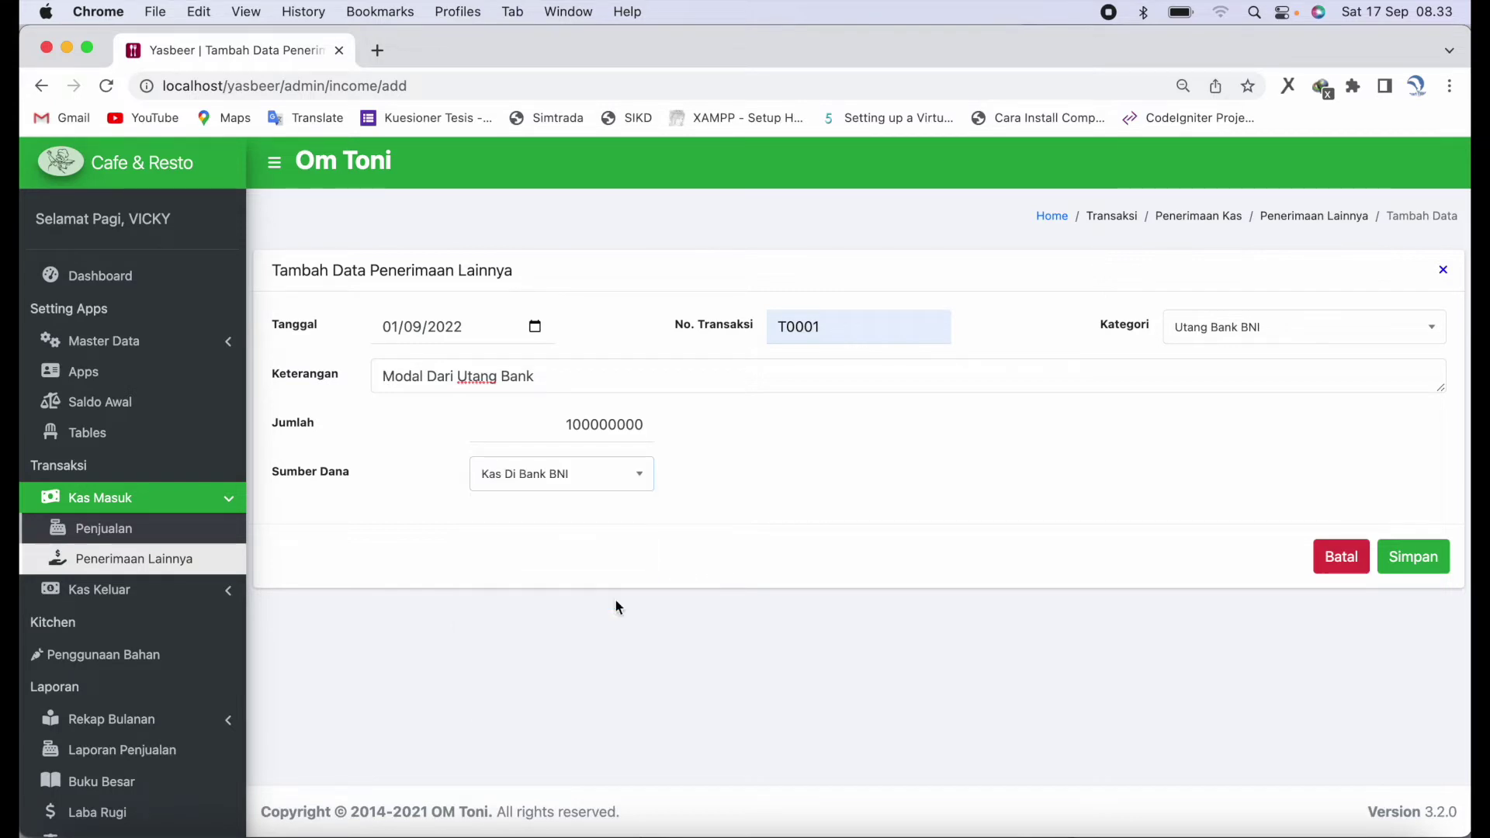
click(1418, 556)
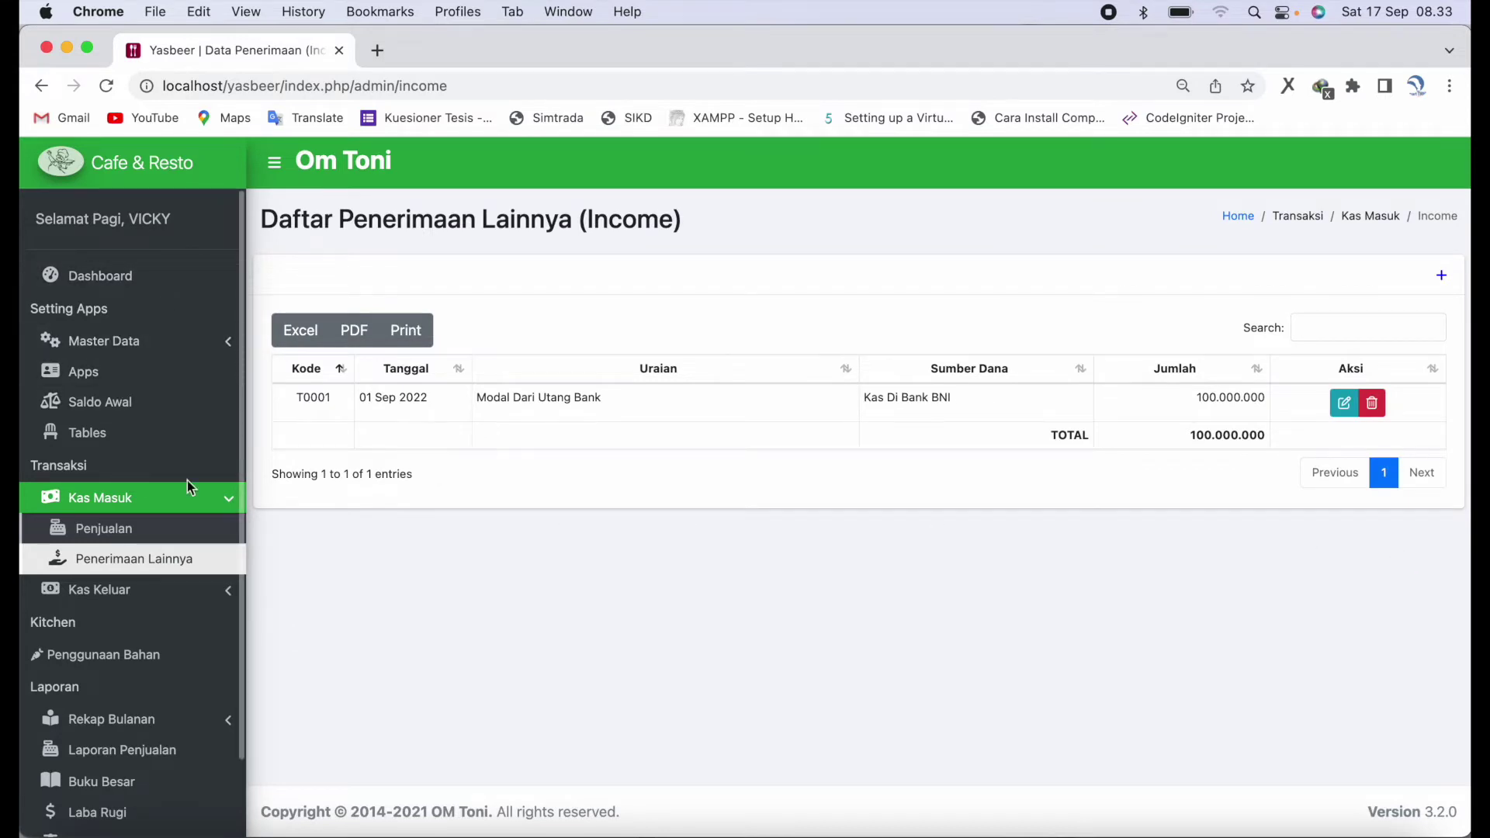
- Review the updated dashboard figures, then open the Kas Keluar > Pembelian purchase list
click(138, 276)
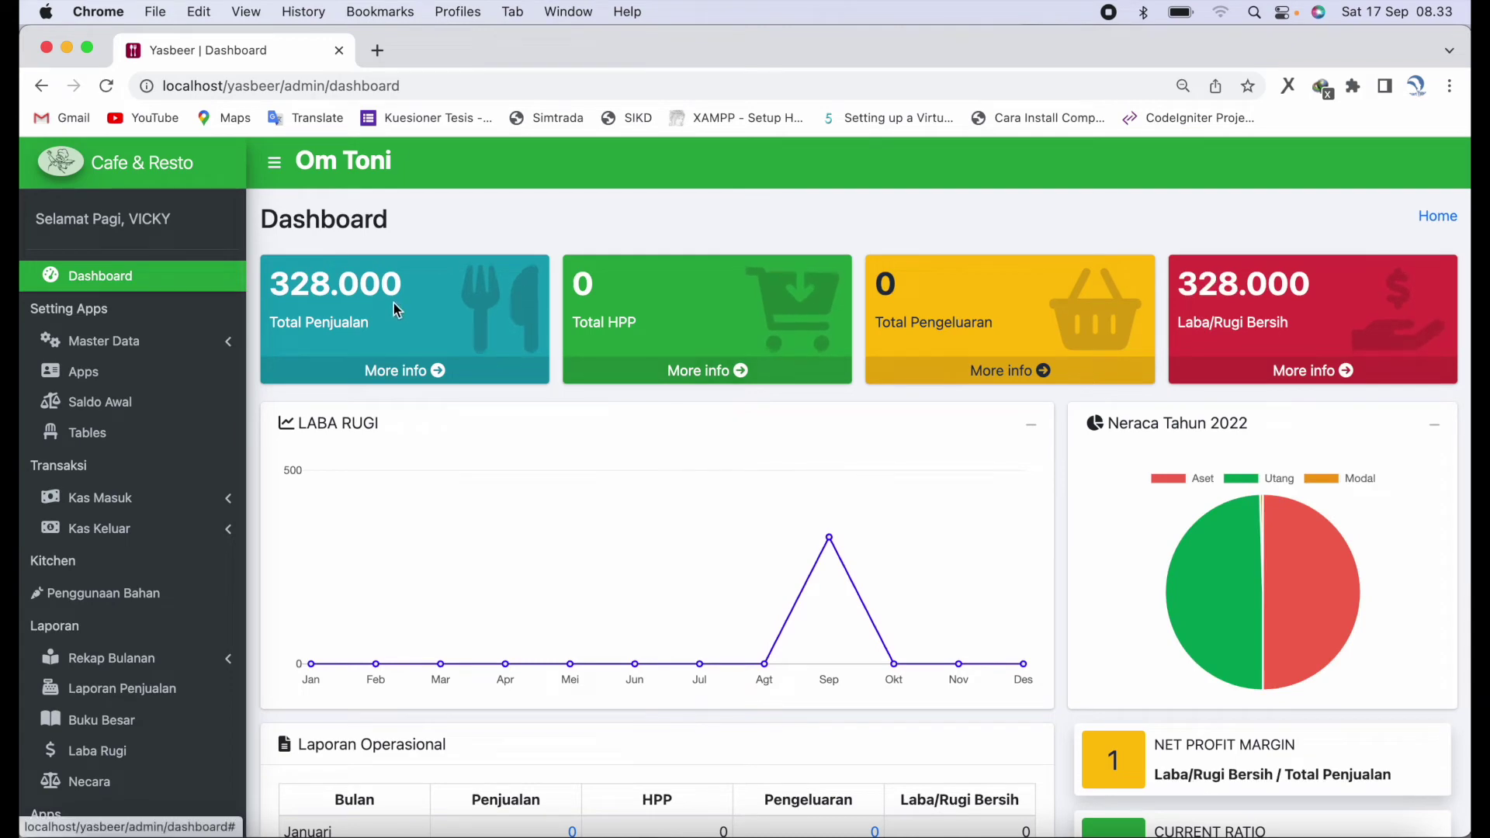
scroll(829, 586, down, 5)
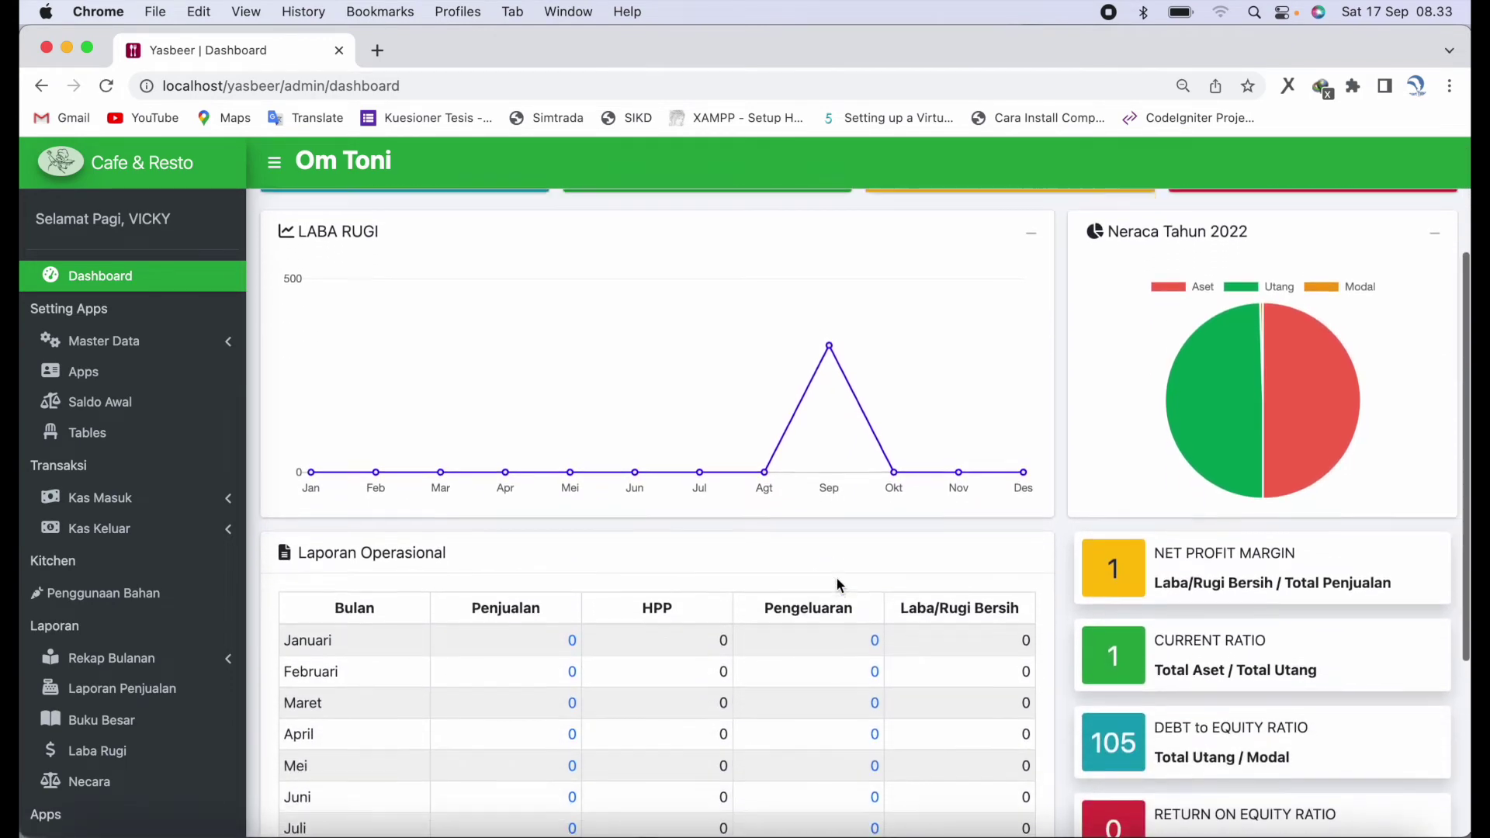
scroll(837, 584, down, 7)
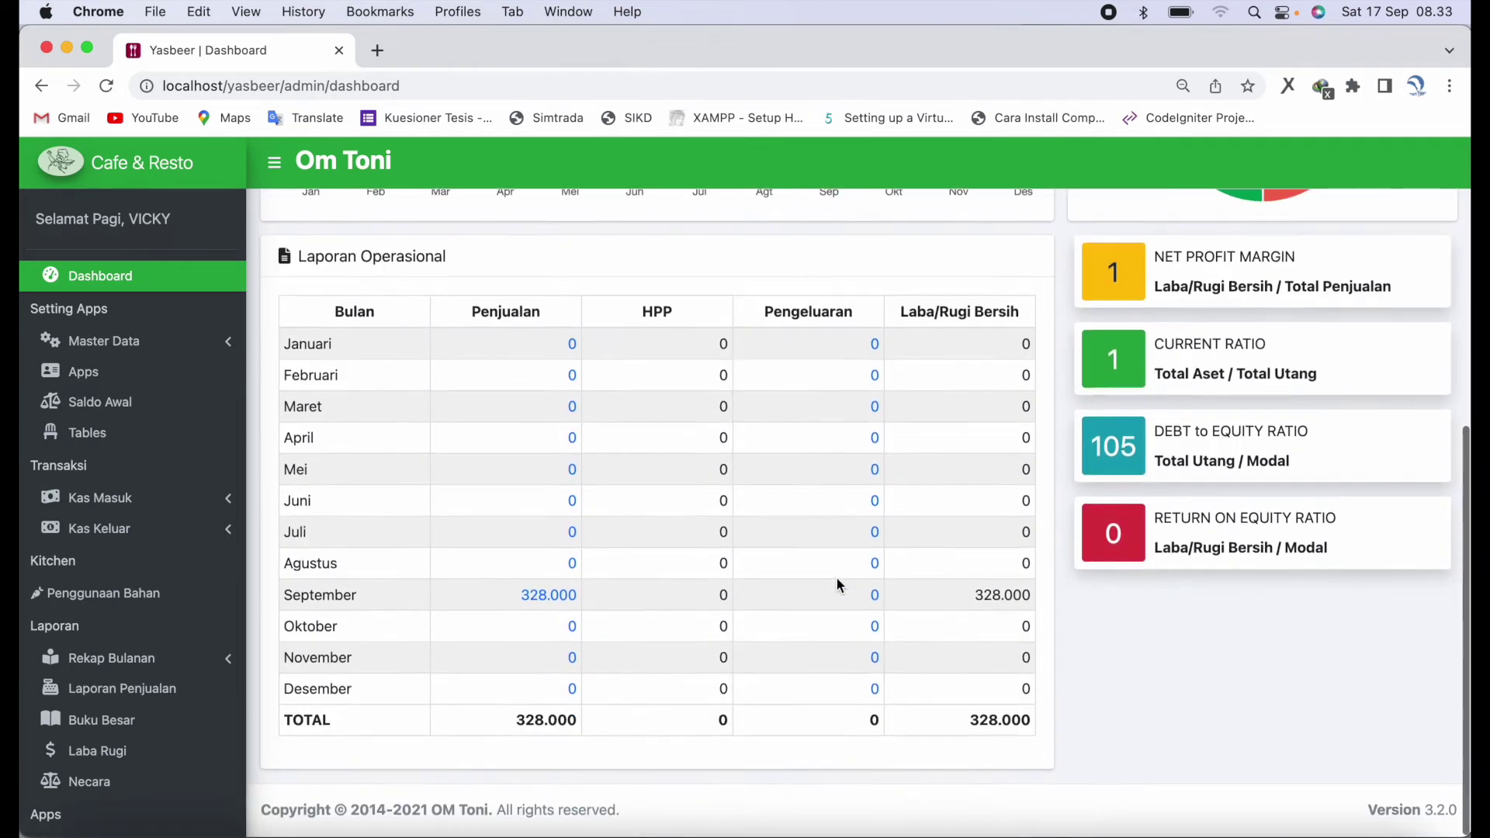
scroll(838, 585, up, 12)
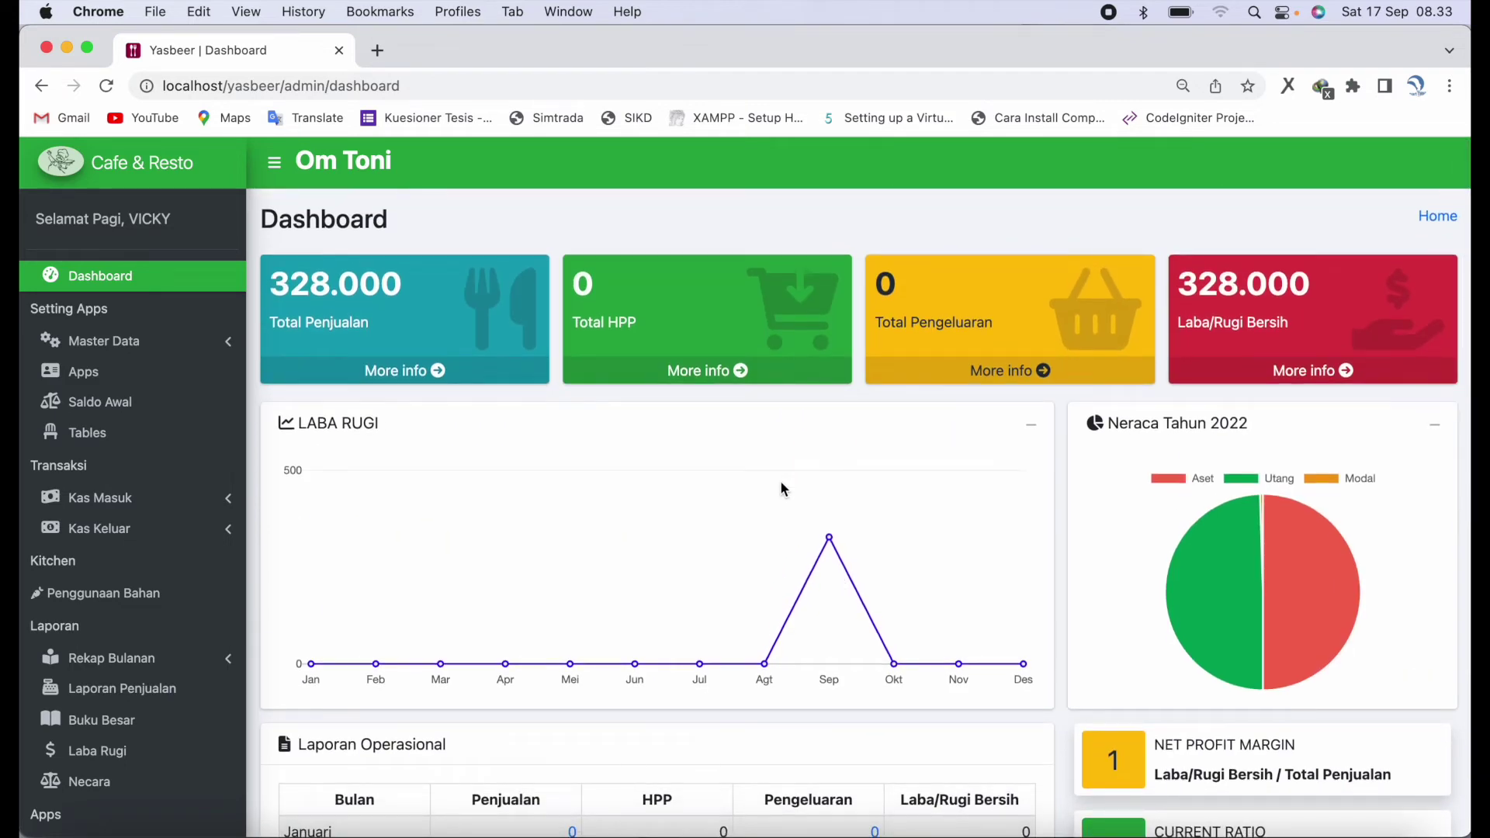
scroll(920, 566, down, 2)
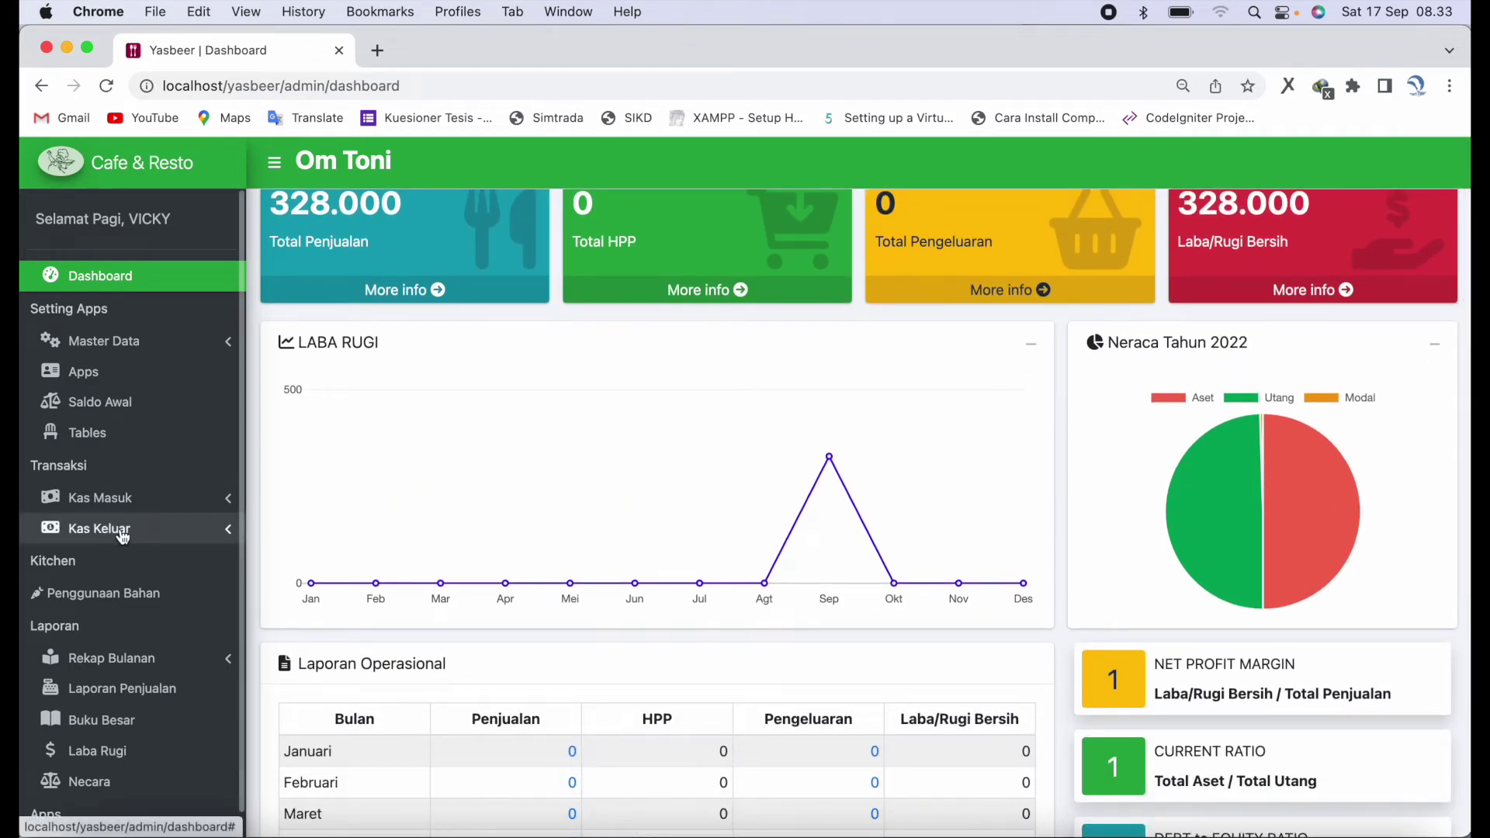
click(124, 530)
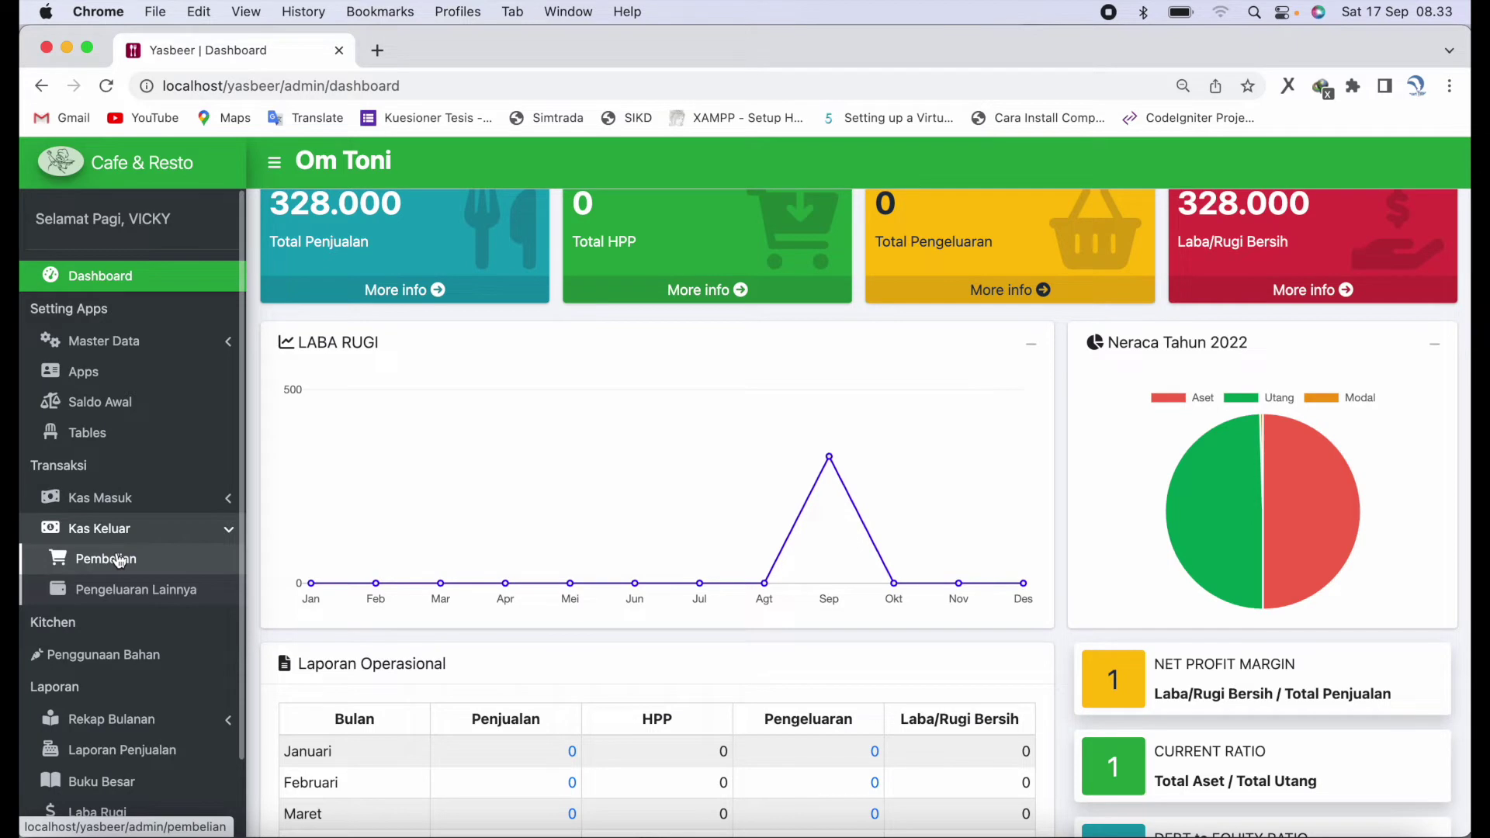
click(119, 561)
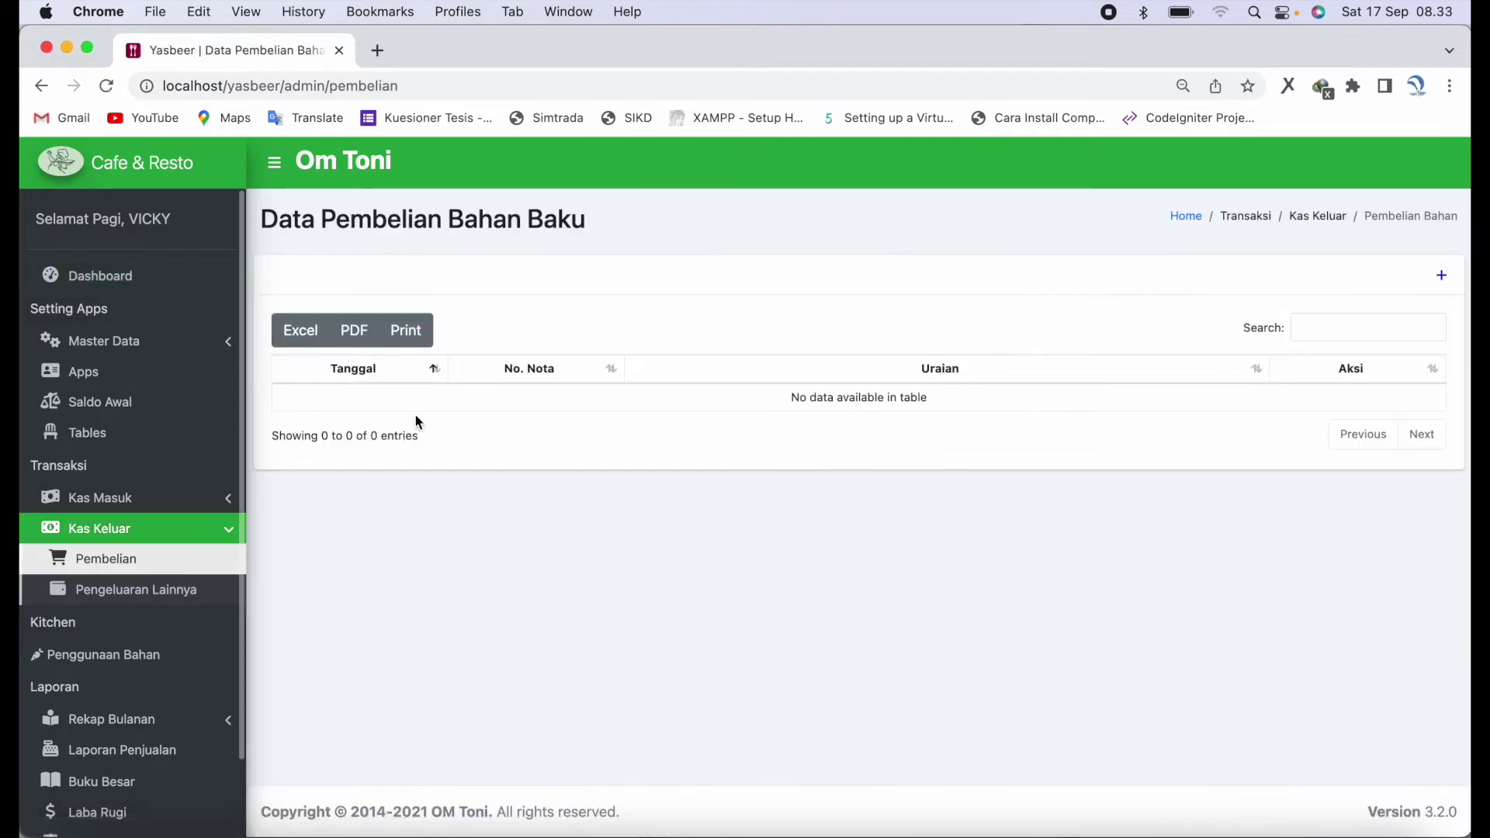
- Start purchase T0004 dated 07, paid from Kas Di Bank BNI, described 'Belanja Bahan Baku'
click(1444, 275)
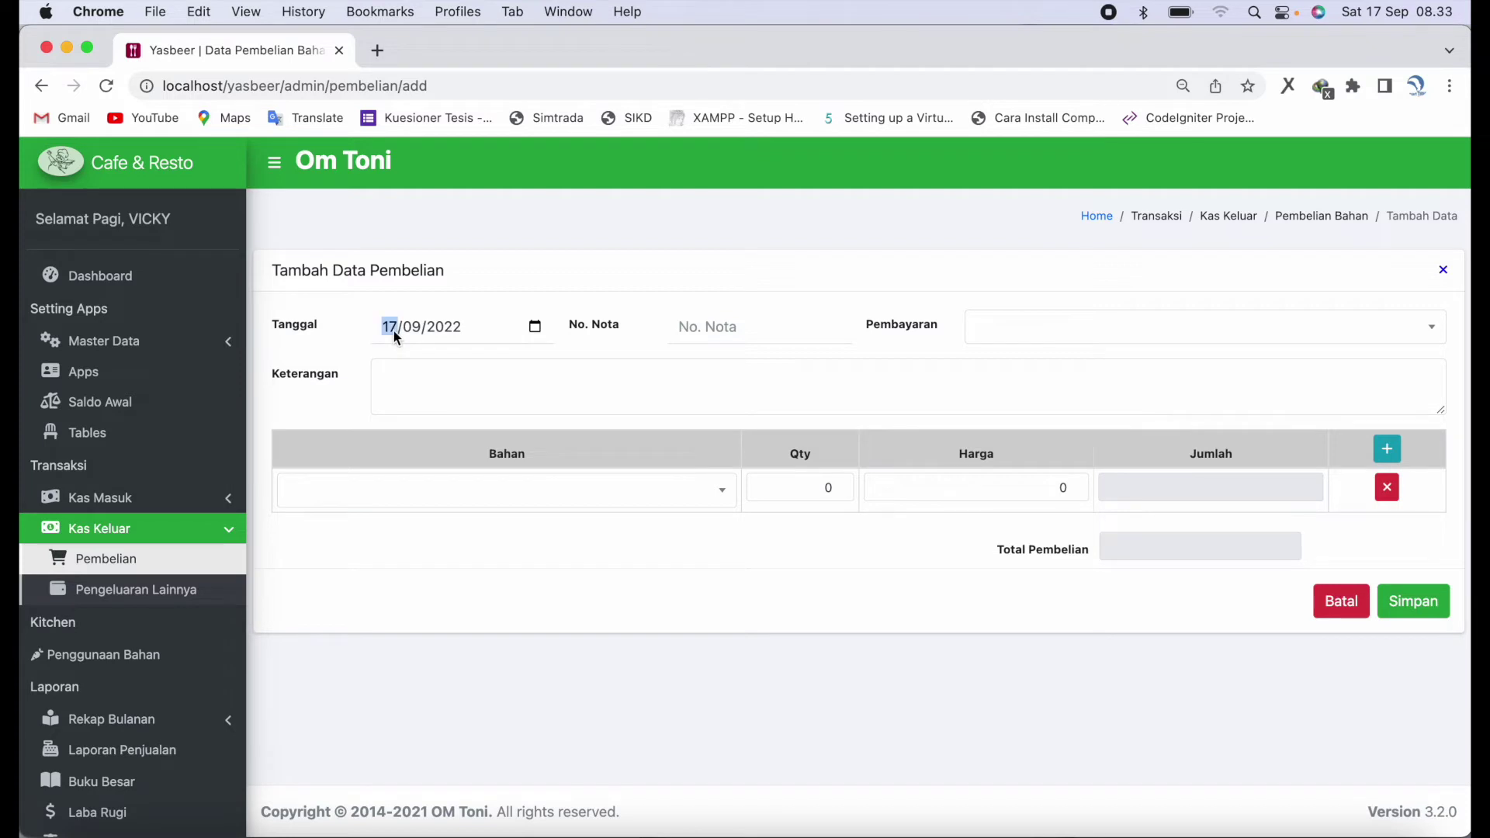
text(07)
key(Tab)
key(Tab)
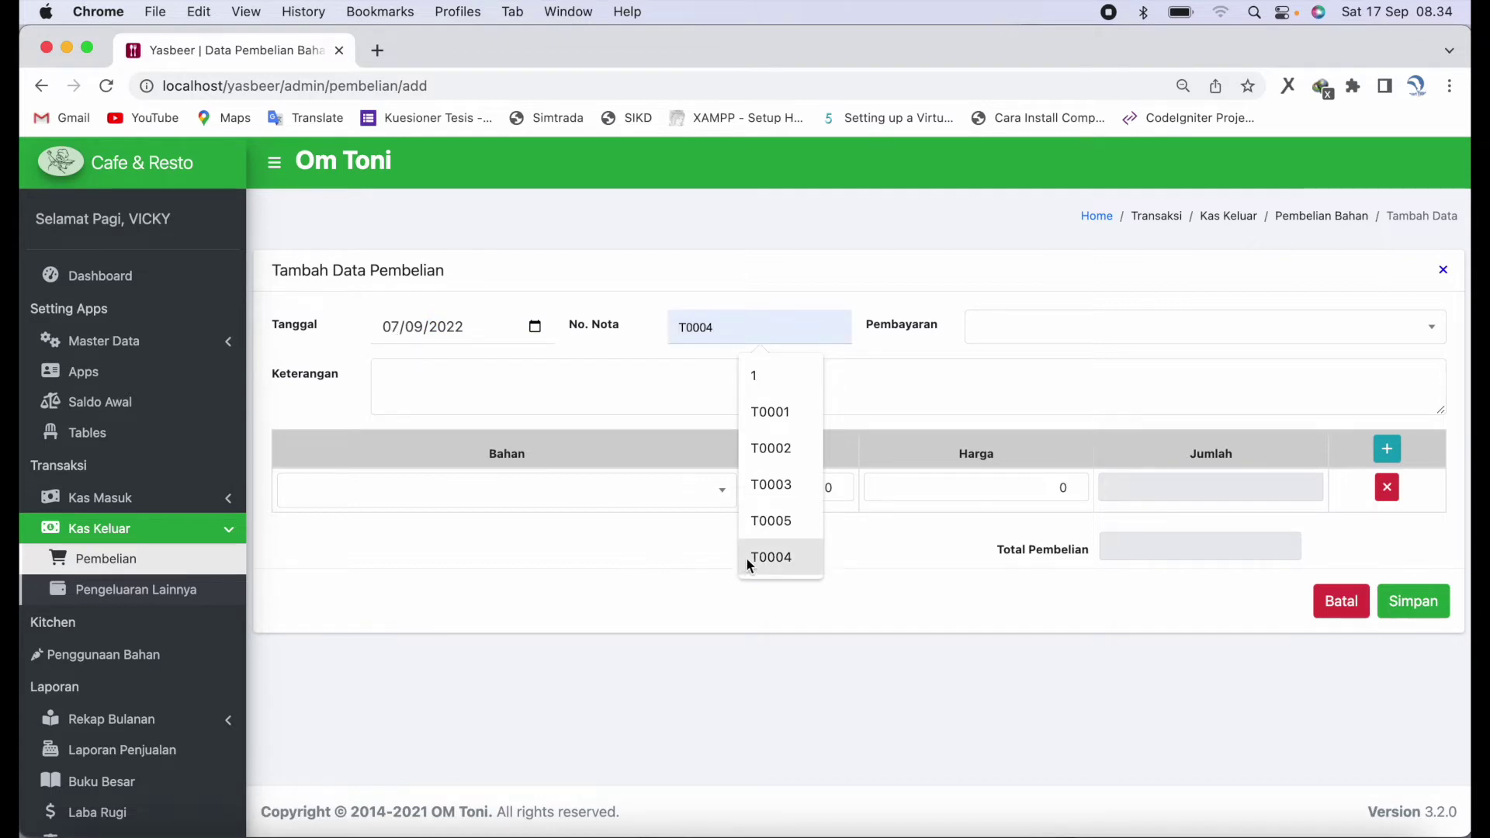
click(787, 556)
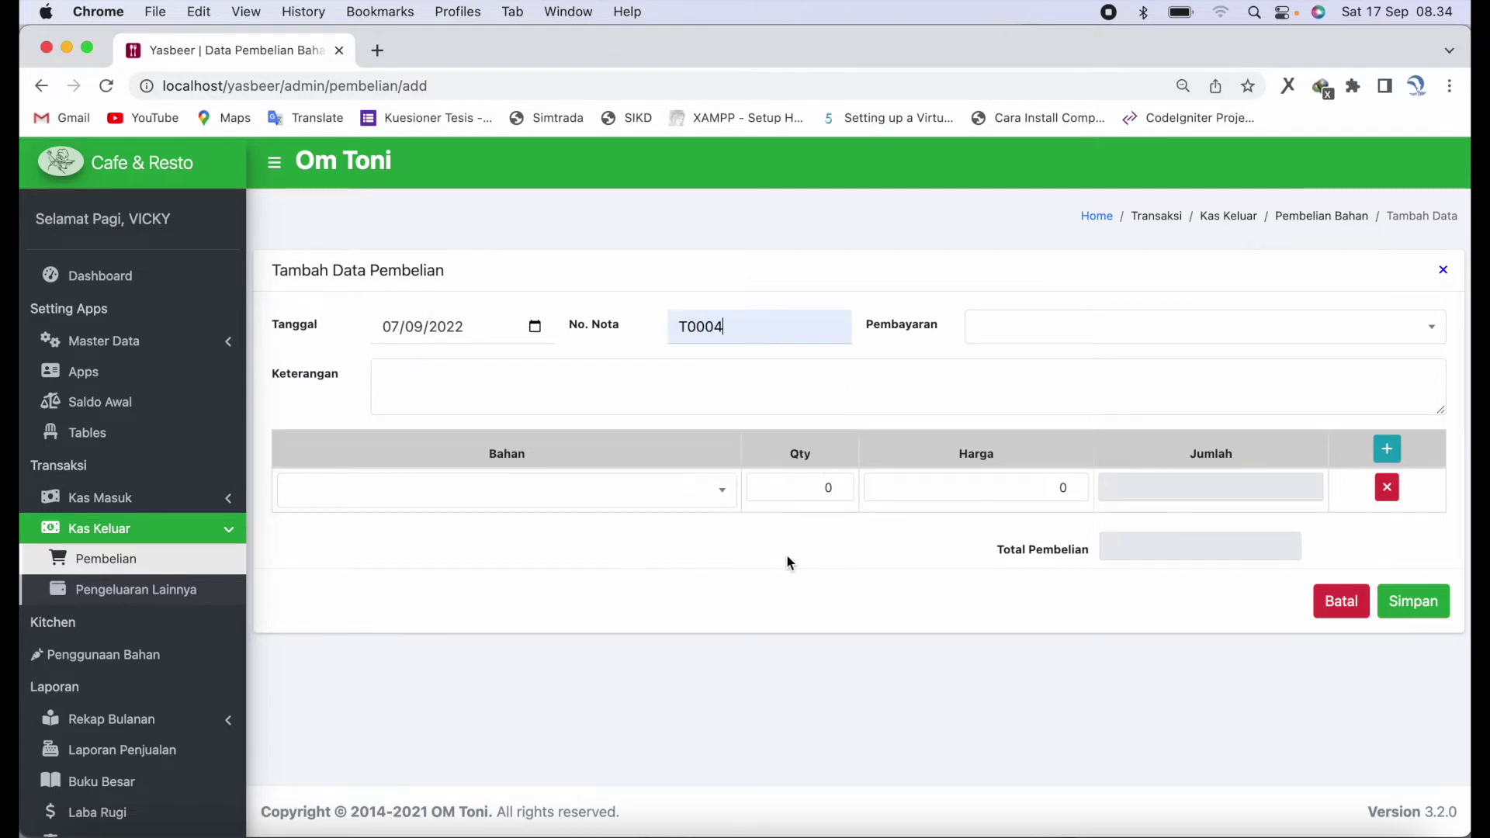
click(1143, 330)
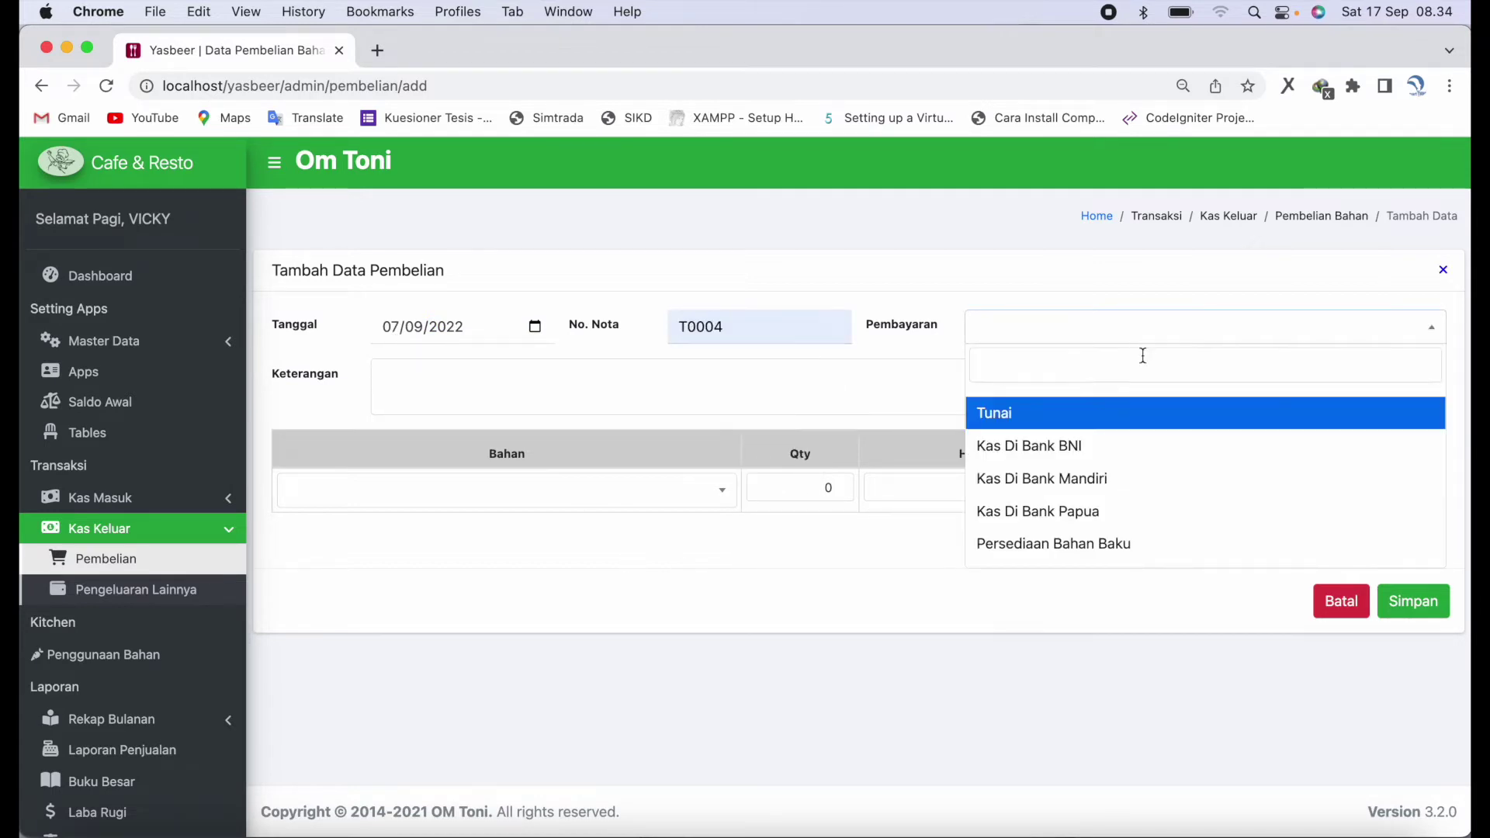
click(1142, 448)
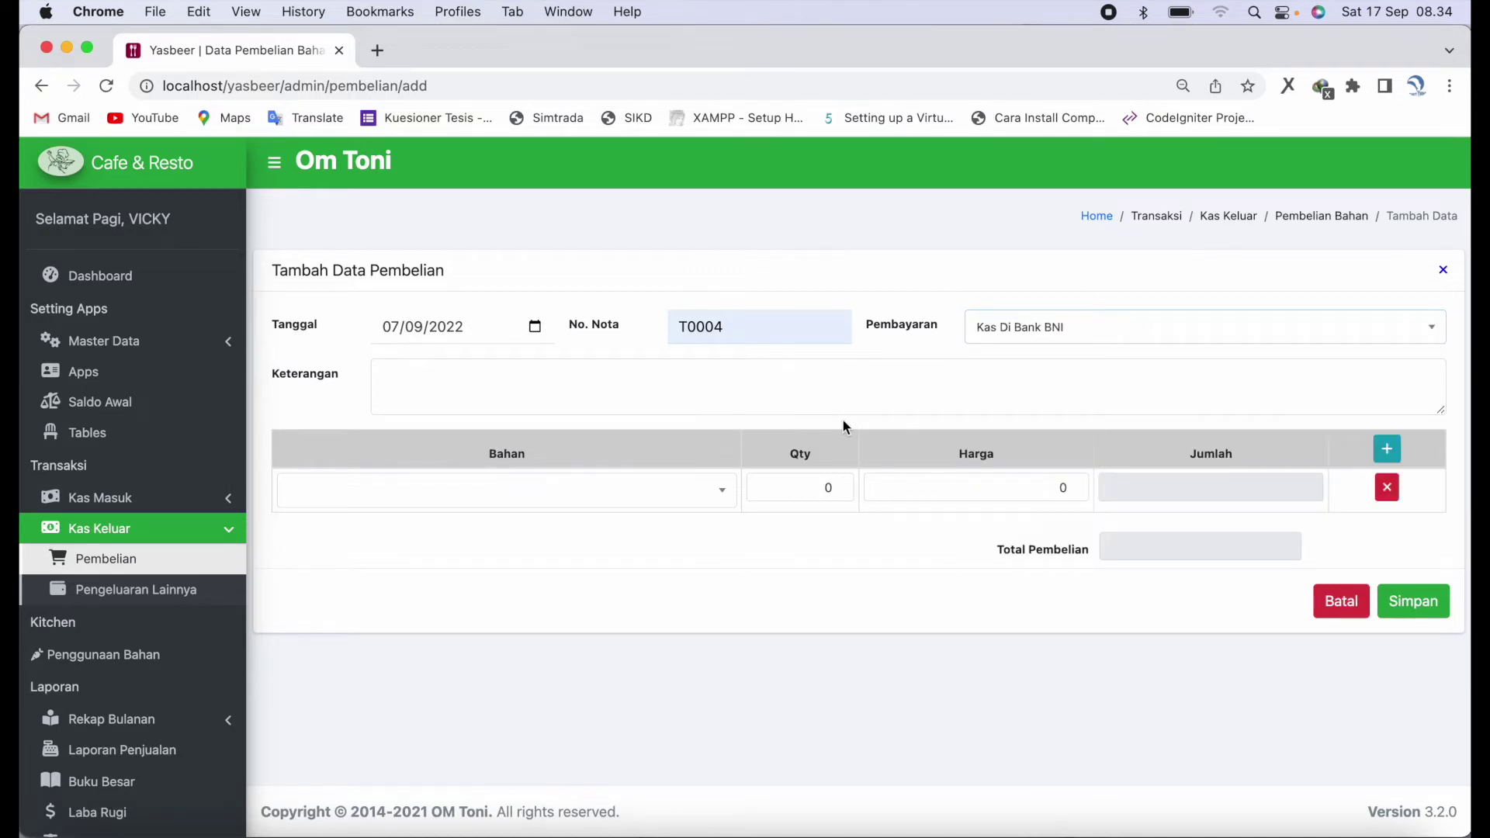
click(725, 385)
text(Belanja Bahan Bak)
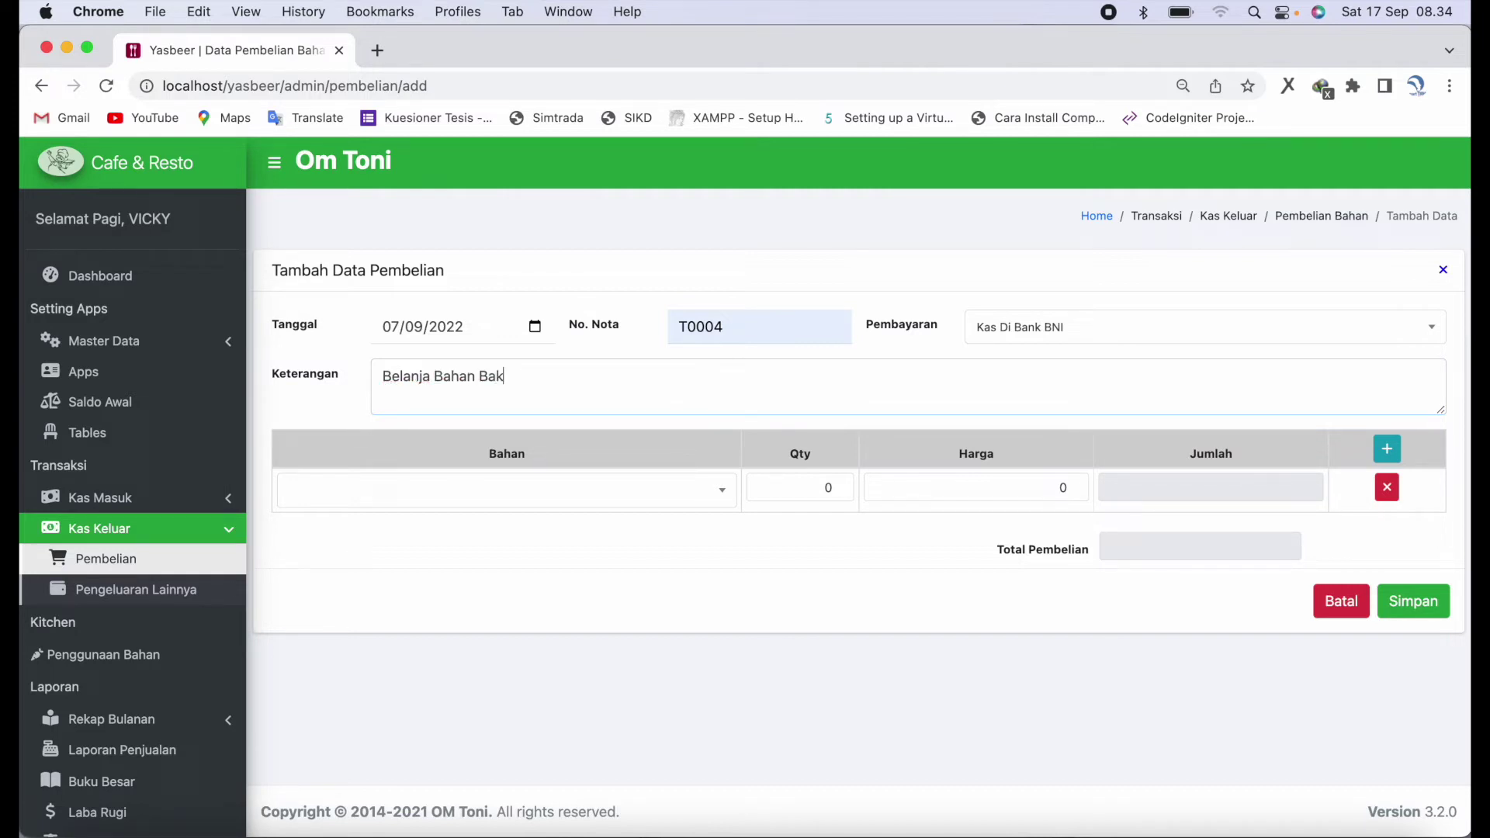
- Add Kopi Sachet as the first item: quantity 10 at price 25000
click(710, 489)
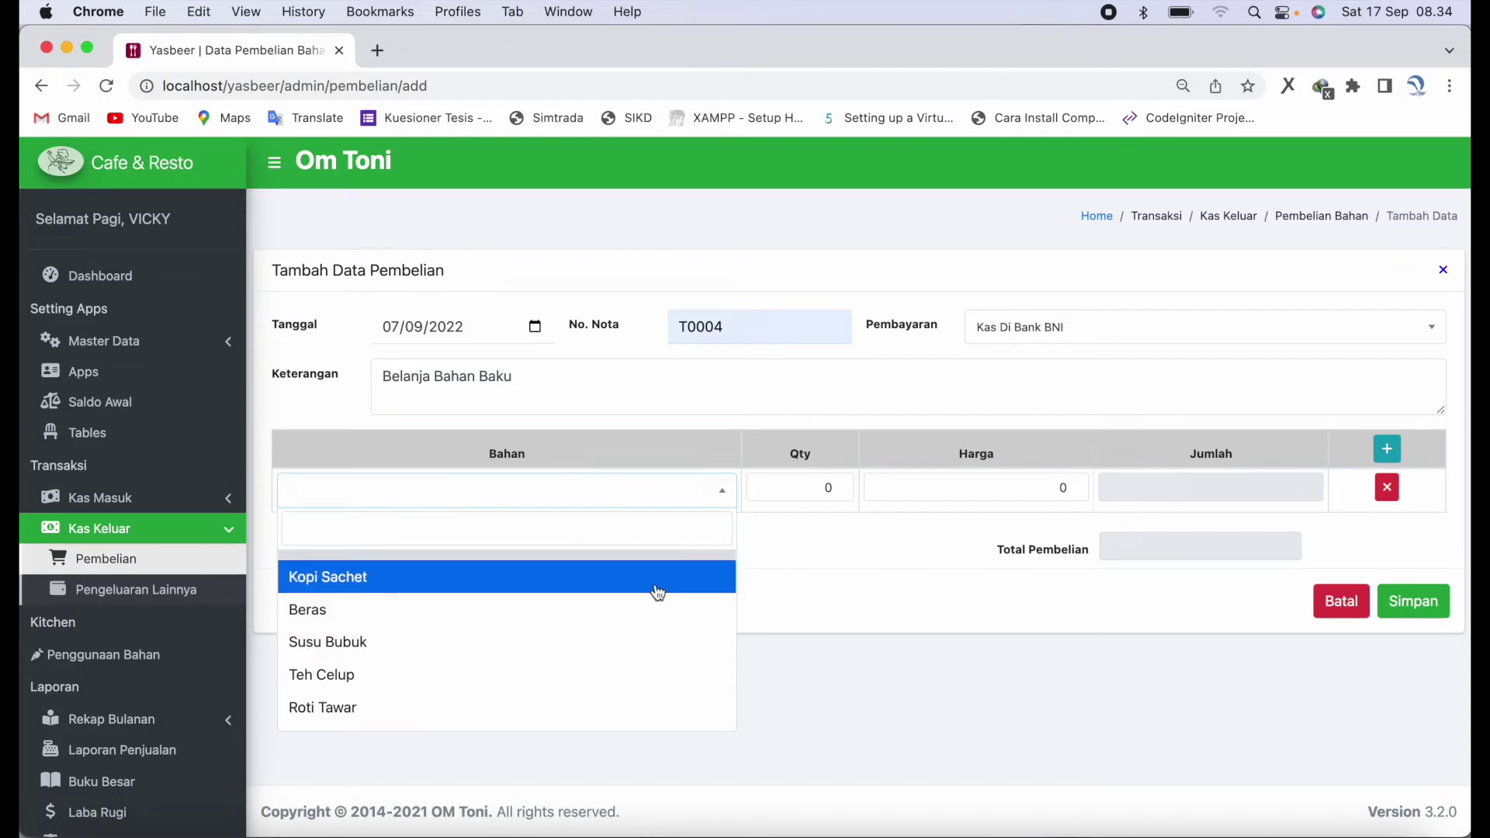
click(656, 584)
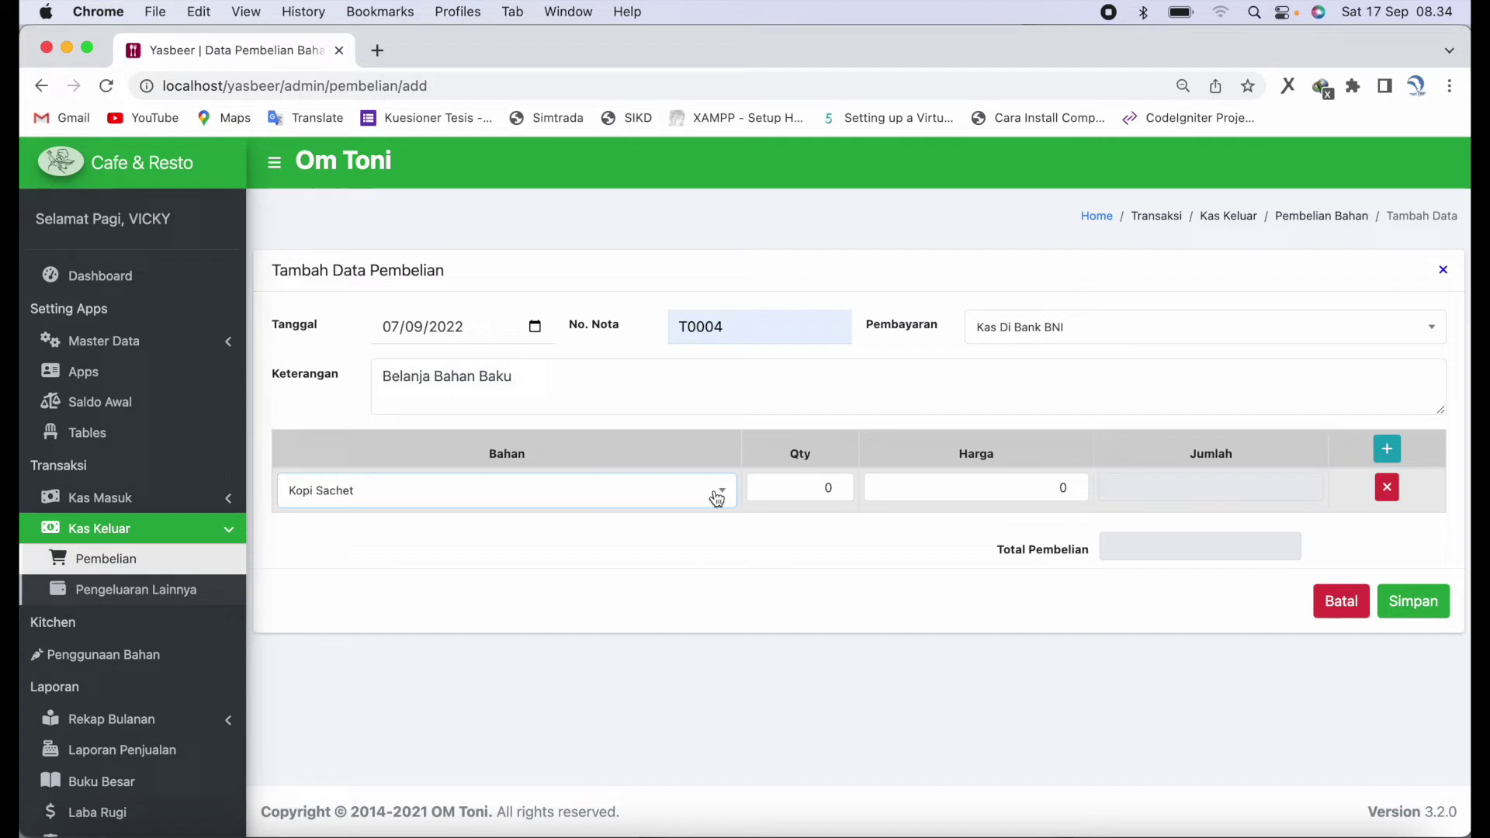
click(779, 484)
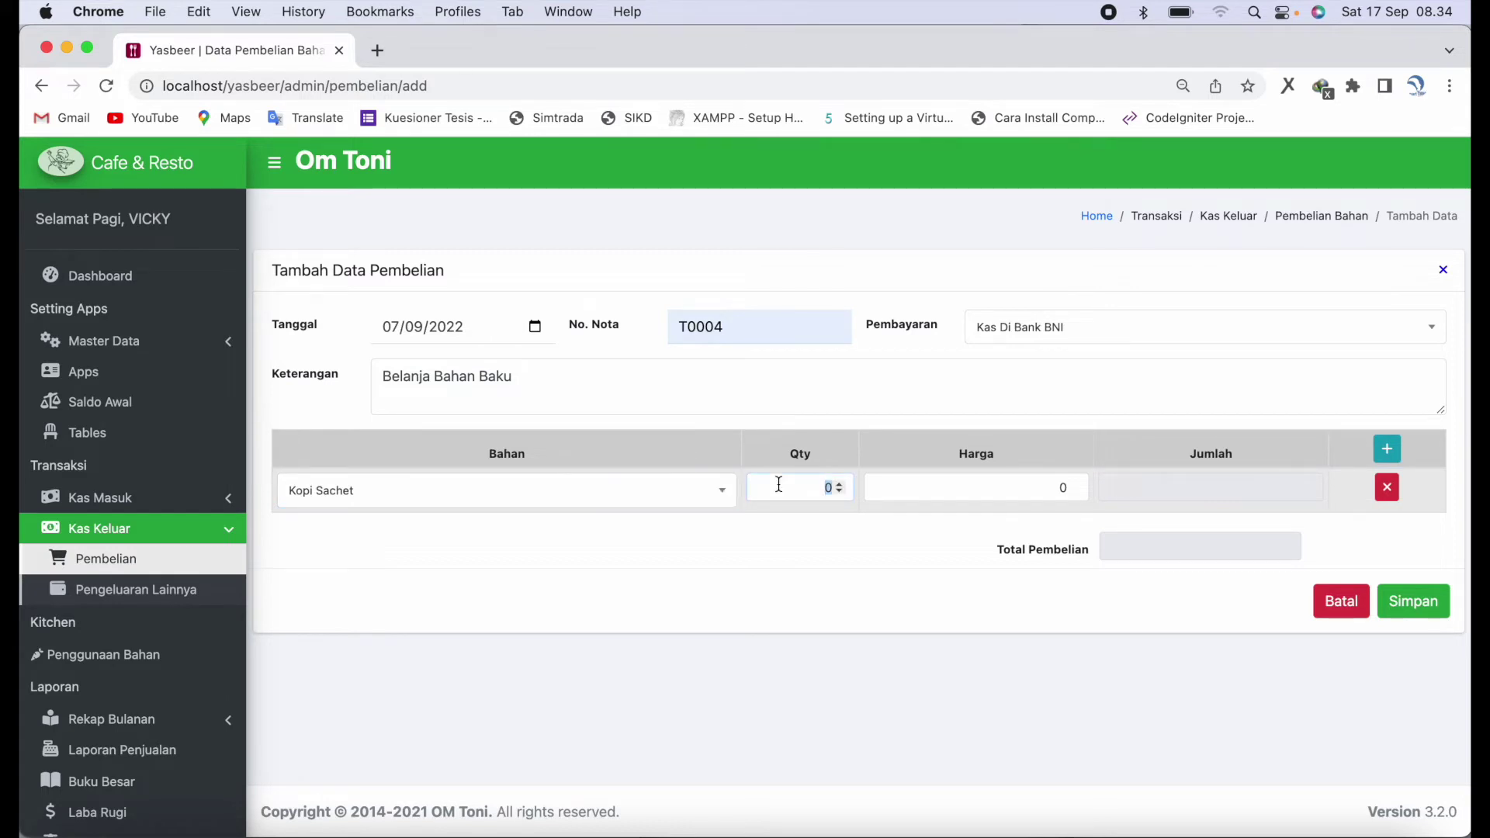
text(10)
key(Tab)
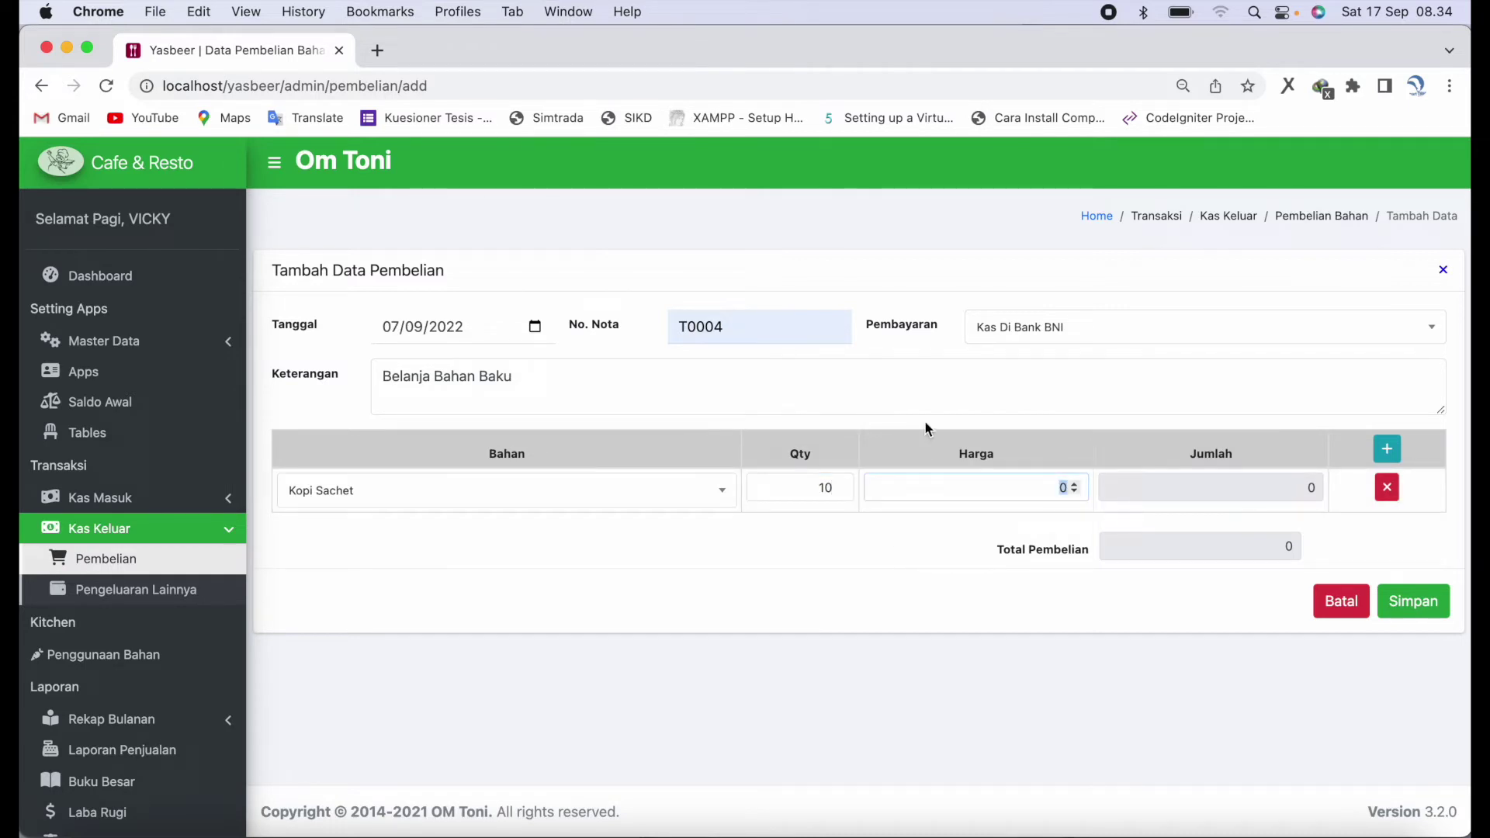
text(25000)
- Add a second row of Beras Per Karung: quantity 10 at price 90000
click(1397, 448)
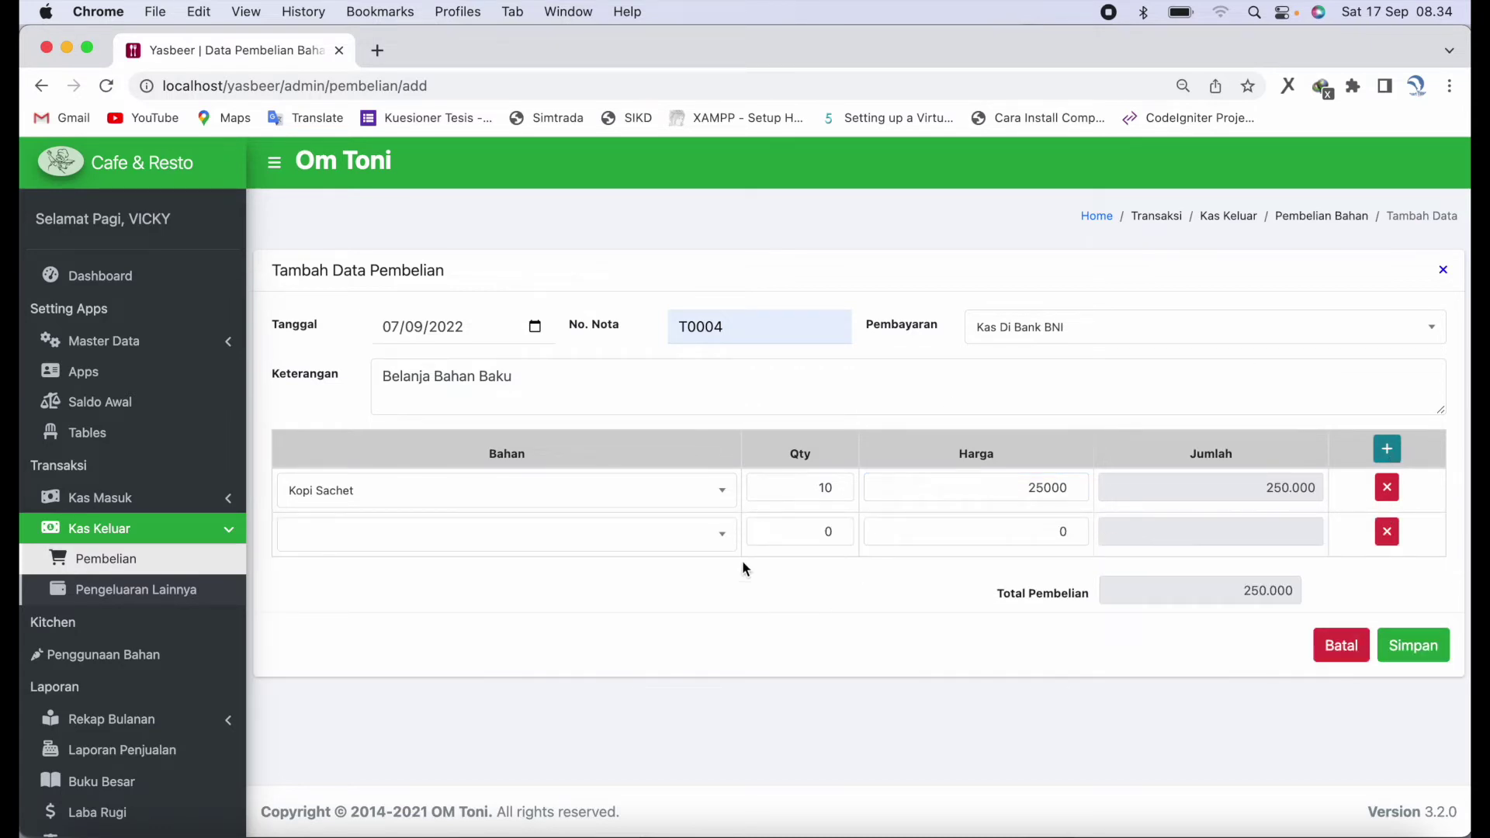
click(686, 542)
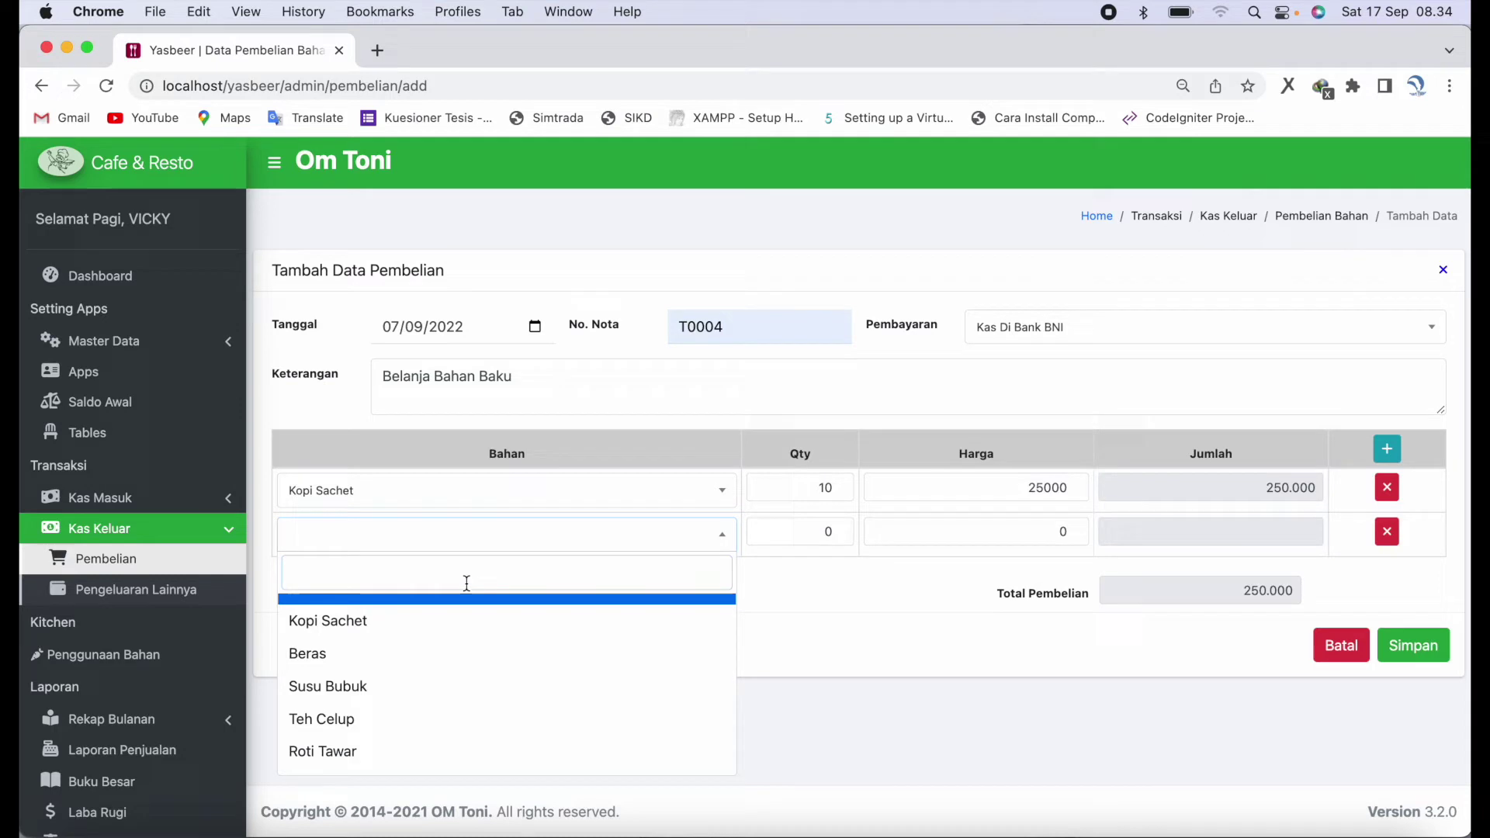
text(BER)
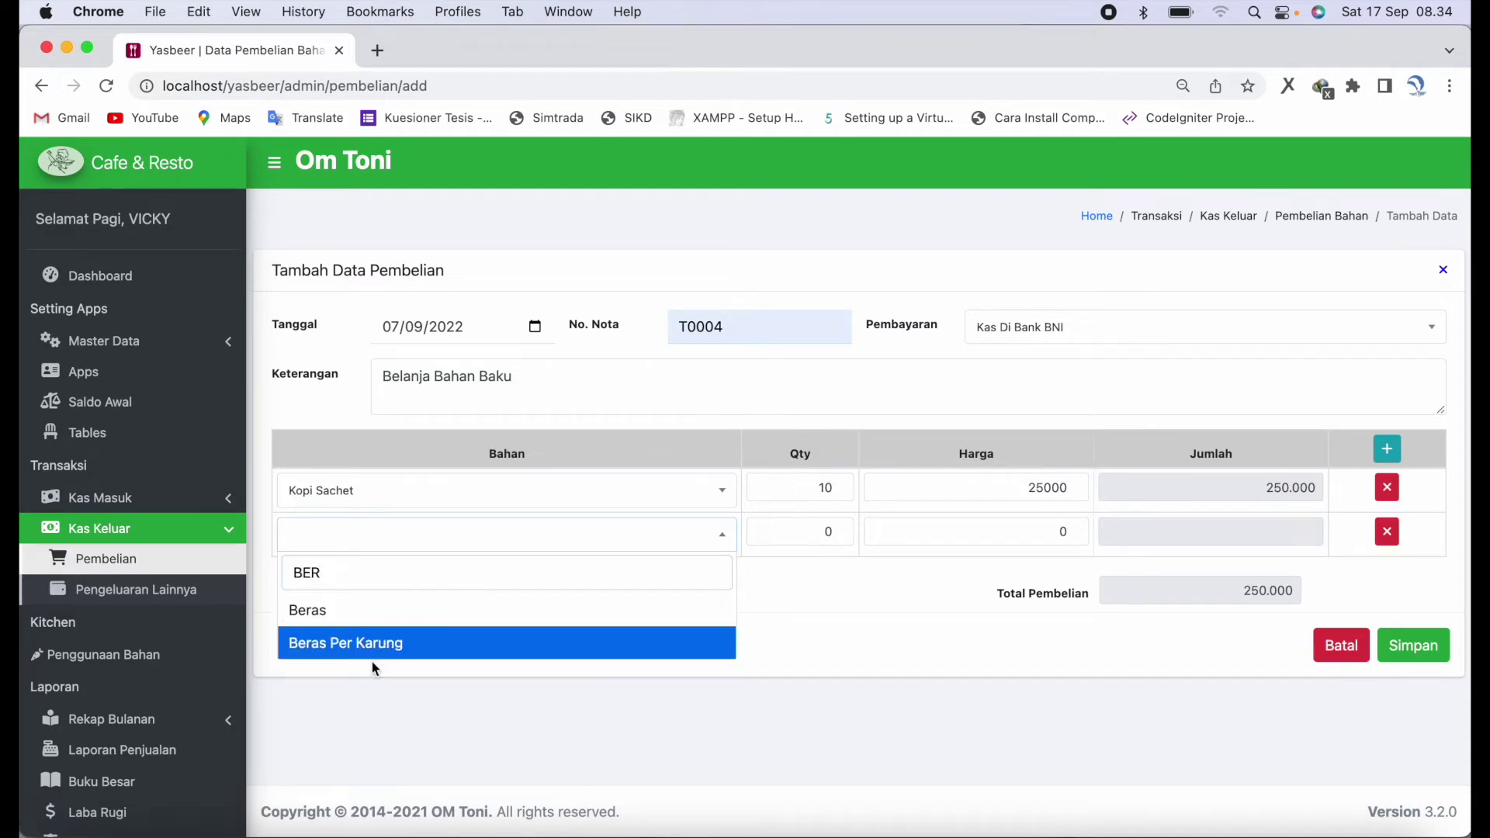
click(375, 648)
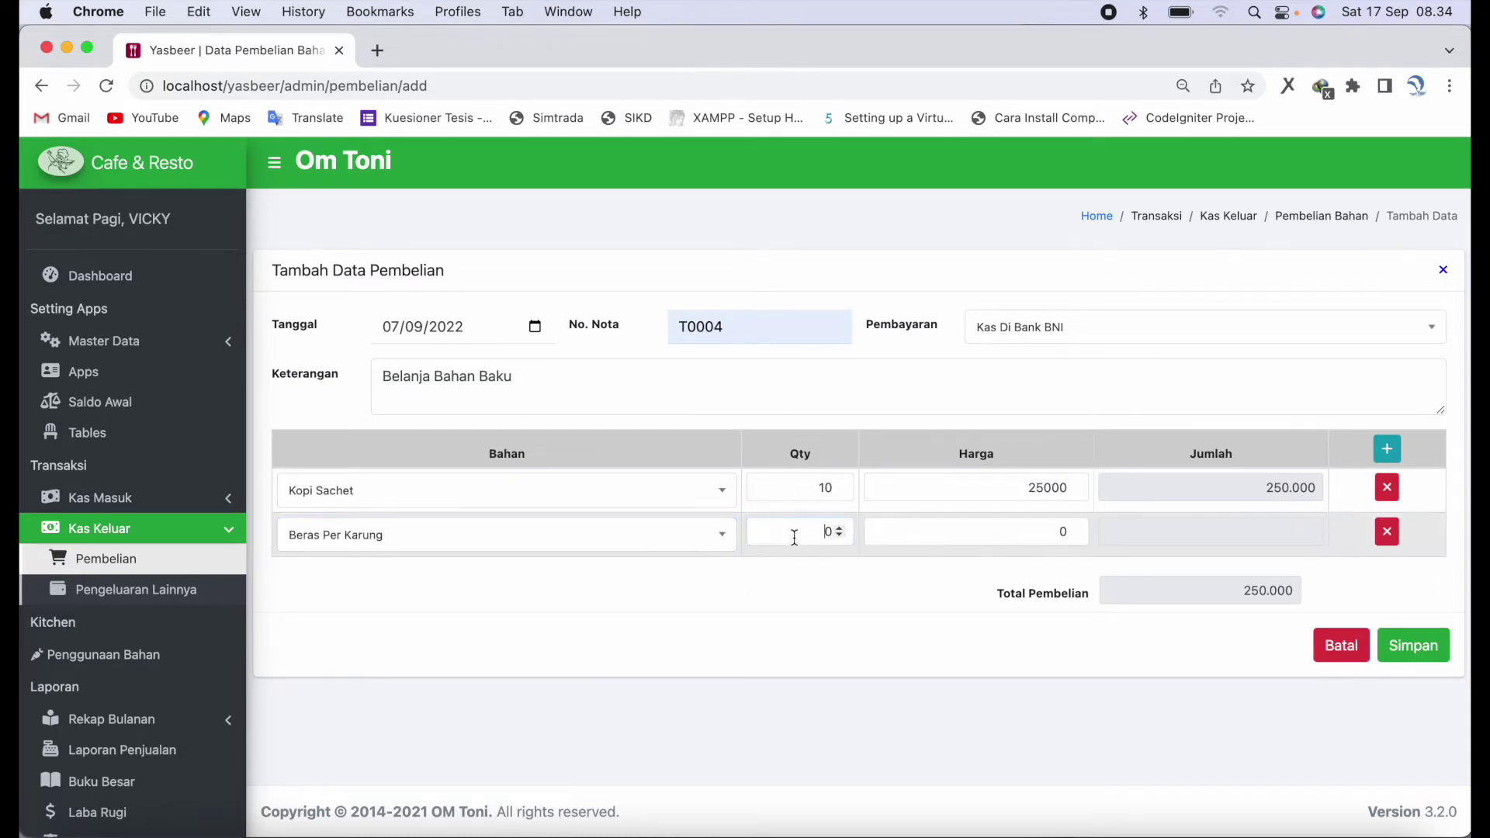
text(10)
key(Tab)
text(90000)
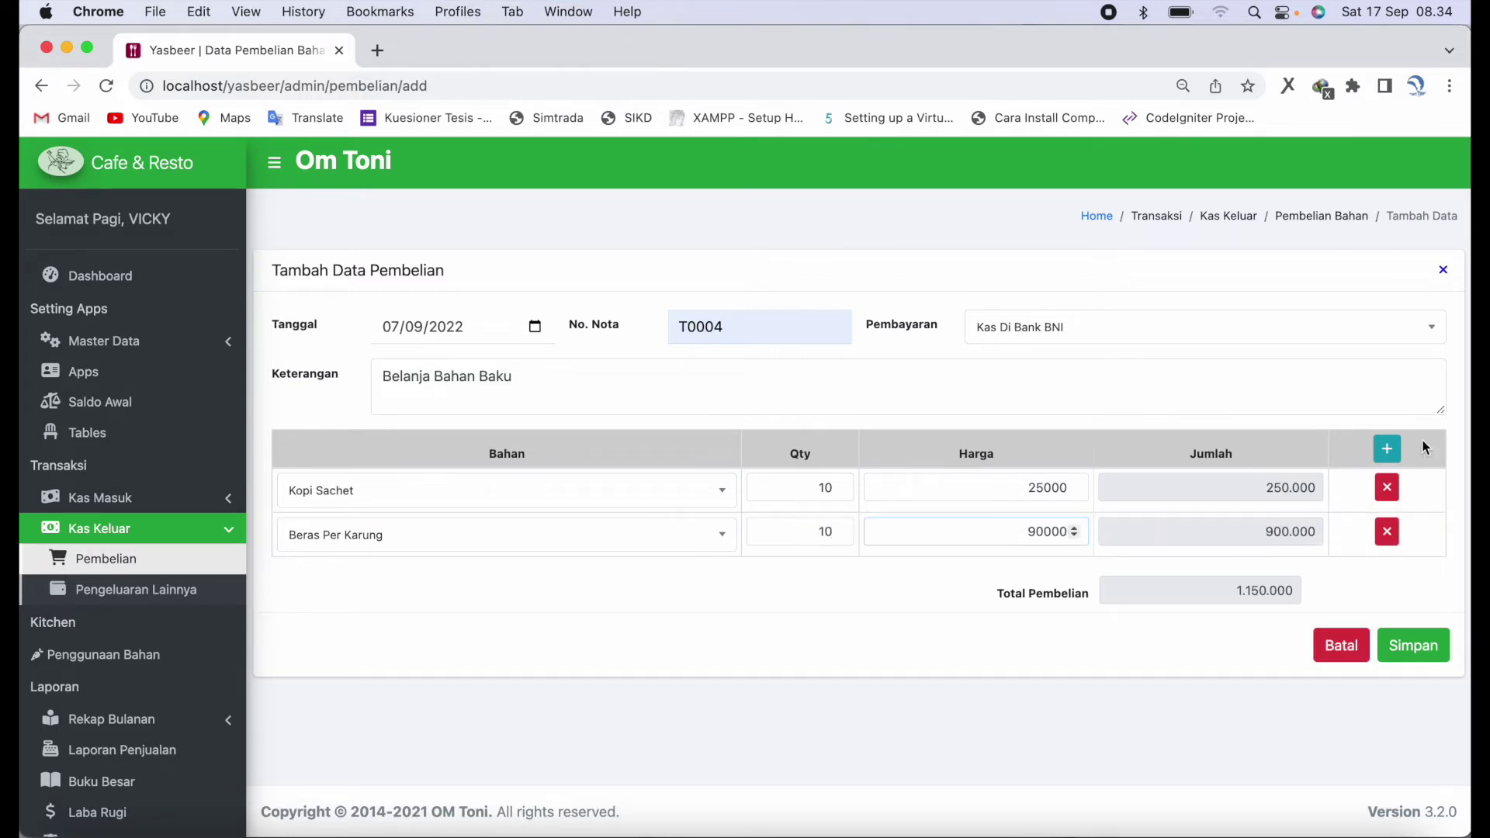
- Add a third row of Sayur Kangkung, quantity 3 at 5000, and save the purchase
click(1388, 449)
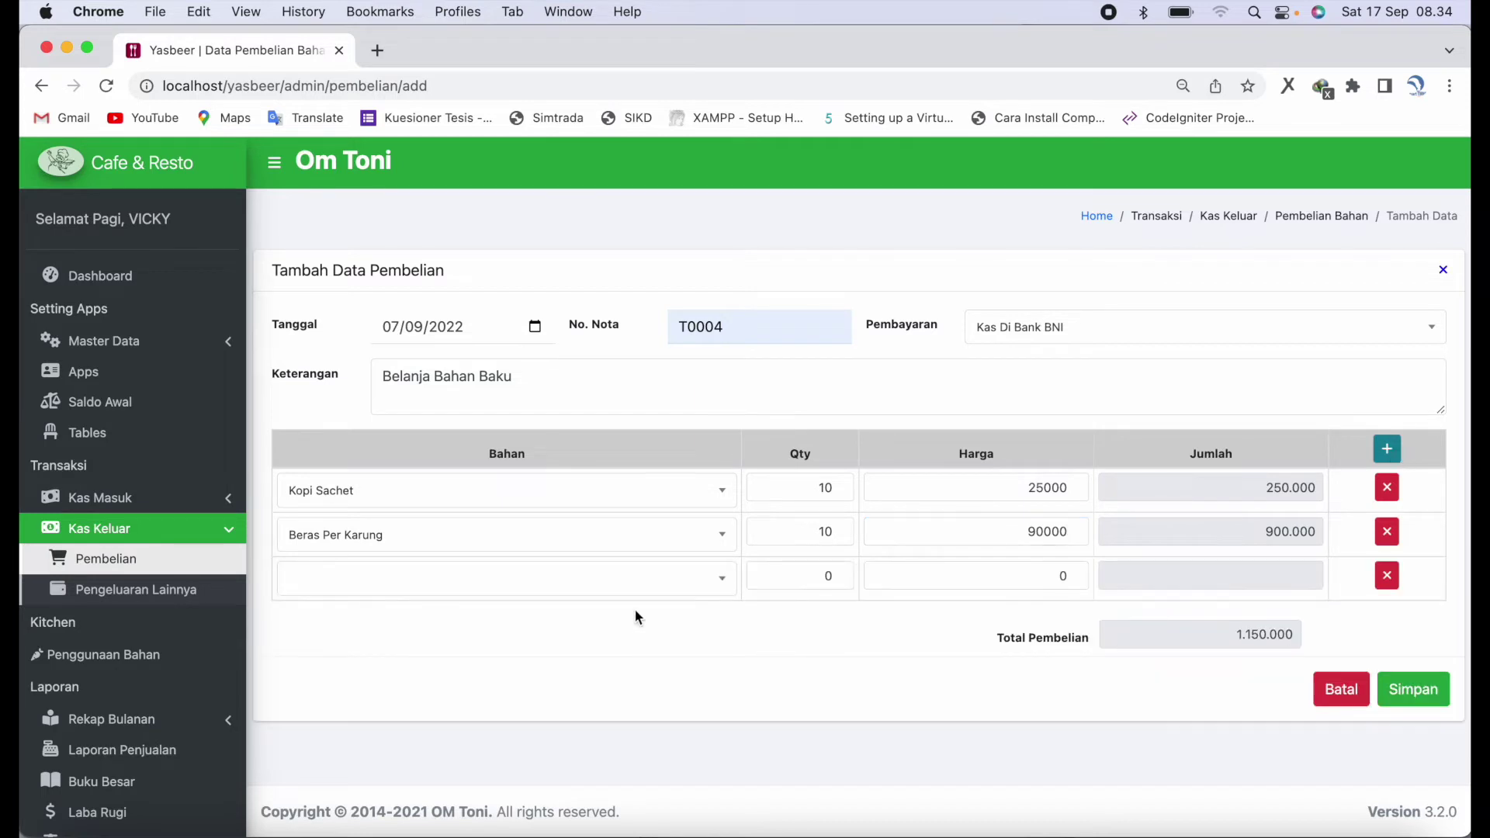
click(622, 579)
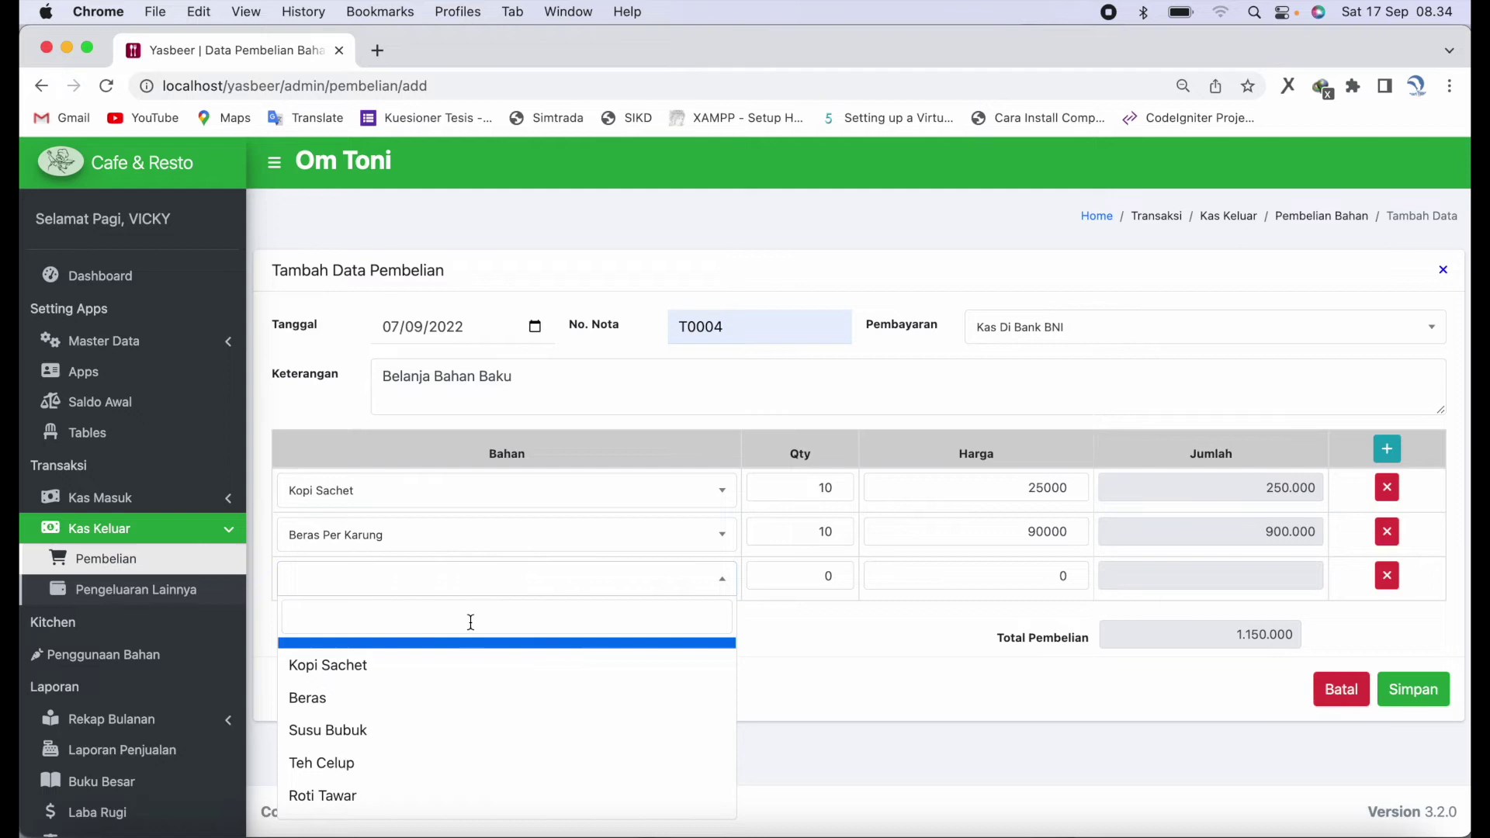
scroll(468, 699, down, 2)
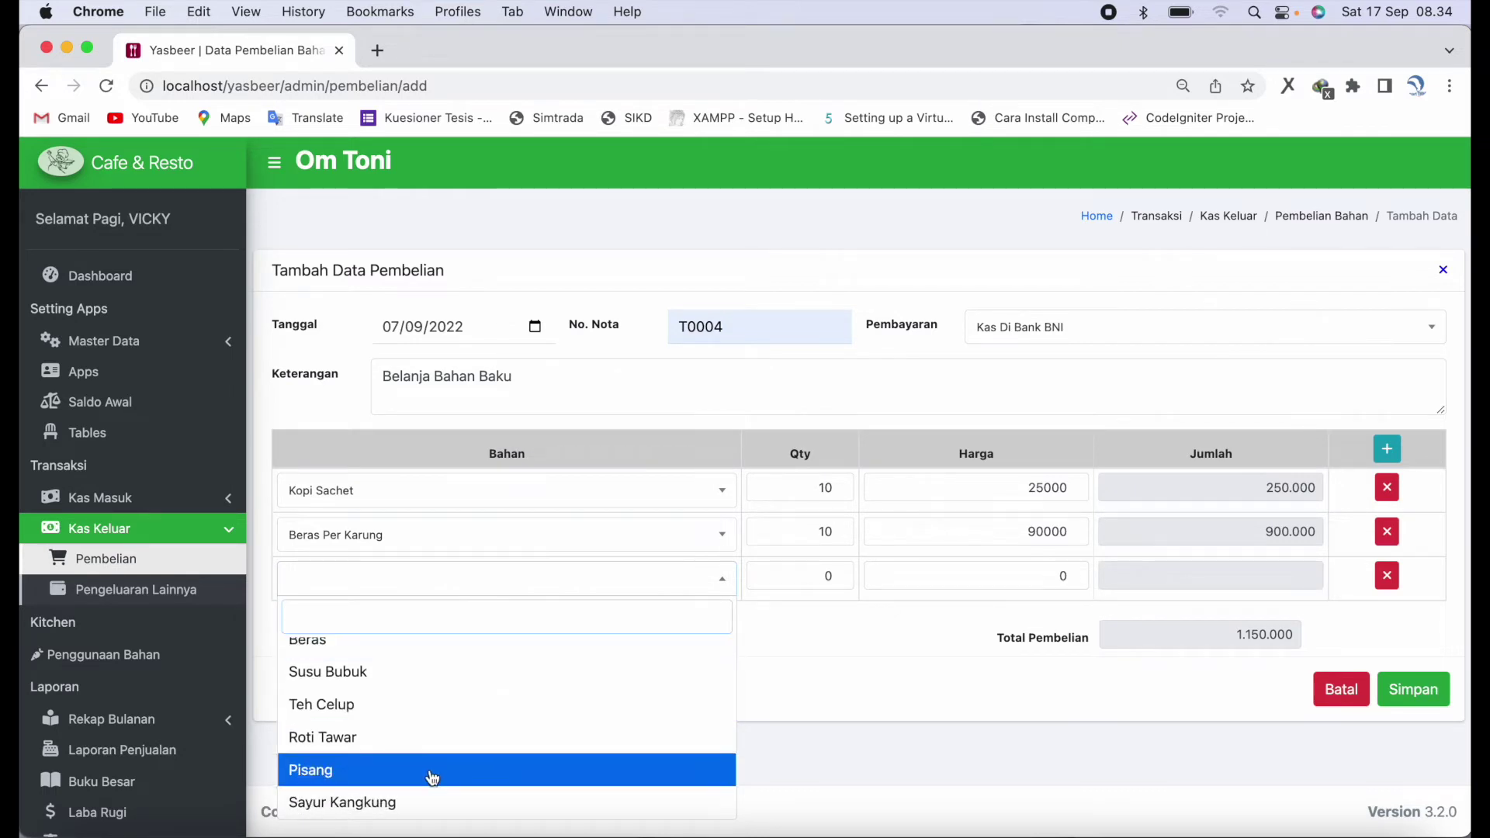
click(421, 803)
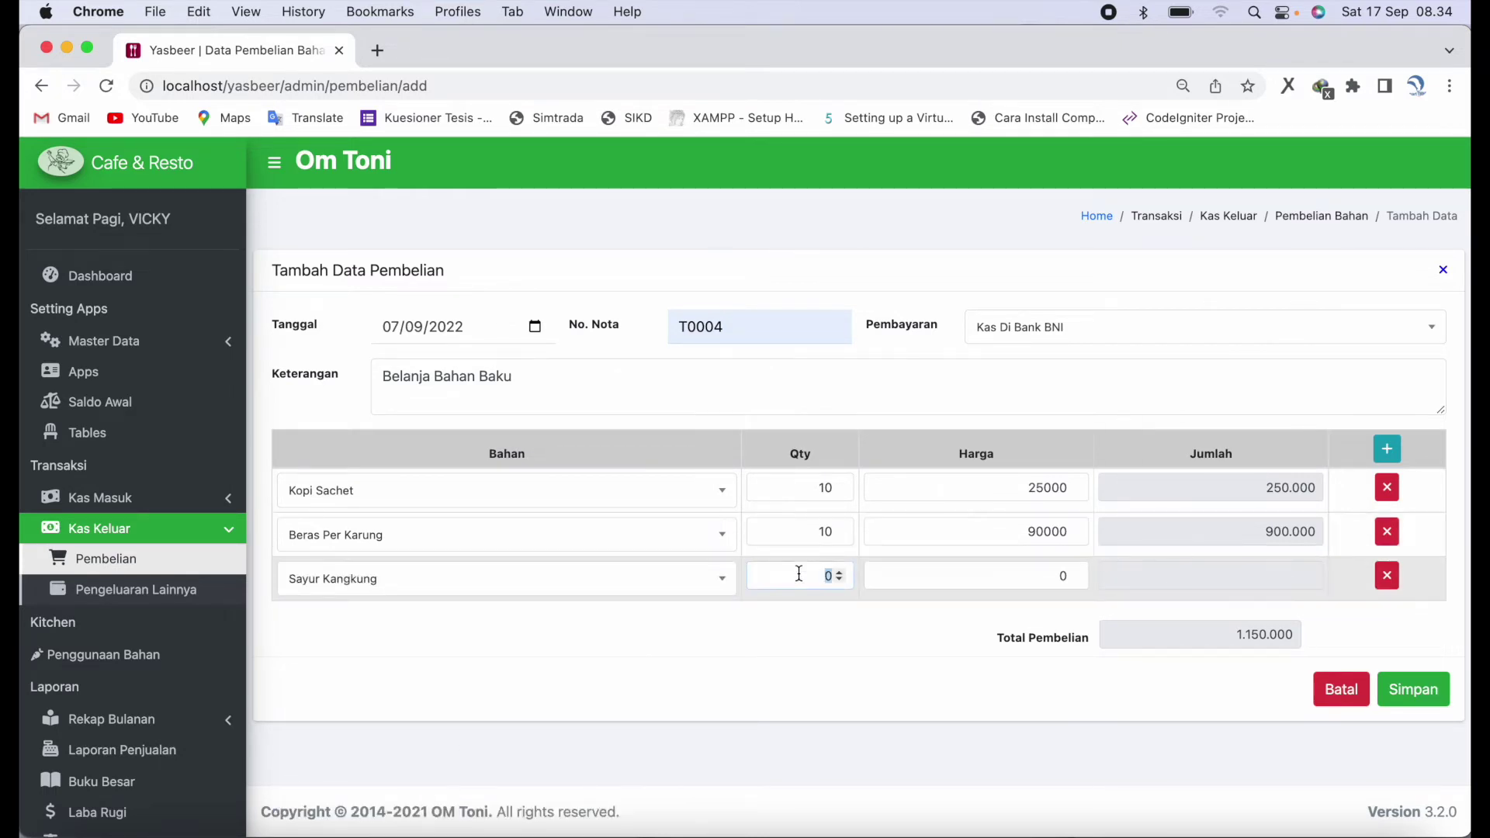
text(3)
key(Tab)
text(5000)
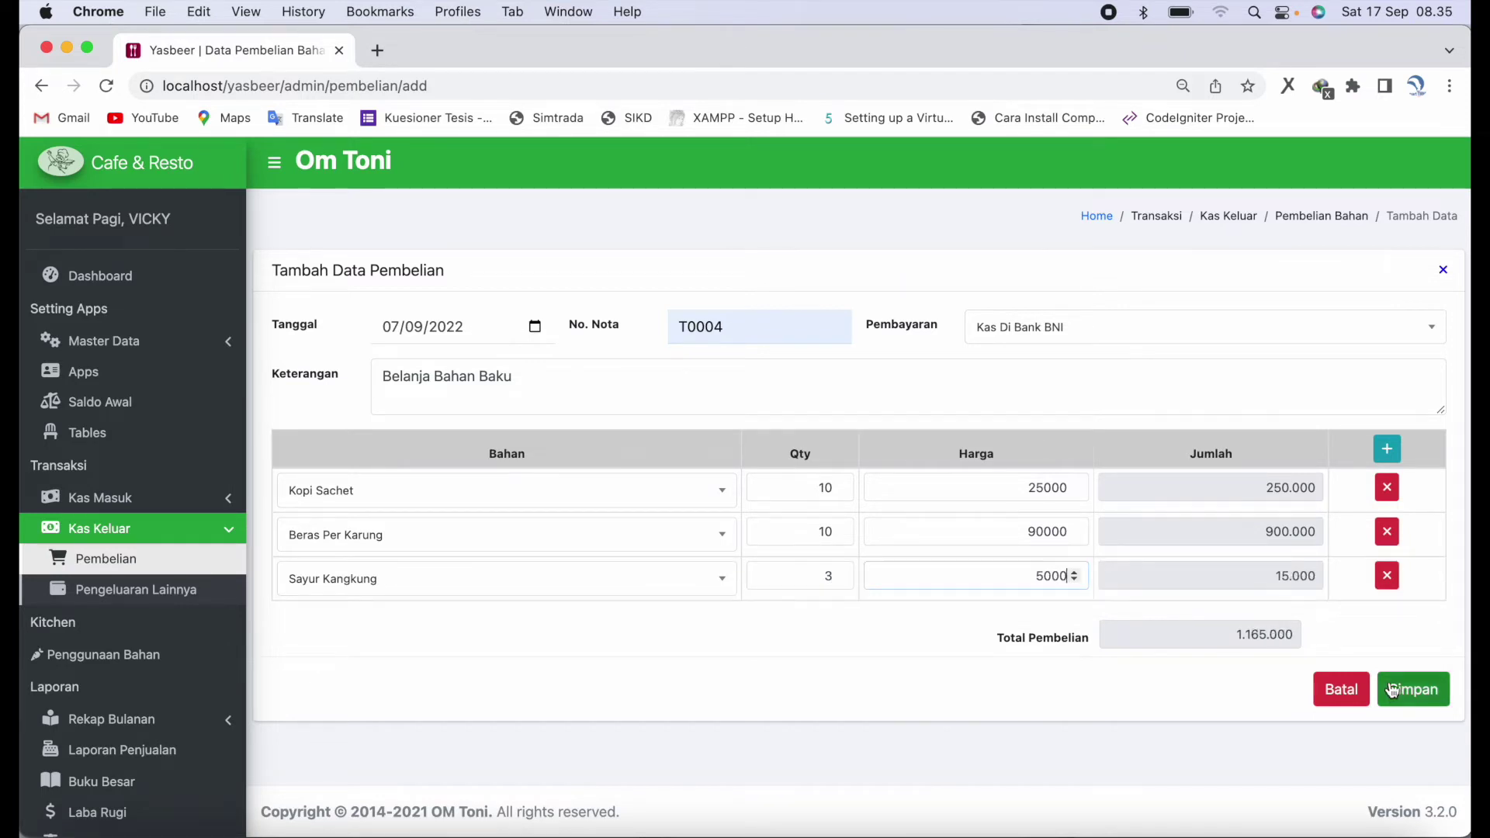
click(1393, 691)
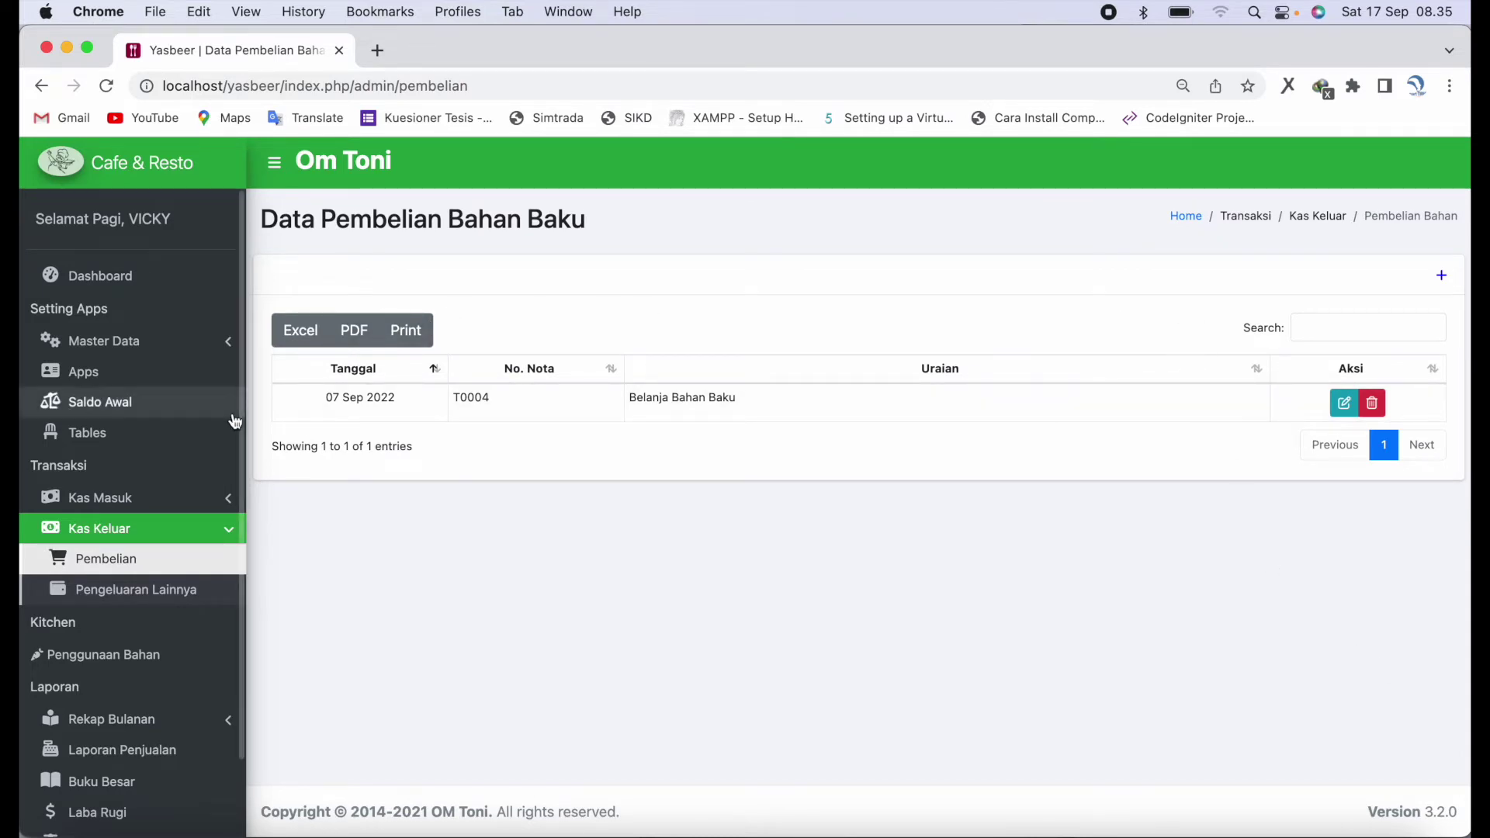
- Start a new other-expense entry T0002 with category Aset Tanah
click(174, 586)
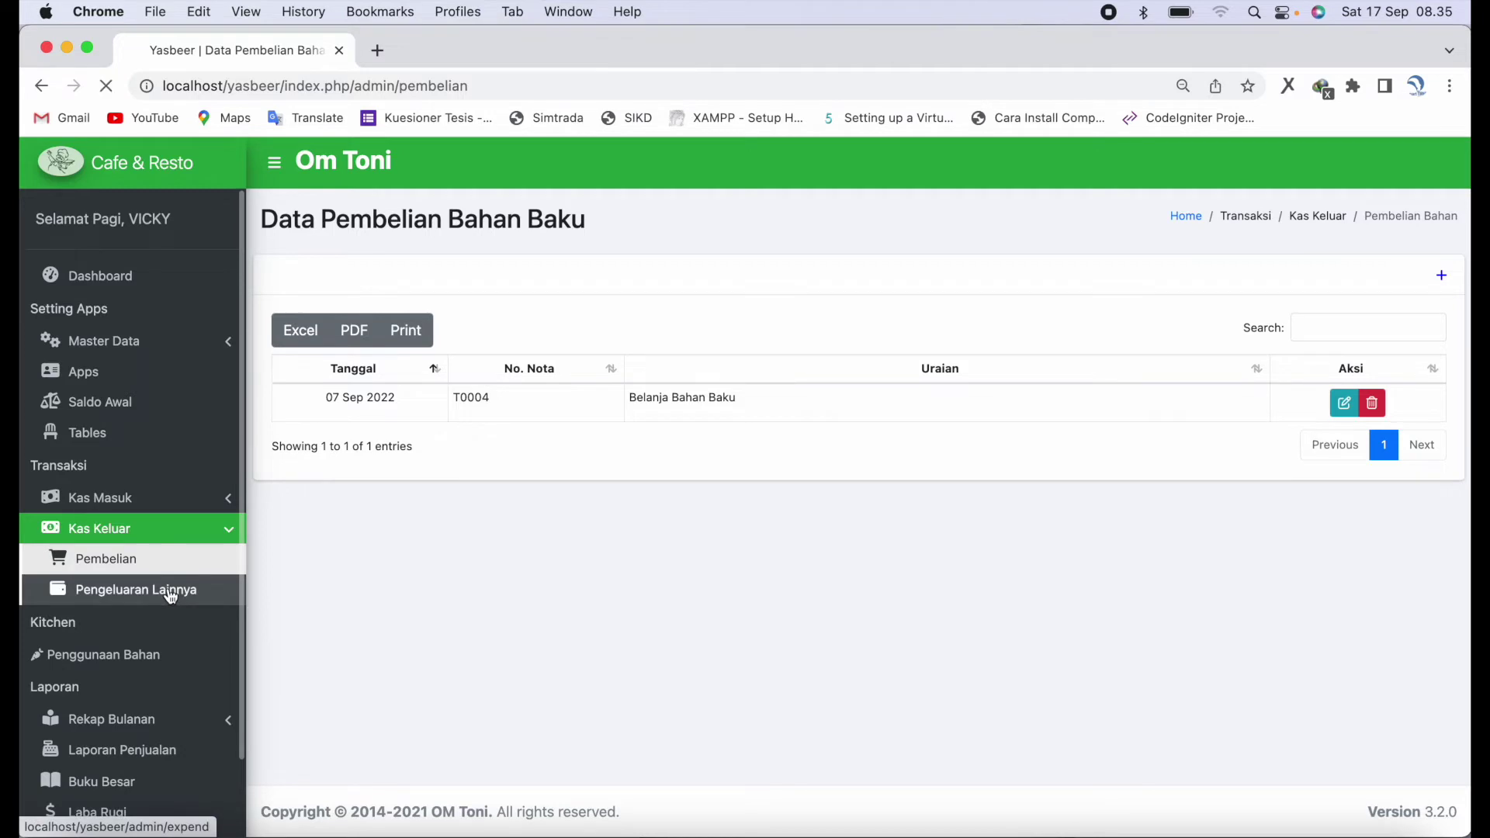
click(1442, 277)
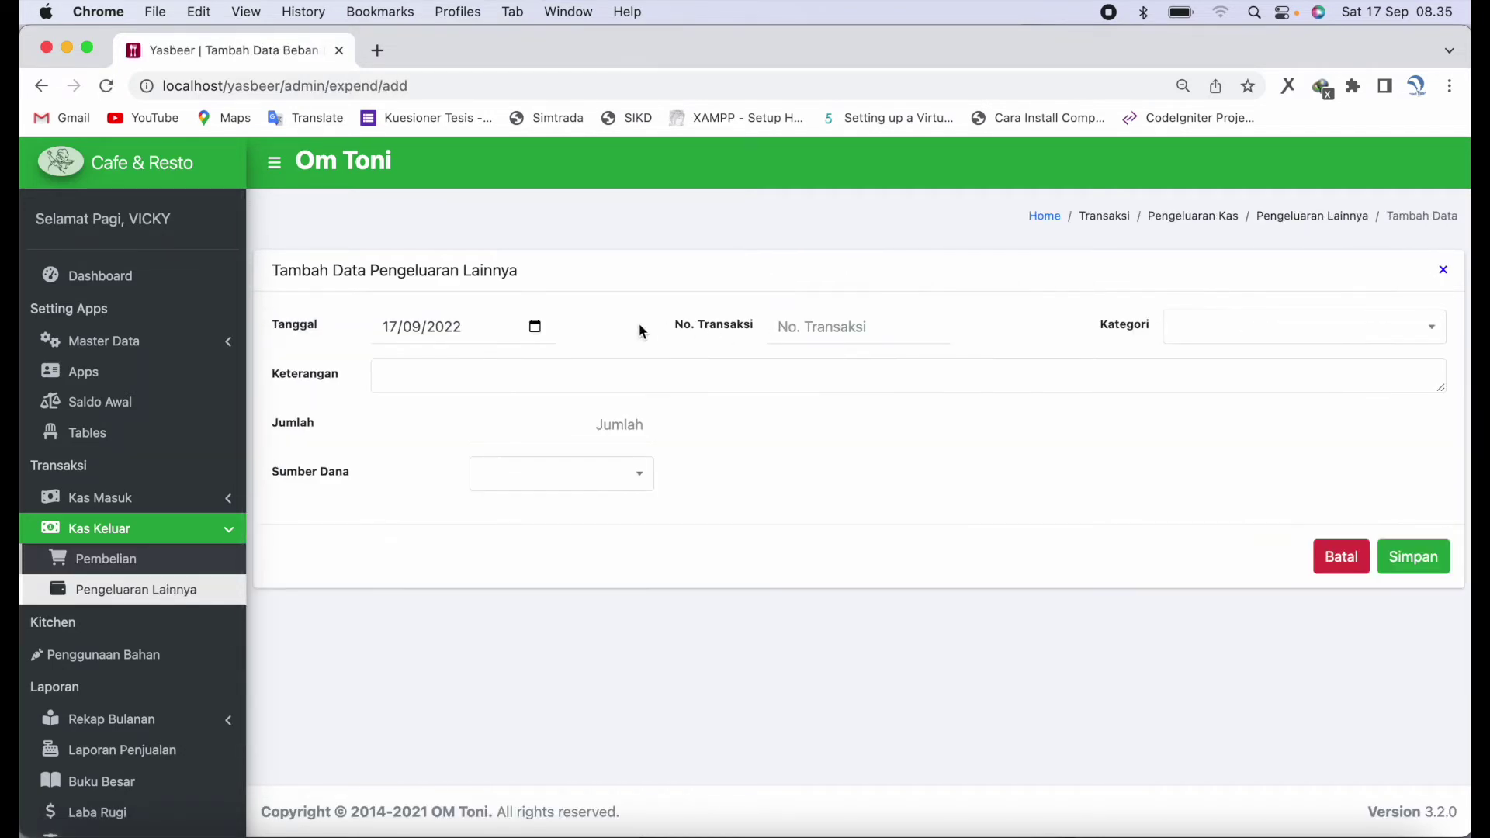
click(850, 329)
click(899, 450)
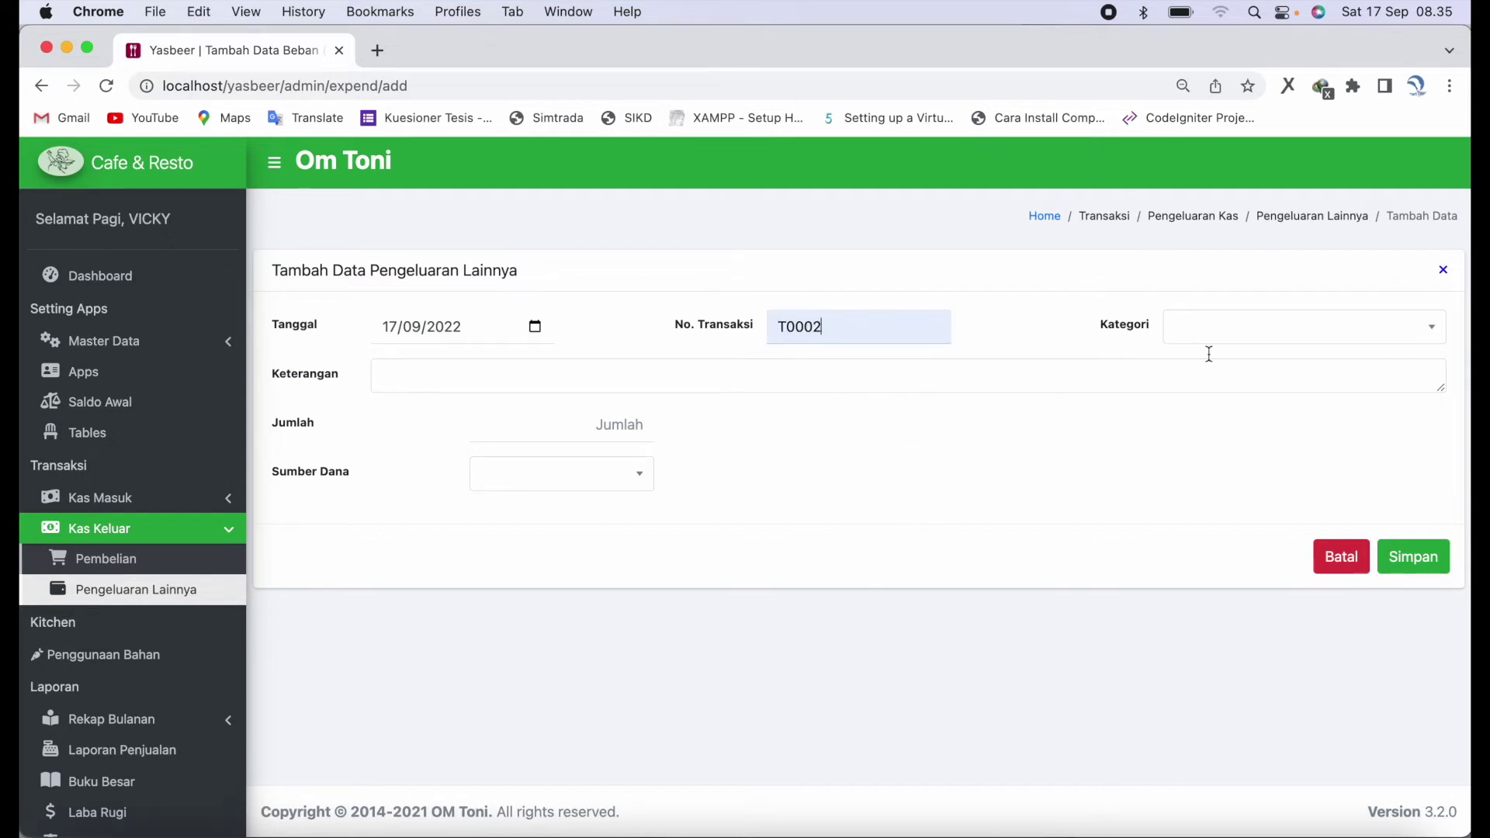
click(1308, 329)
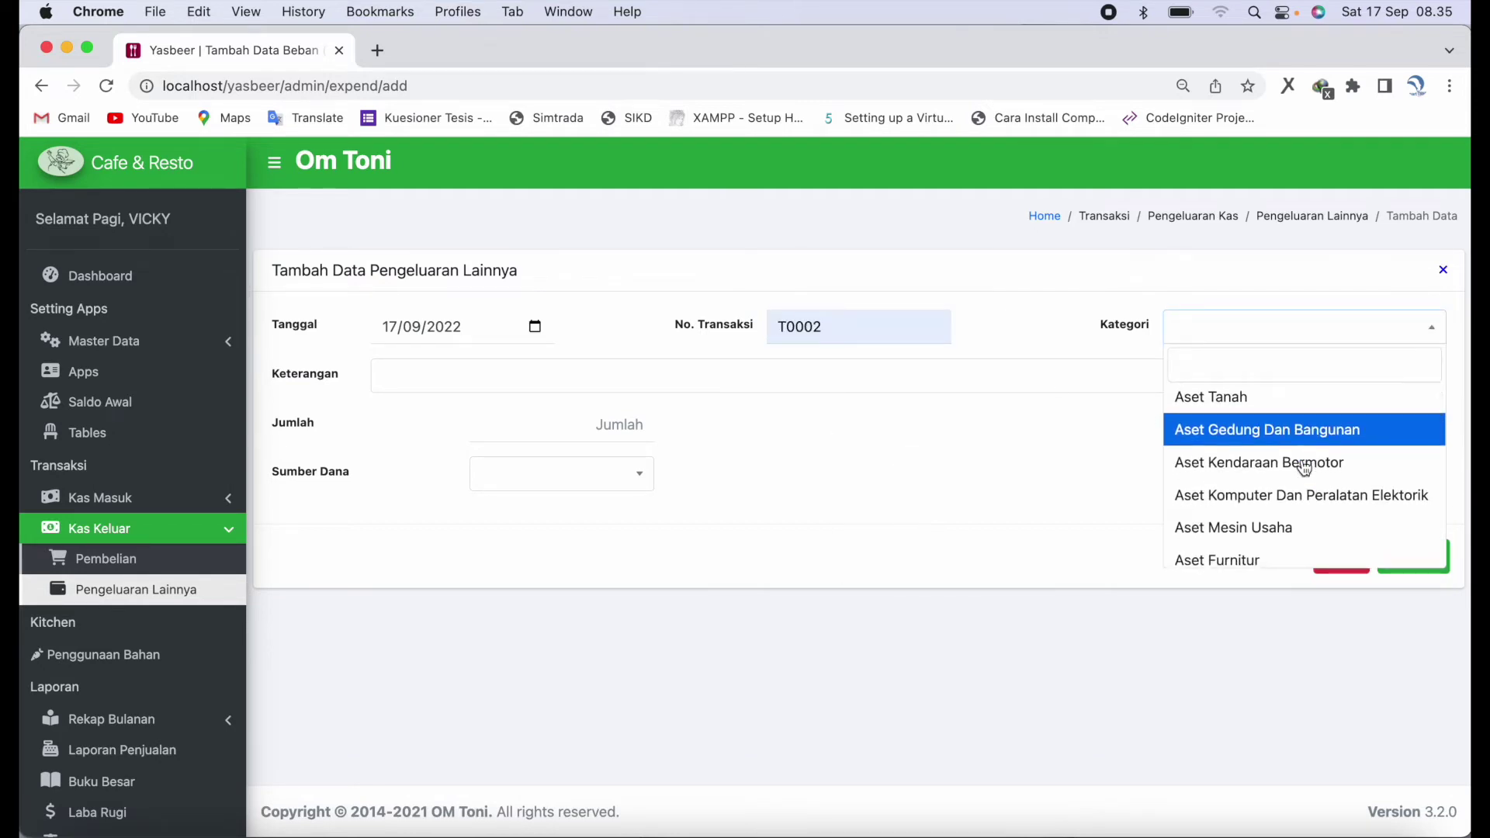
scroll(1298, 462, up, 2)
click(1285, 423)
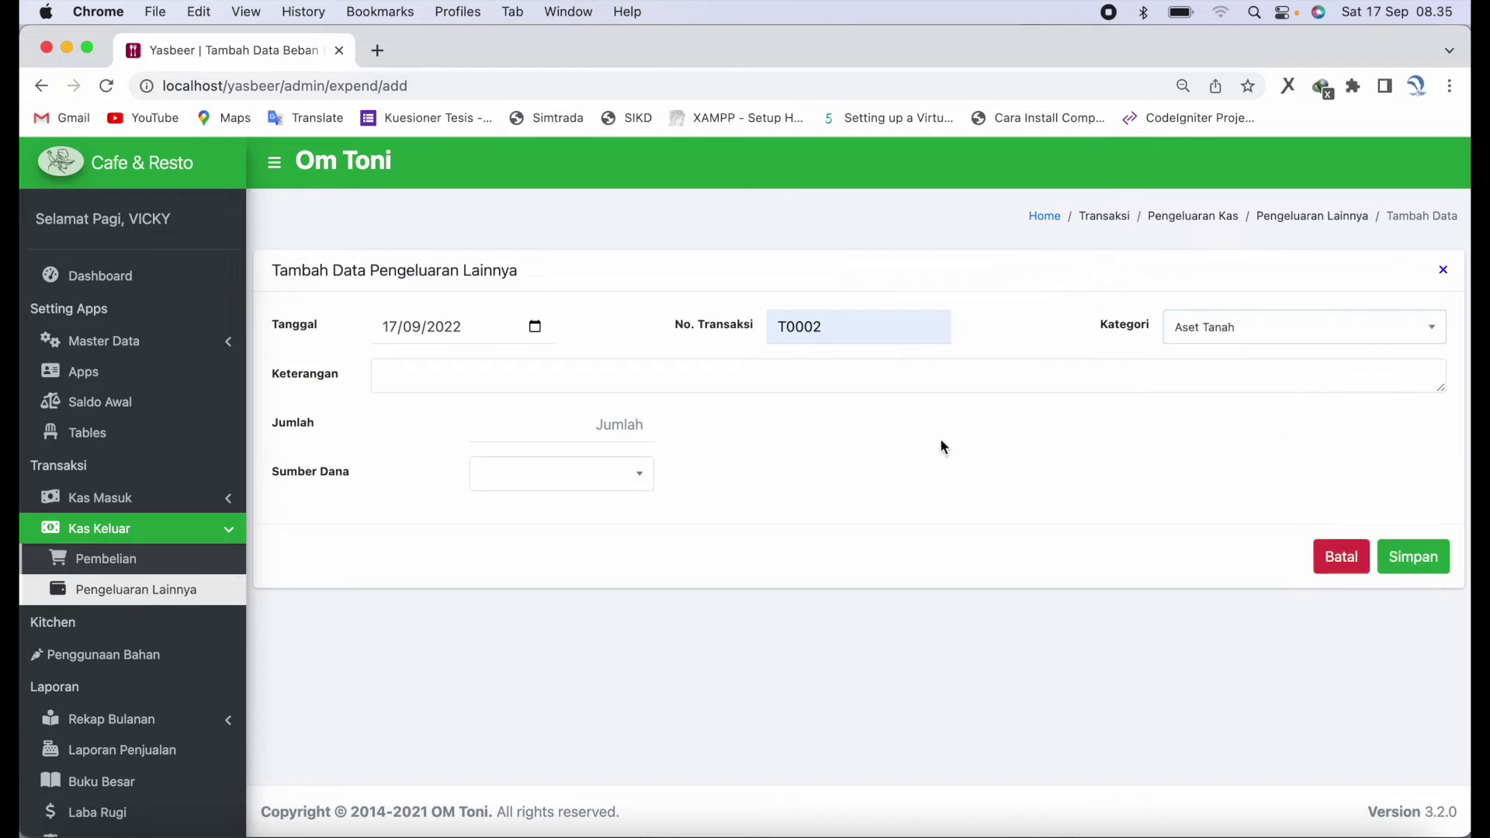
- Describe it 'BELANJA MEJA DAN KURSI', amount 37500000 from Kas Di Bank BNI, and save
text(BELANJA MEJA DAN KURSI)
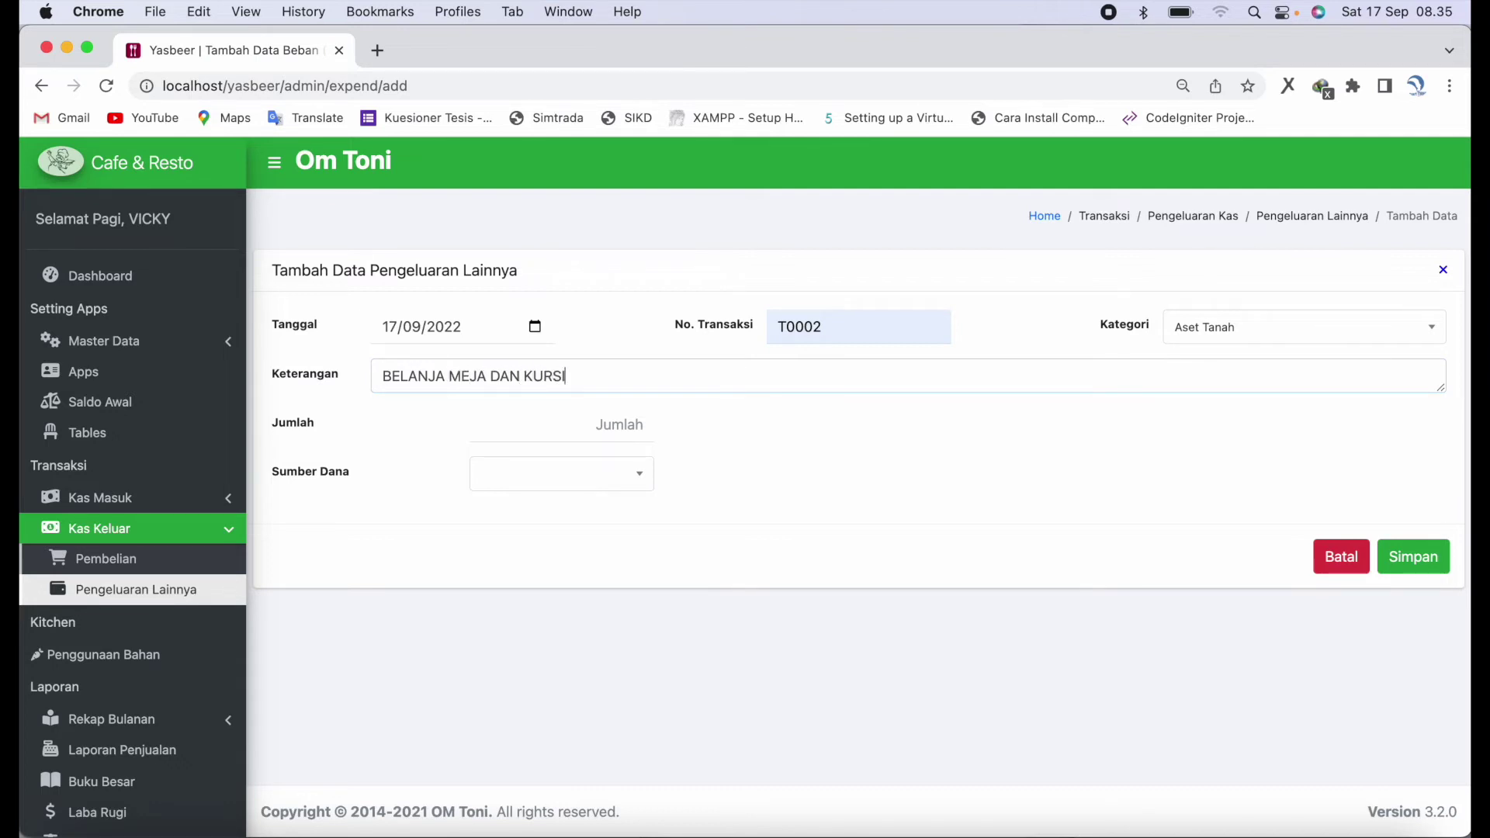
click(582, 423)
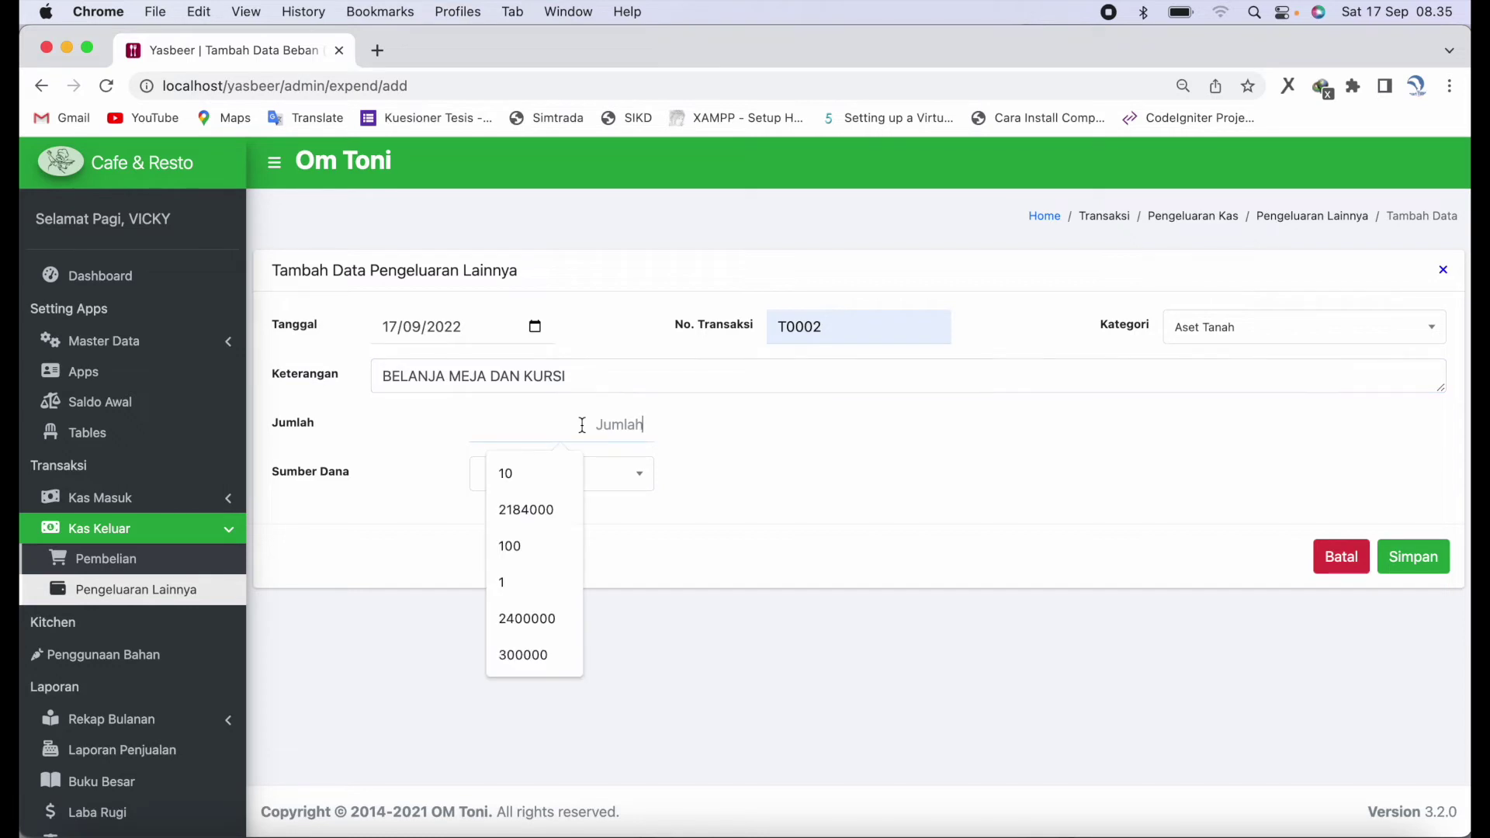
text(1)
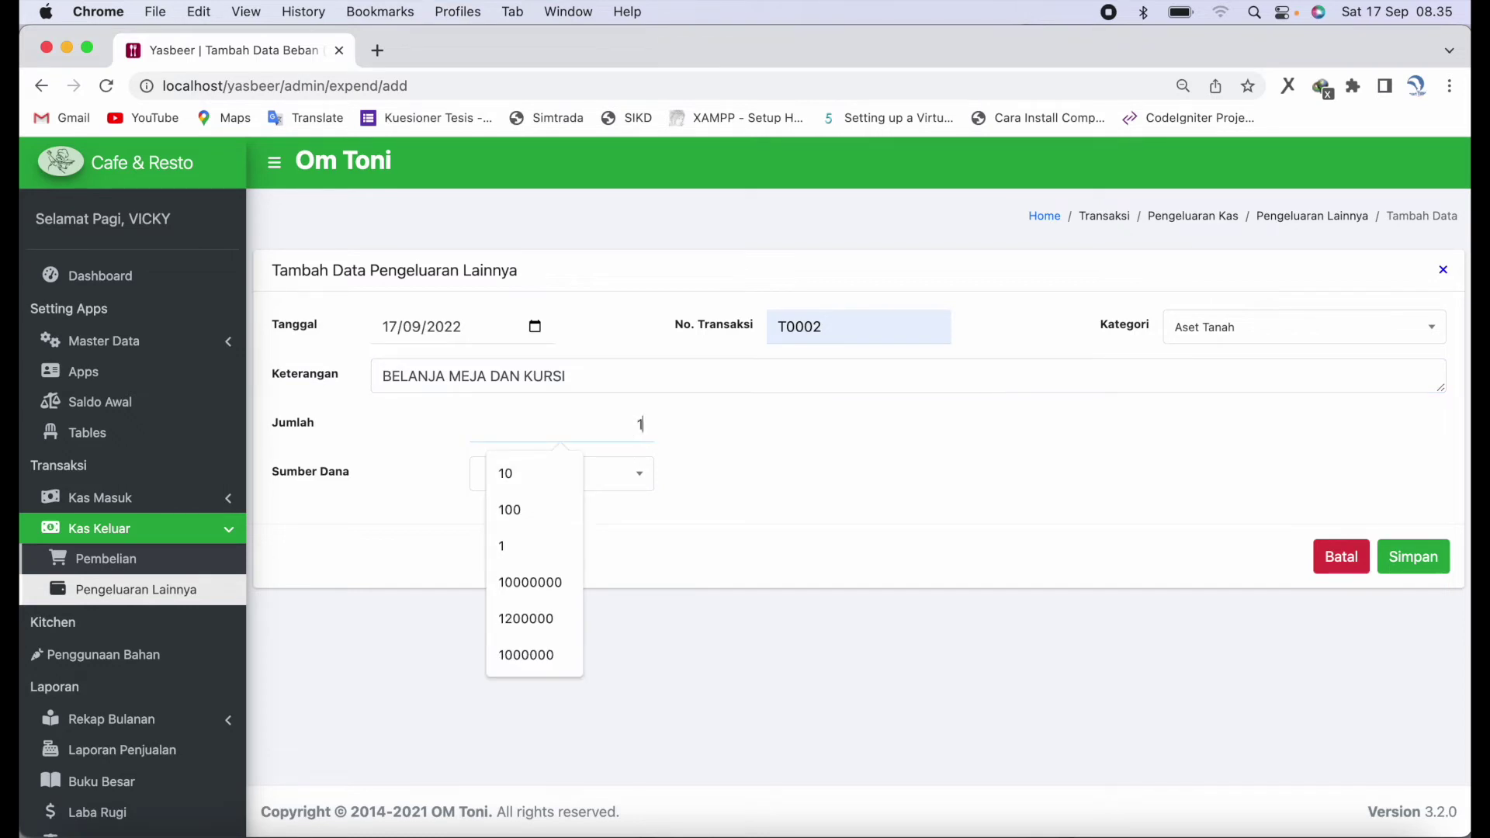
text(00)
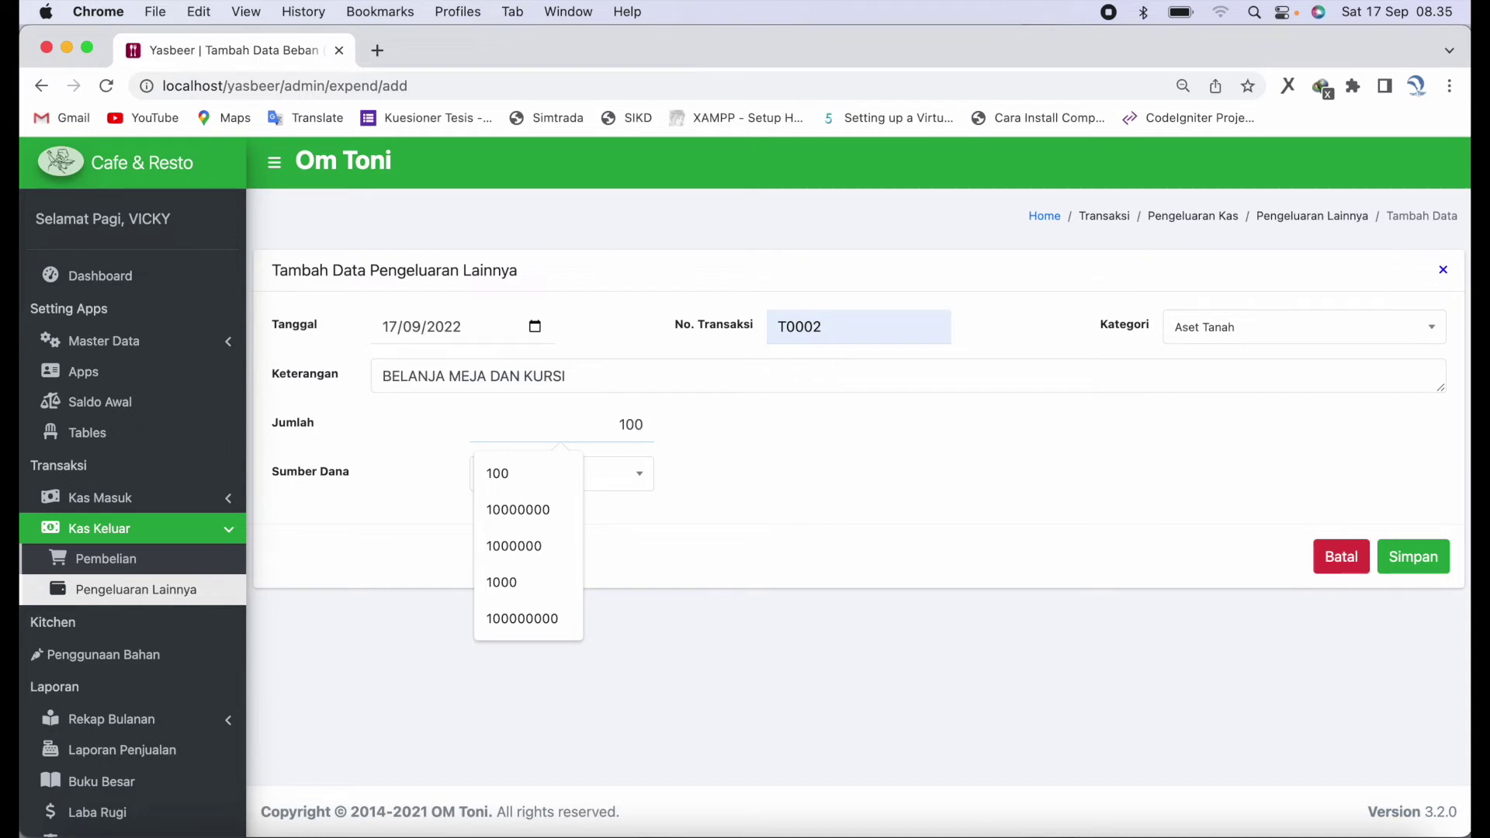
key(BackSpace)
key(BackSpace)
key(BackSpace)
text(3)
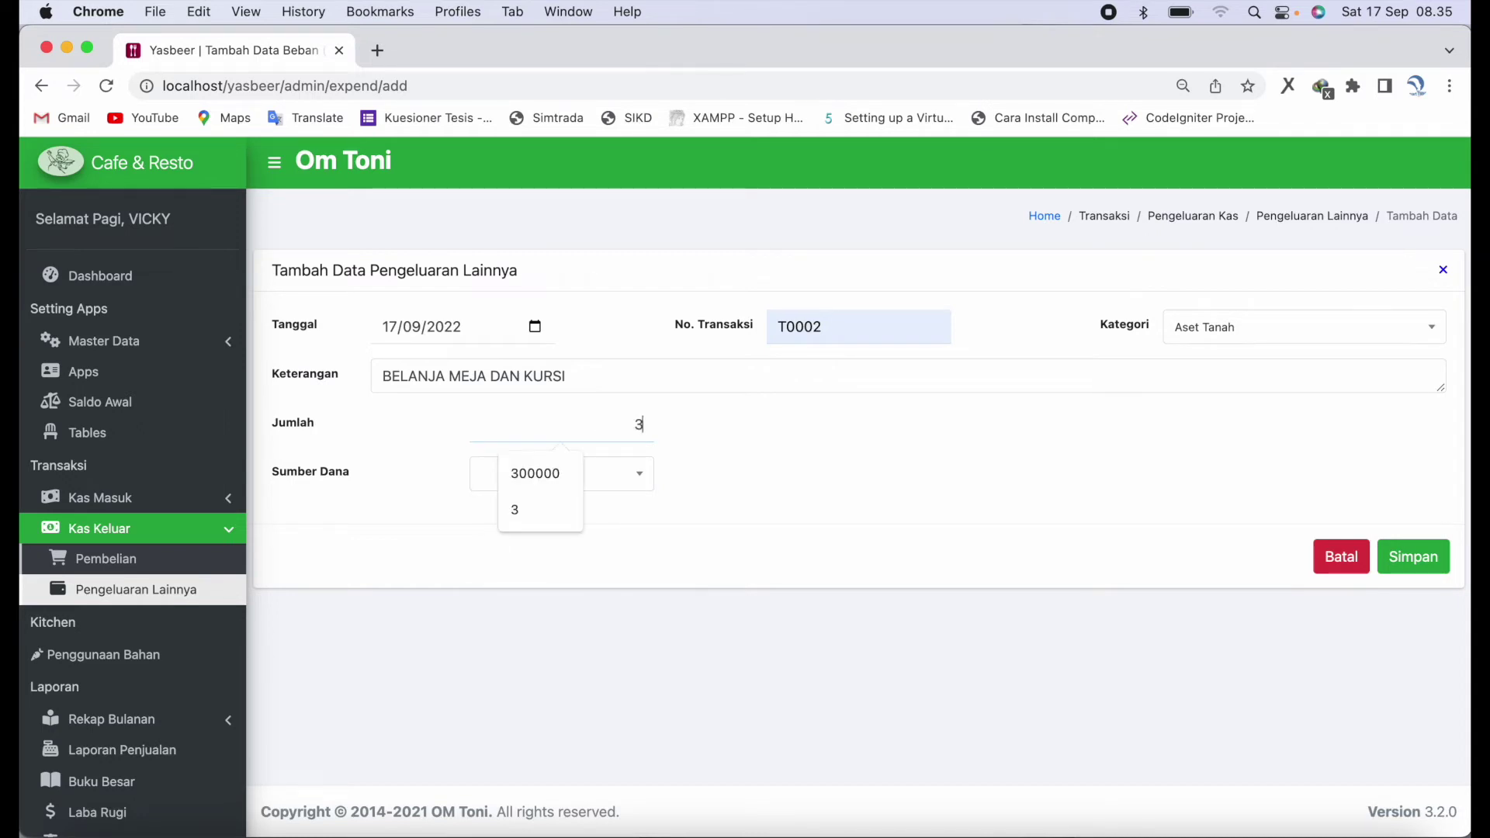
text(7500000)
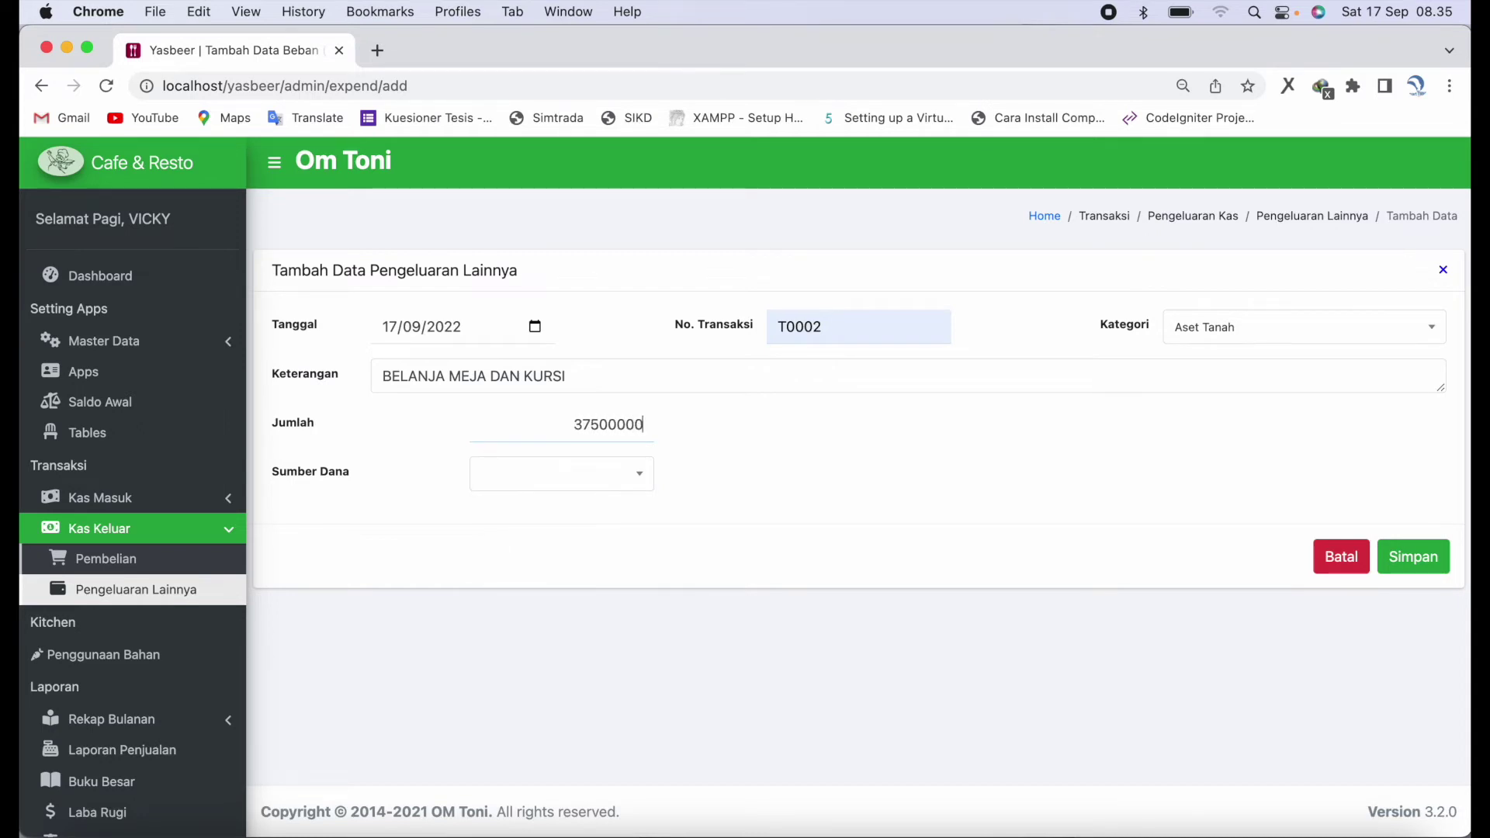
click(626, 492)
click(603, 594)
click(1439, 572)
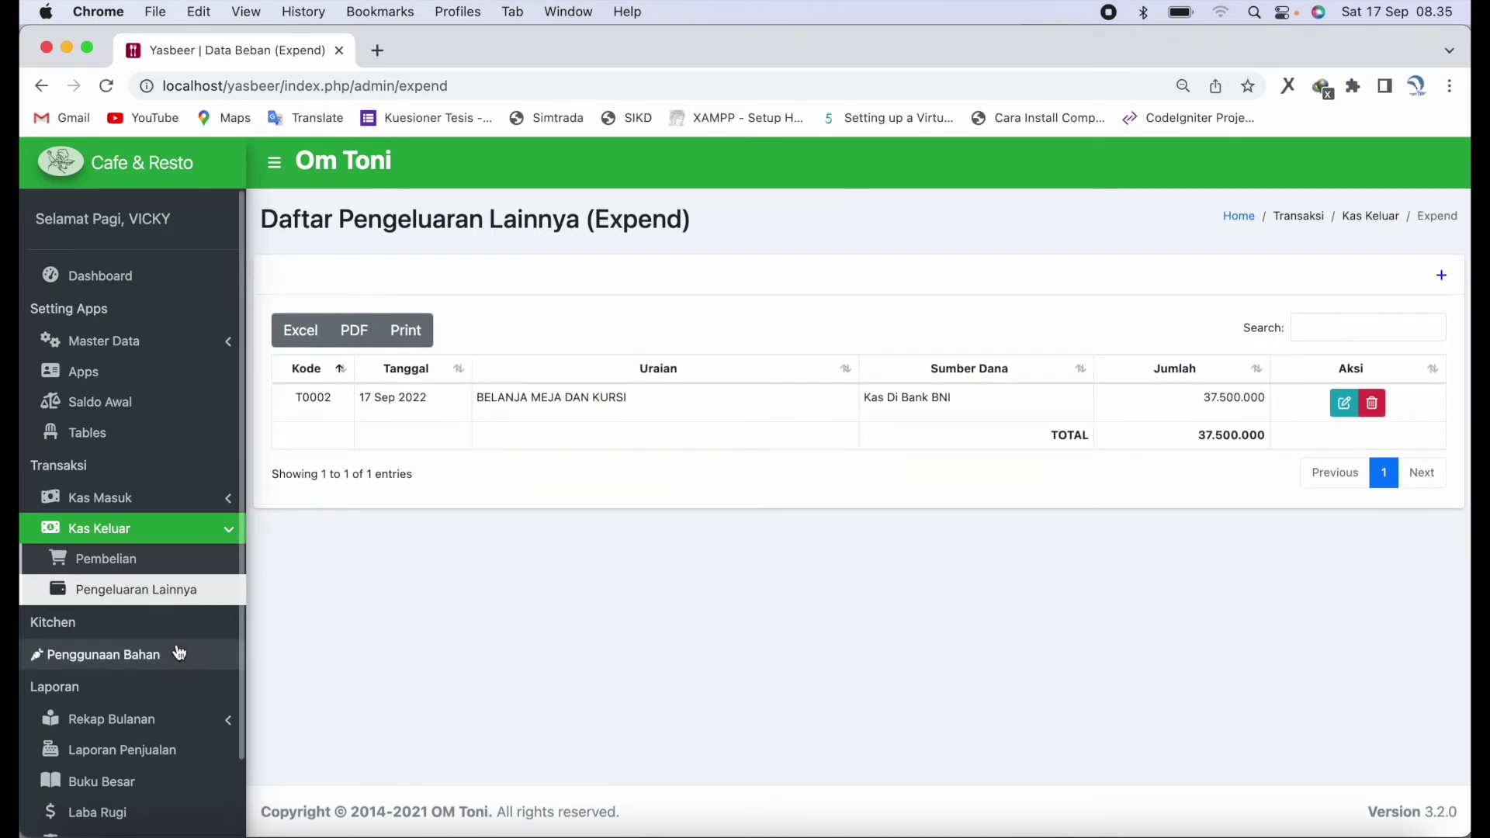
- Check the dashboard's 328.000 sales and net profit and Laporan Operasional, then open ingredient usage
click(100, 276)
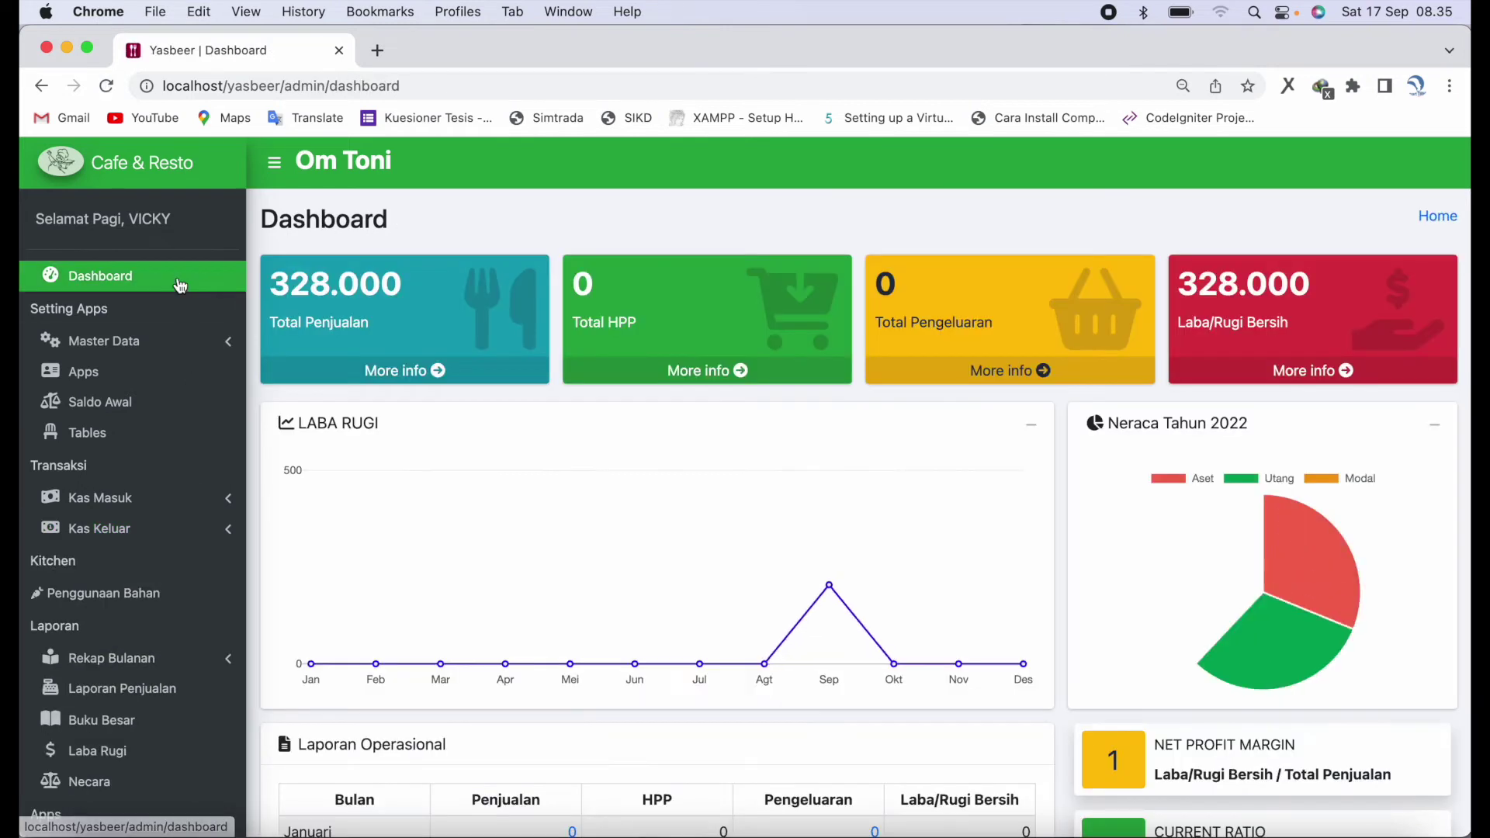
scroll(859, 524, down, 5)
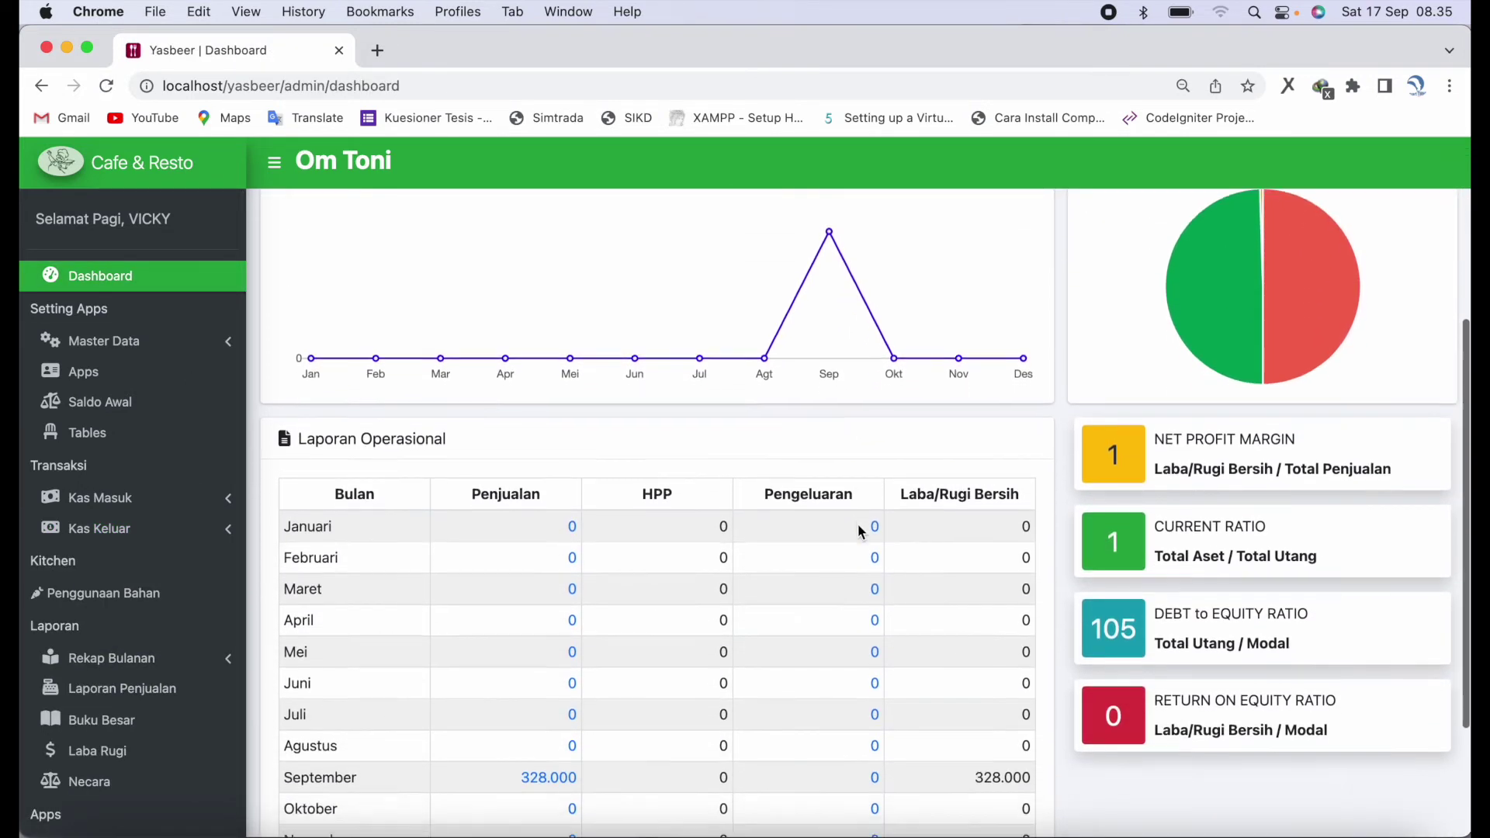
scroll(858, 524, down, 1)
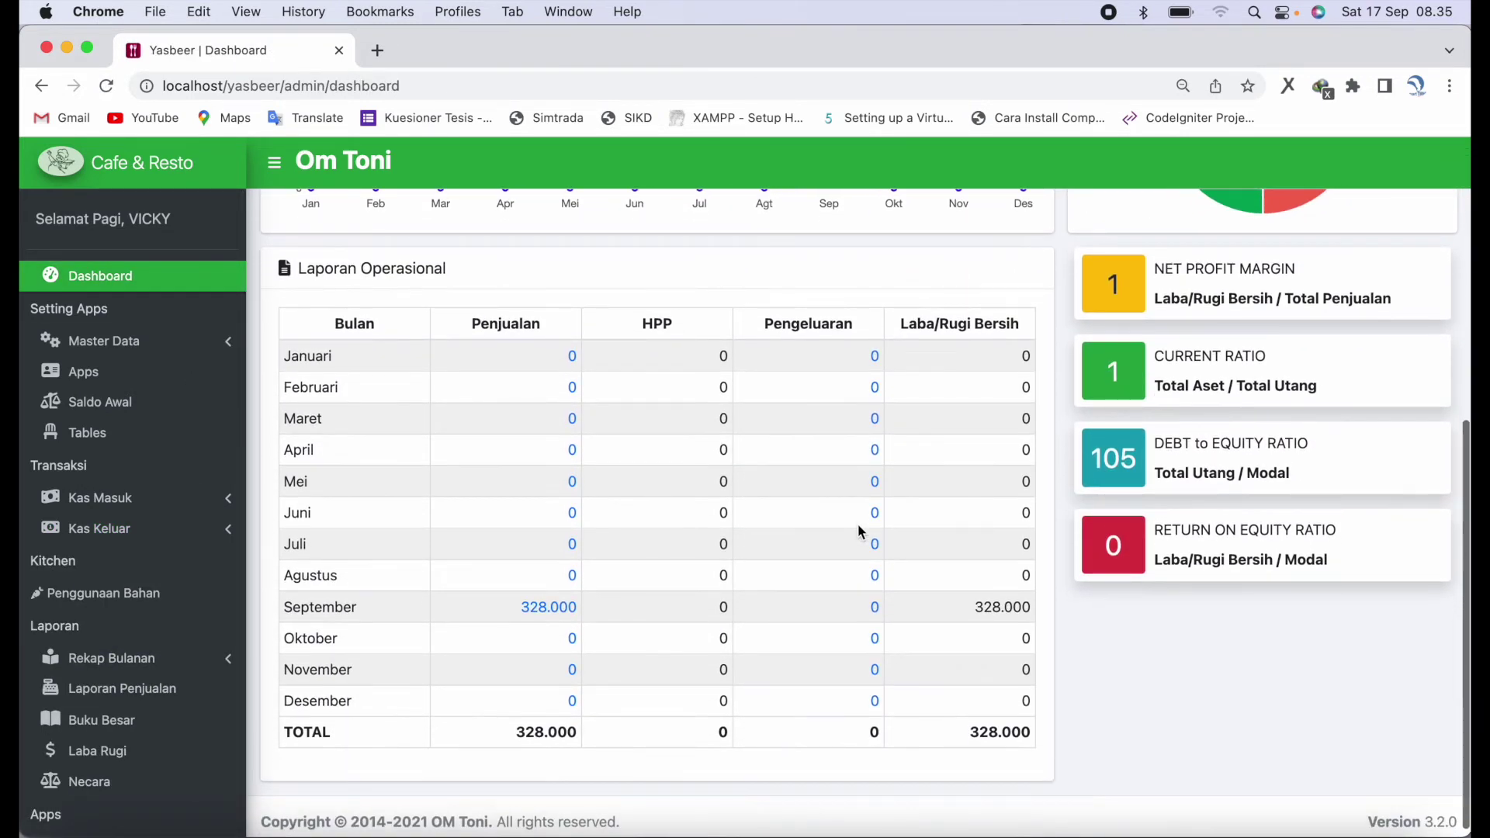
scroll(860, 531, up, 6)
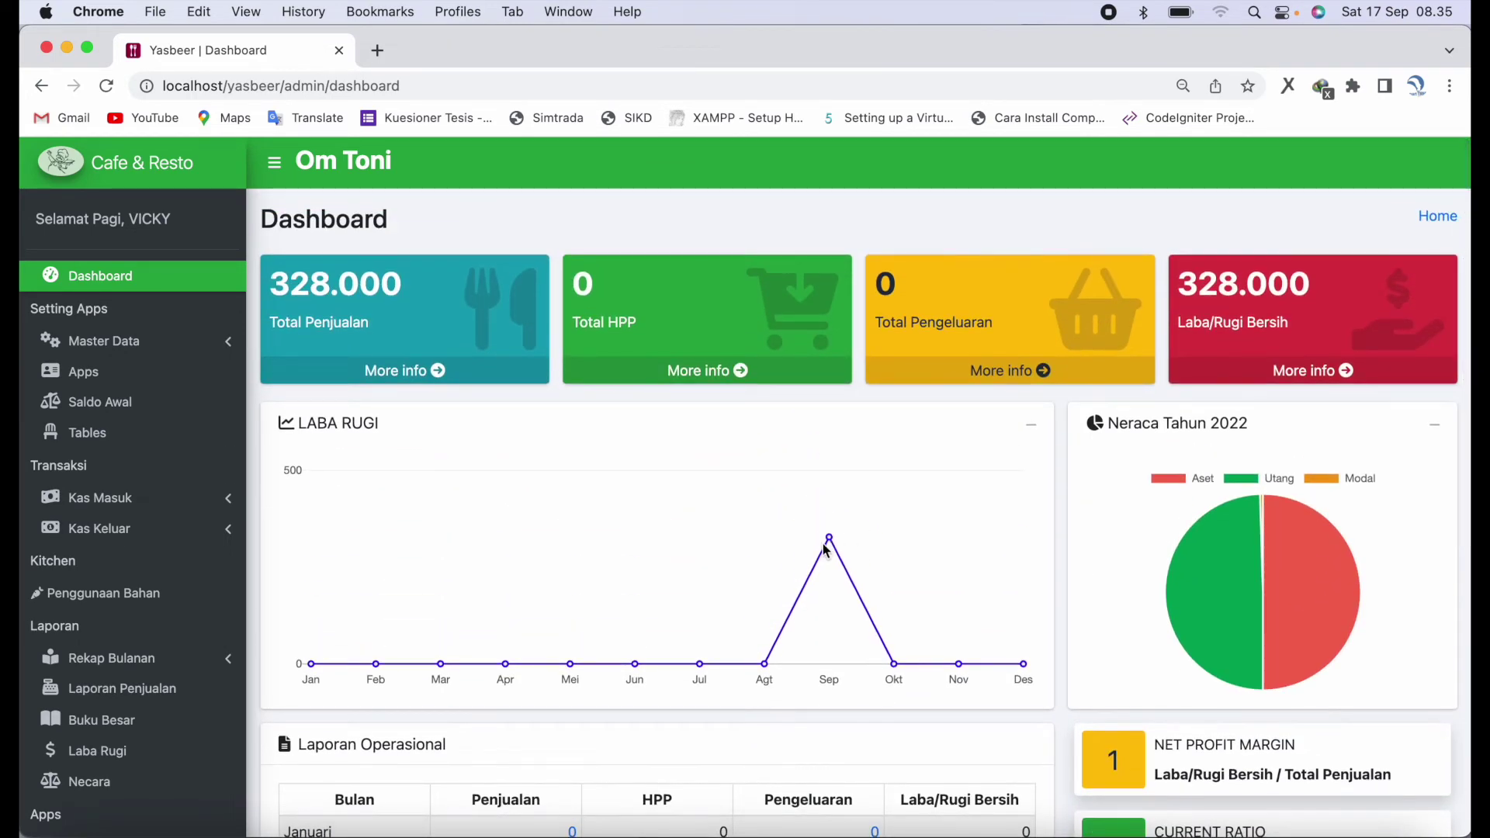
click(184, 598)
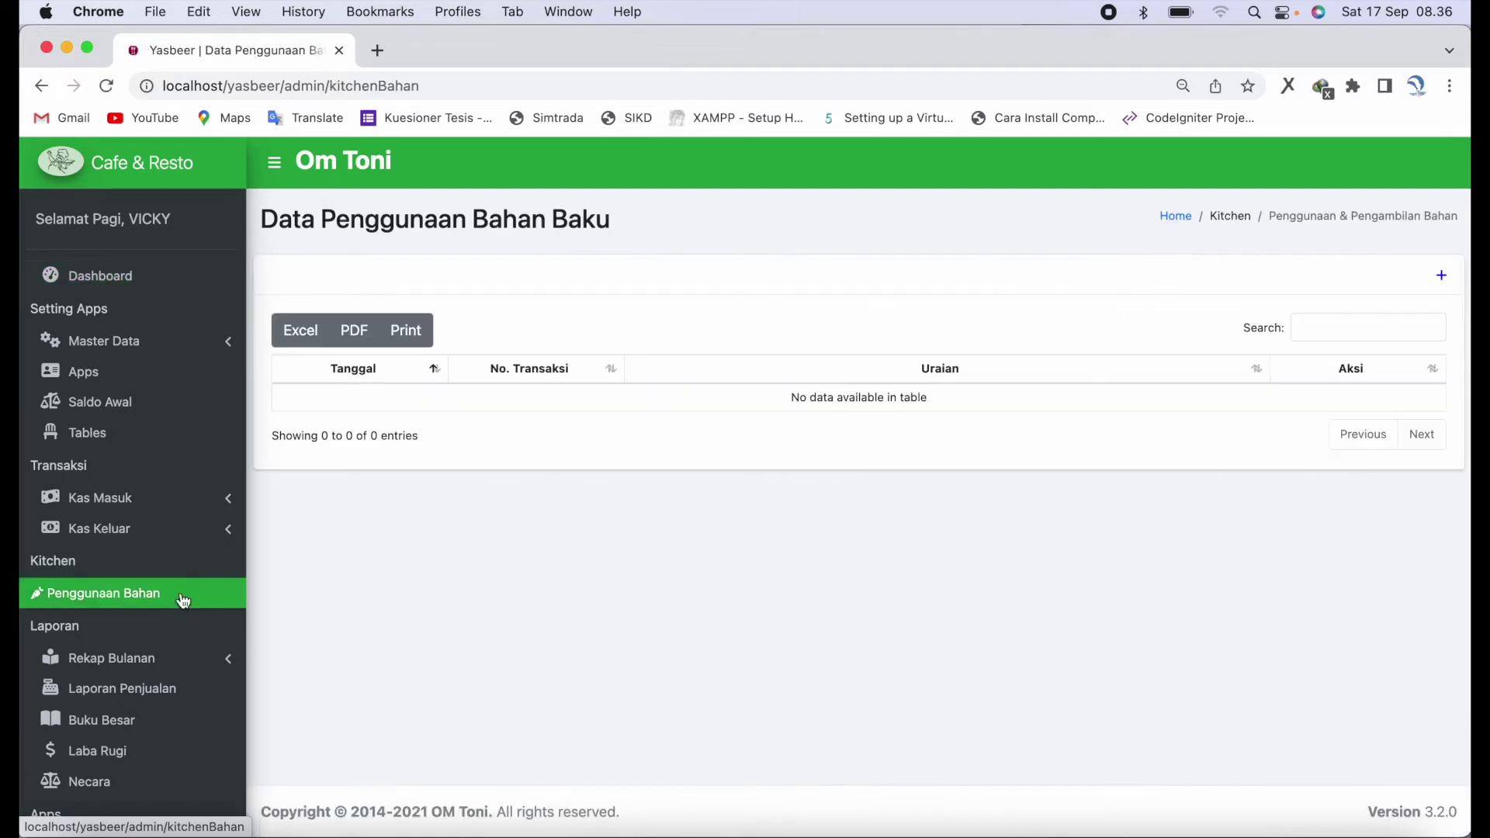
- Save usage record G-0001: 5 Kopi Sachet, described 'dipakai karyawan makan siang'
click(1441, 285)
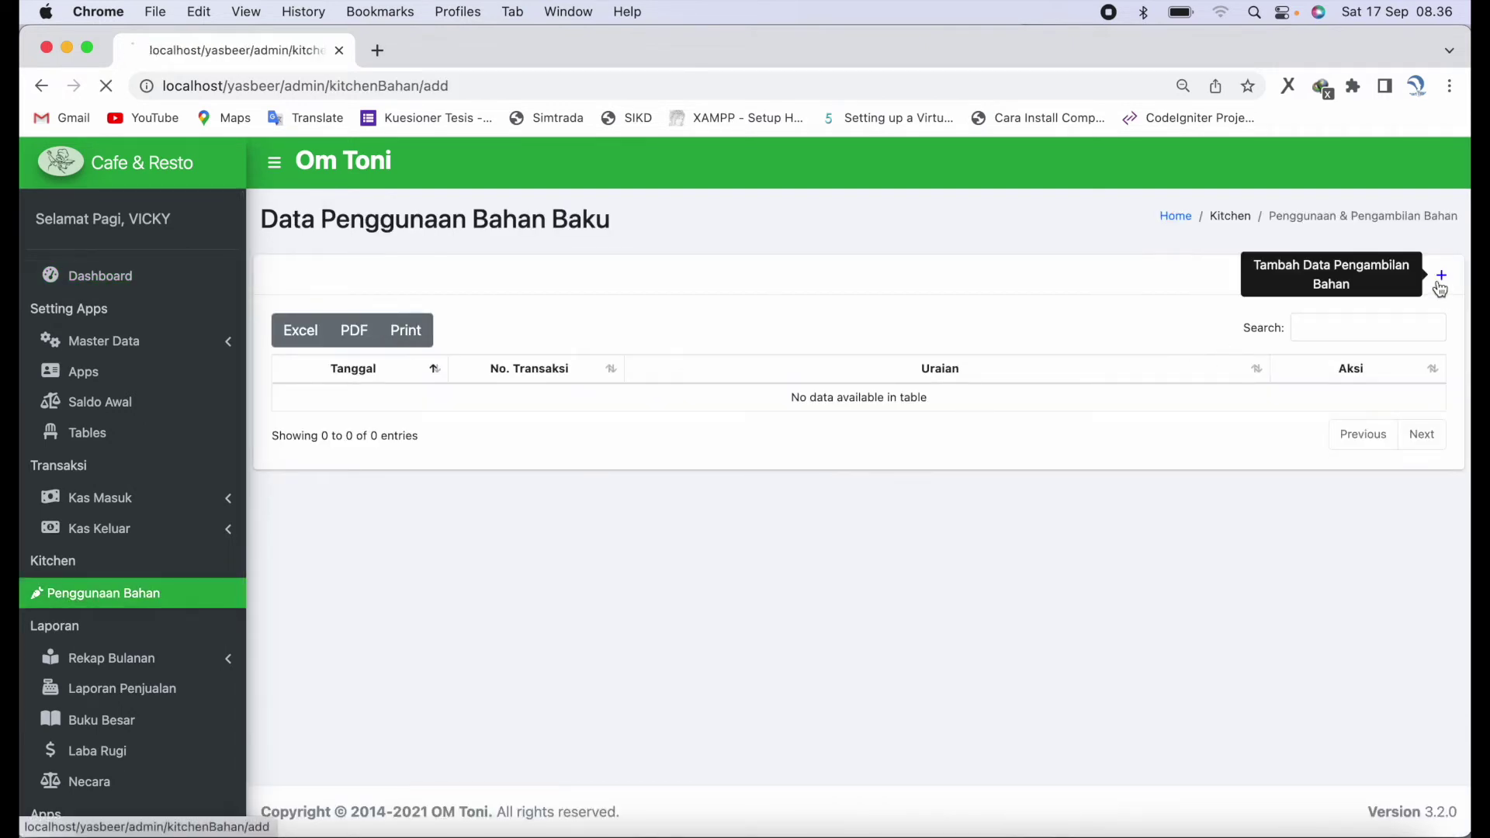
click(820, 343)
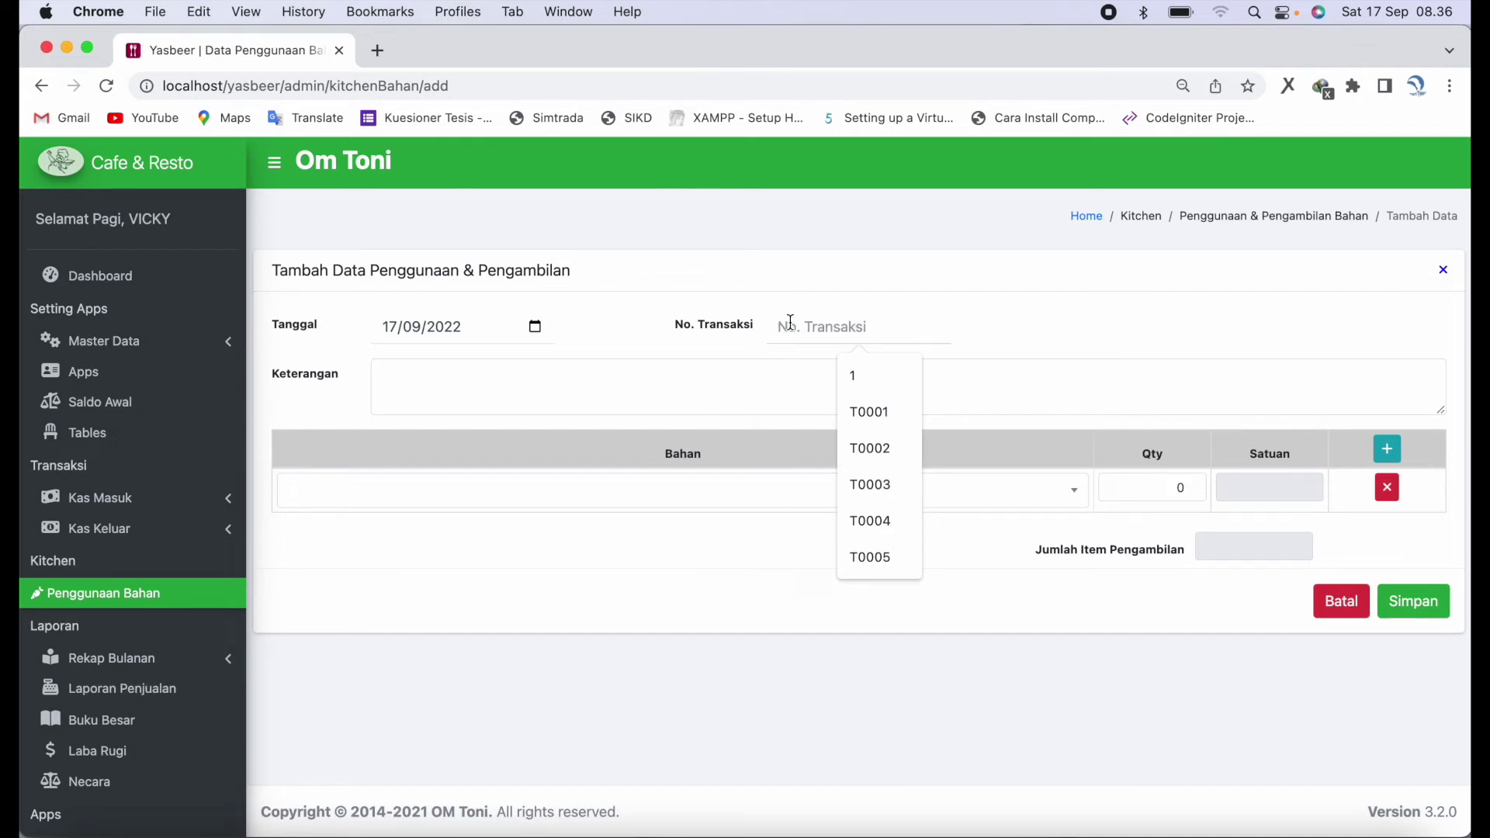
text(G-0001)
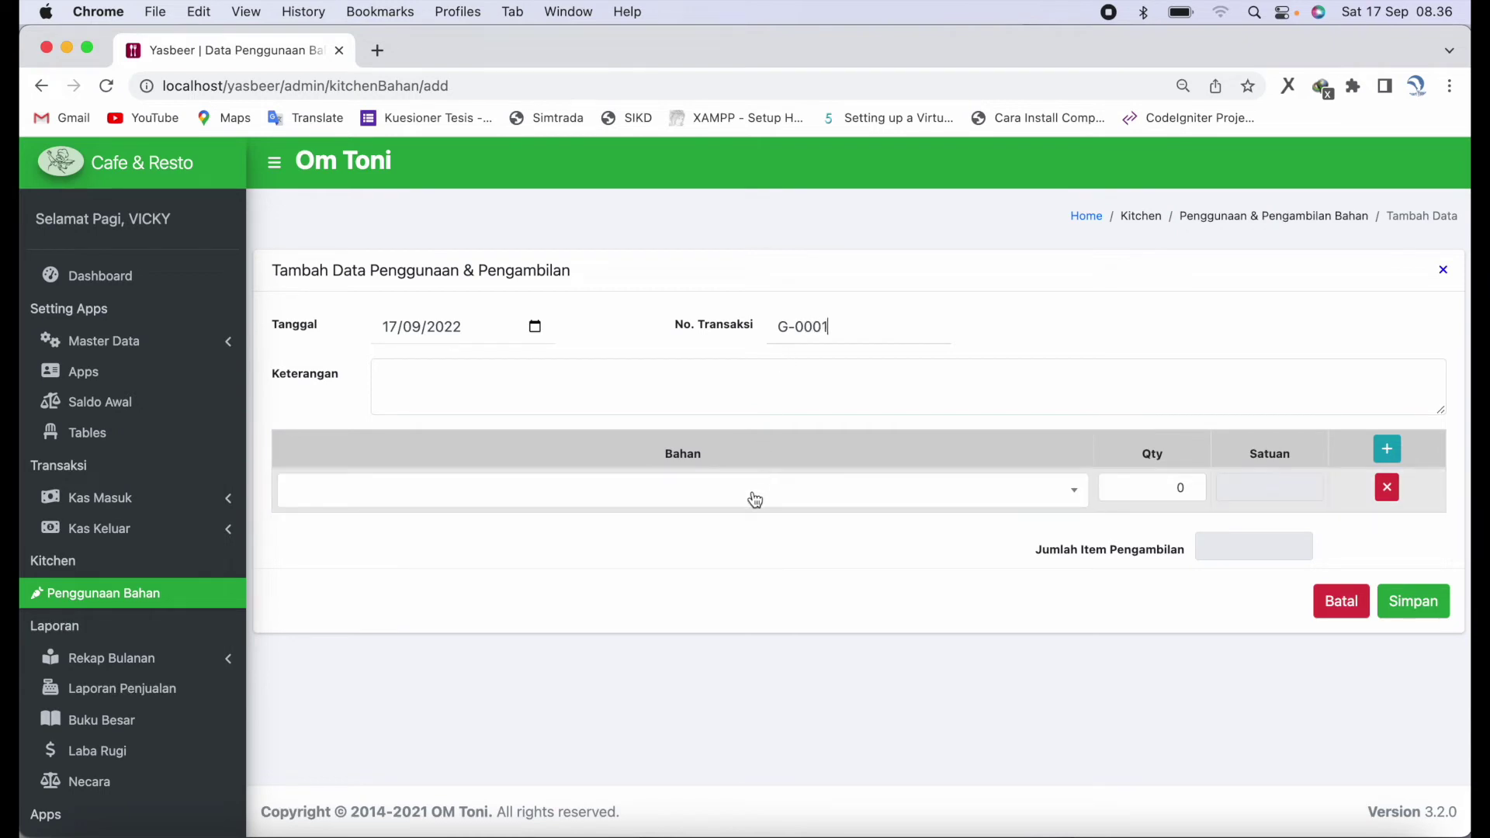
click(752, 493)
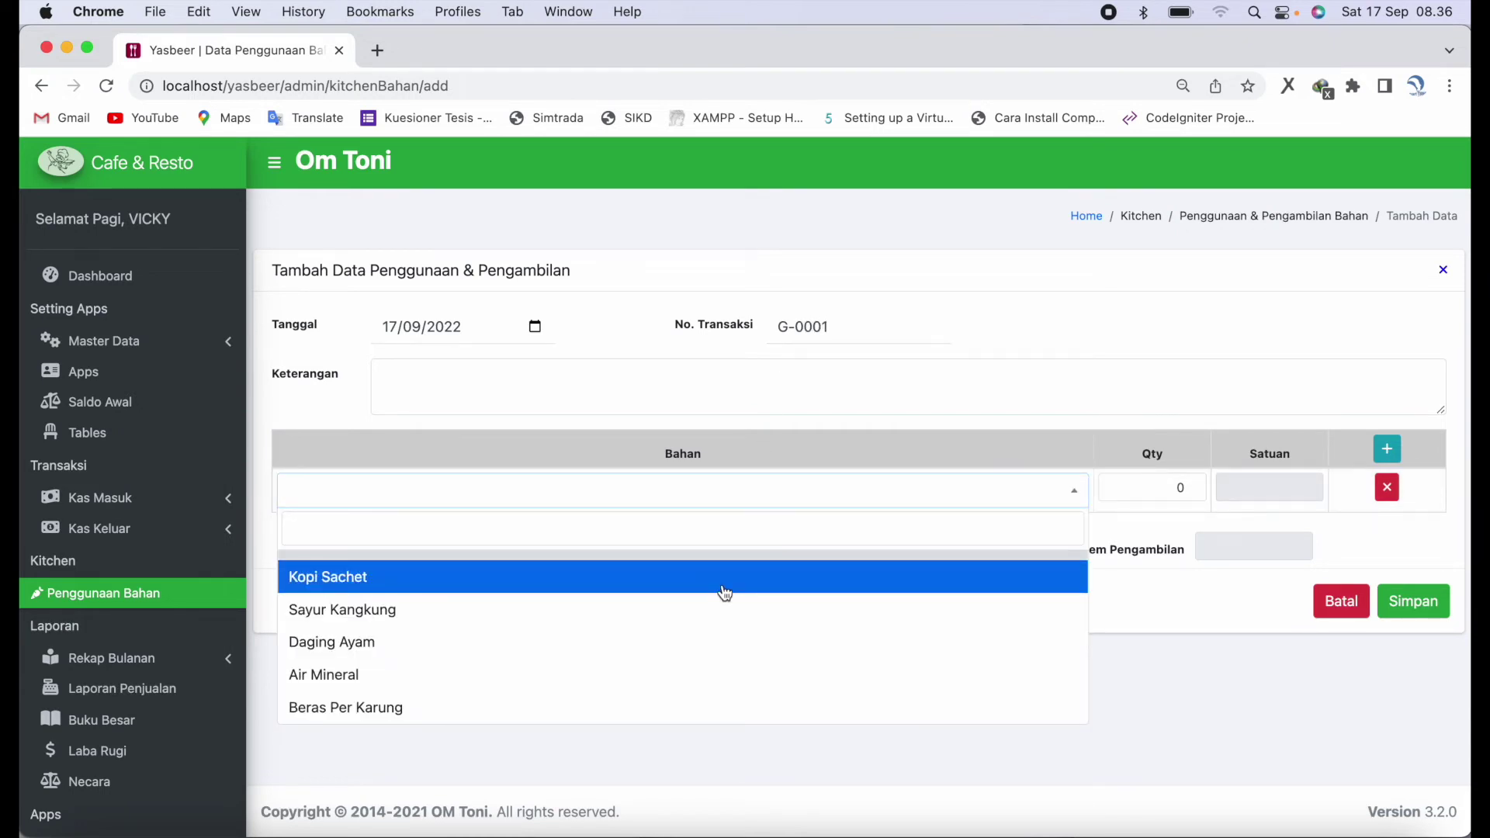
click(723, 580)
double_click(1129, 488)
text(5)
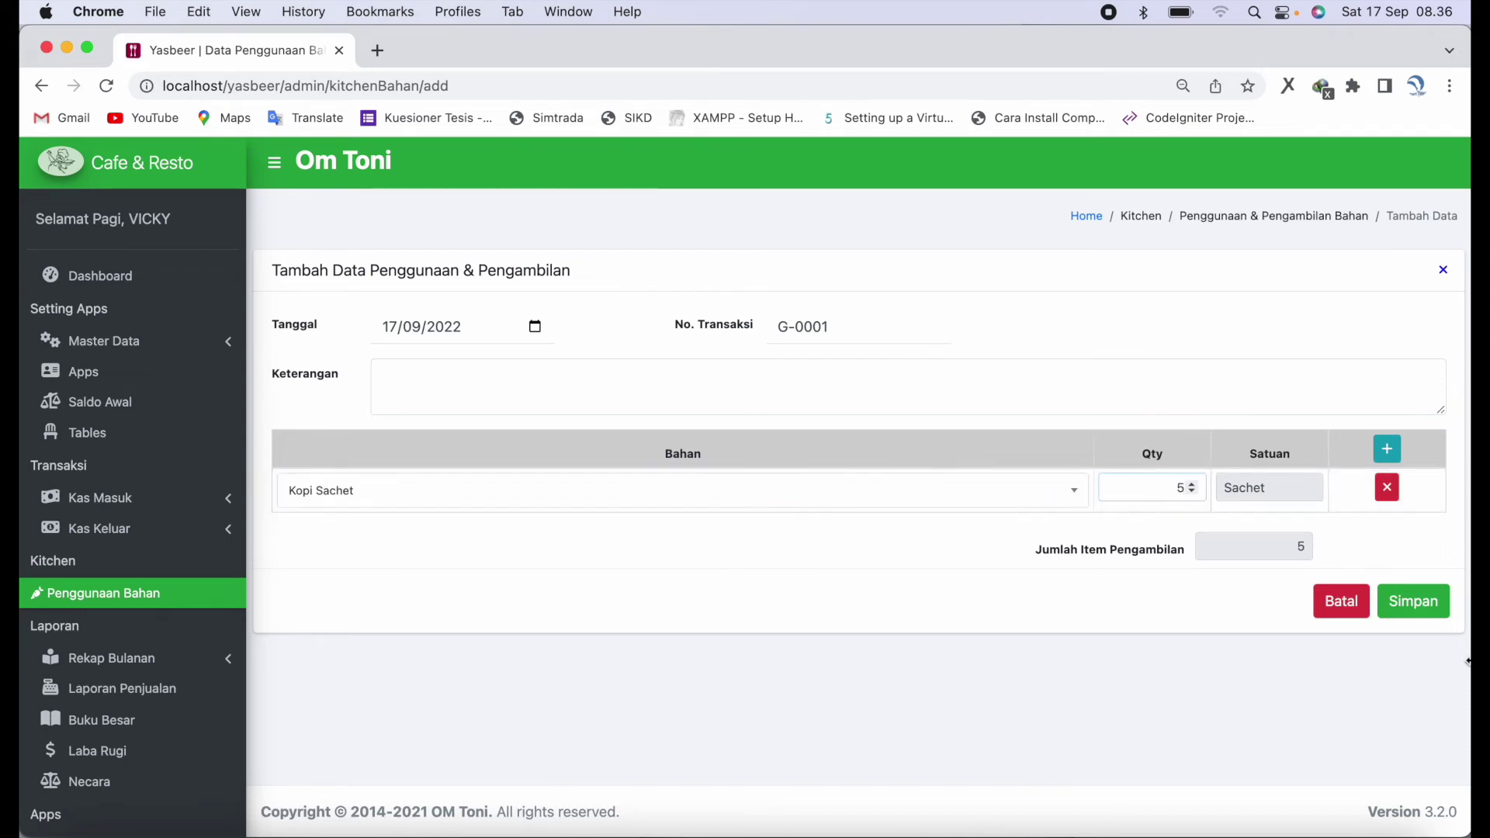
click(790, 414)
text(dipakai karyawan makan siang)
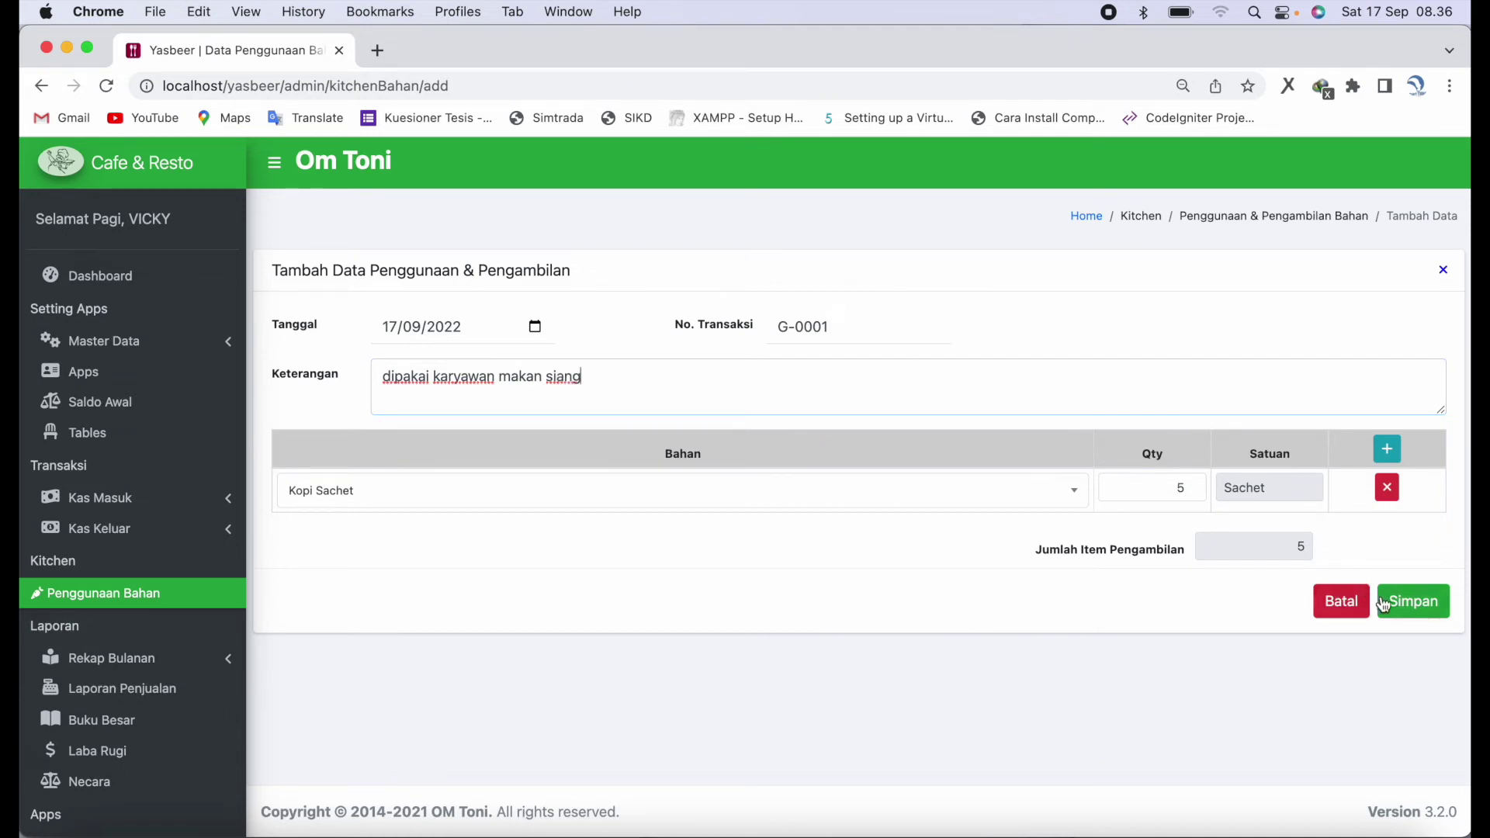
click(1402, 620)
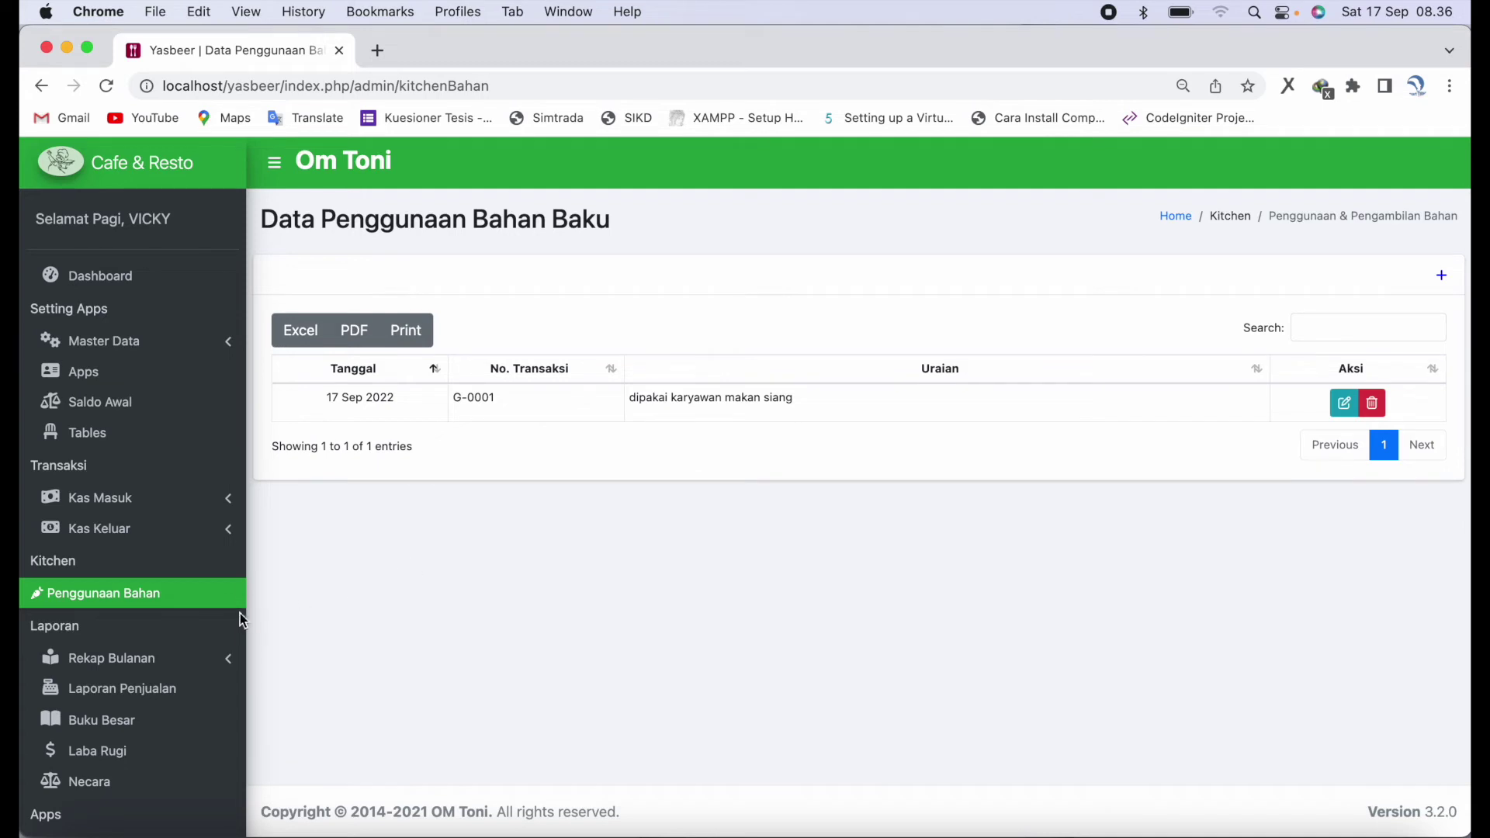
click(171, 661)
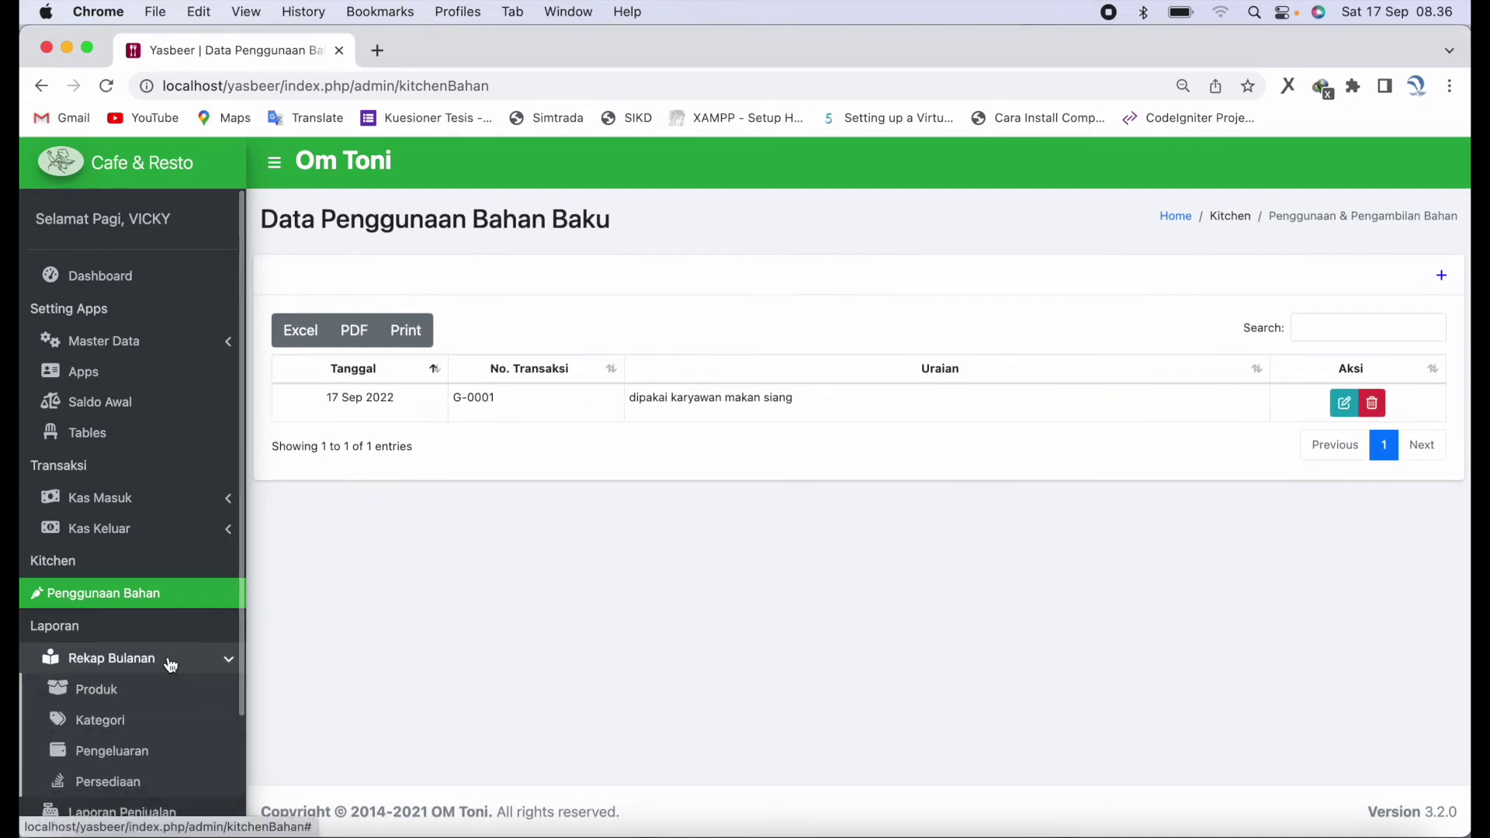
- Show the September 2022 product sales recap through page 2, then open the category recap
click(165, 690)
scroll(762, 596, down, 2)
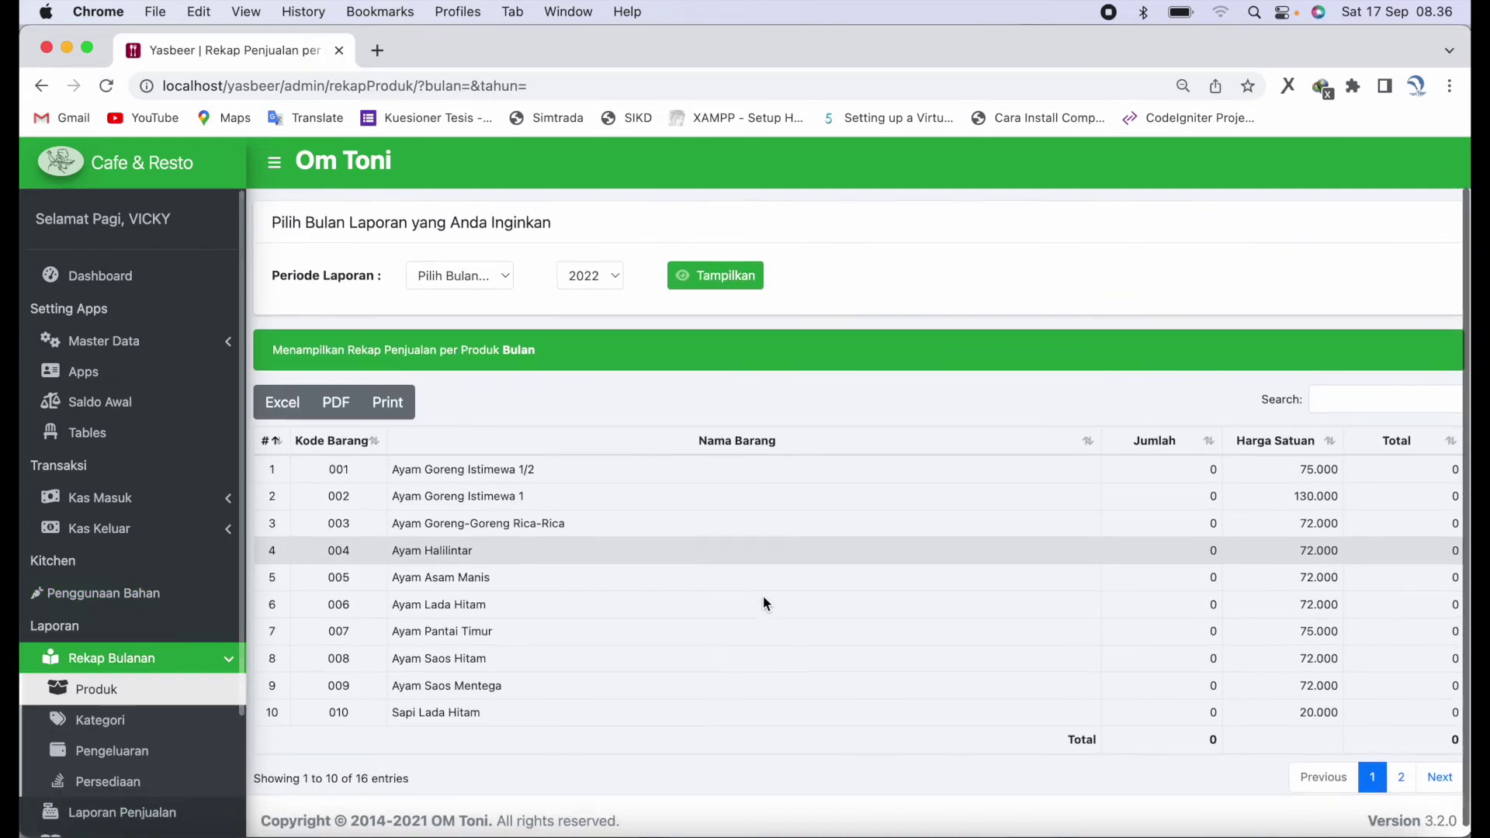
click(506, 277)
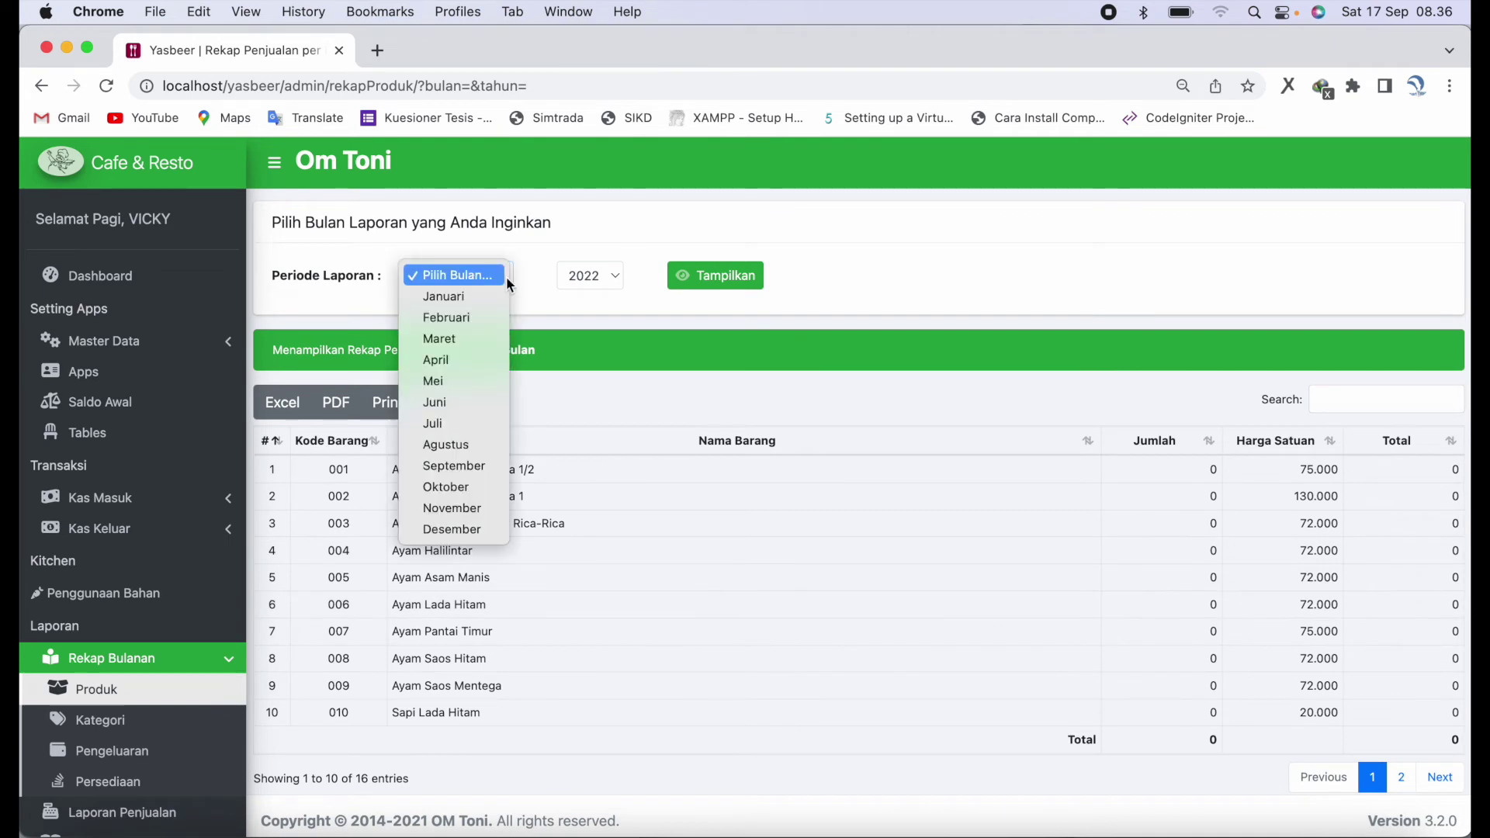
click(471, 465)
click(716, 281)
scroll(901, 524, down, 2)
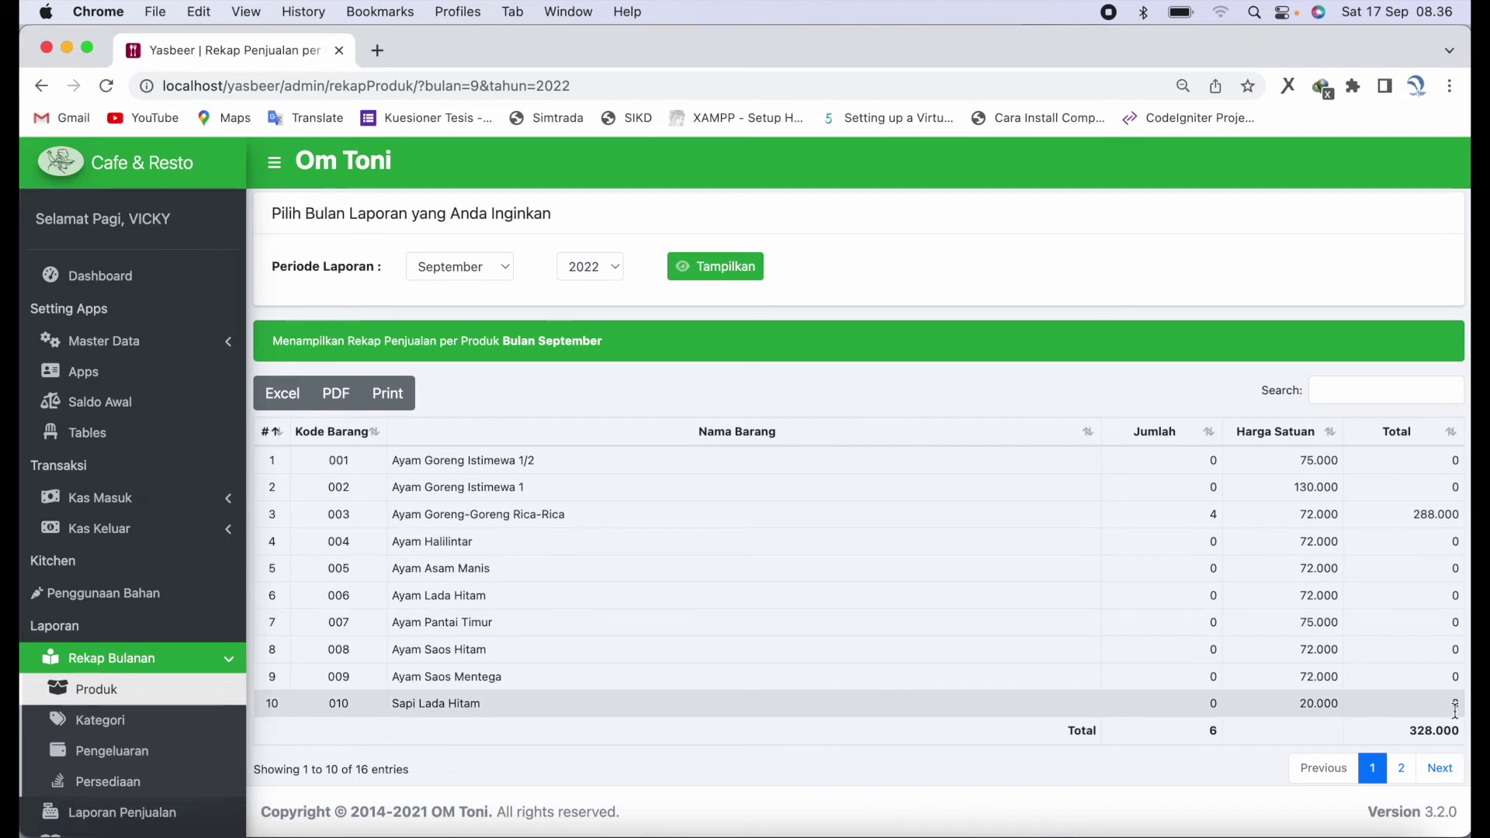
click(1440, 770)
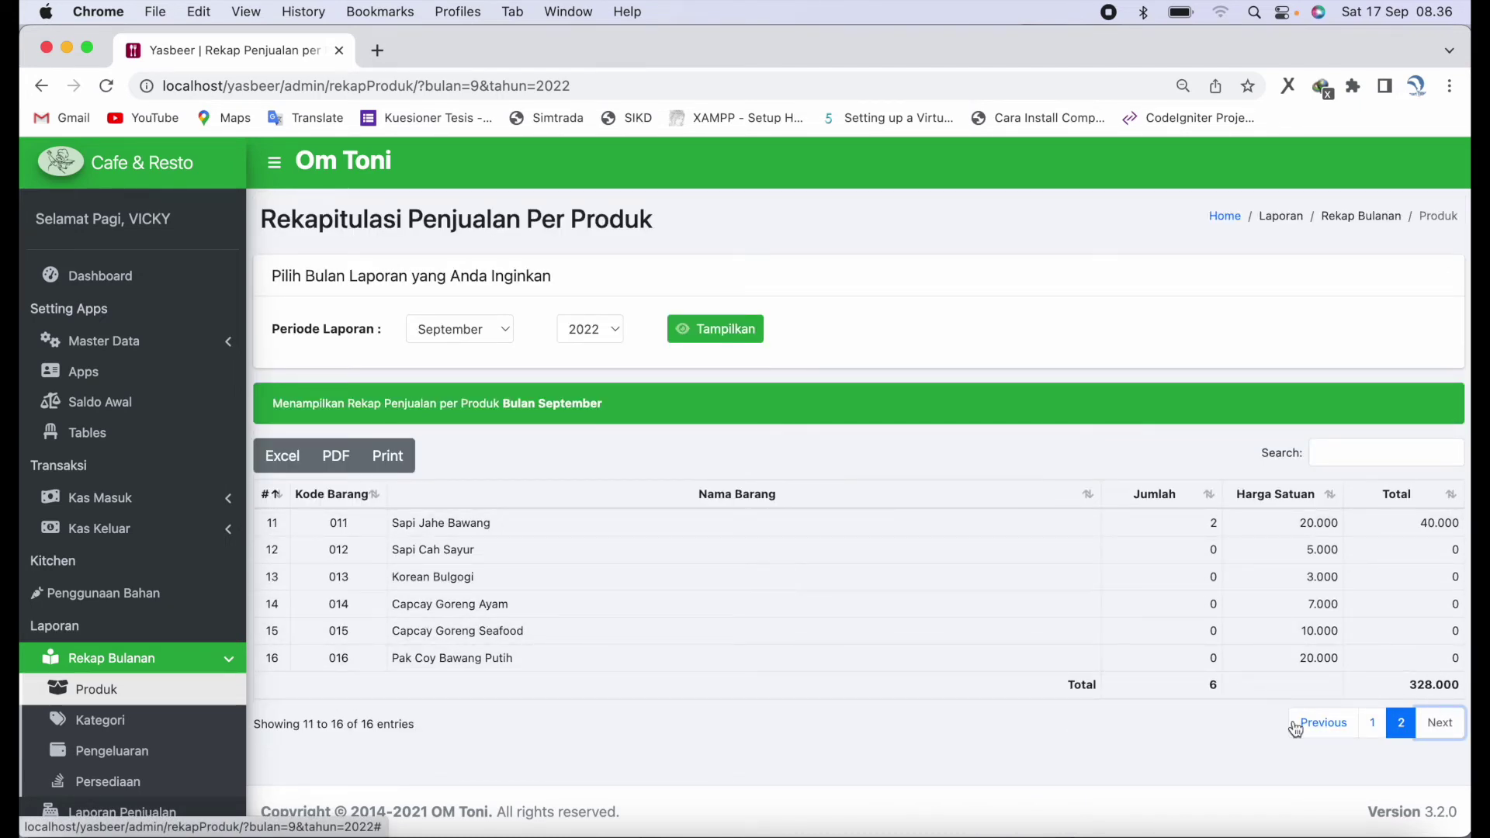
click(150, 714)
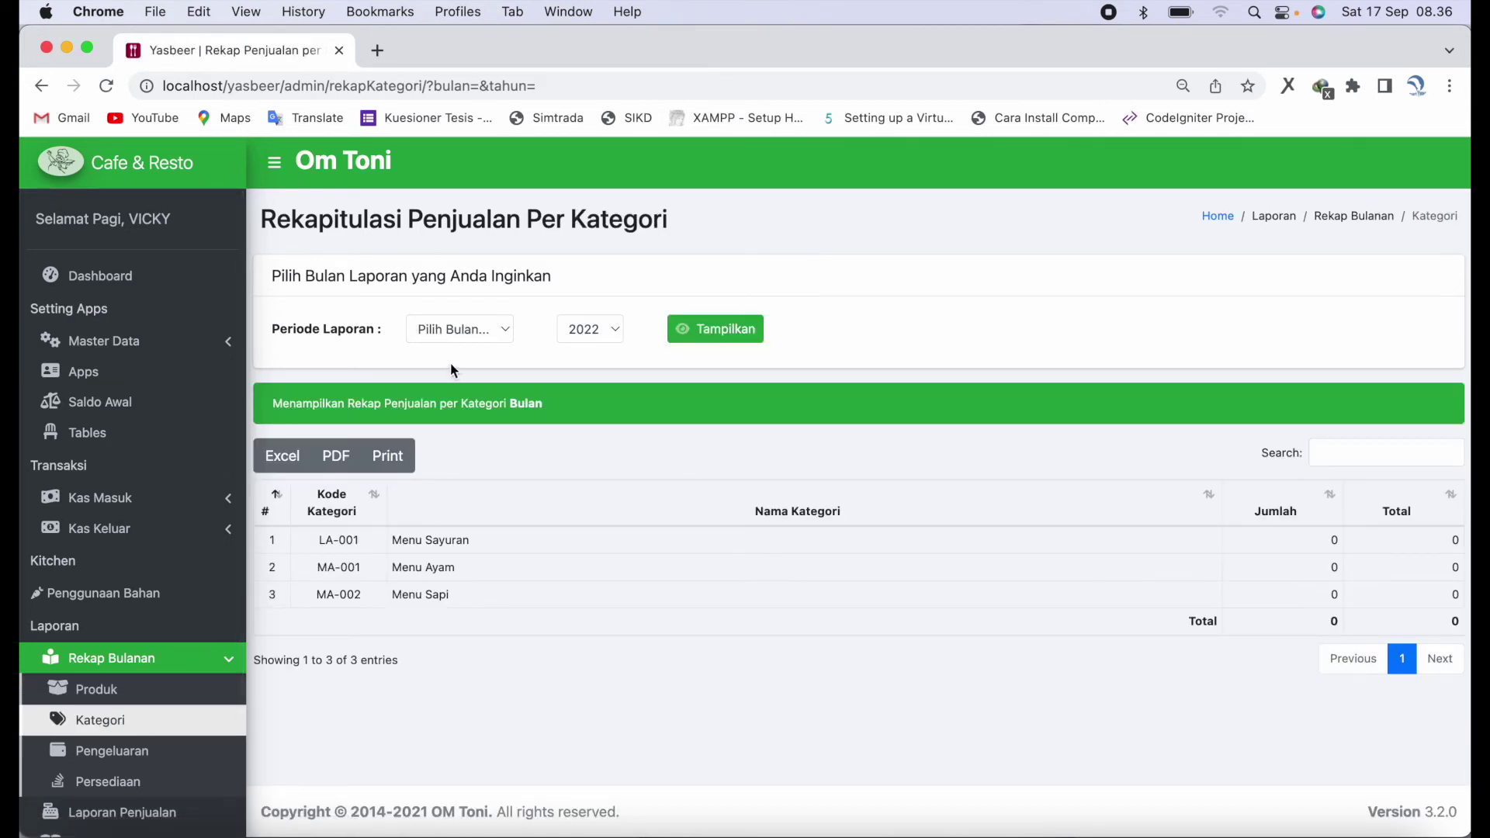
- Show the September 2022 sales recap by category
click(473, 329)
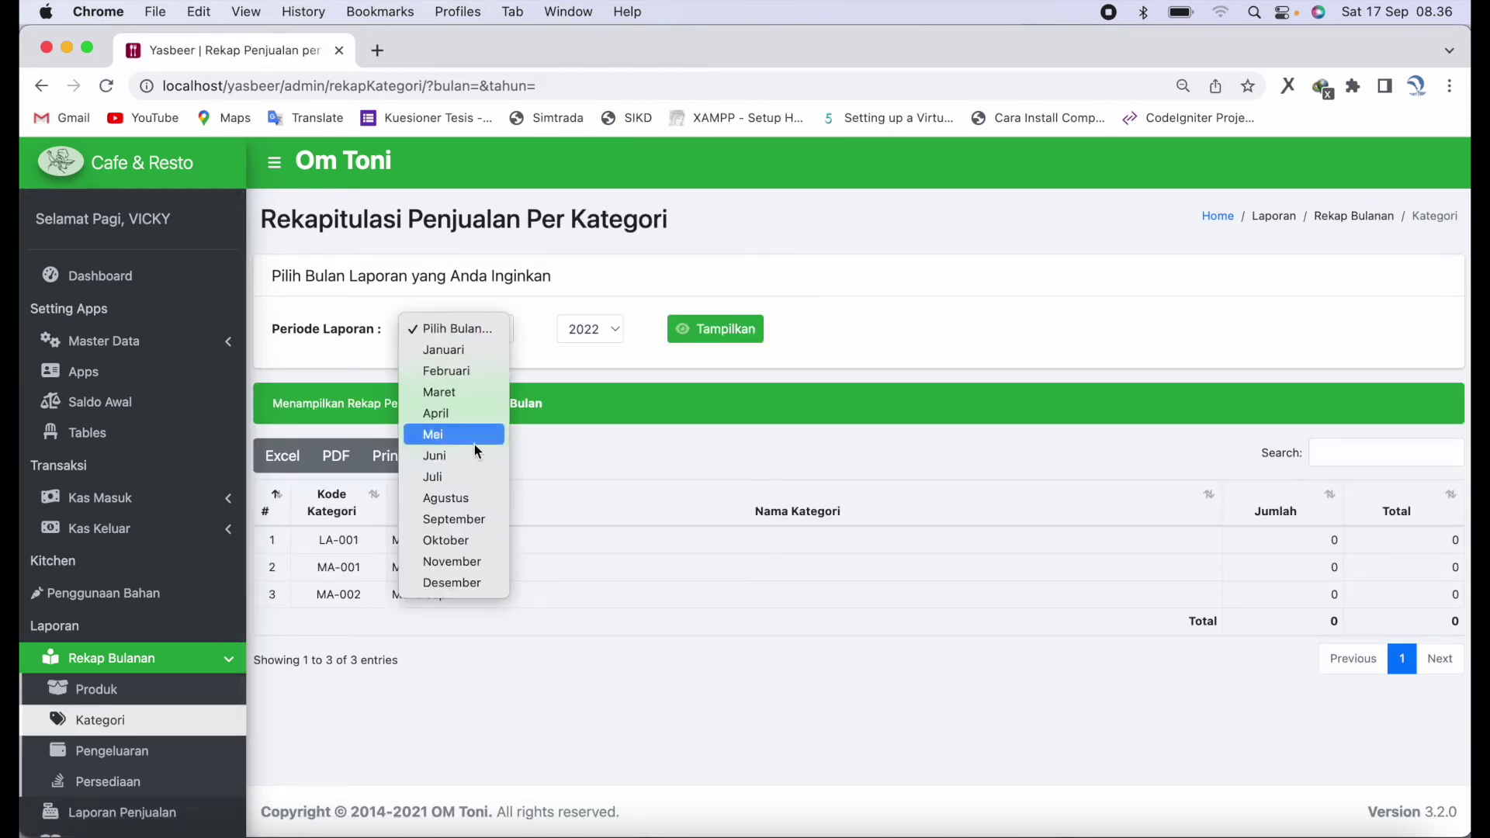
click(467, 517)
click(715, 335)
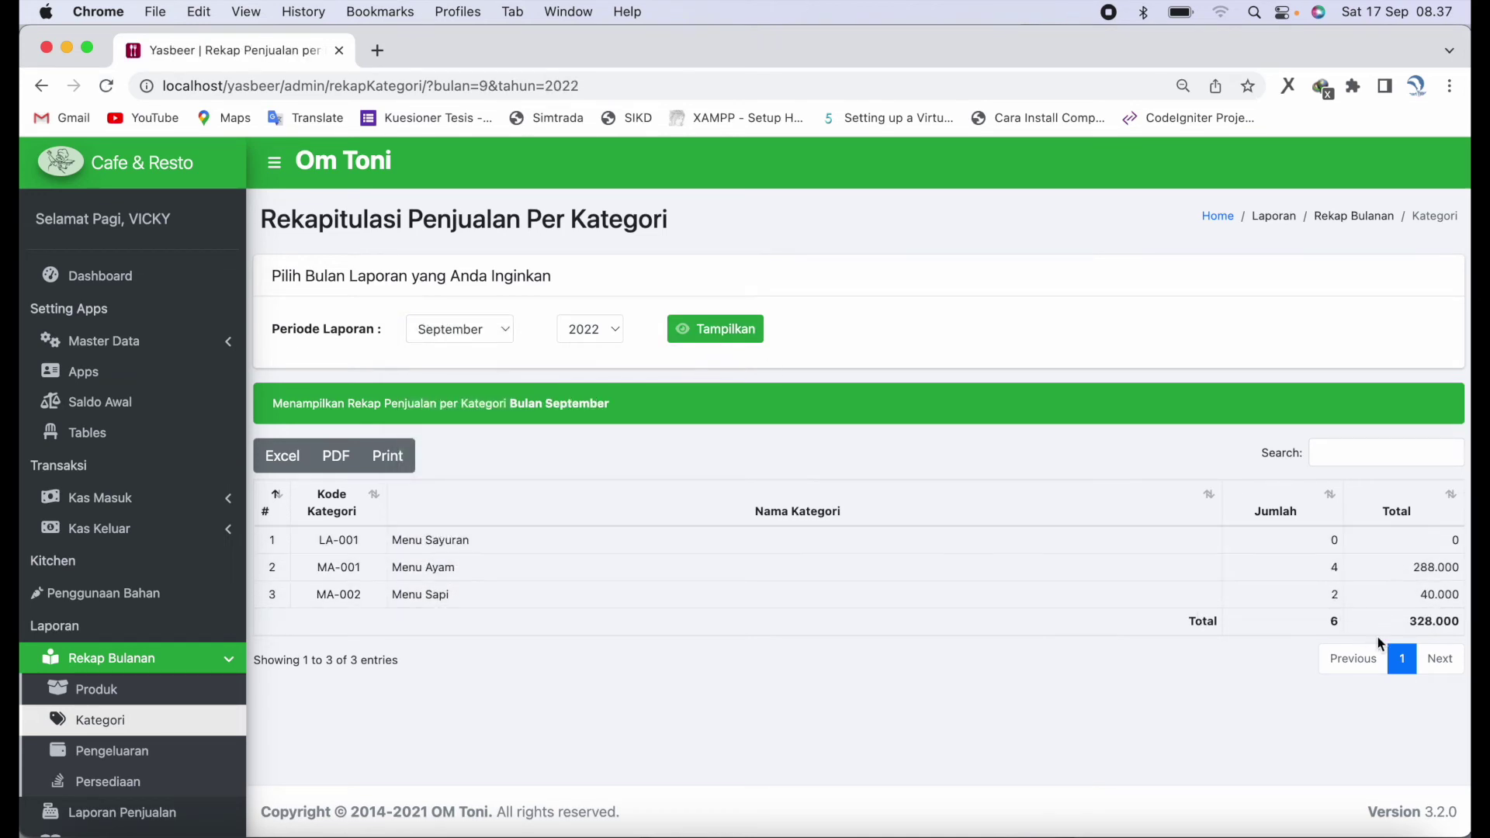
- Show the September 2022 other-expenses recap under Rekap Bulanan > Pengeluaran
click(132, 751)
click(491, 329)
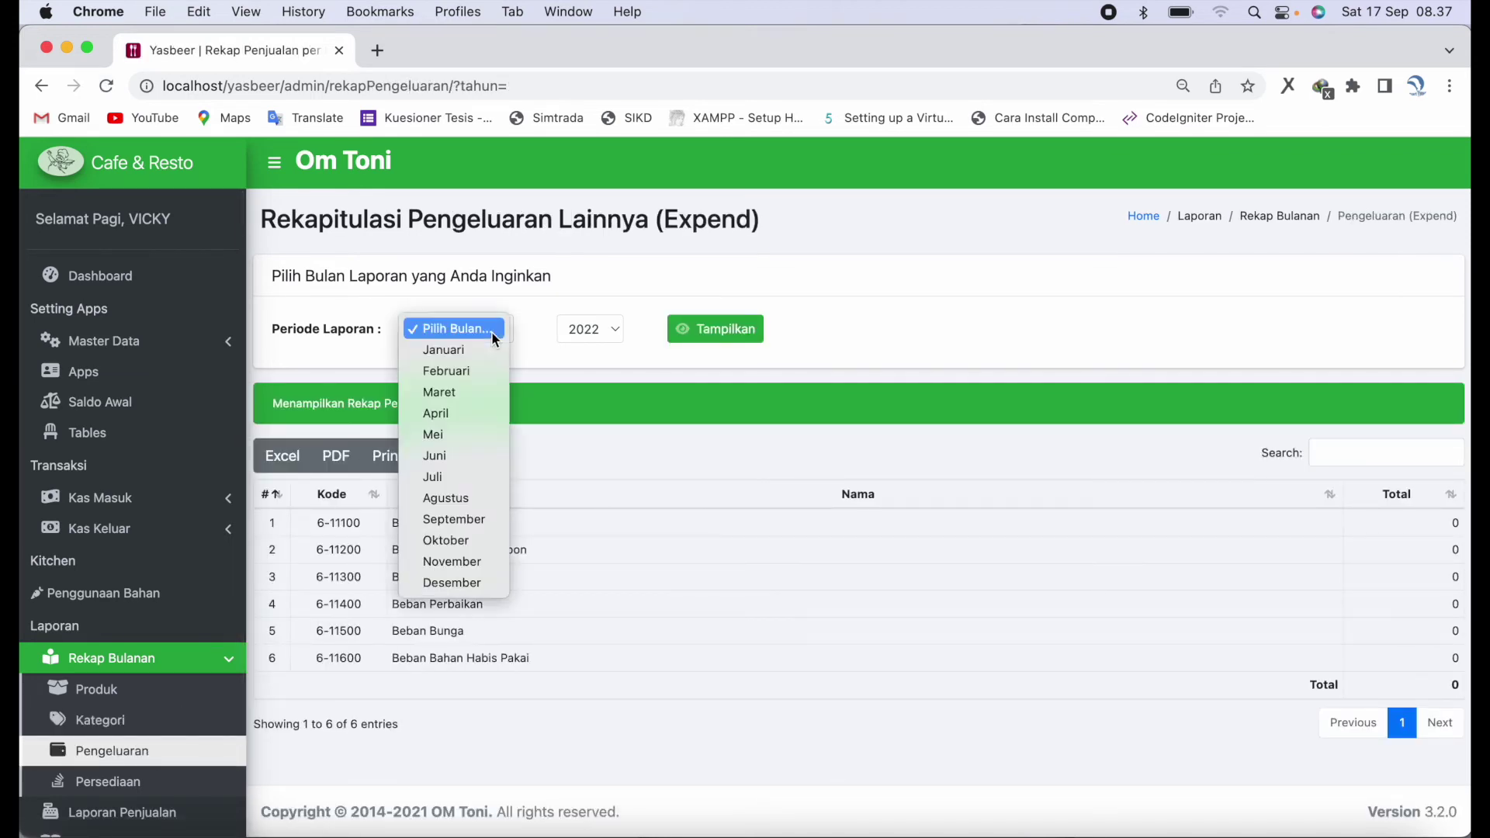
click(461, 520)
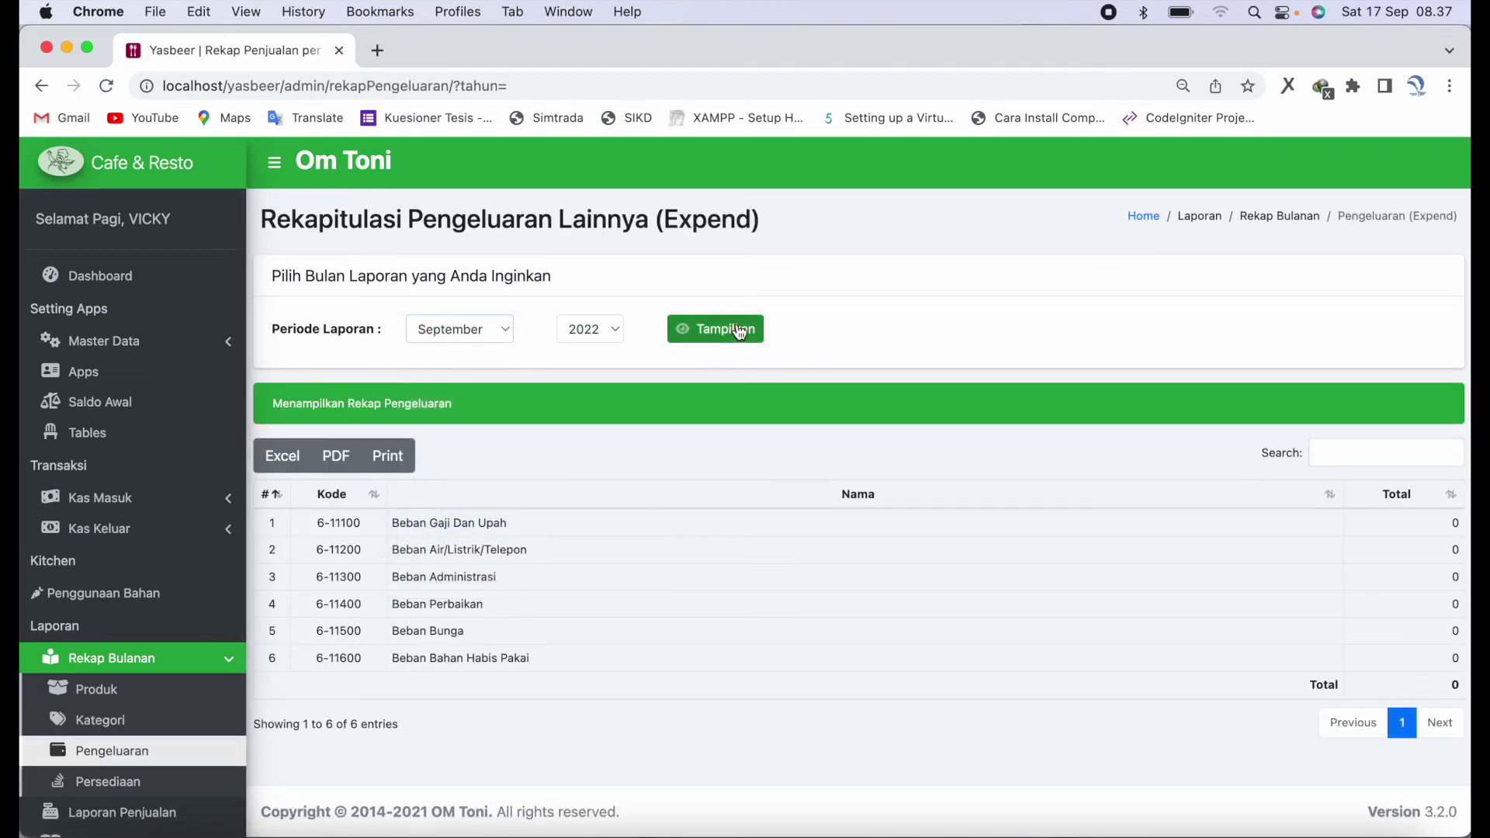
click(737, 331)
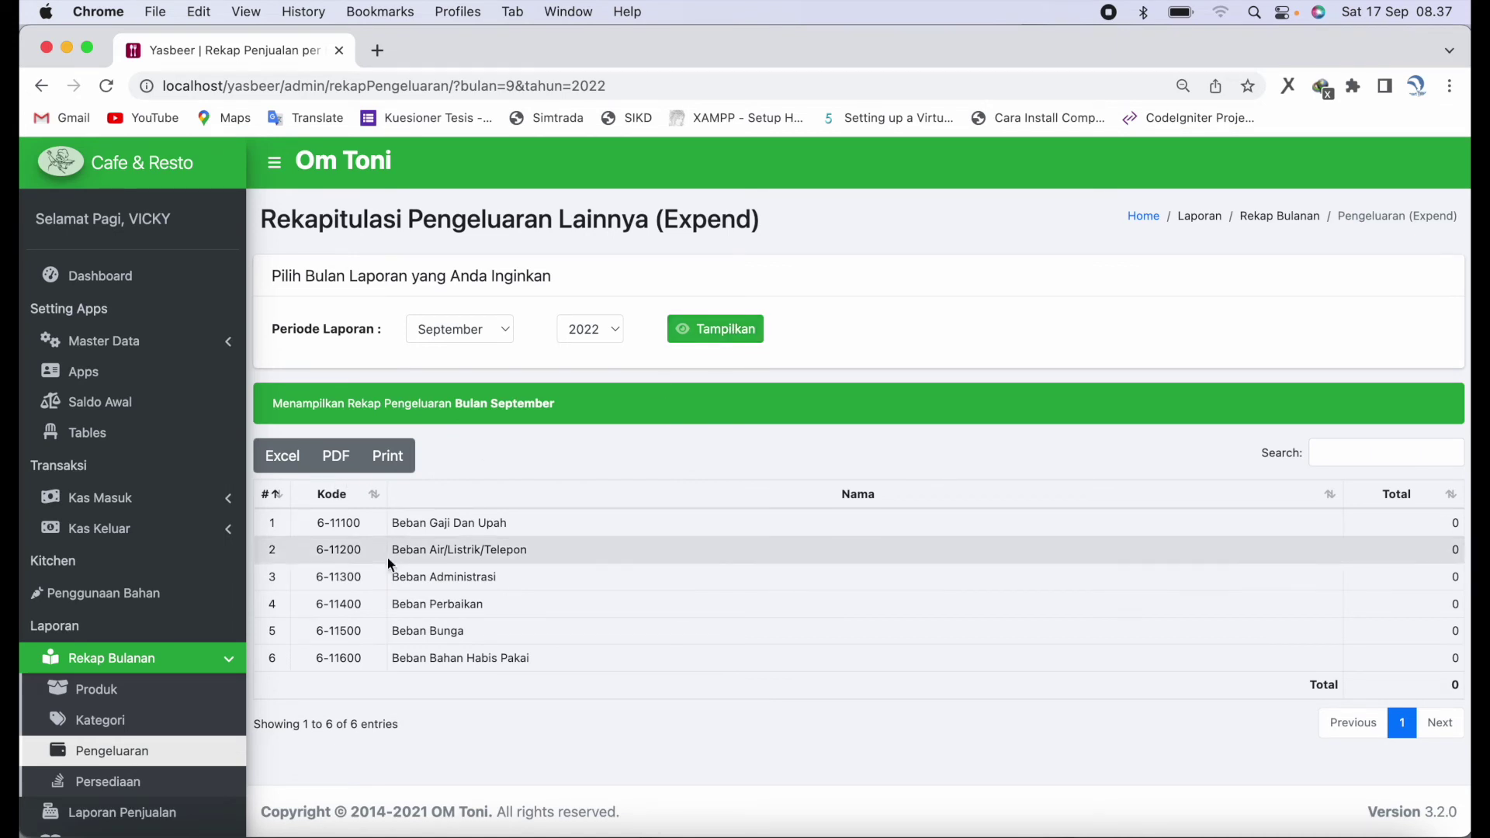
scroll(445, 605, down, 1)
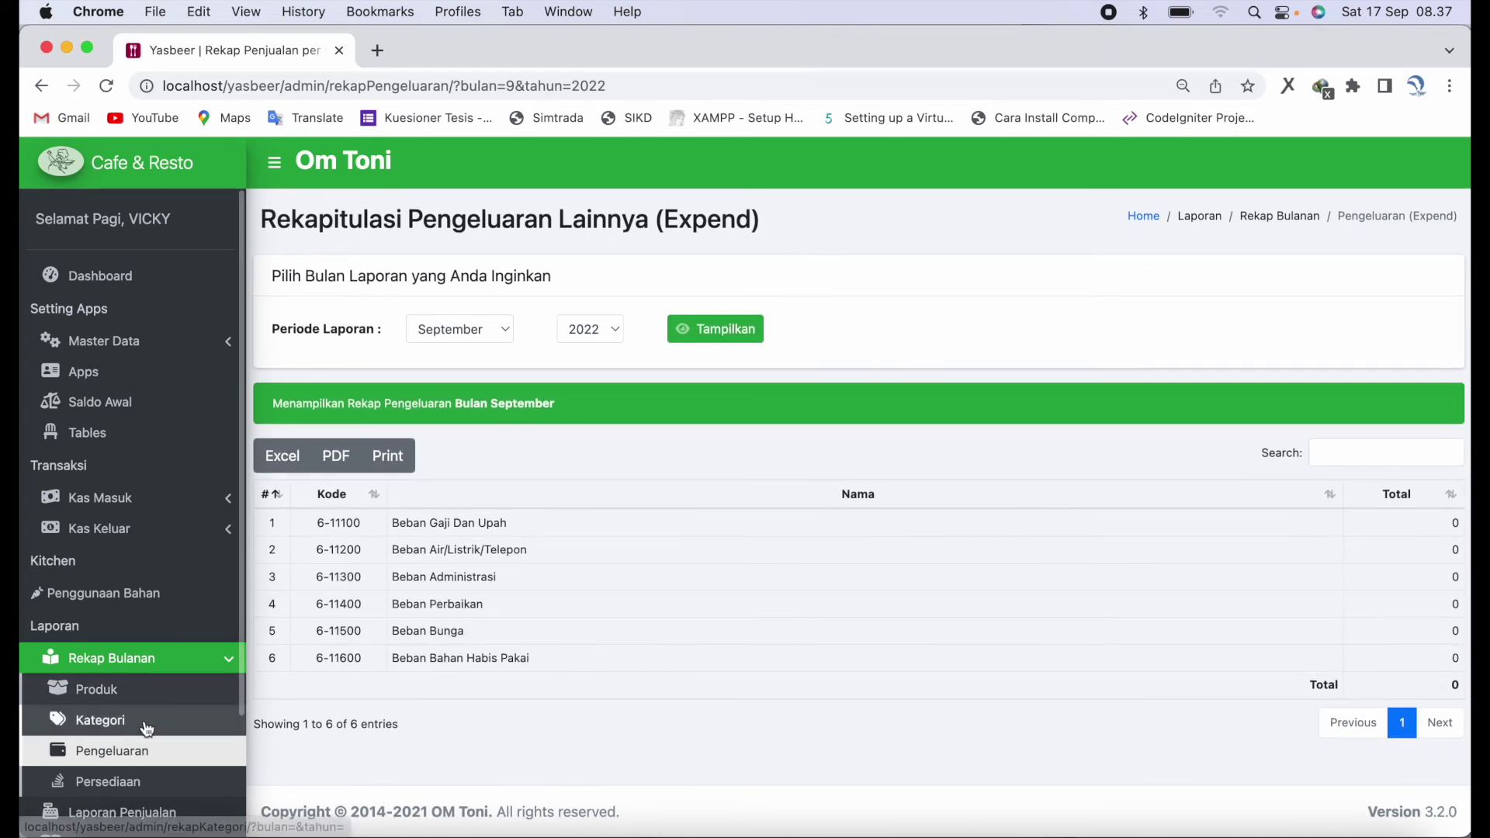
- Open Kas Keluar > Pengeluaran Lainnya and start a new expense record
click(173, 541)
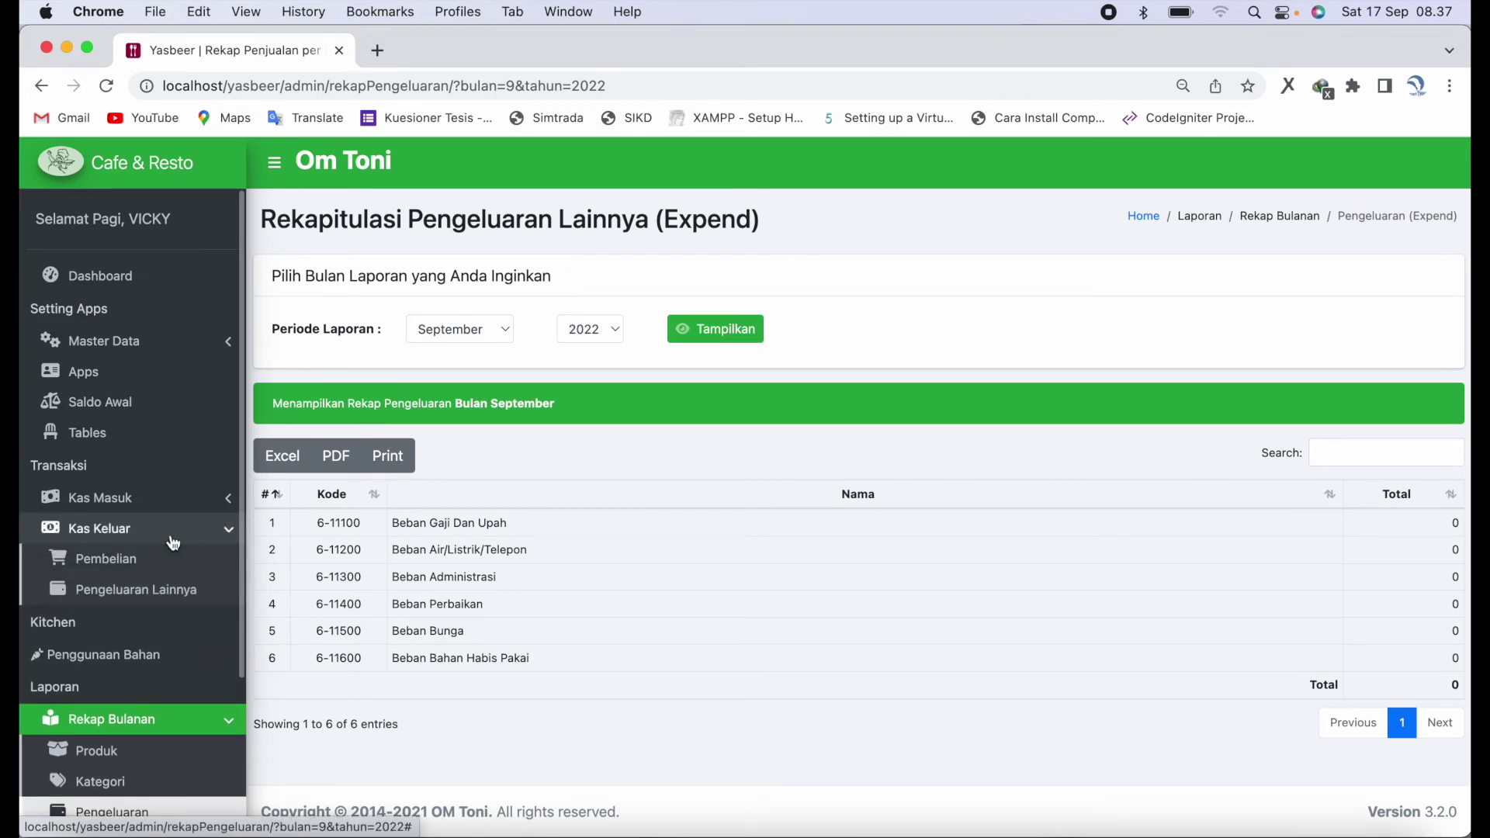
click(198, 595)
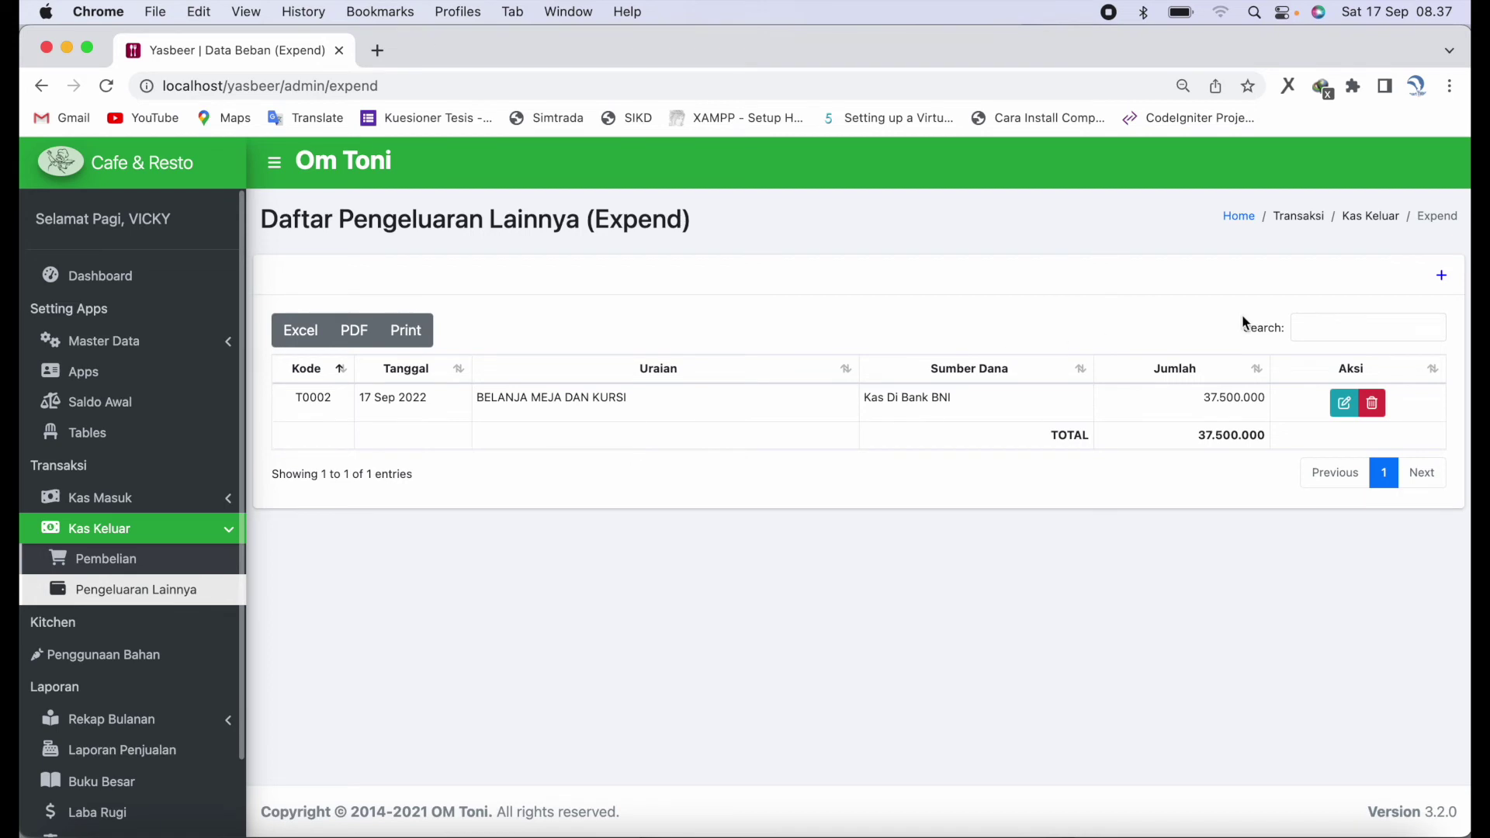
click(1442, 276)
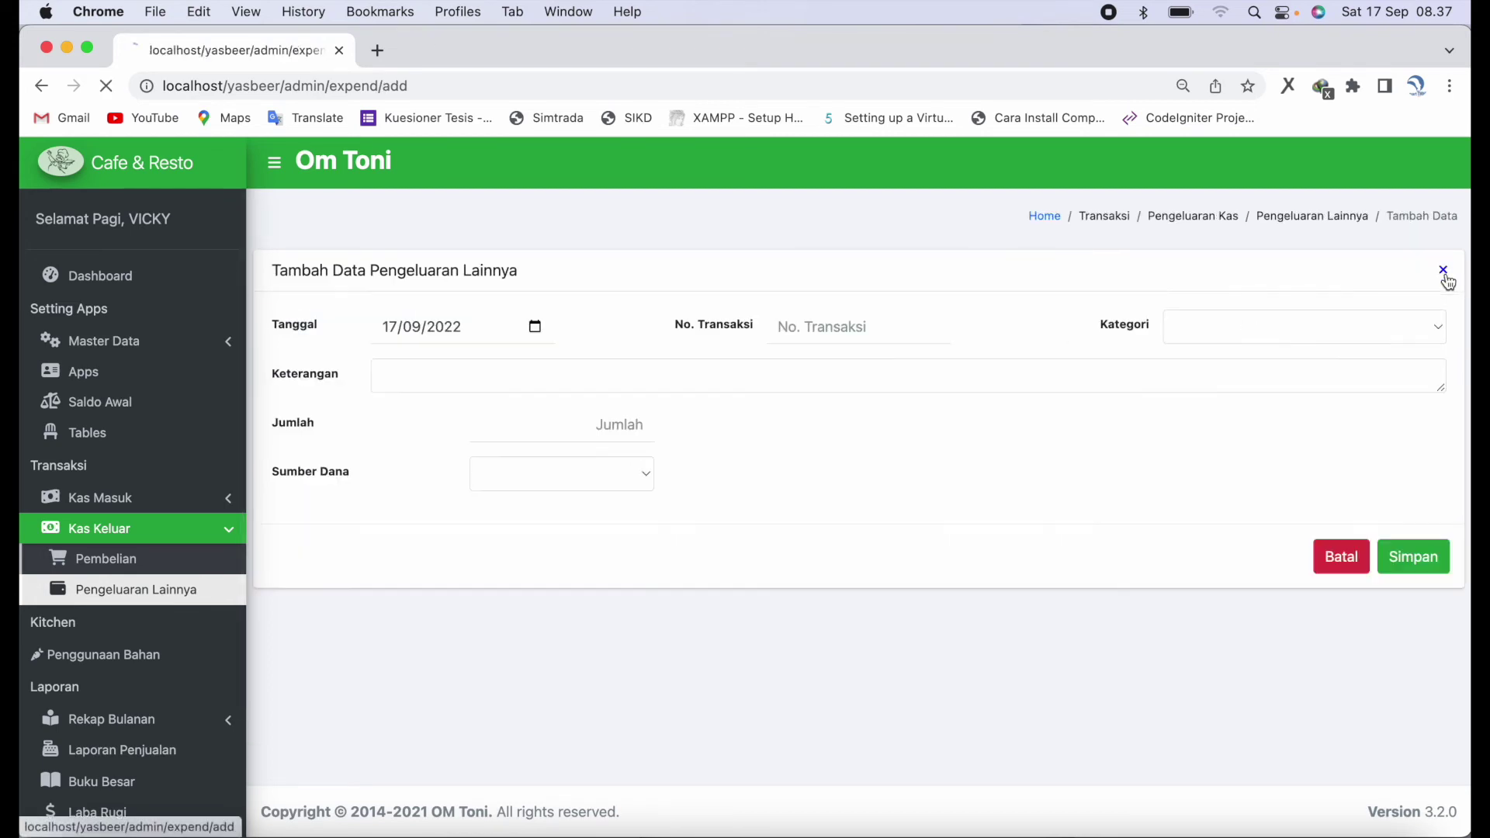
- Set the transaction number to G-0002
click(808, 334)
text(G)
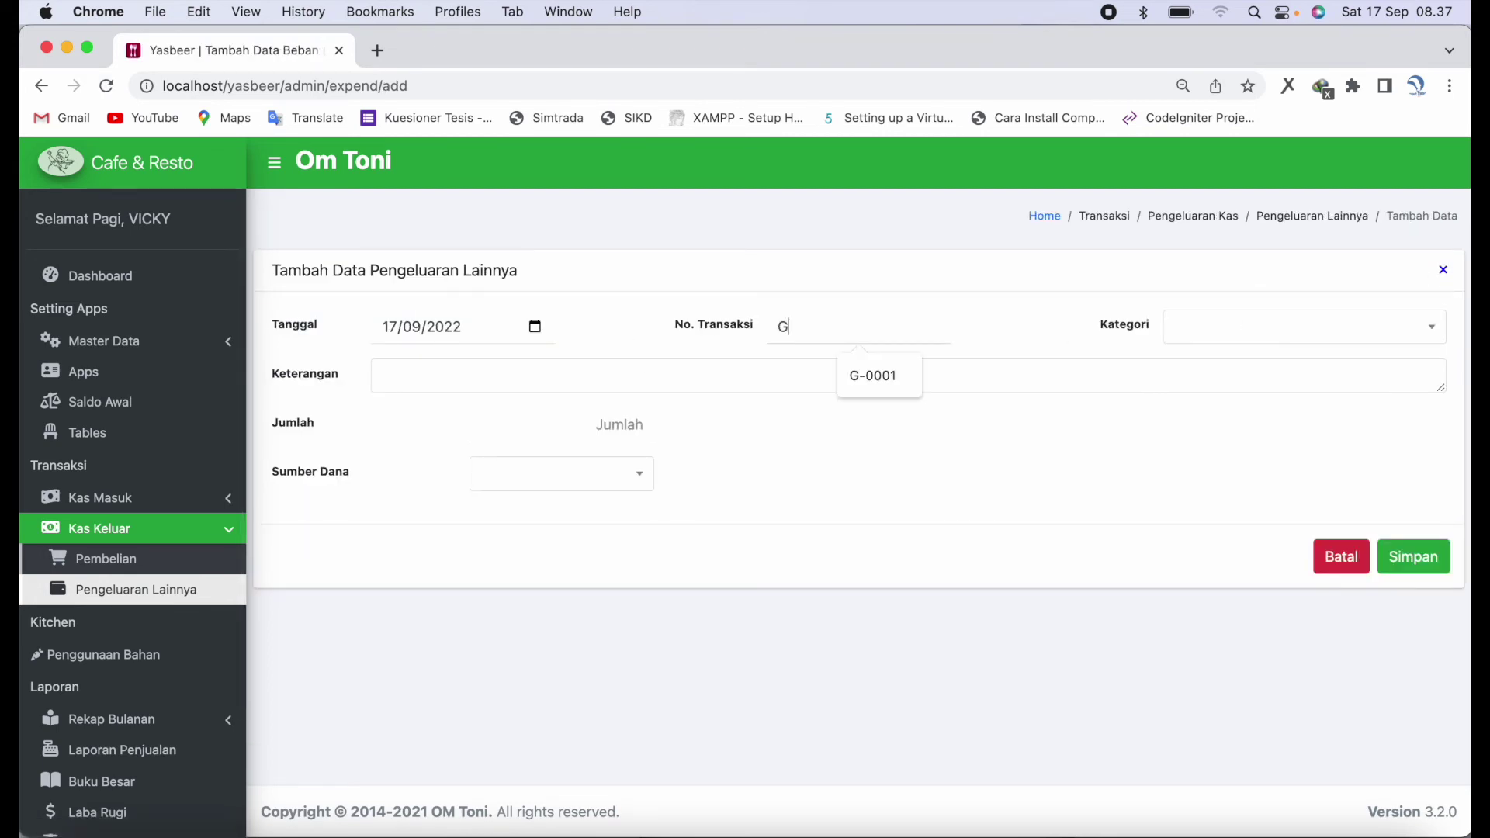
key(Down)
key(Escape)
text(\)
key(BackSpace)
text(-)
key(Down)
key(Return)
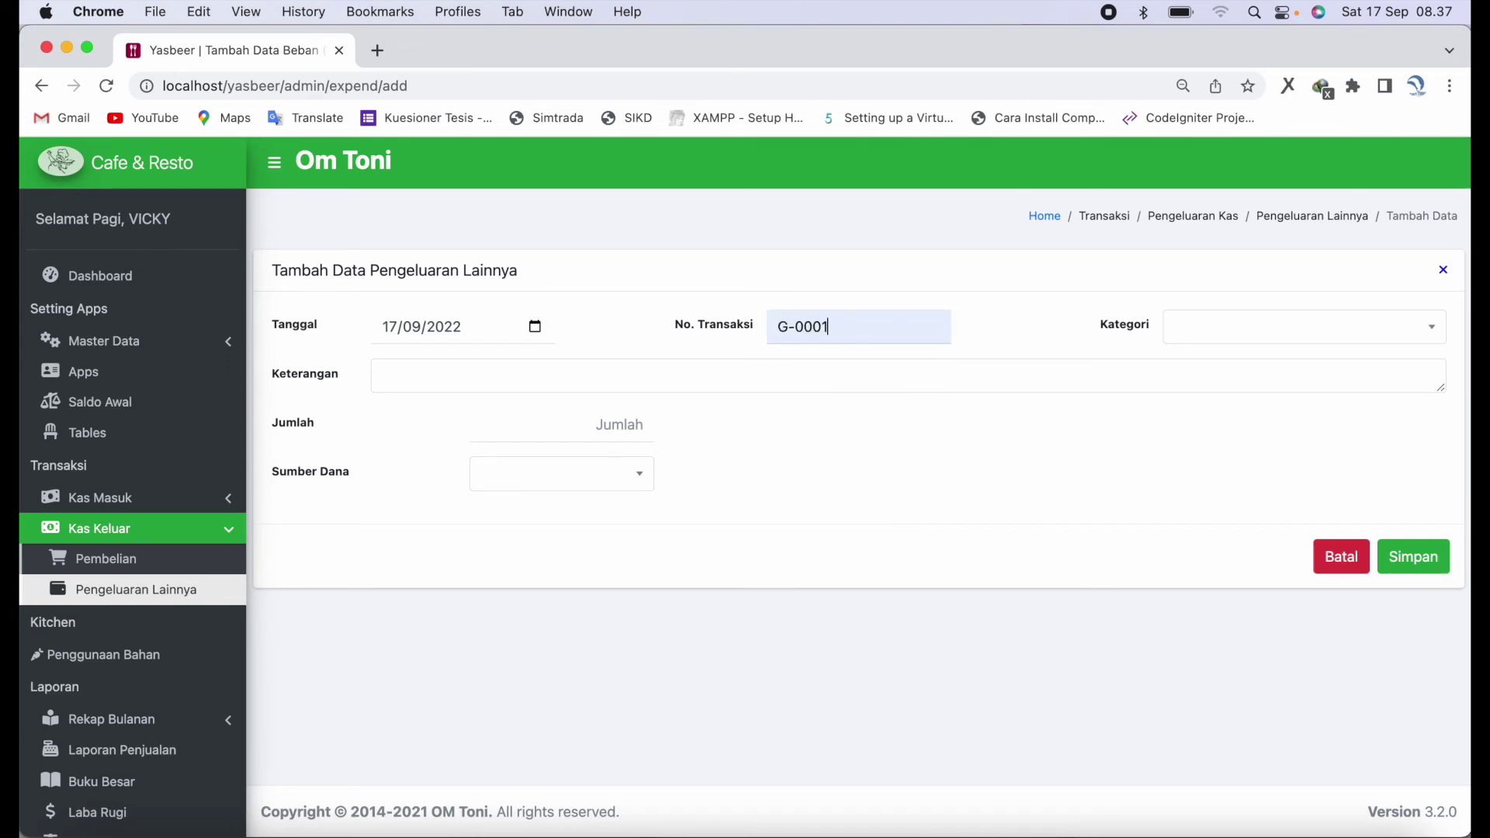
key(BackSpace)
text(2)
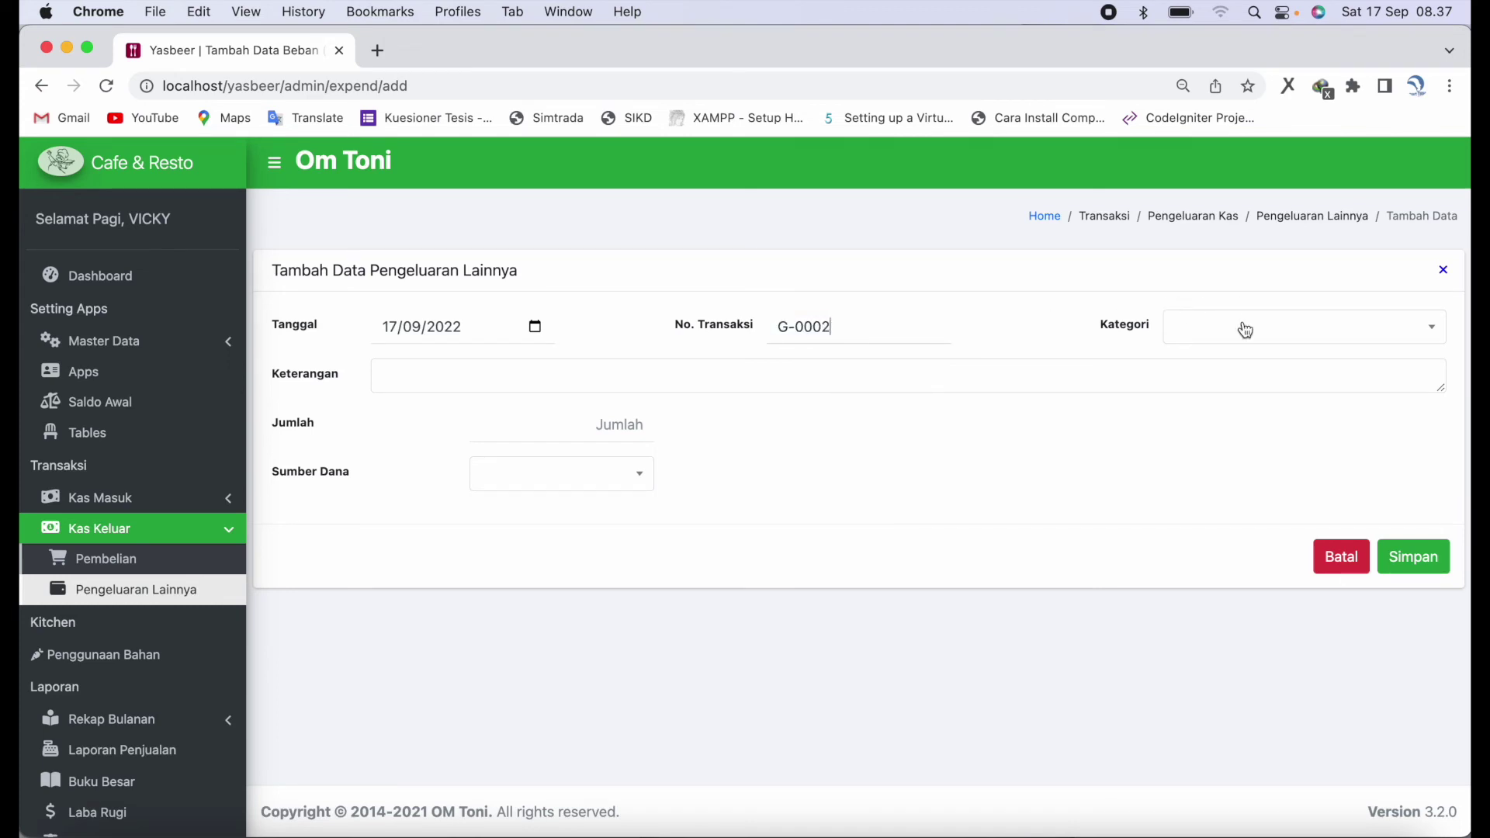
- Record Beban Gaji Dan Upah 'Pembayaran Gaji Karyawan Bulan September', 5000000 from Kas Di Bank BNI, and save
click(1245, 329)
scroll(1280, 492, down, 5)
scroll(1279, 494, down, 5)
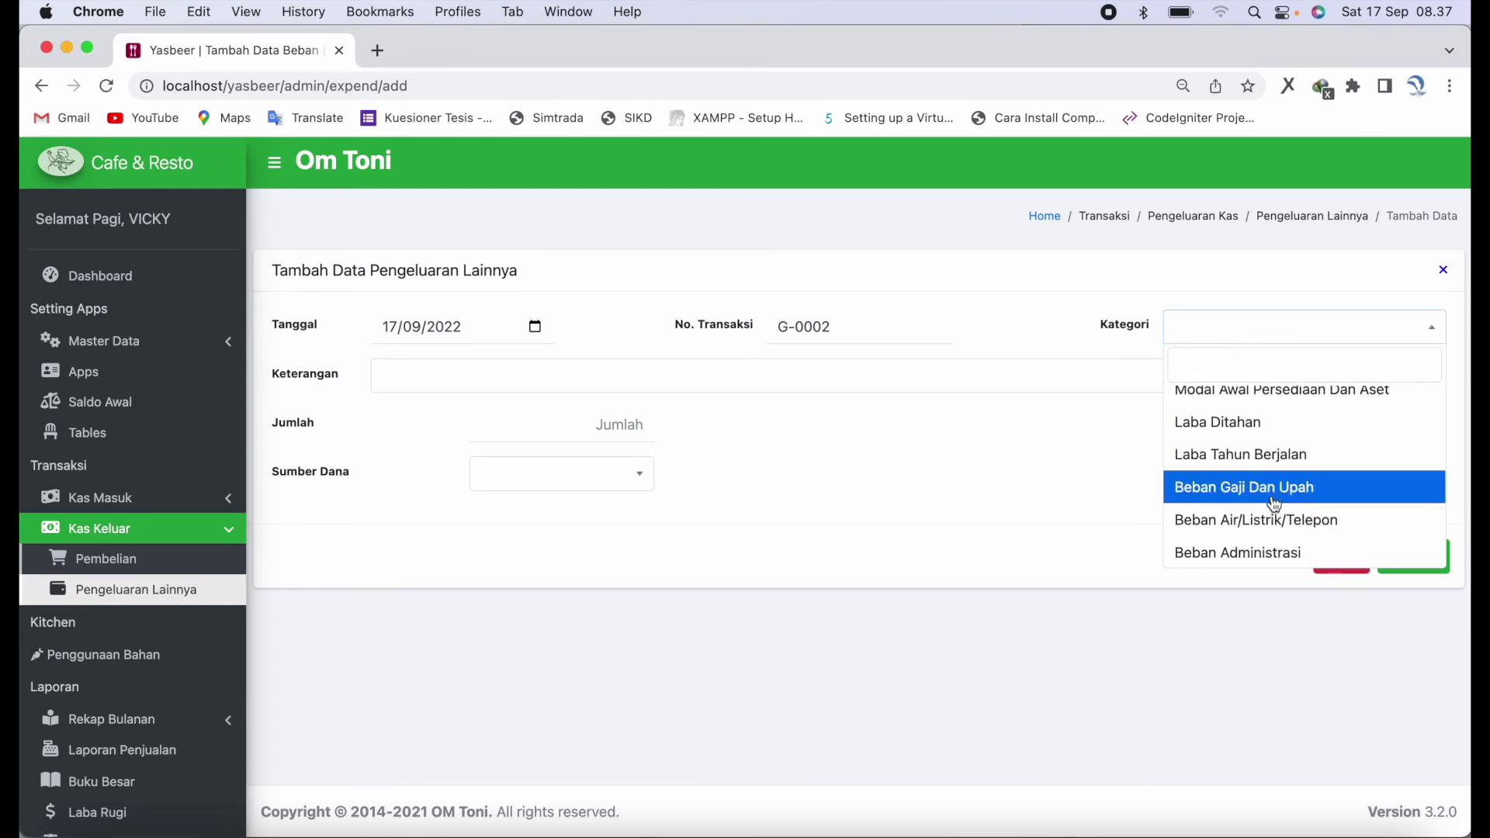
click(1279, 489)
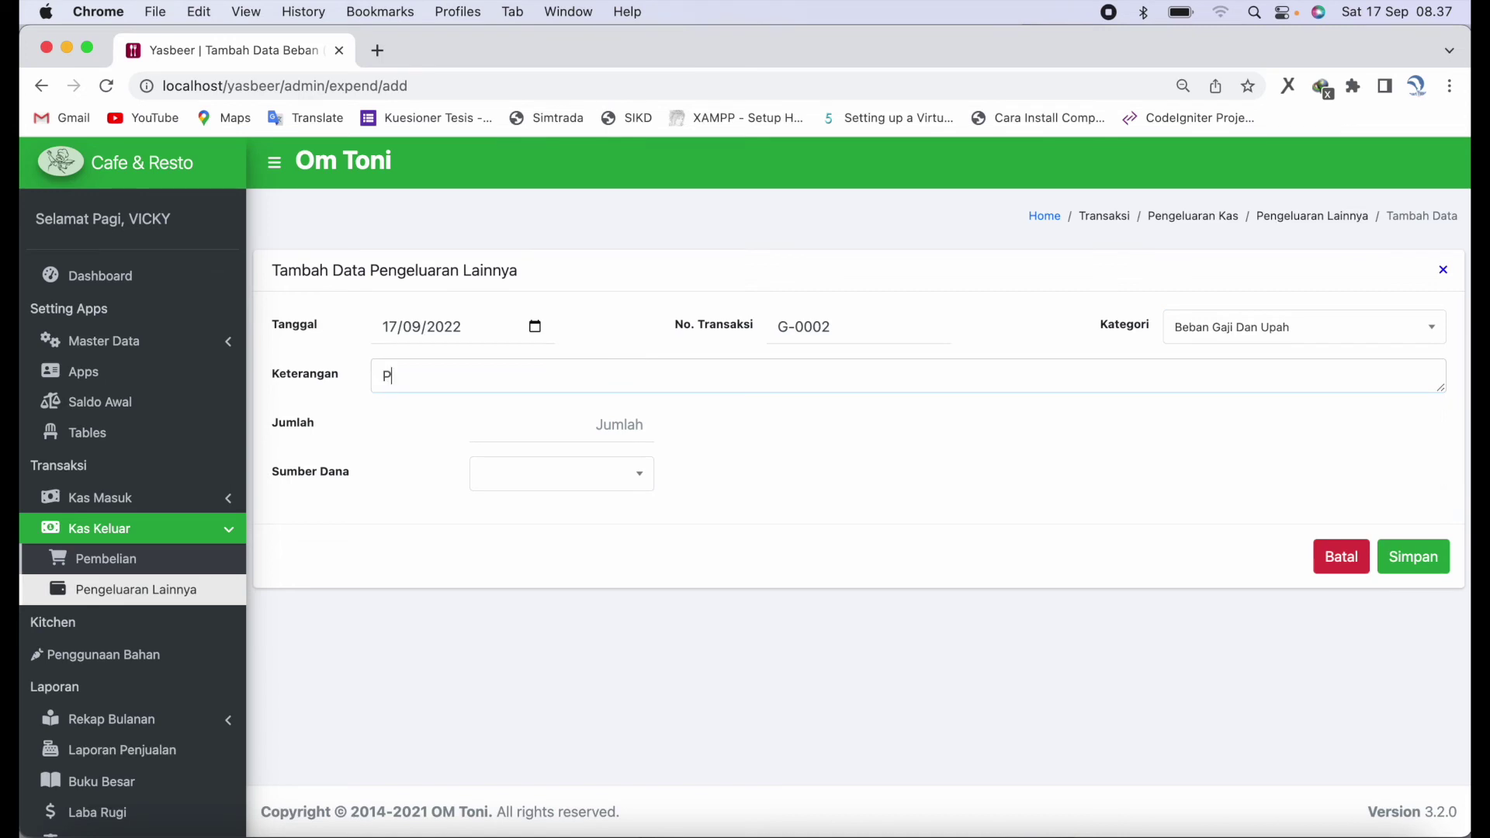
text(Pembayaran Gaji Karya)
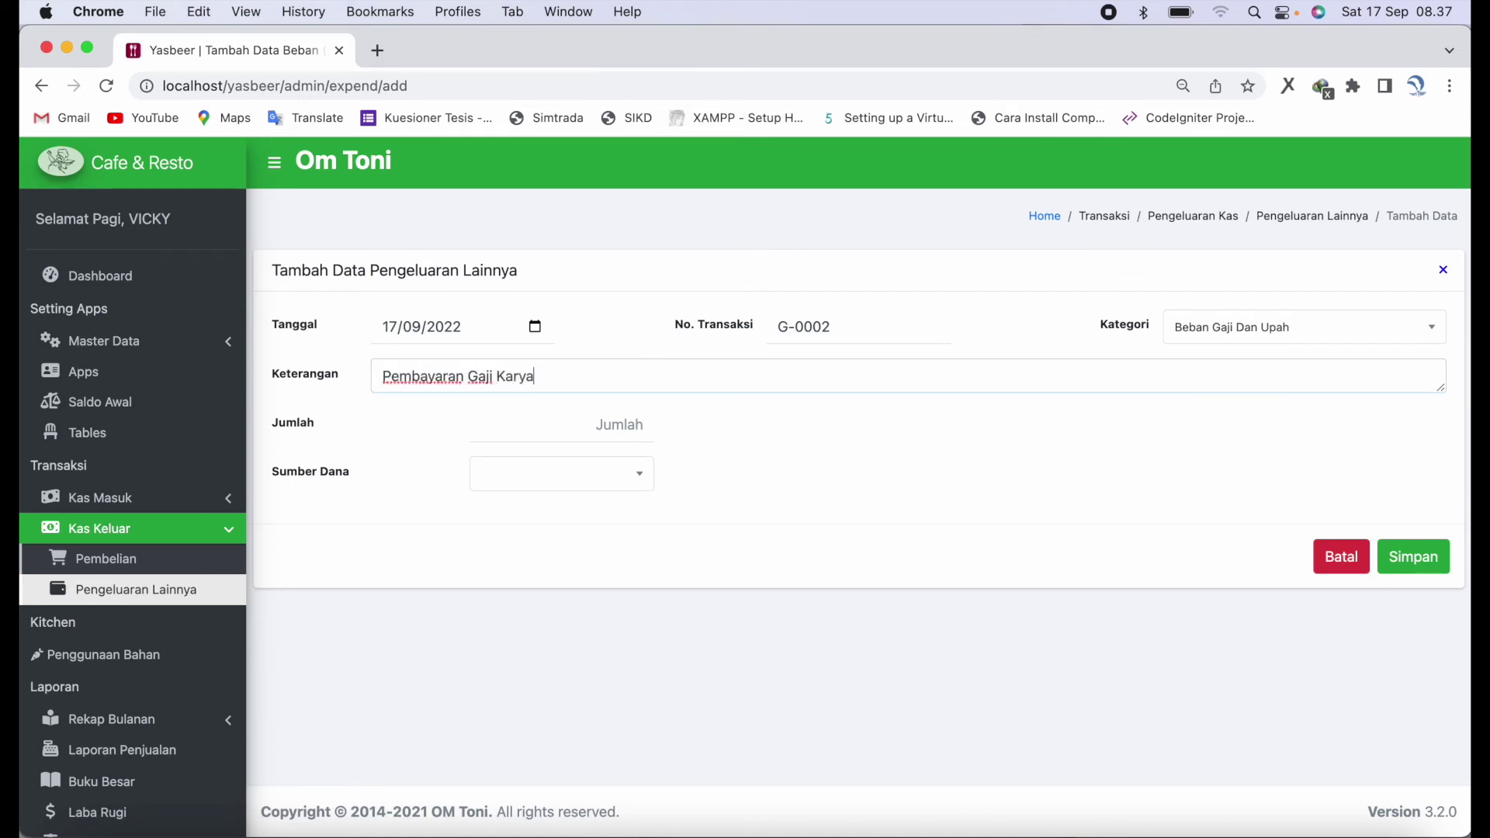
text(wan Bulan September)
click(557, 435)
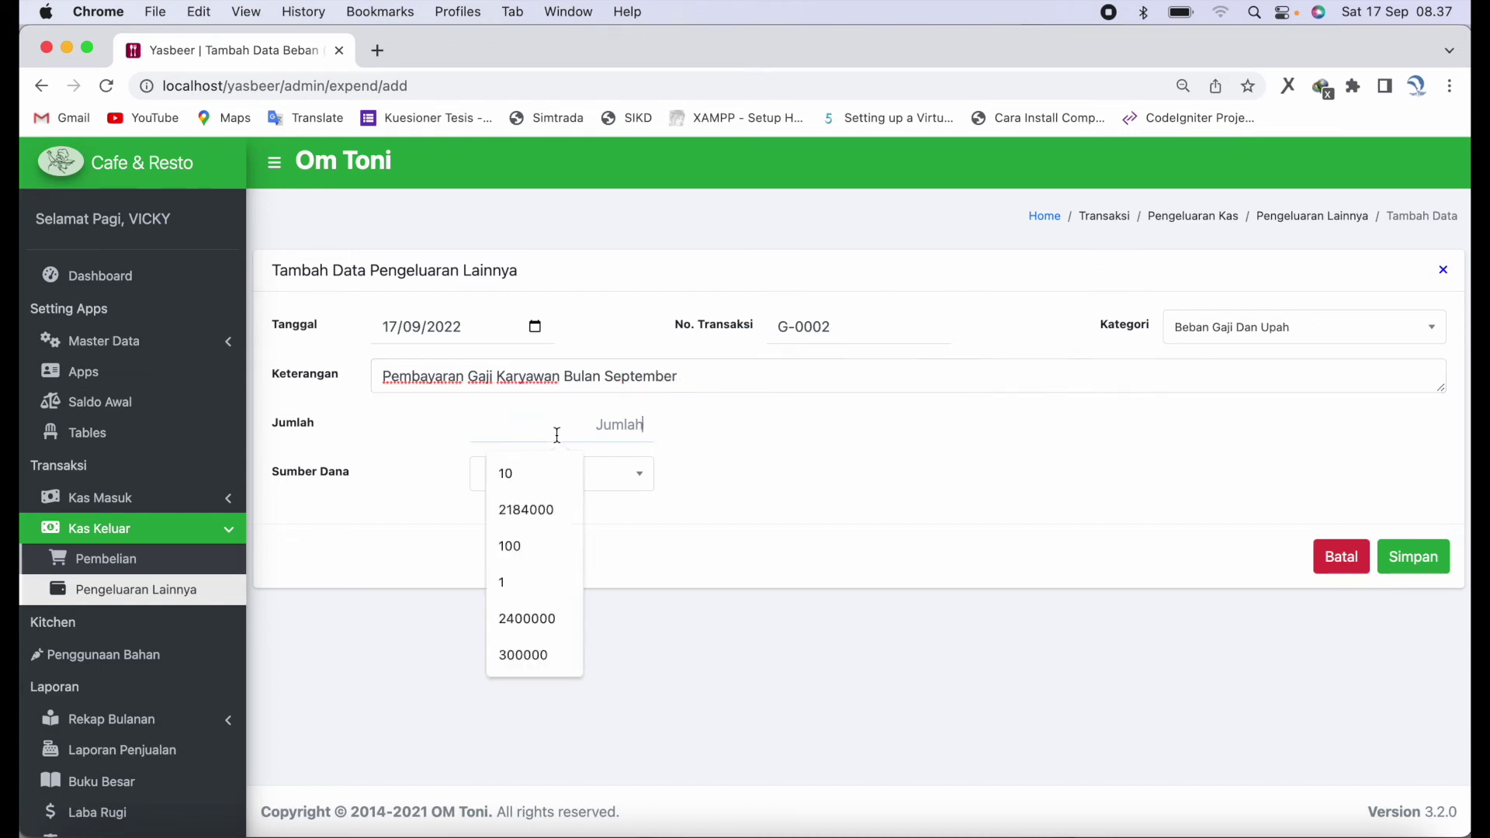
text(5)
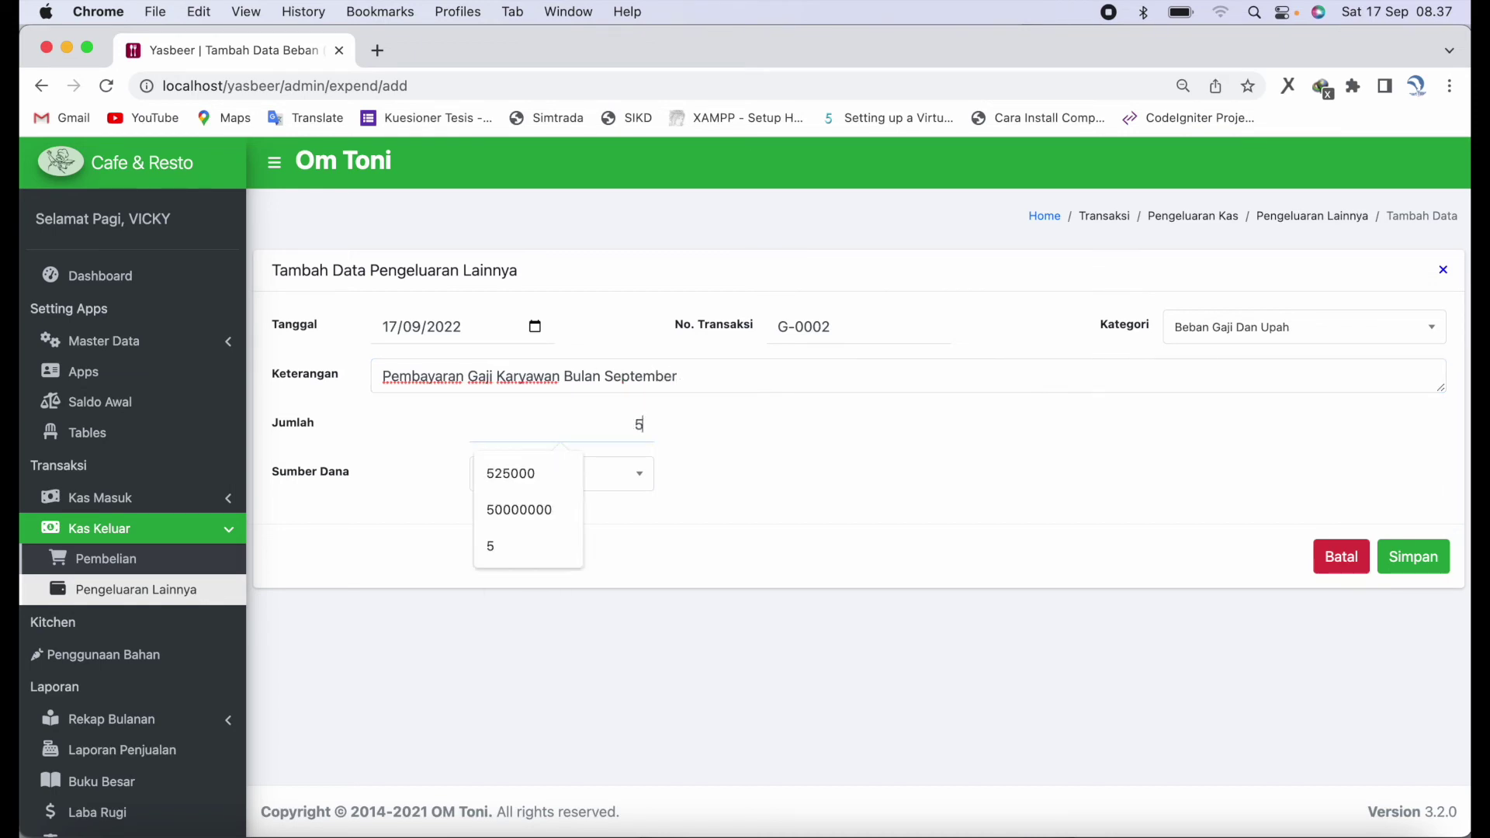
text(000000)
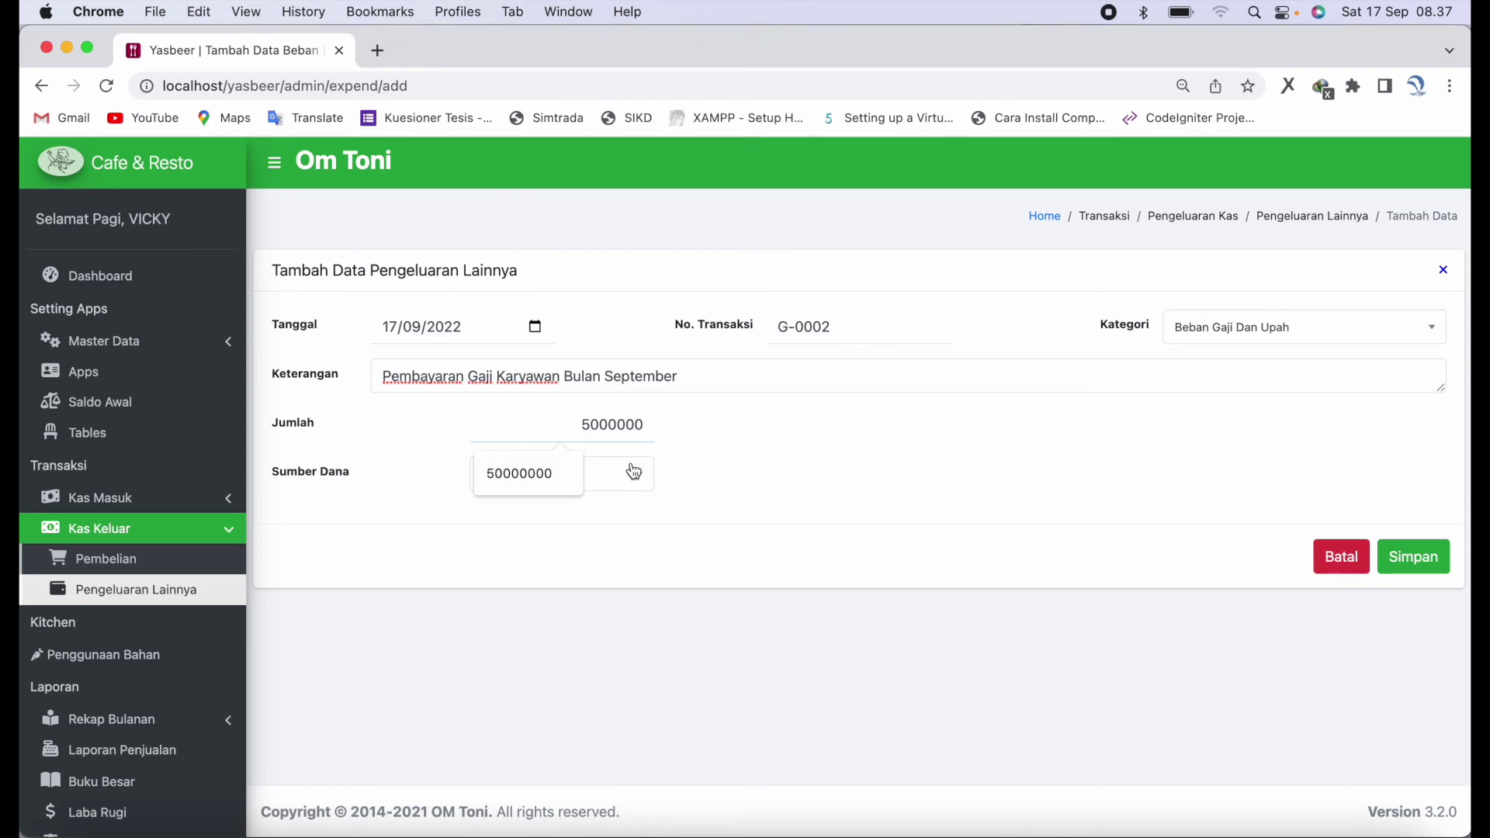
click(621, 473)
click(613, 605)
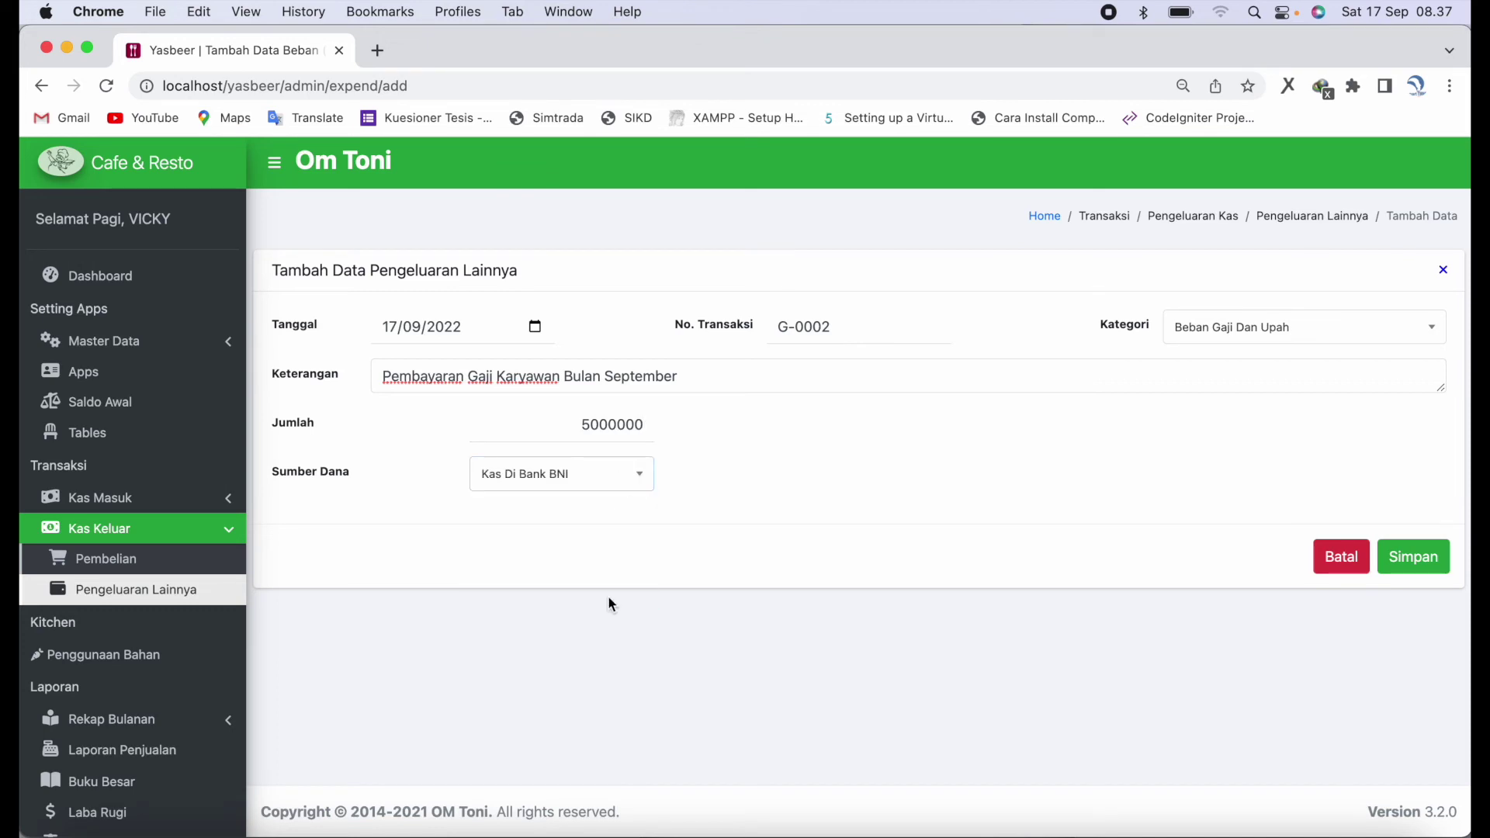
click(1414, 558)
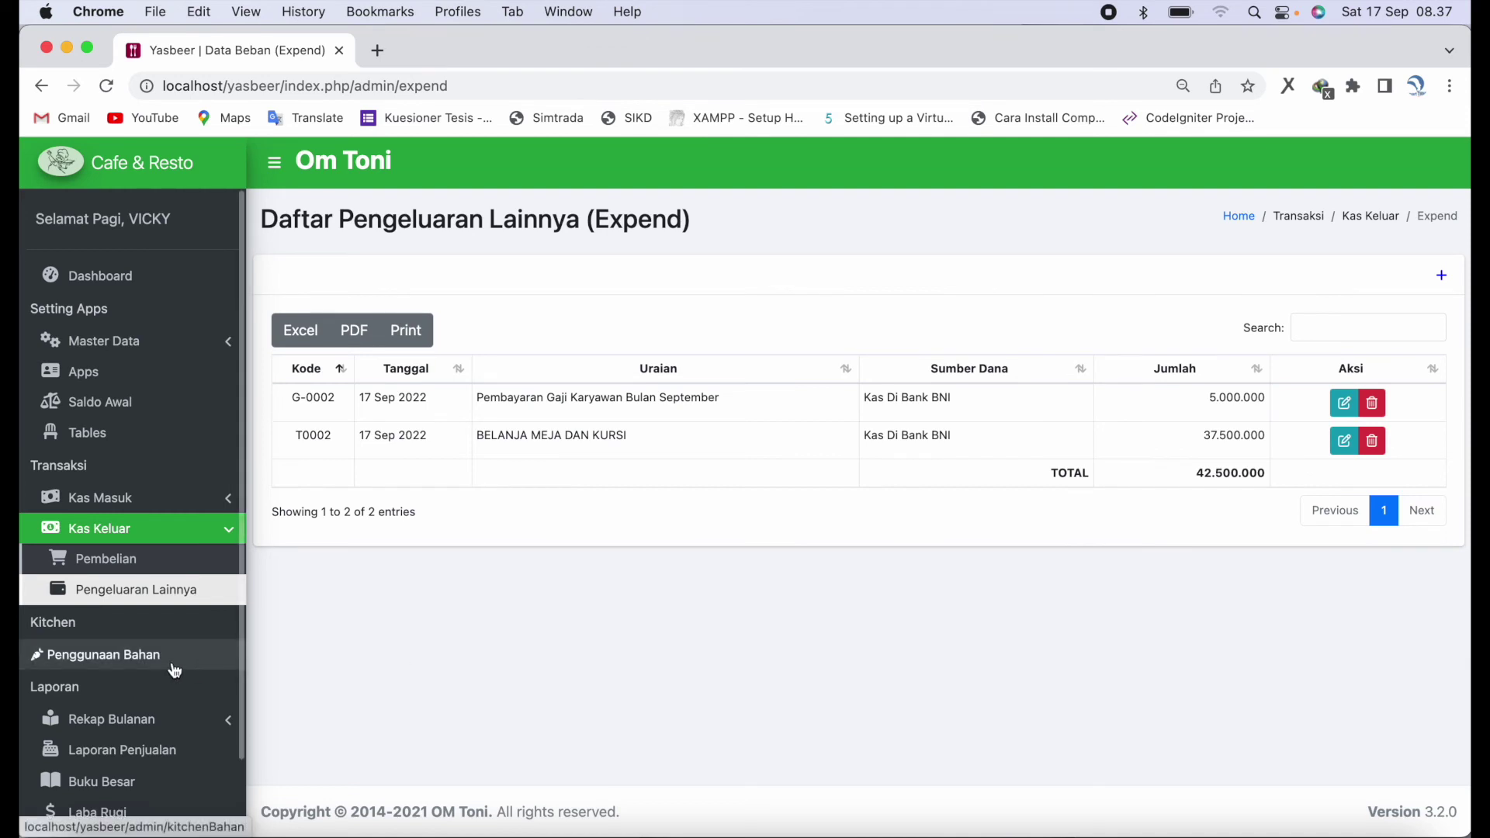
- Open the Buku Besar general ledger report
scroll(177, 637, down, 2)
scroll(175, 636, down, 3)
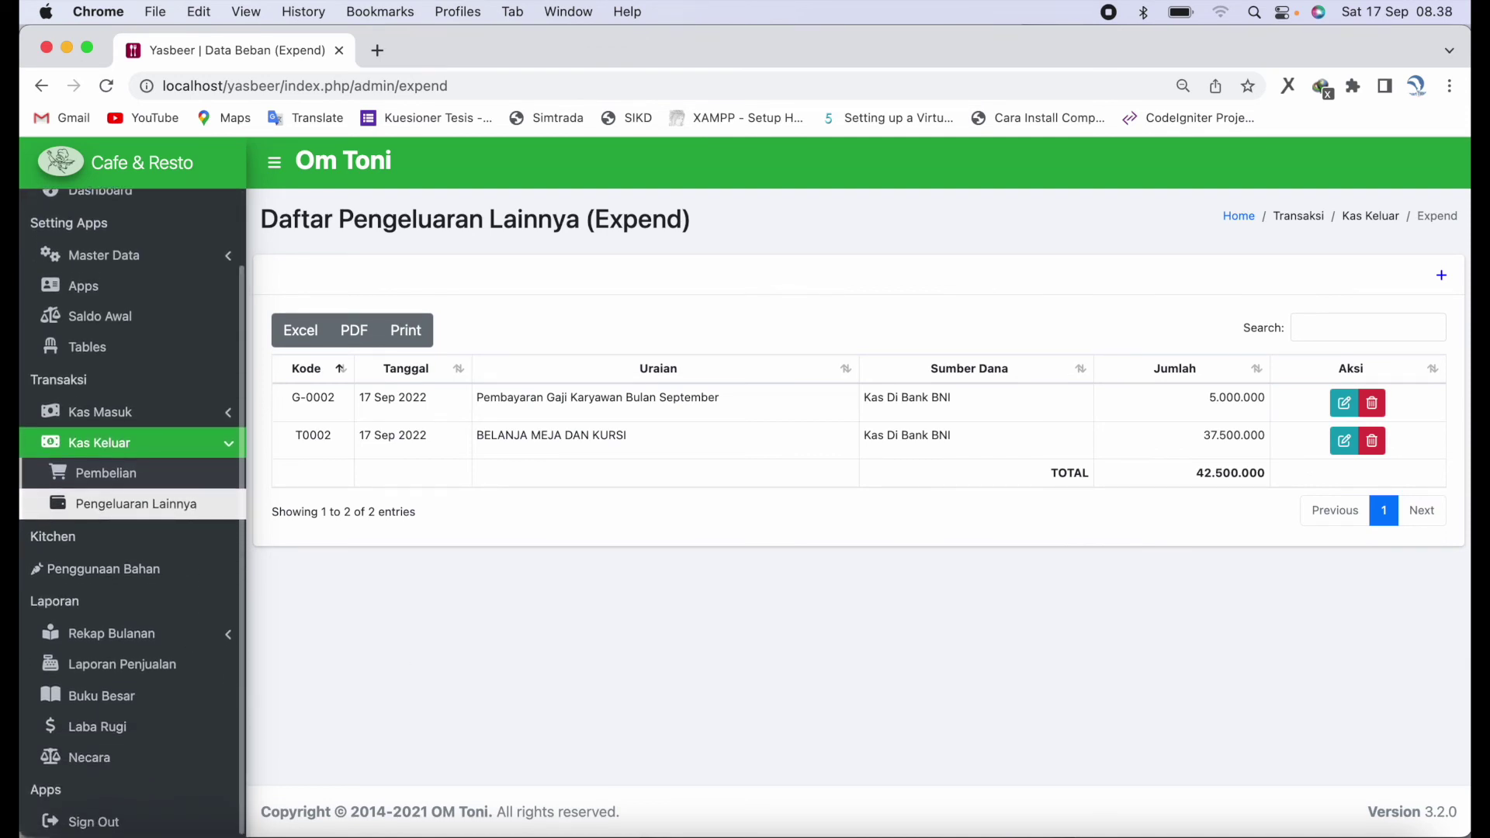
click(170, 675)
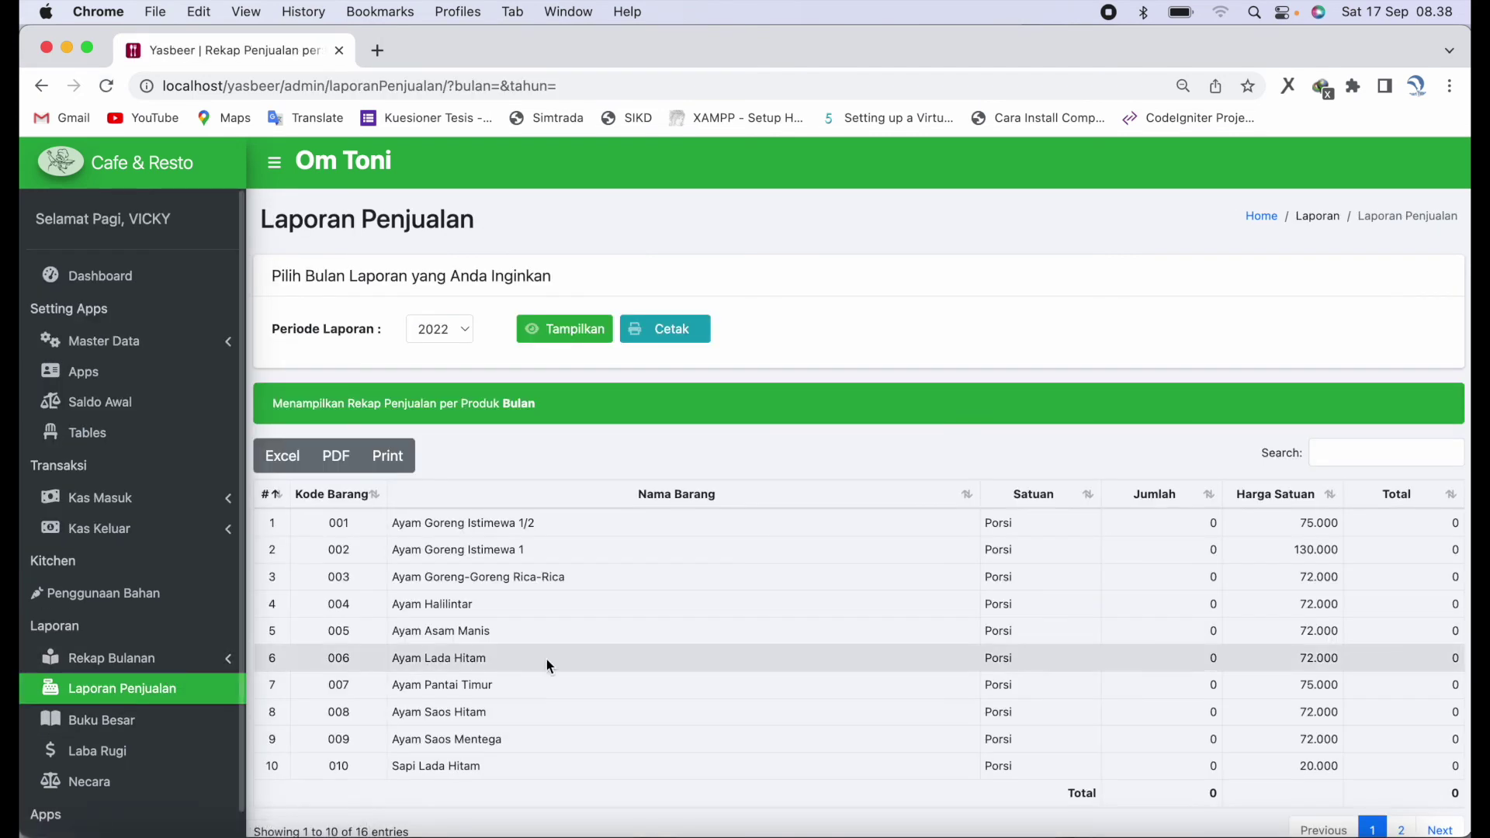
scroll(623, 663, down, 2)
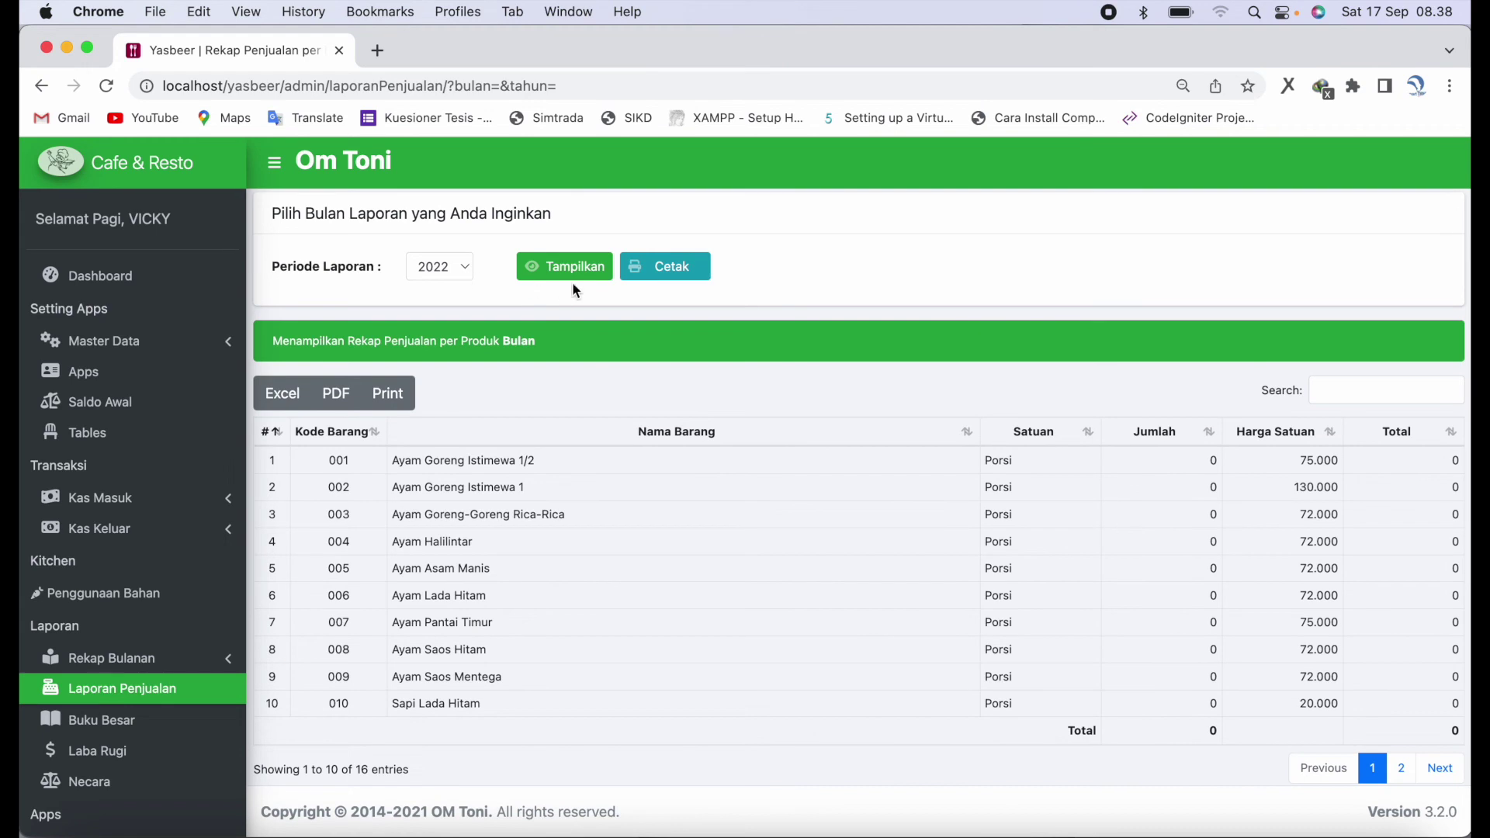
click(186, 722)
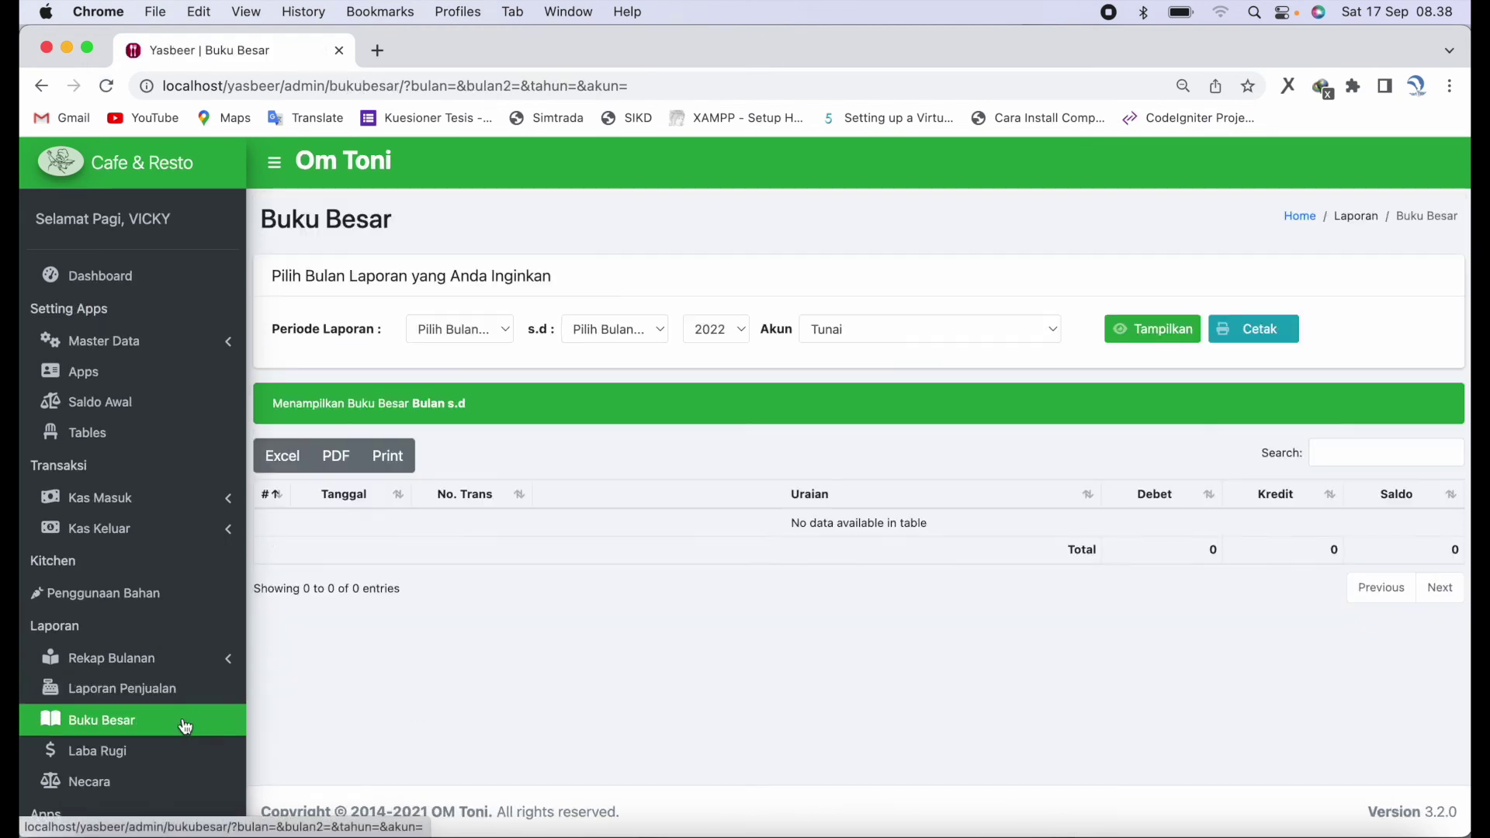
- Show the Kas Di Bank BNI ledger for September to September 2022, then open Laba Rugi
click(500, 335)
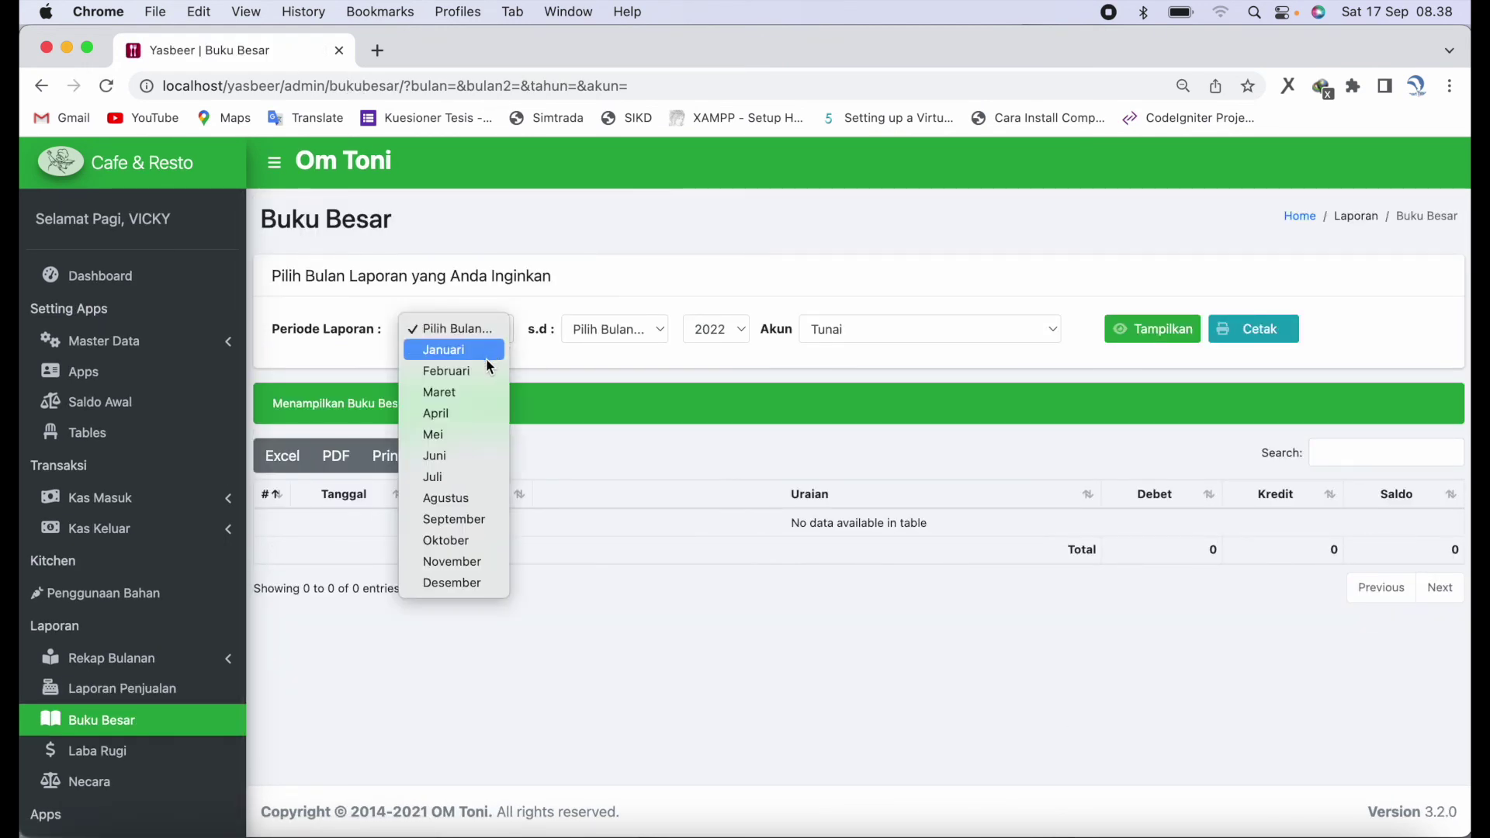
click(467, 520)
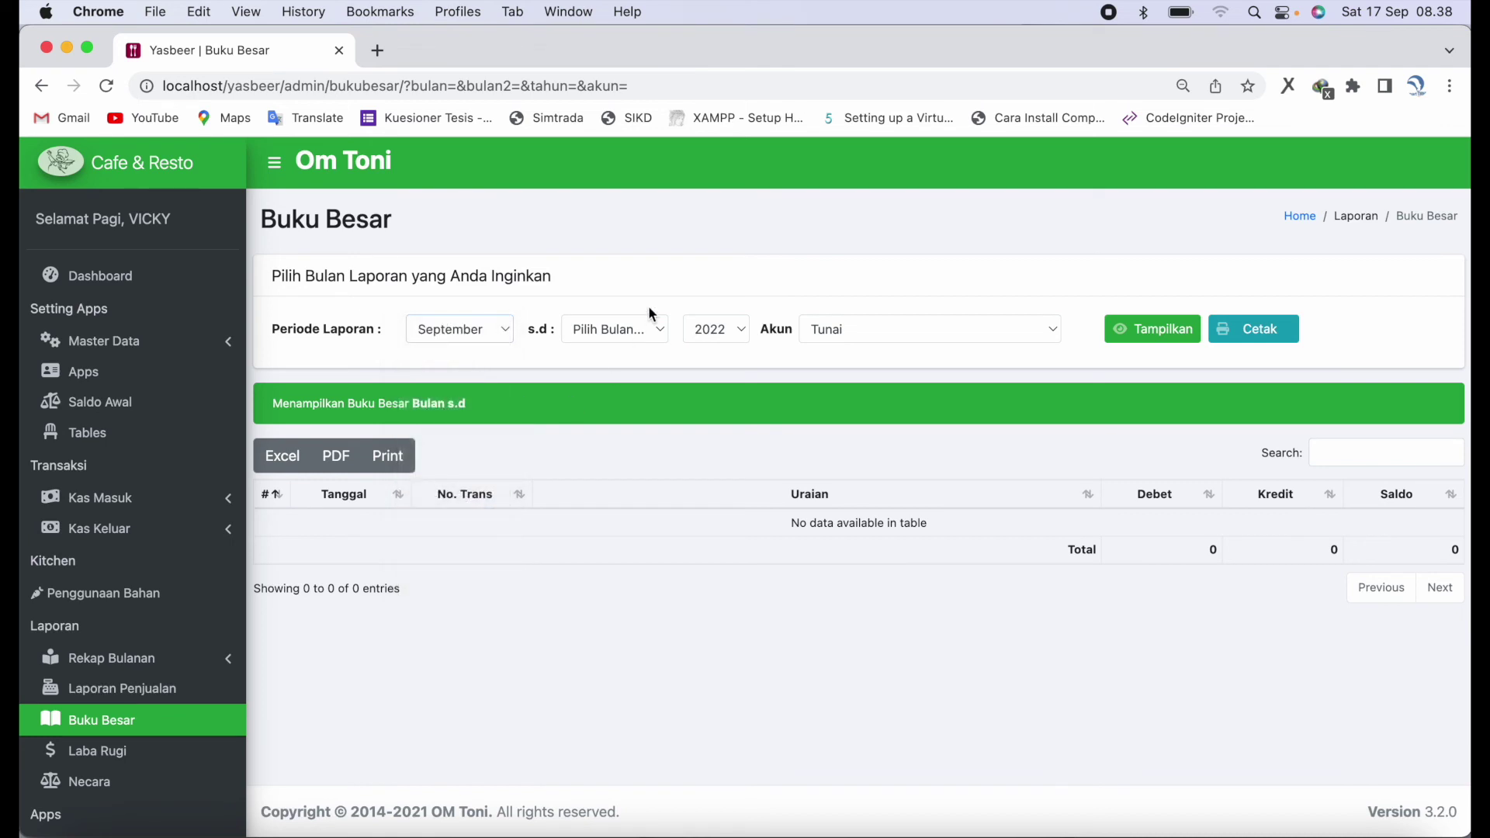
click(655, 333)
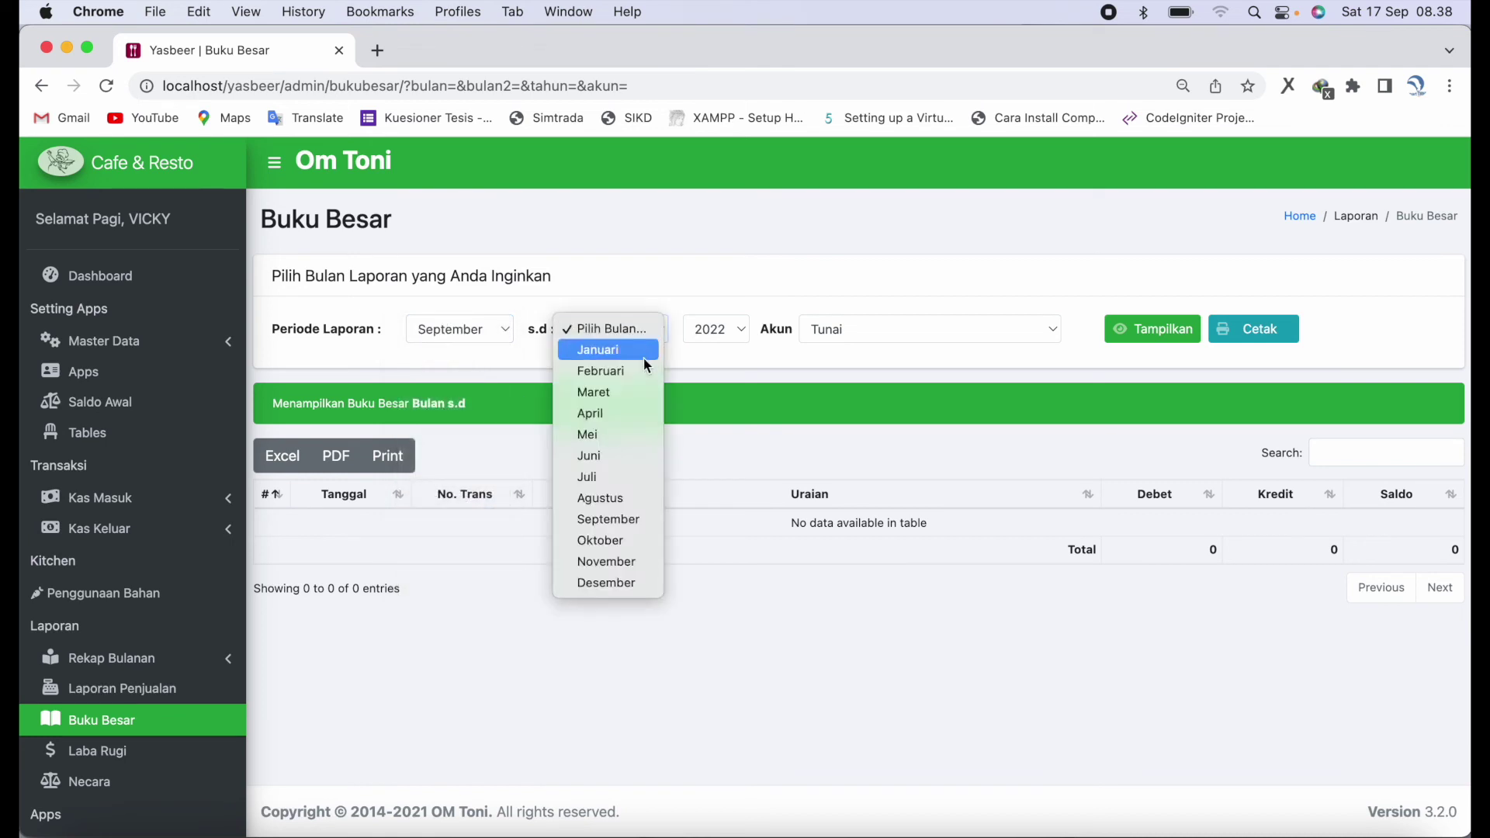
click(630, 520)
click(873, 324)
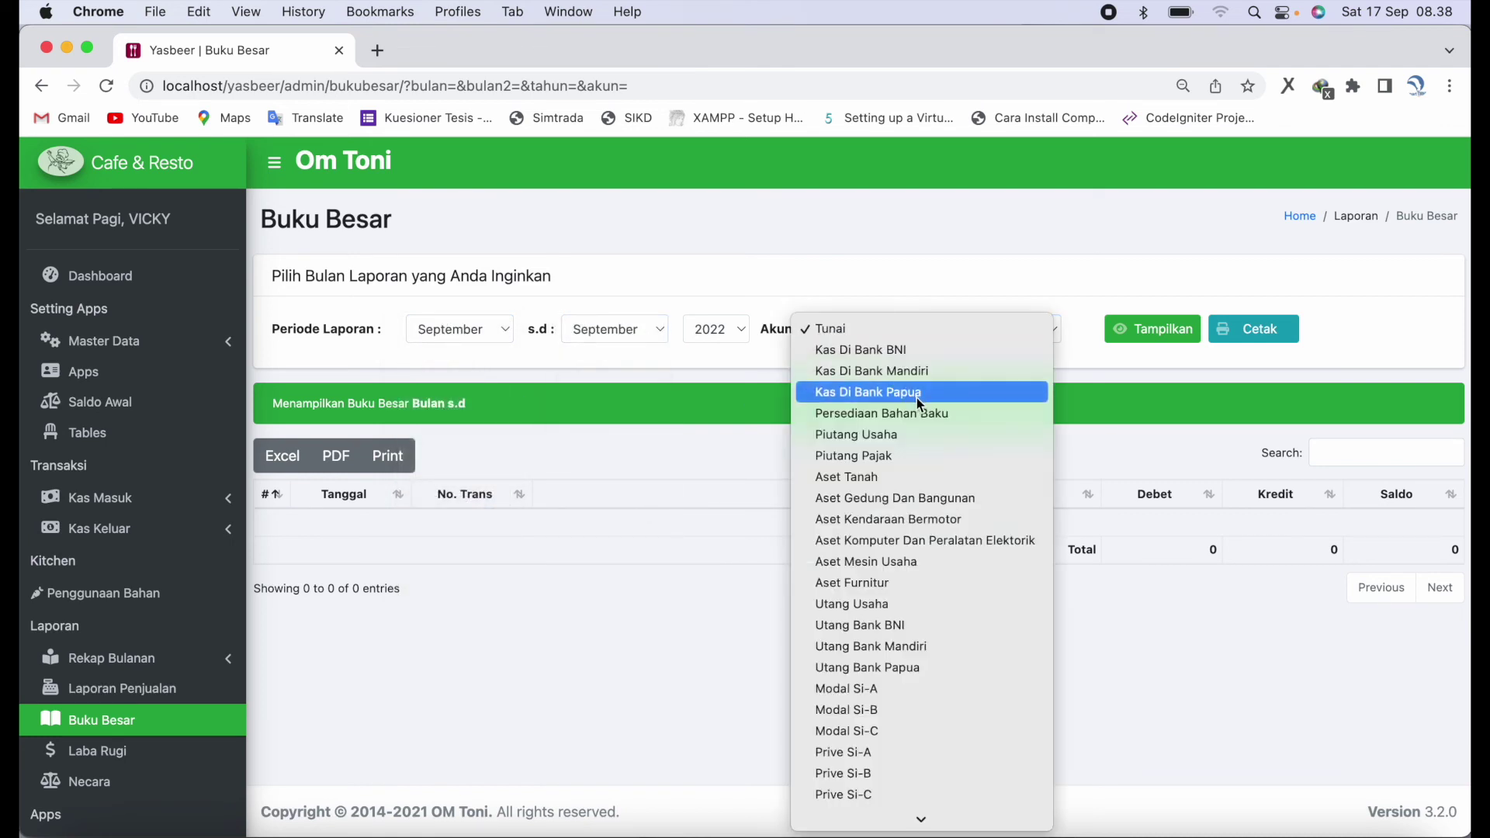
click(952, 349)
click(1152, 331)
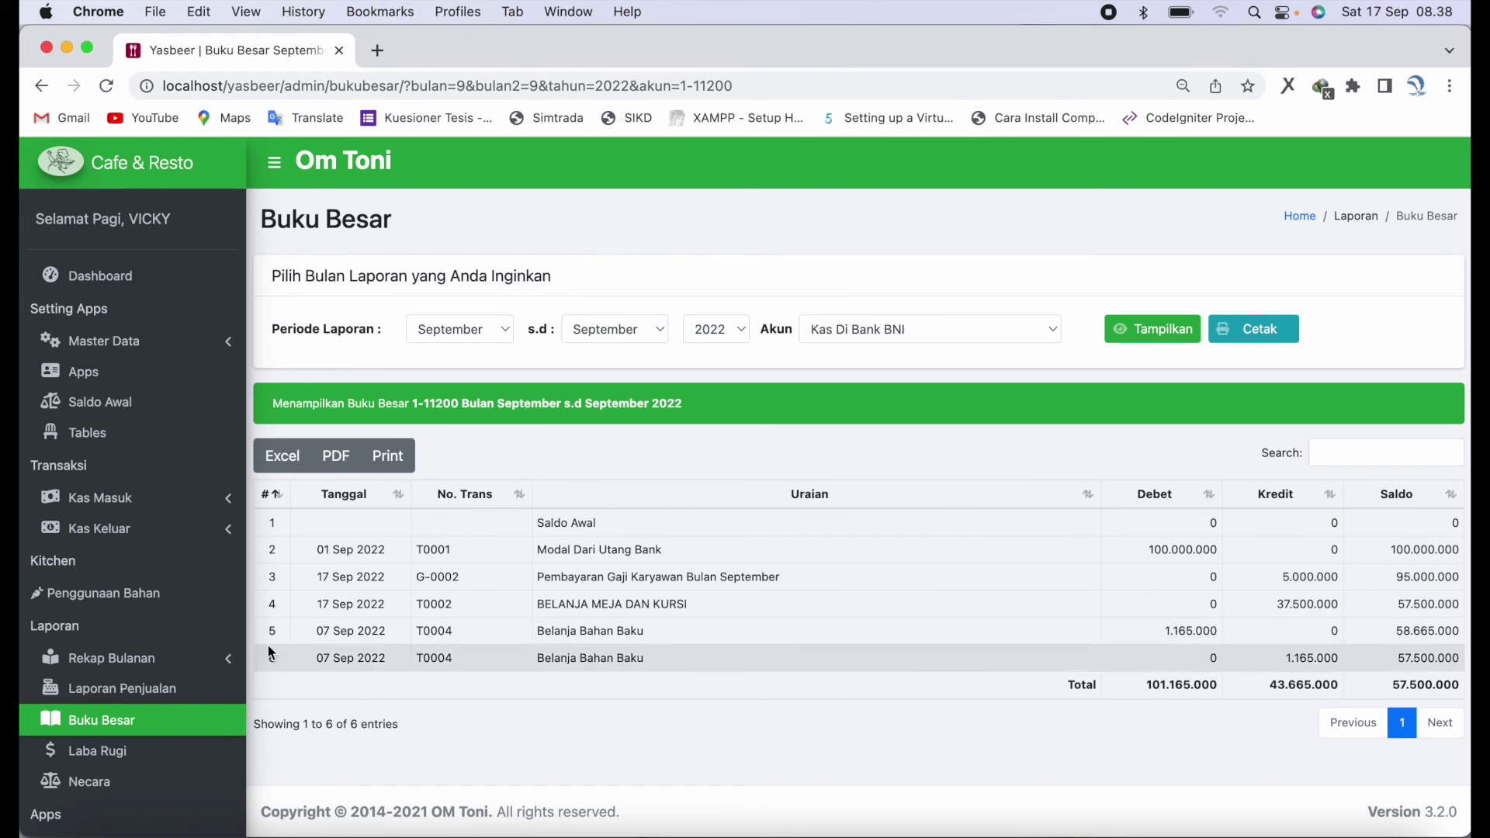
scroll(178, 658, down, 1)
click(117, 722)
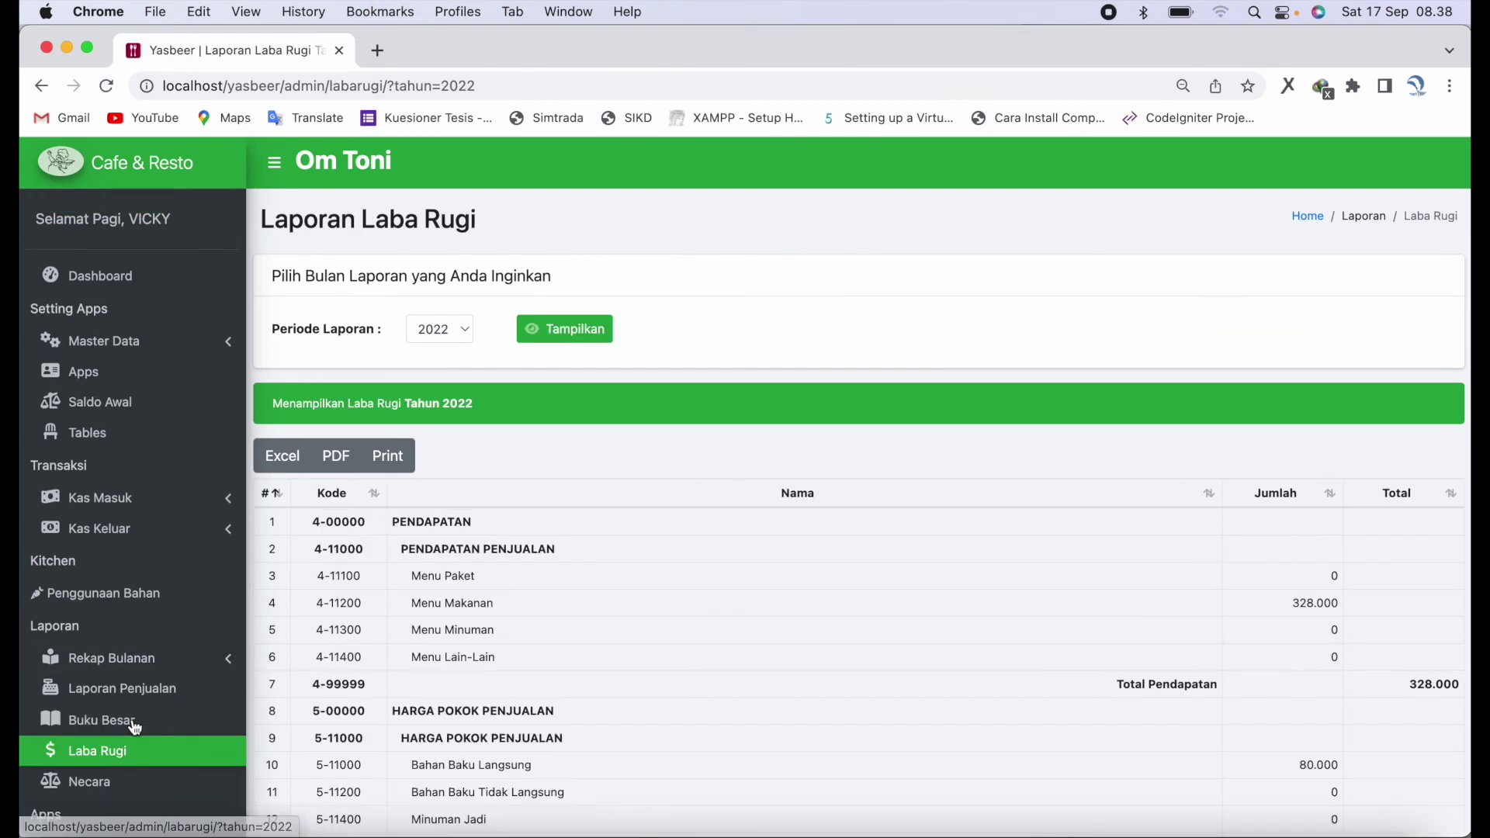
click(566, 338)
click(586, 347)
scroll(687, 522, down, 5)
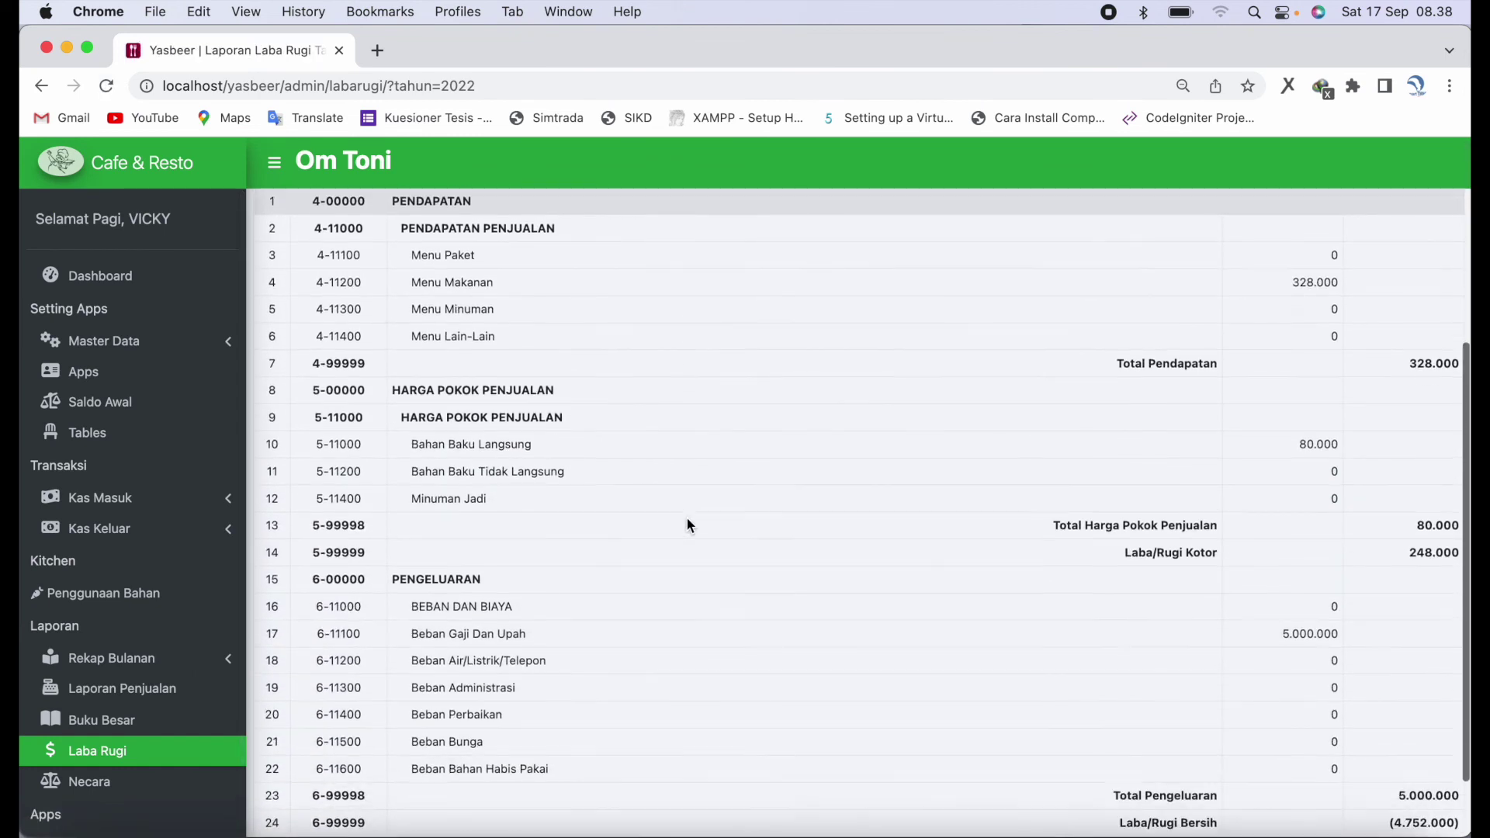
scroll(687, 520, down, 2)
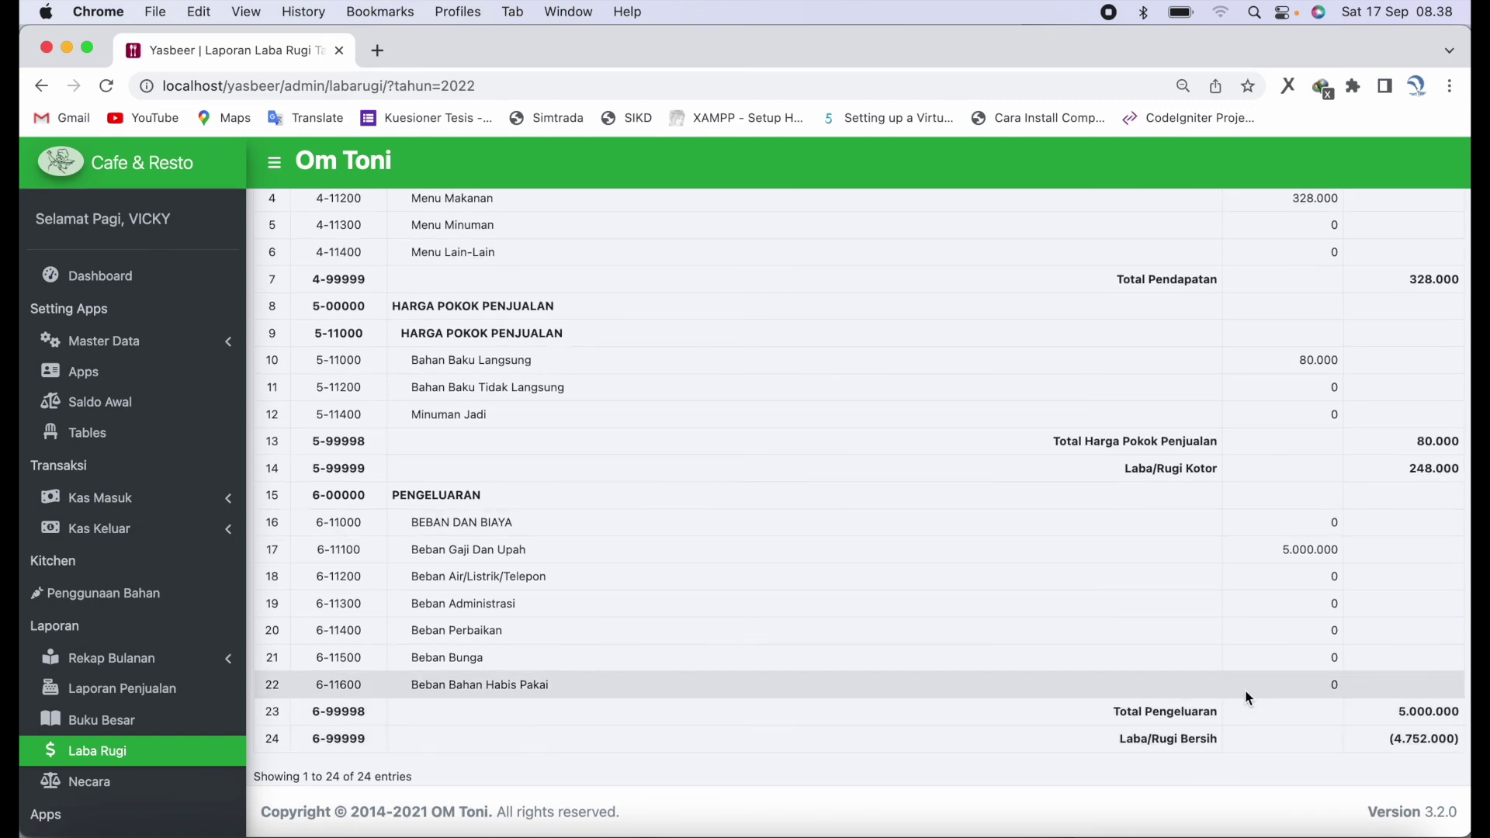
scroll(1248, 698, up, 4)
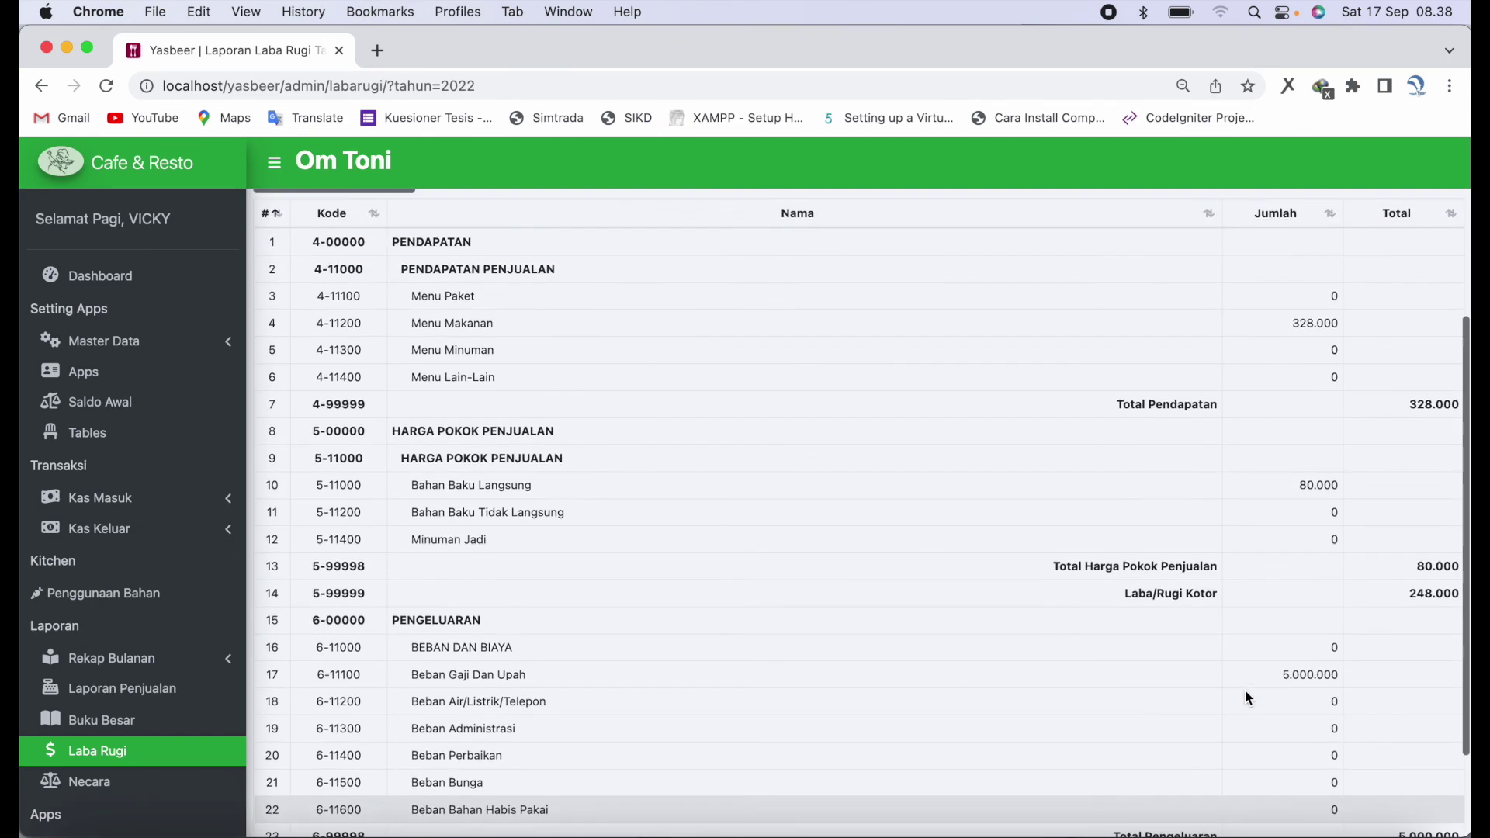
scroll(1245, 690, up, 3)
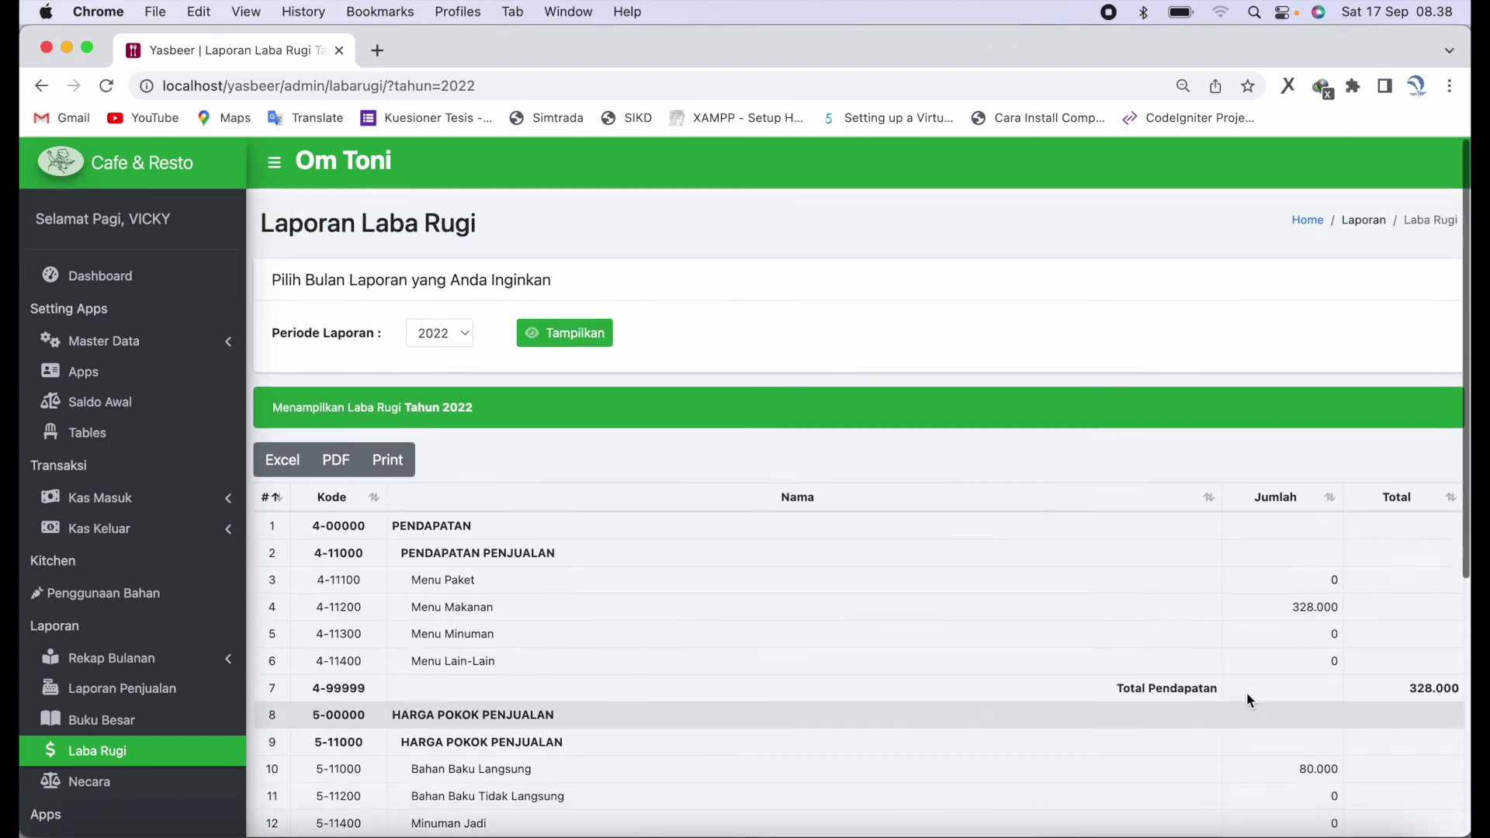
mouse_move(419, 834)
click(101, 782)
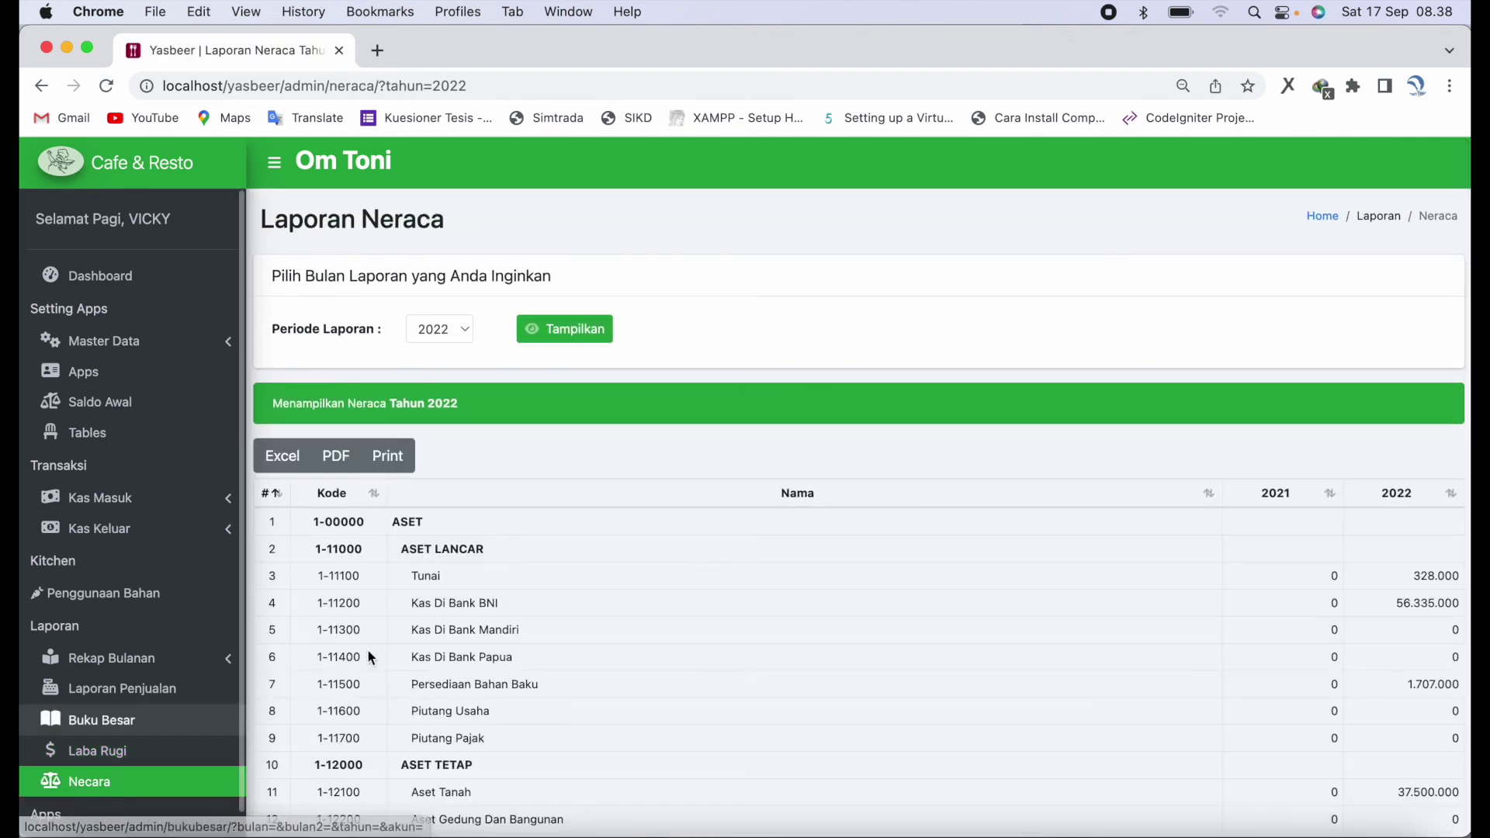
scroll(599, 658, down, 5)
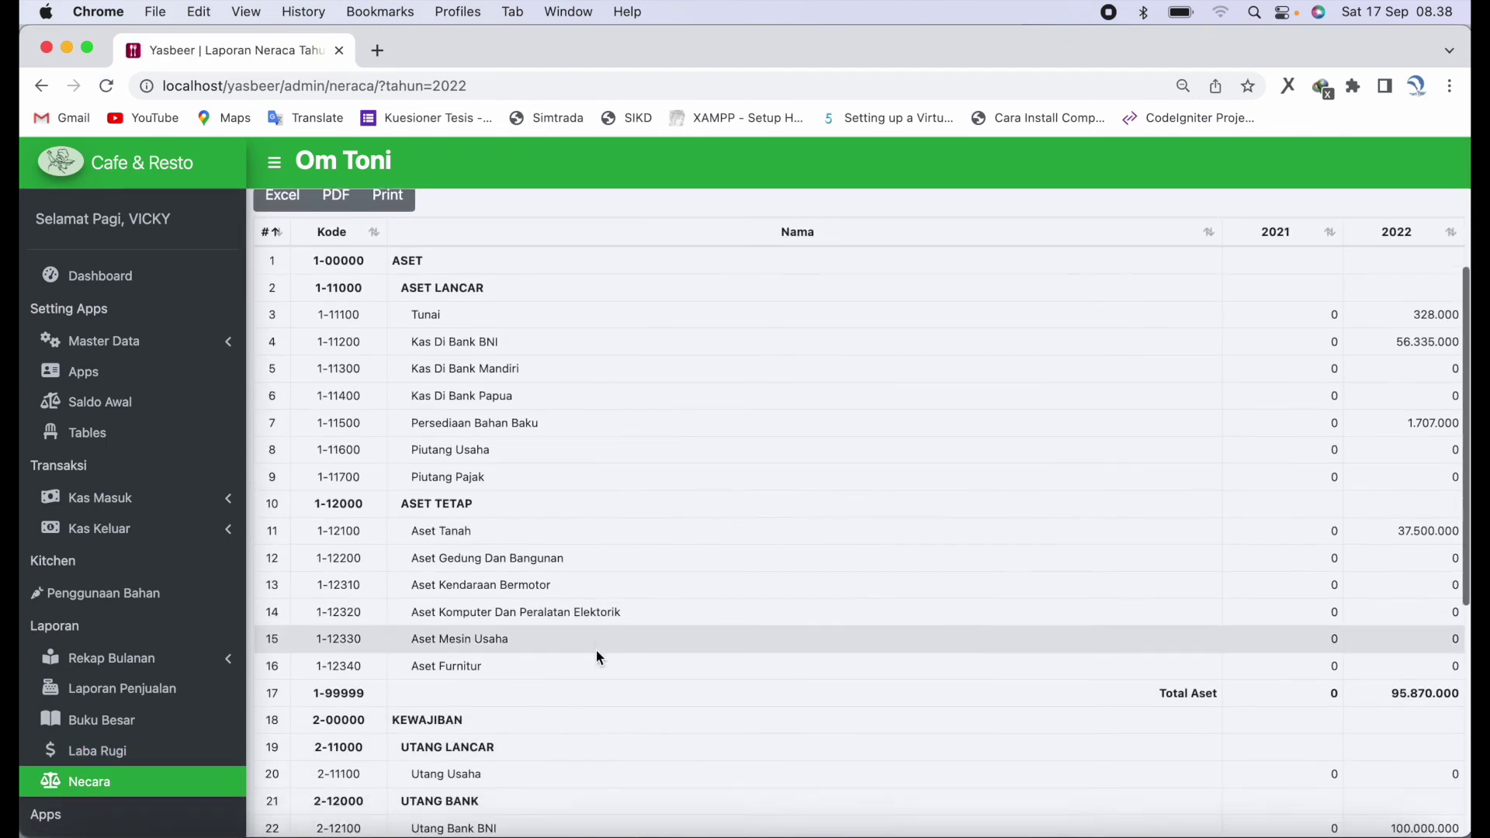
scroll(597, 657, down, 6)
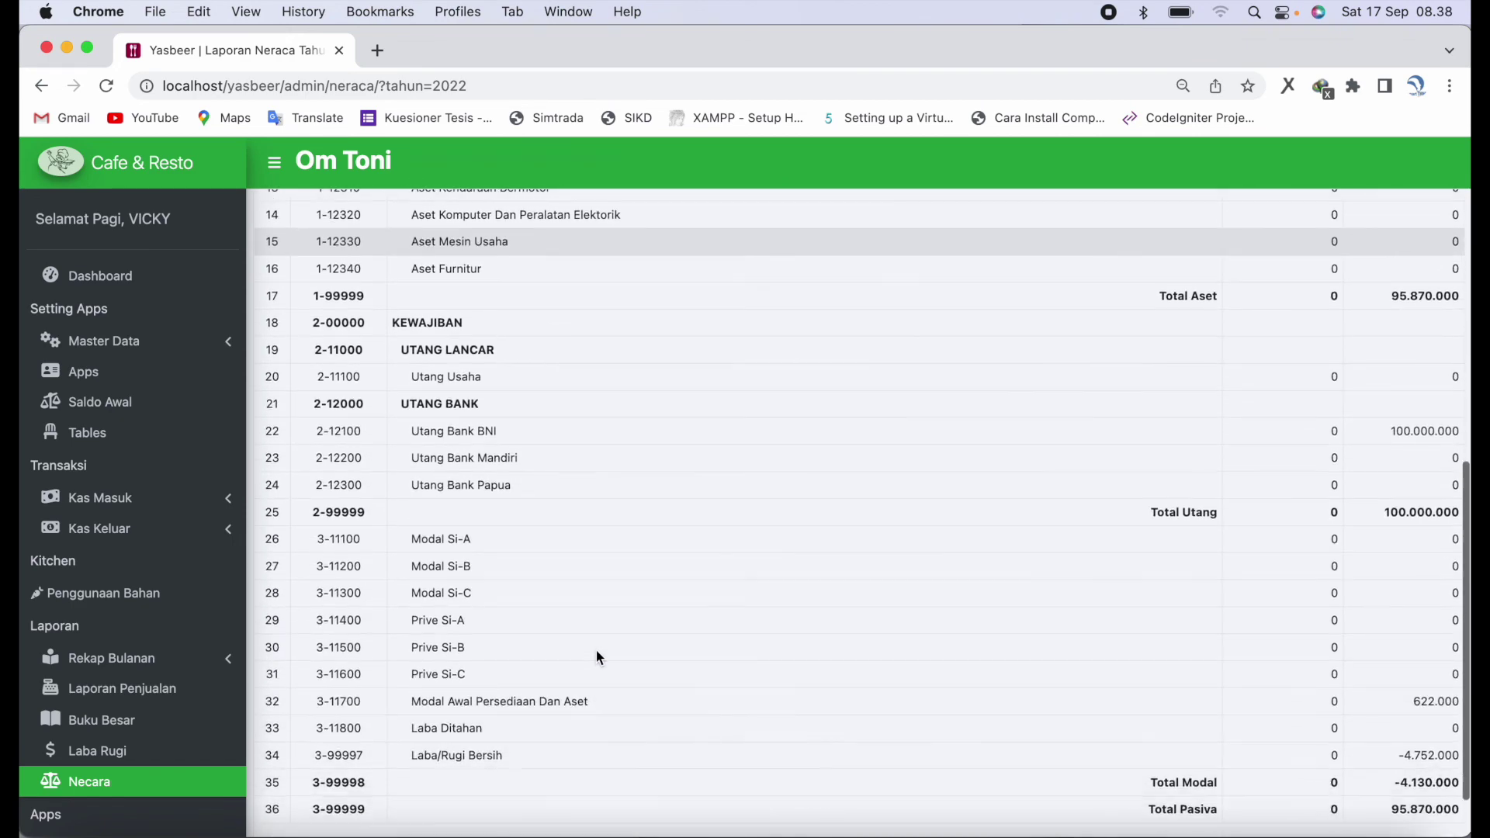
scroll(596, 650, up, 10)
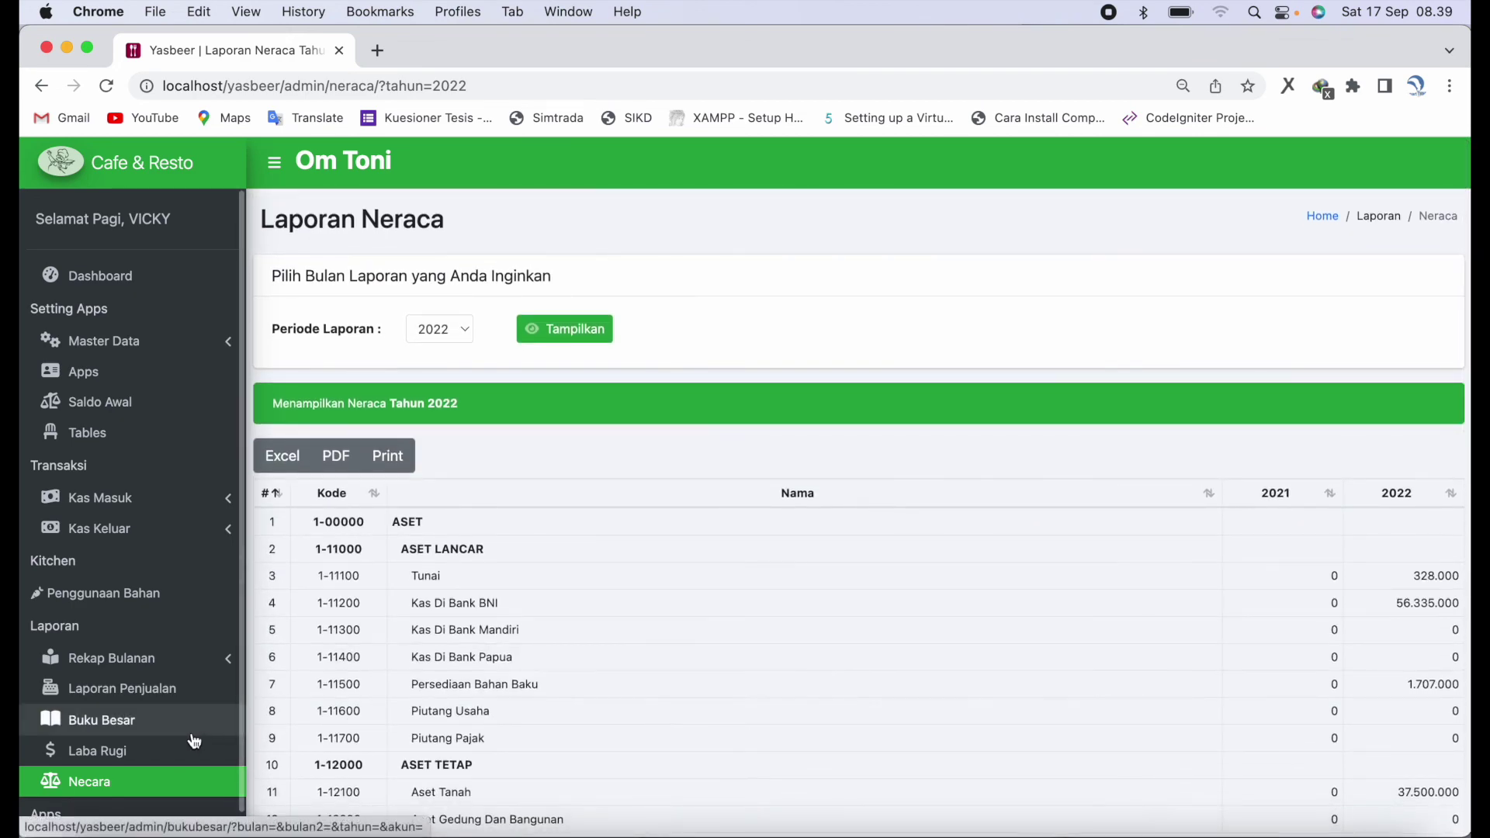
click(150, 747)
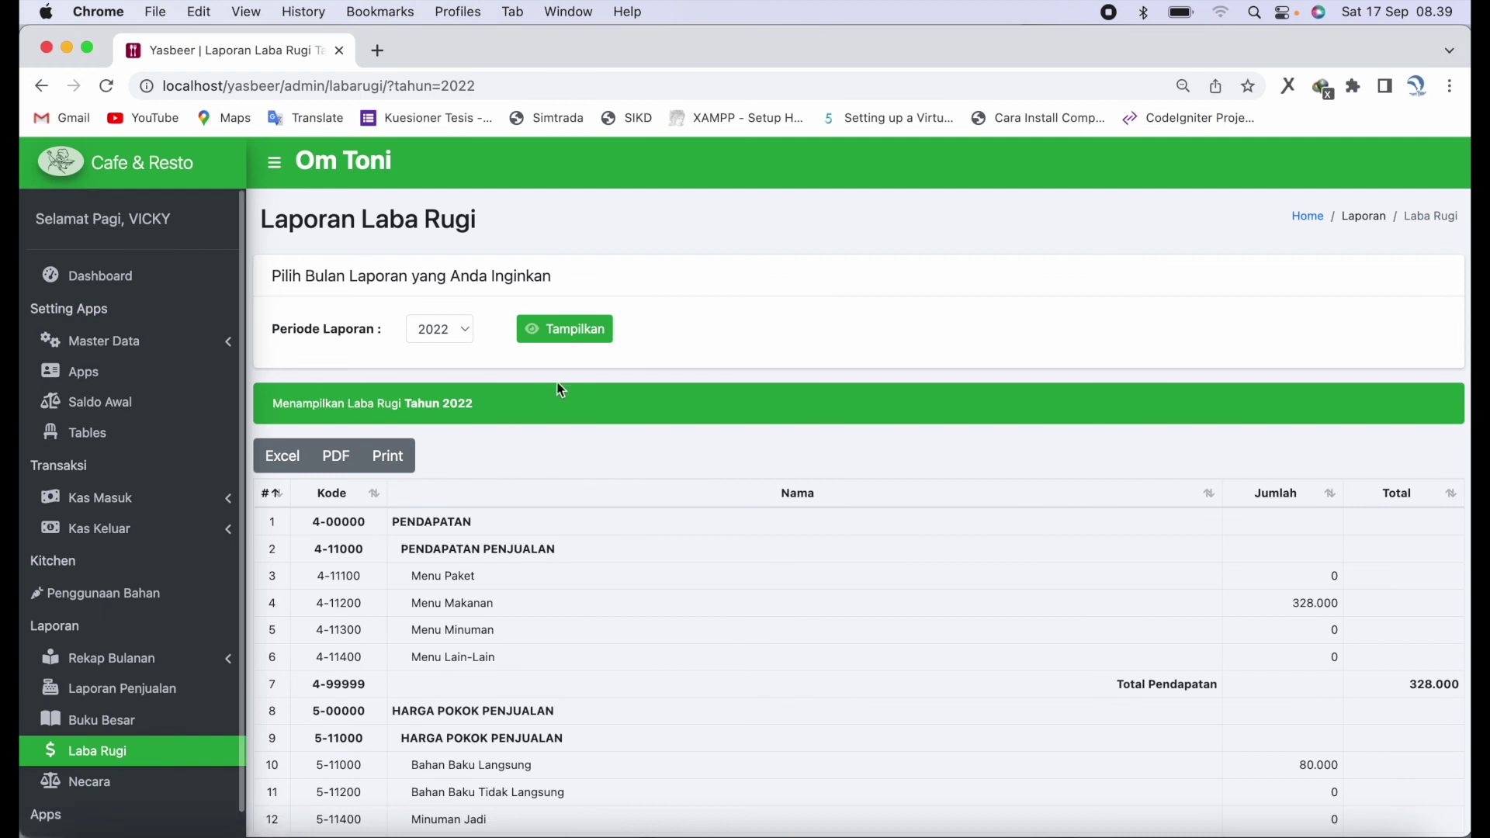
- Refresh the 2022 profit-loss report and bring up its printable copy, then cancel printing
click(572, 341)
click(397, 465)
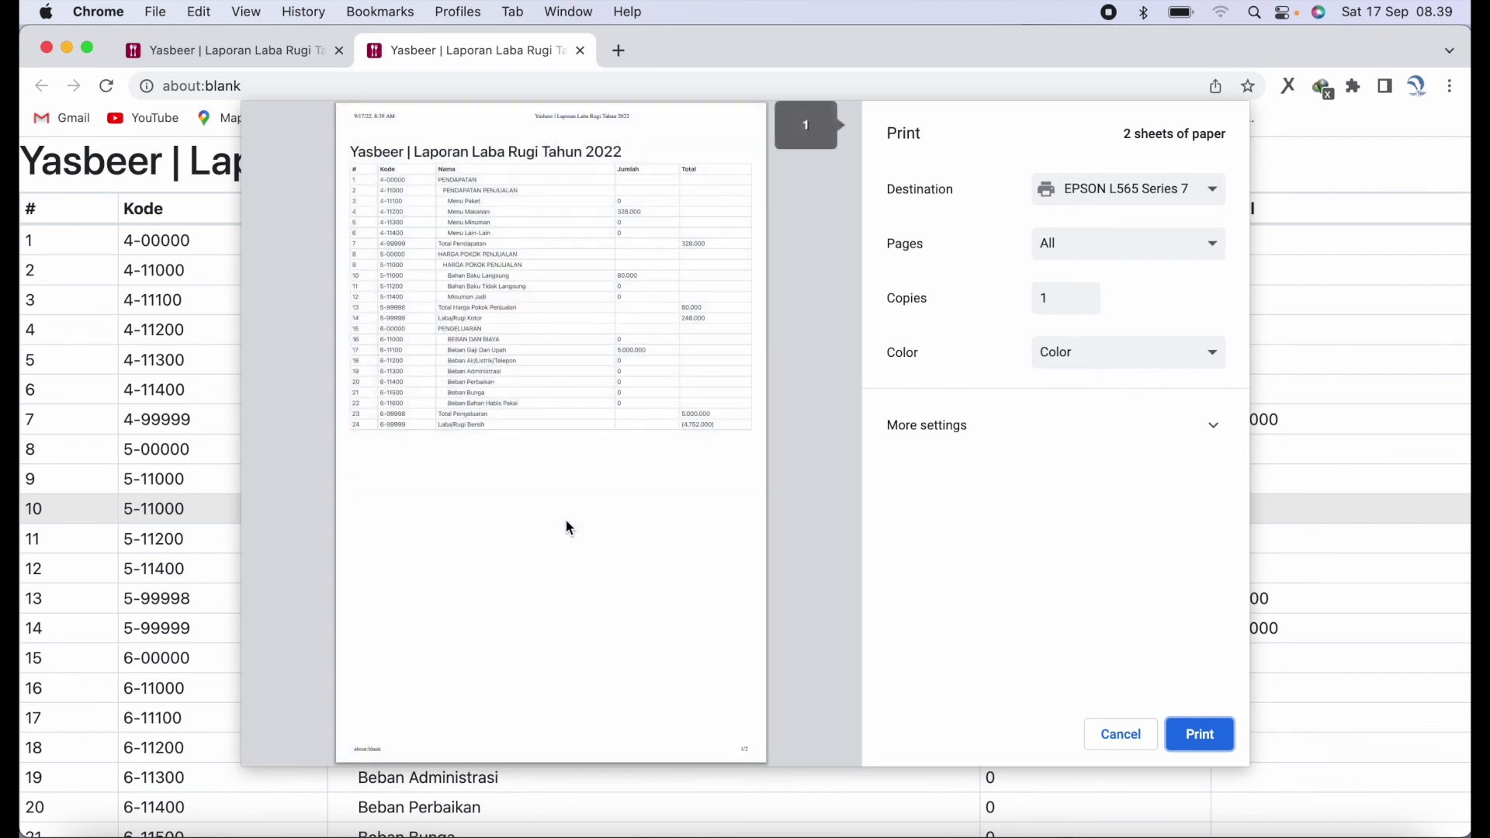
key(Escape)
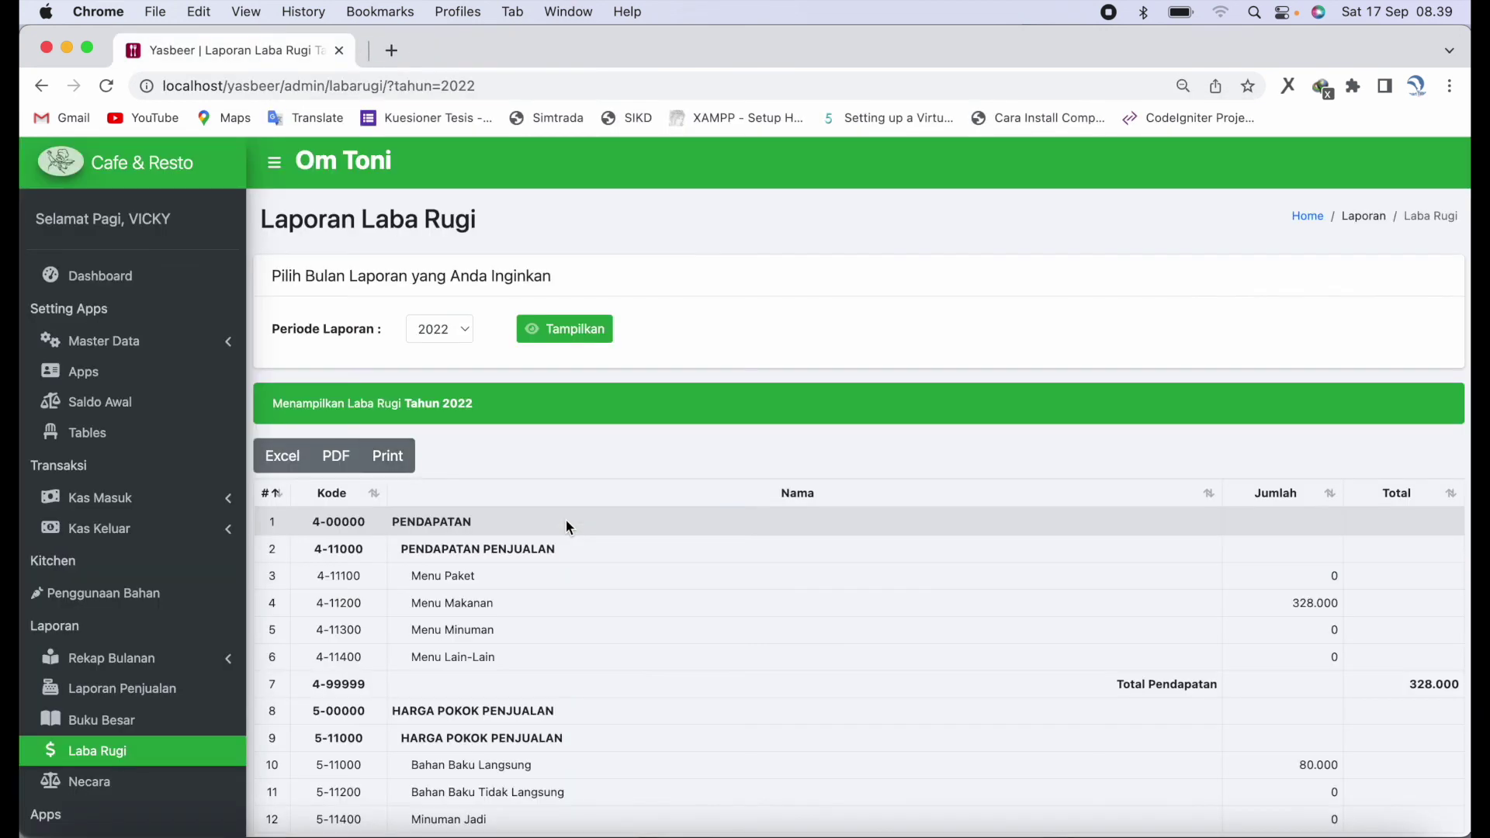
- Review the Neraca balance sheet, then return to the dashboard showing -4.752.000 net profit
scroll(101, 683, down, 1)
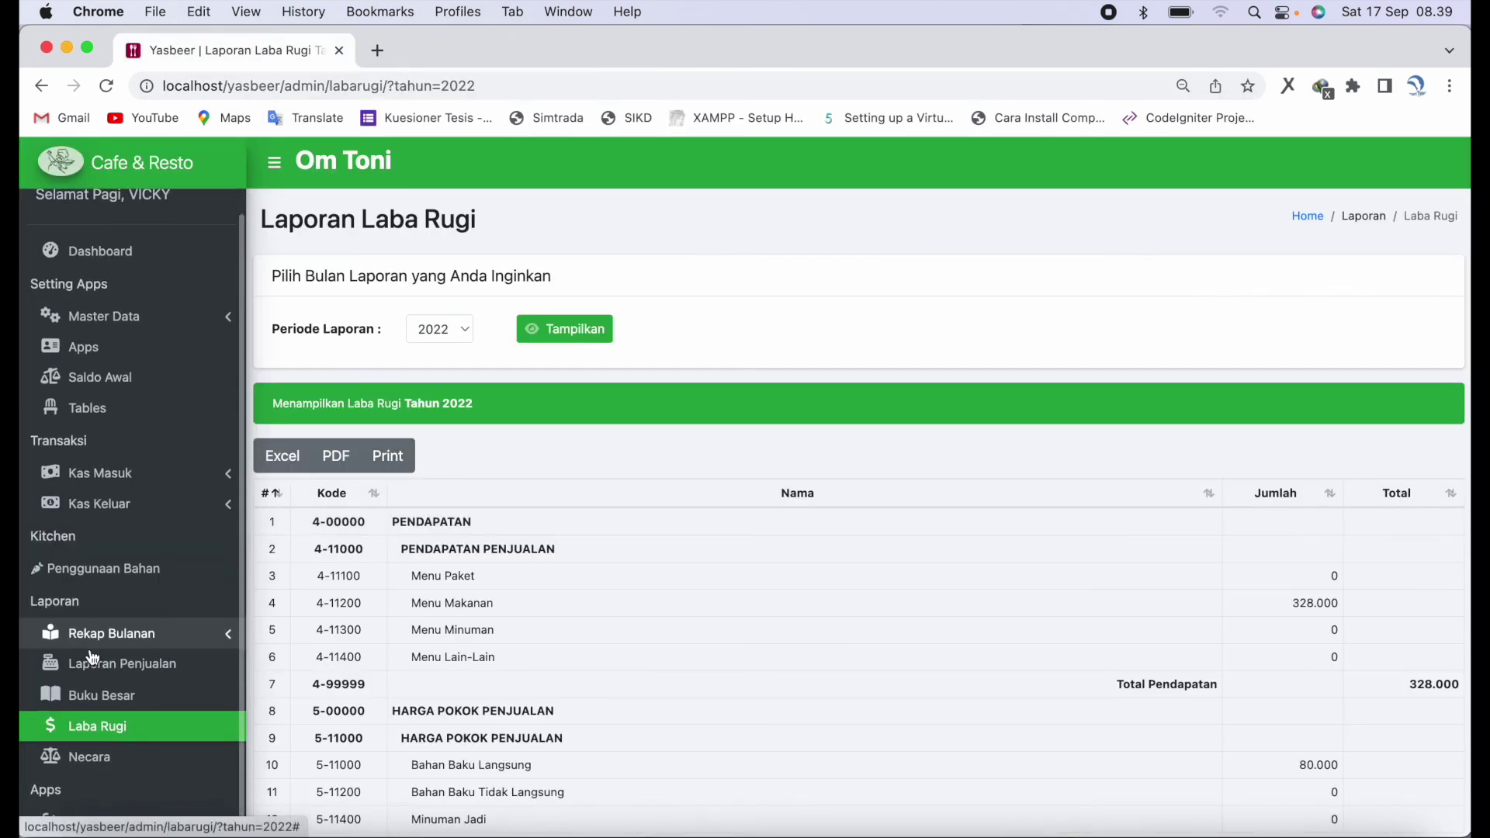
click(93, 768)
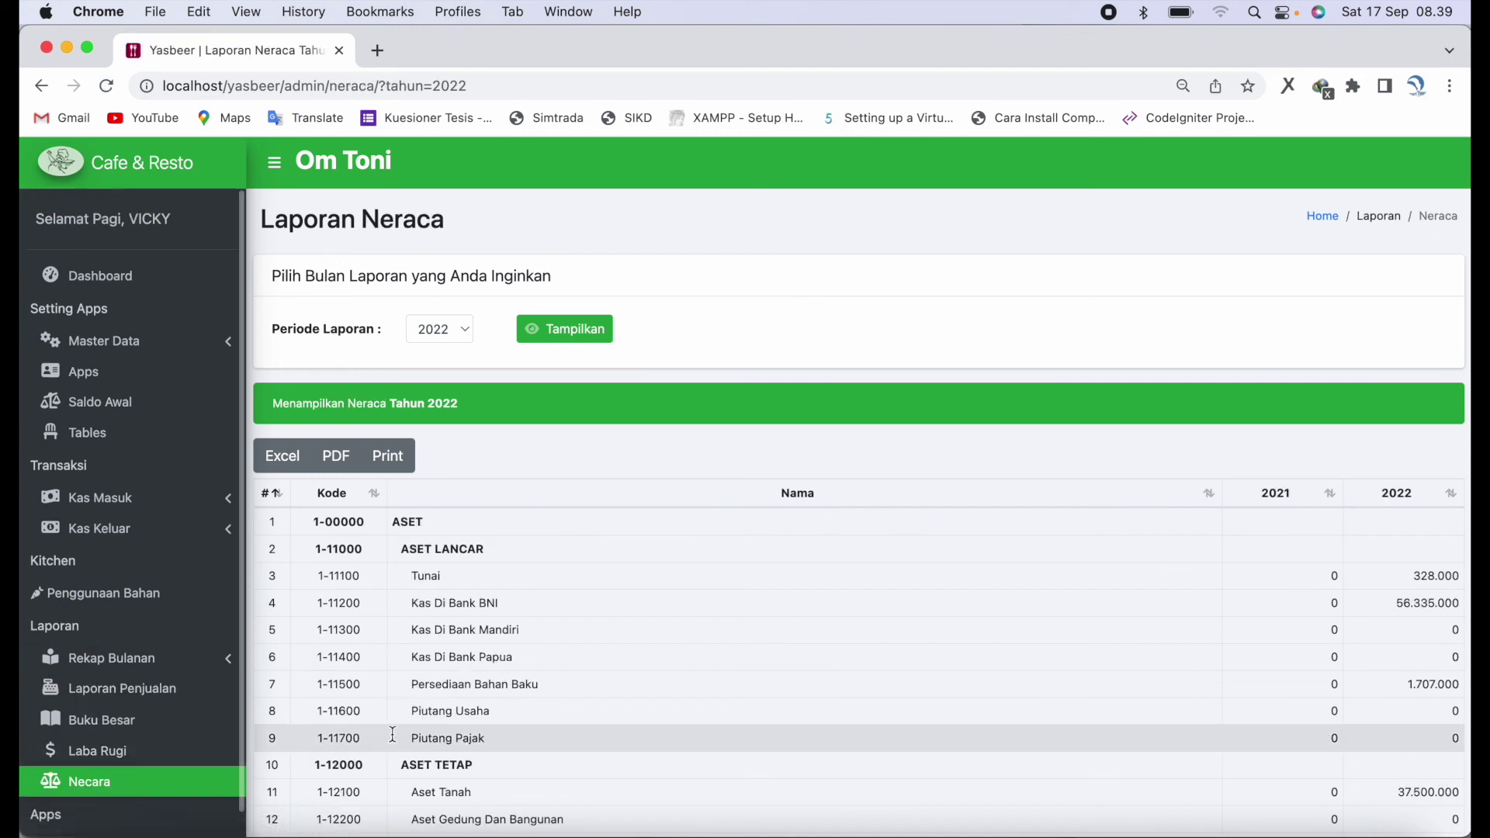
scroll(146, 627, down, 1)
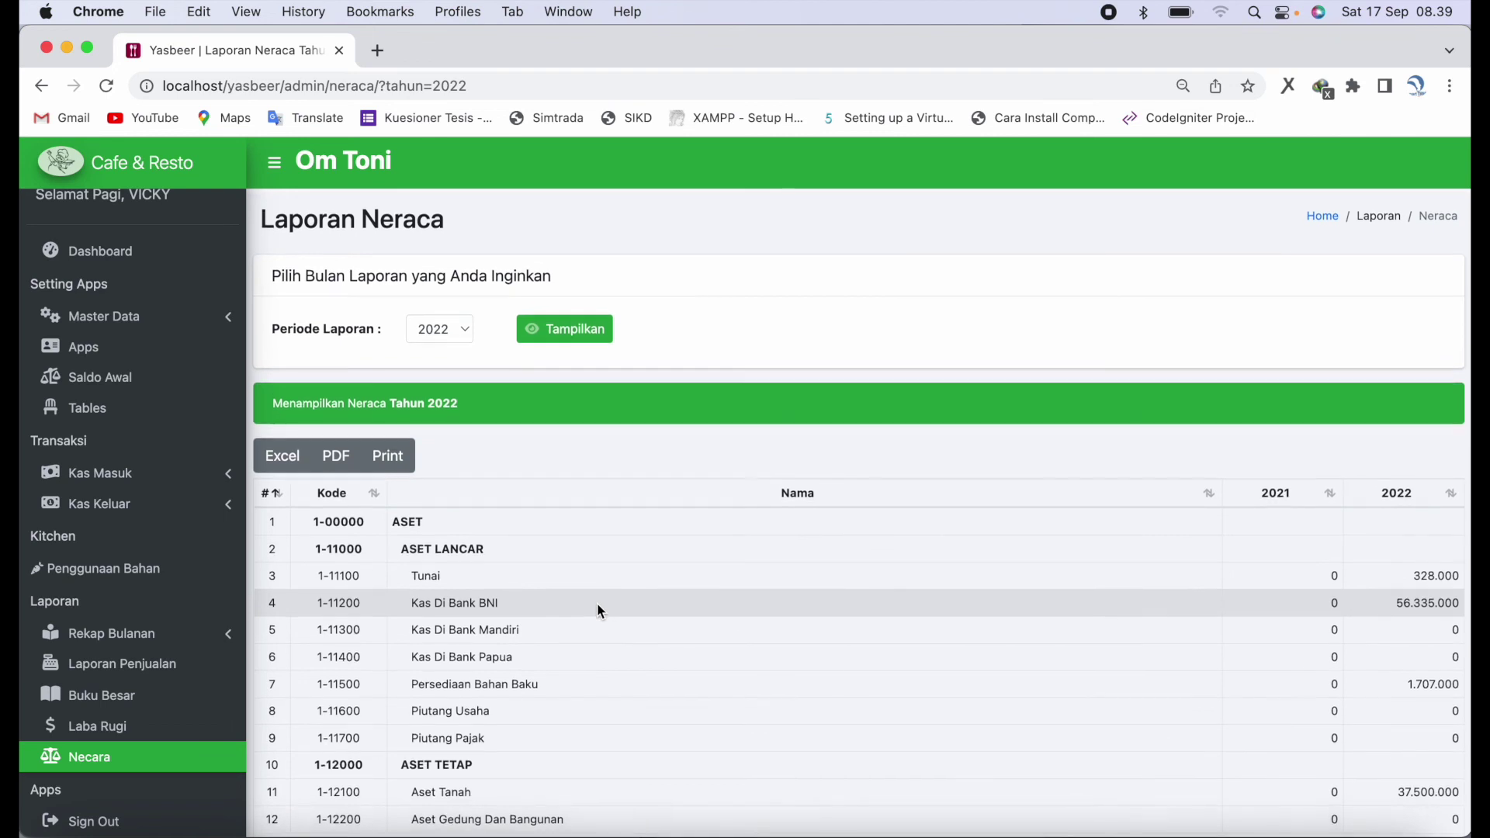
scroll(183, 505, up, 1)
click(121, 277)
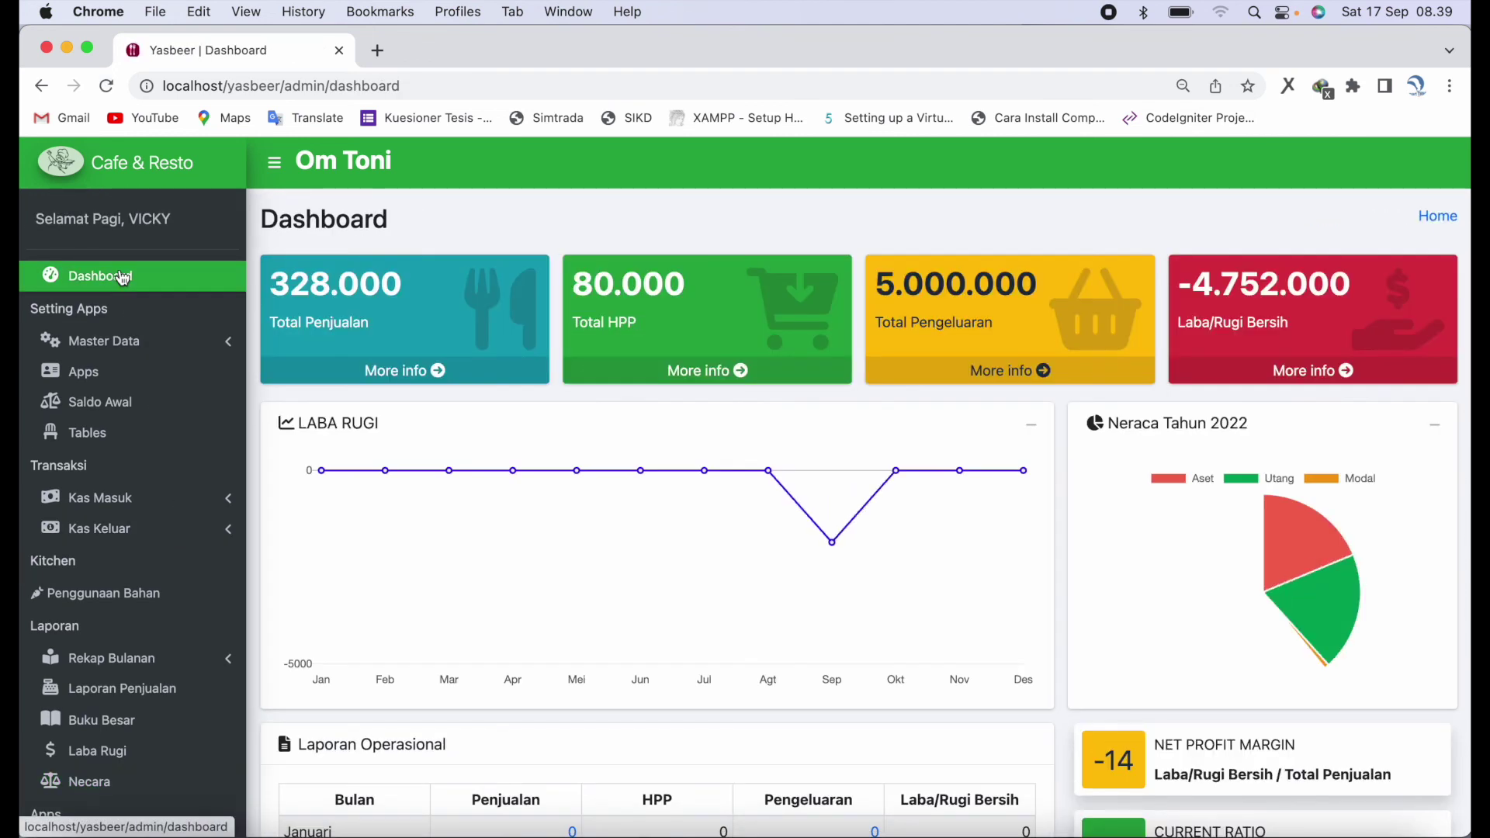
scroll(992, 495, down, 1)
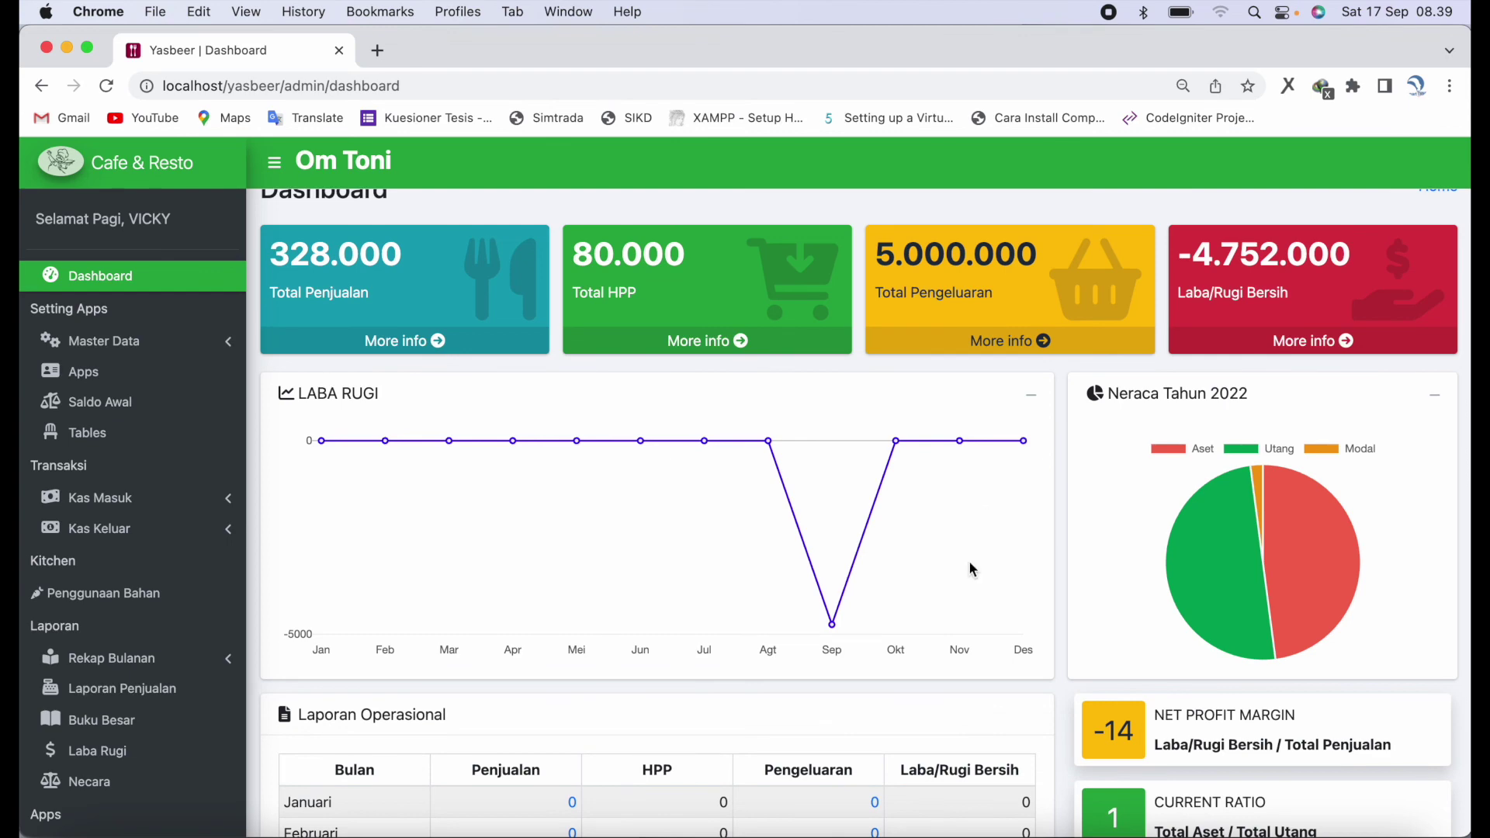
scroll(970, 562, down, 6)
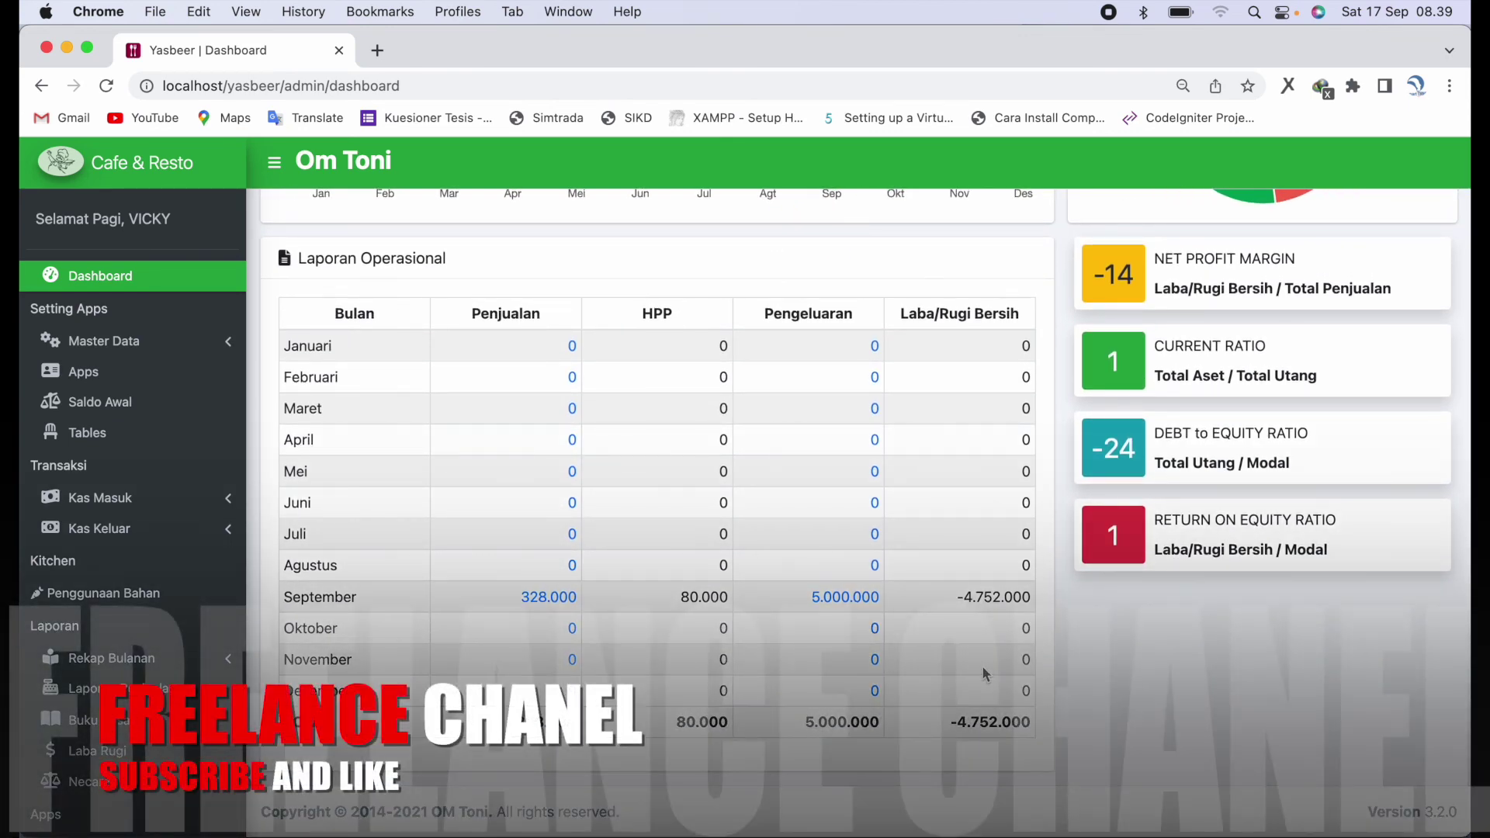
scroll(984, 672, up, 2)
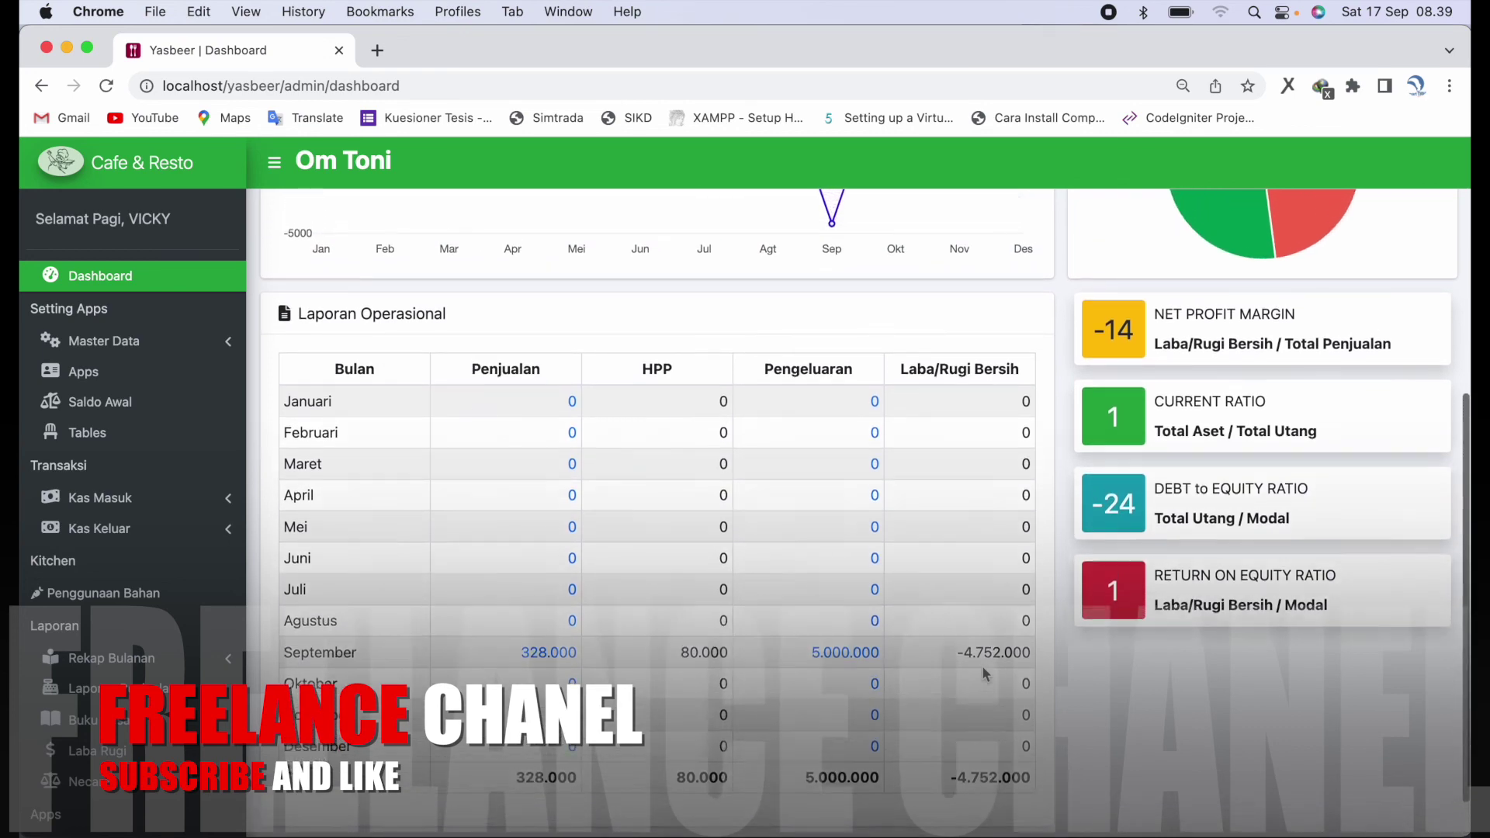
scroll(984, 674, up, 5)
scroll(981, 664, up, 2)
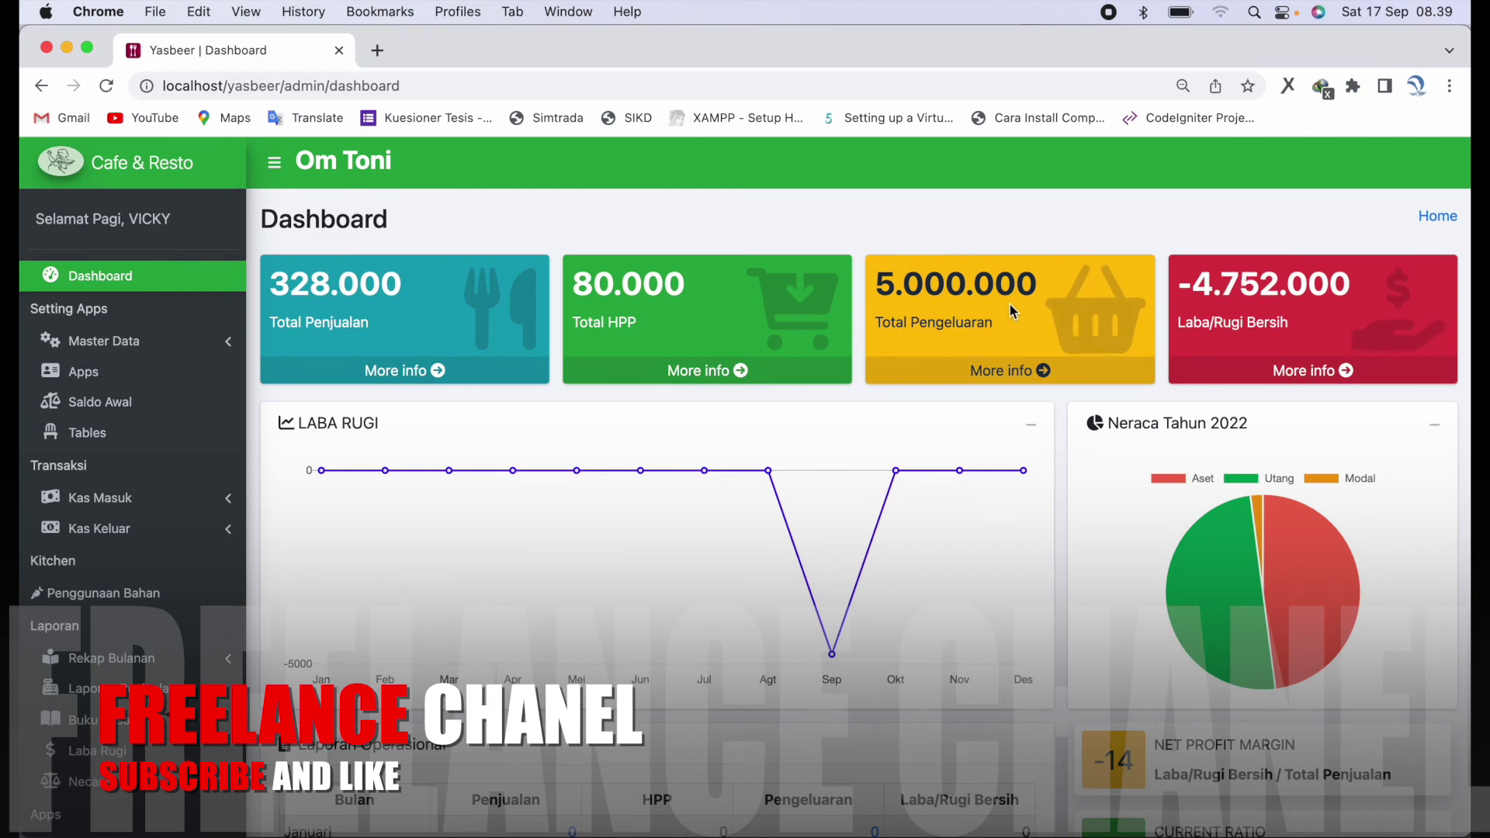